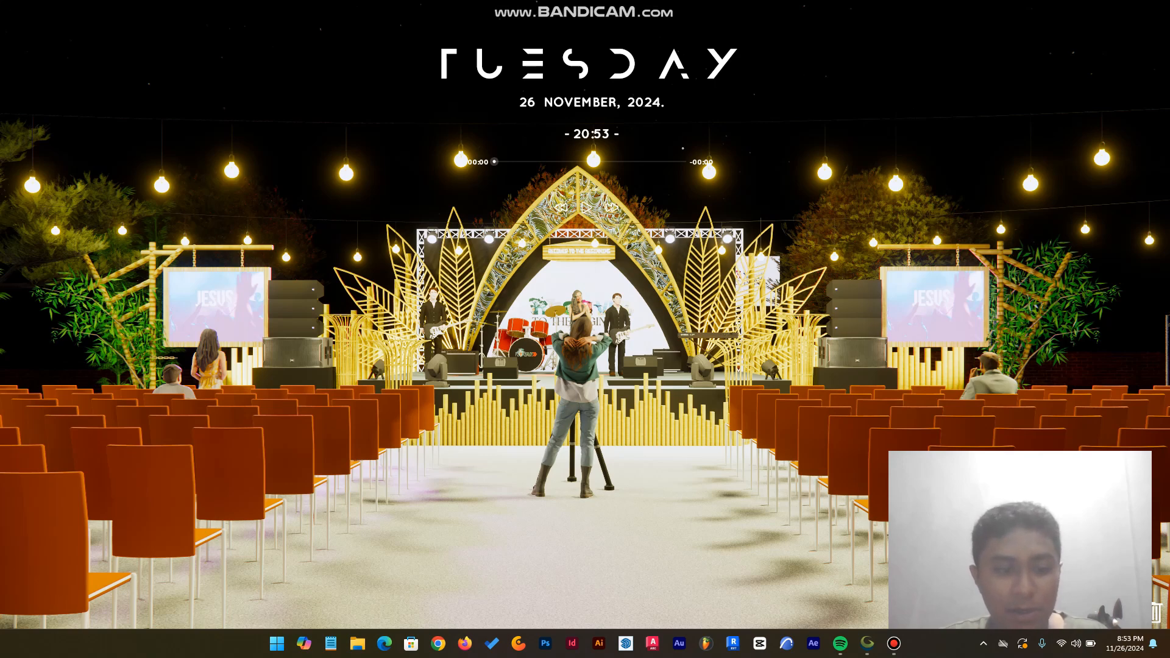
# Step: Launch Google Earth Pro and dismiss the start-up tips
pyautogui.click(276, 644)
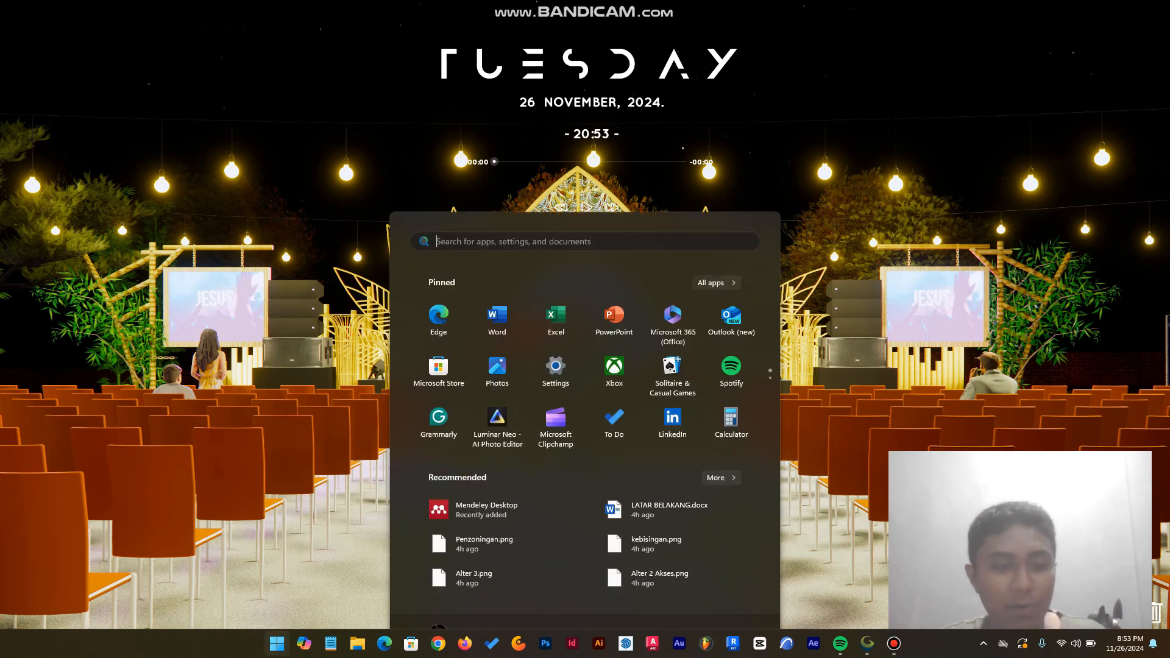
pyautogui.write('google Earth Pro')
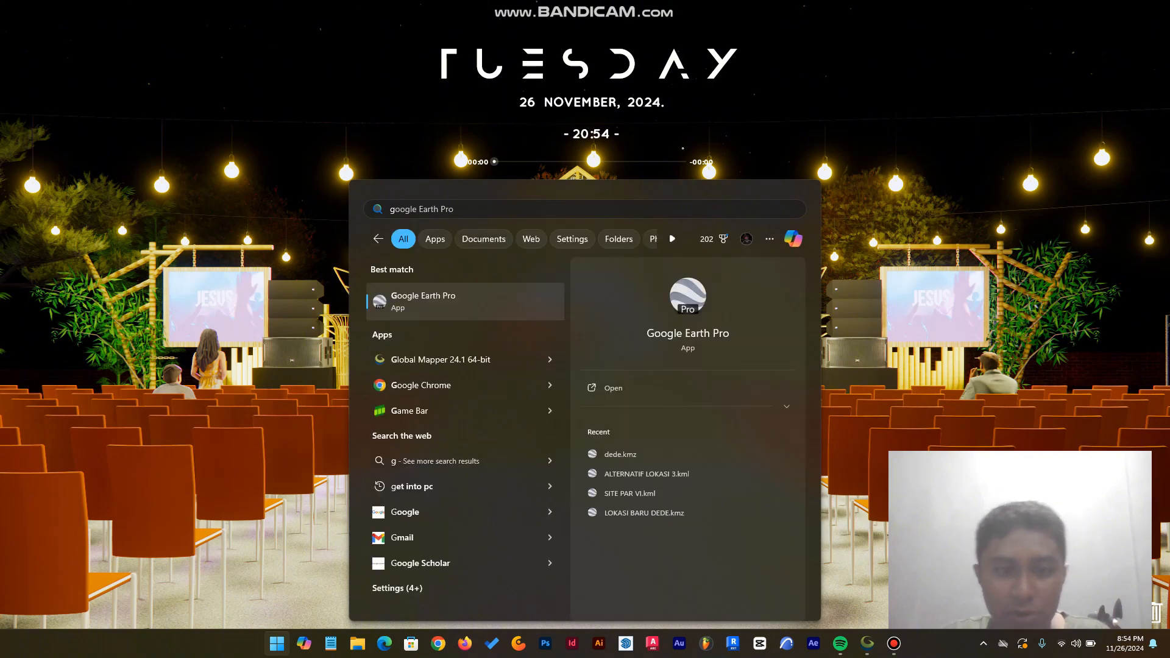
pyautogui.press('Return')
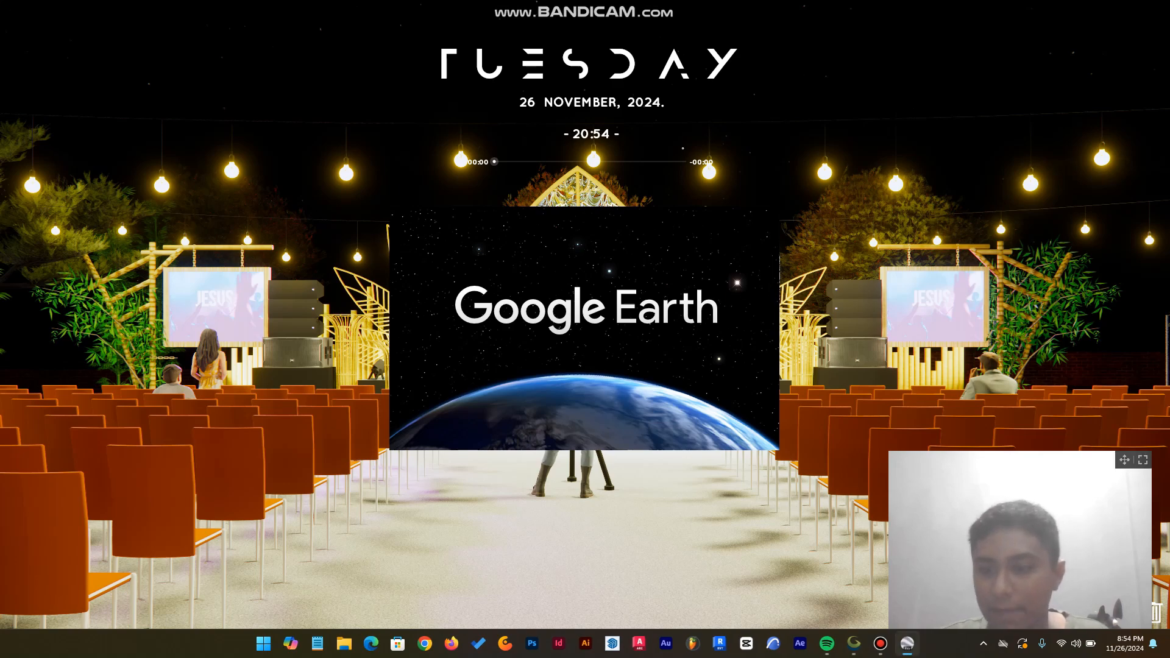
pyautogui.moveTo(1124, 460); pyautogui.dragTo(1125, 434)
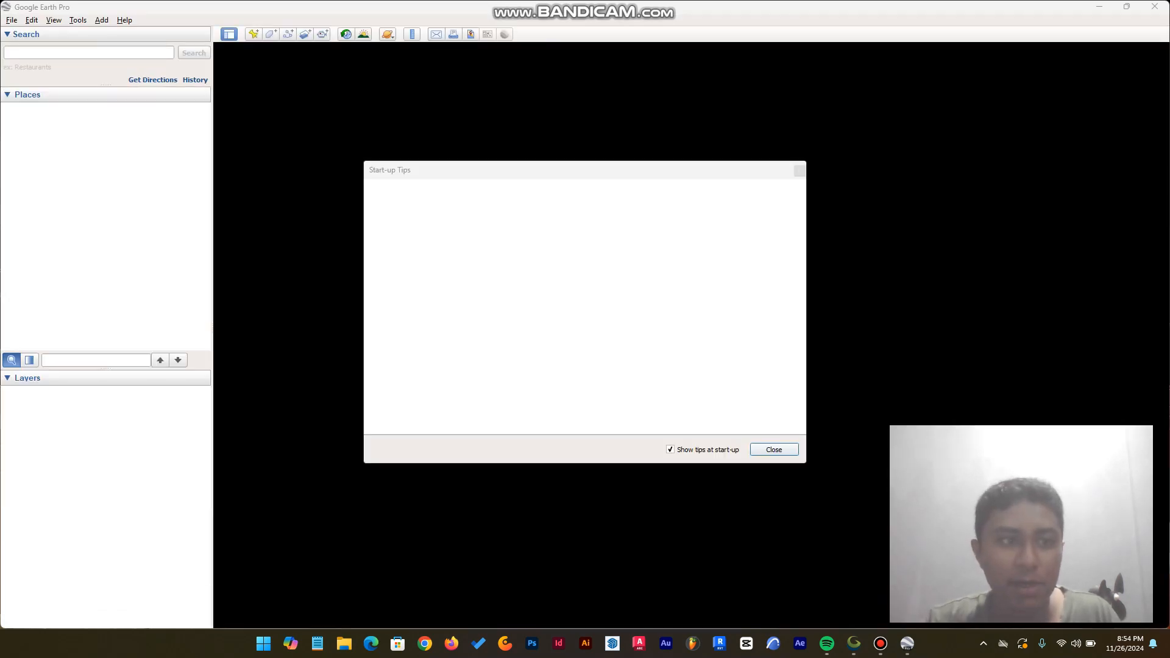
pyautogui.press('Return')
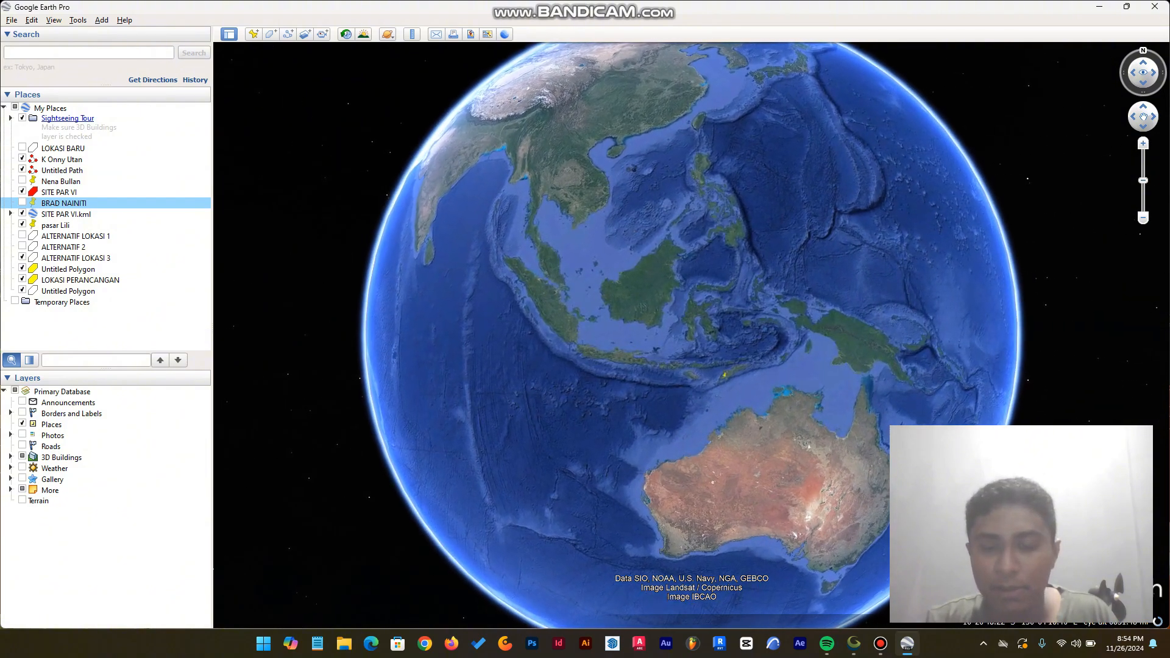
# Step: Hide the "pasar Lili" placemark on the map
pyautogui.scroll(2, 759, 378)
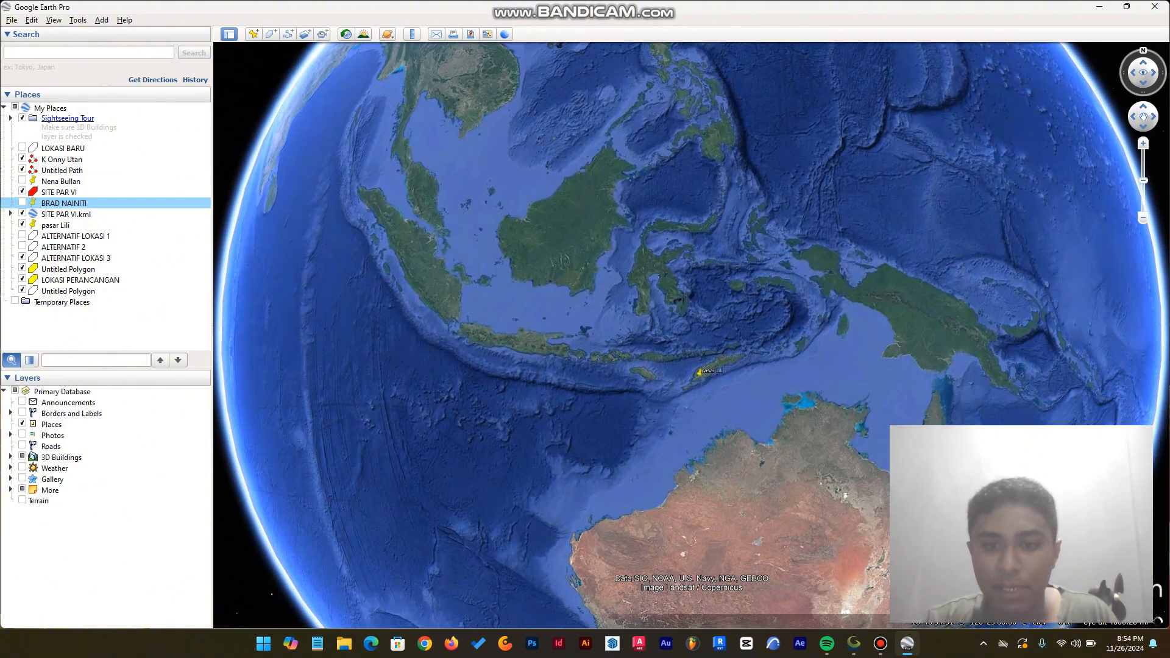
pyautogui.scroll(3, 707, 387)
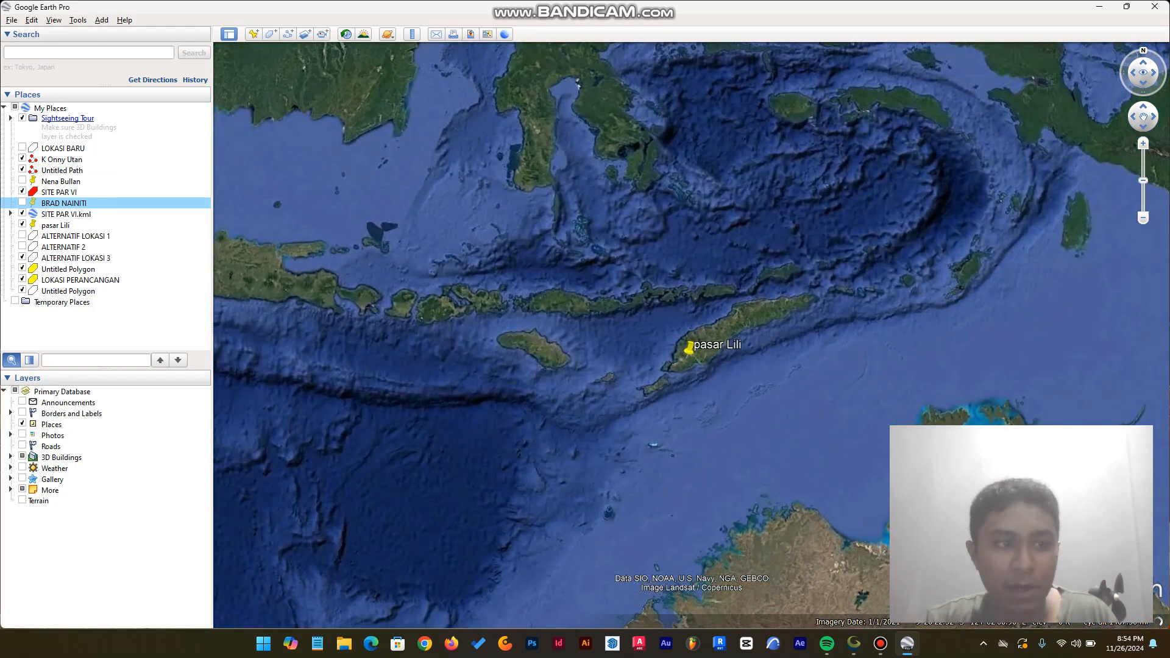
pyautogui.click(22, 225)
# Step: Locate the yellow-outlined parcel beside Transmart Kupang and examine it together with its surrounding streets and buildings
pyautogui.scroll(3, 754, 423)
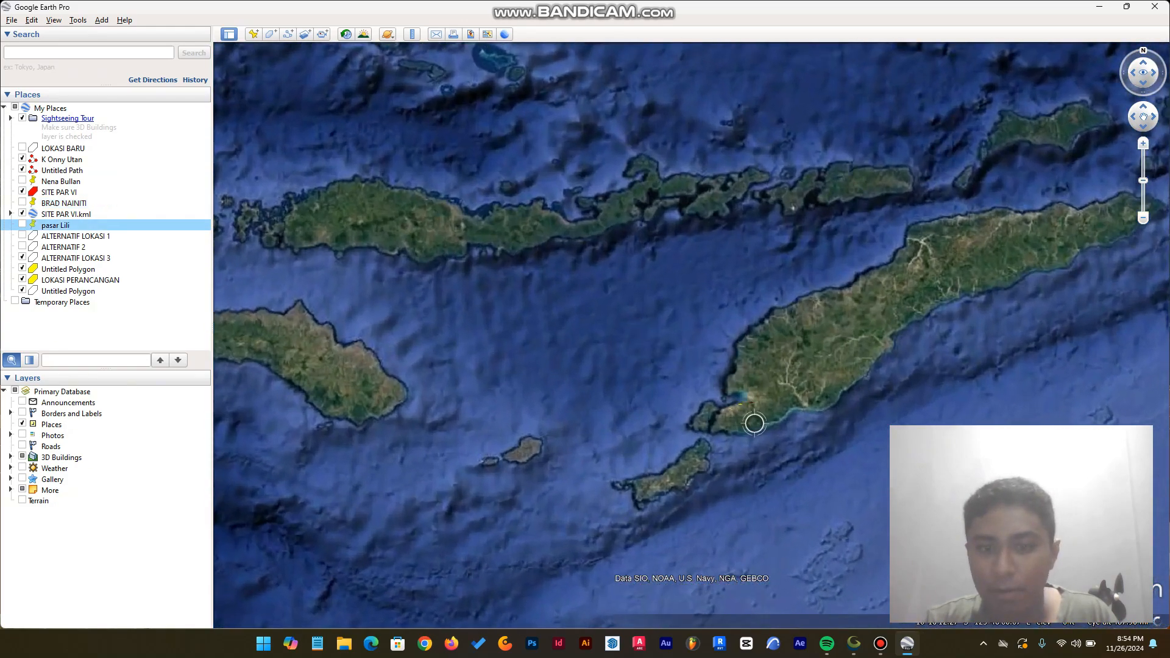
pyautogui.scroll(6, 754, 423)
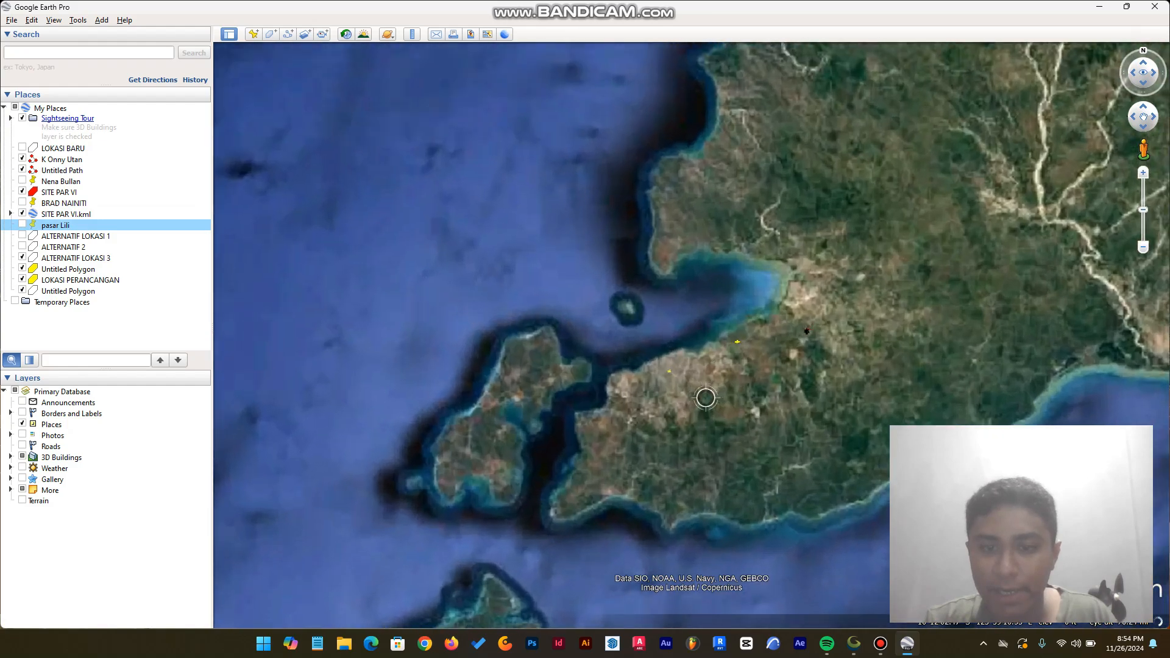
pyautogui.scroll(3, 705, 397)
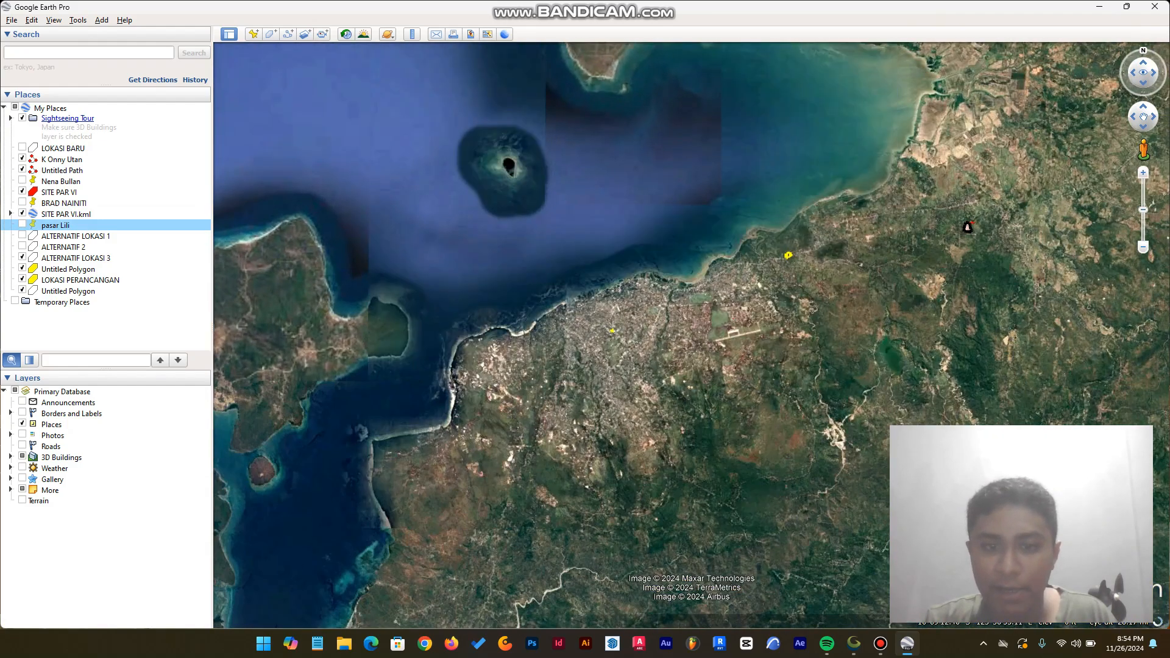
pyautogui.scroll(5, 653, 353)
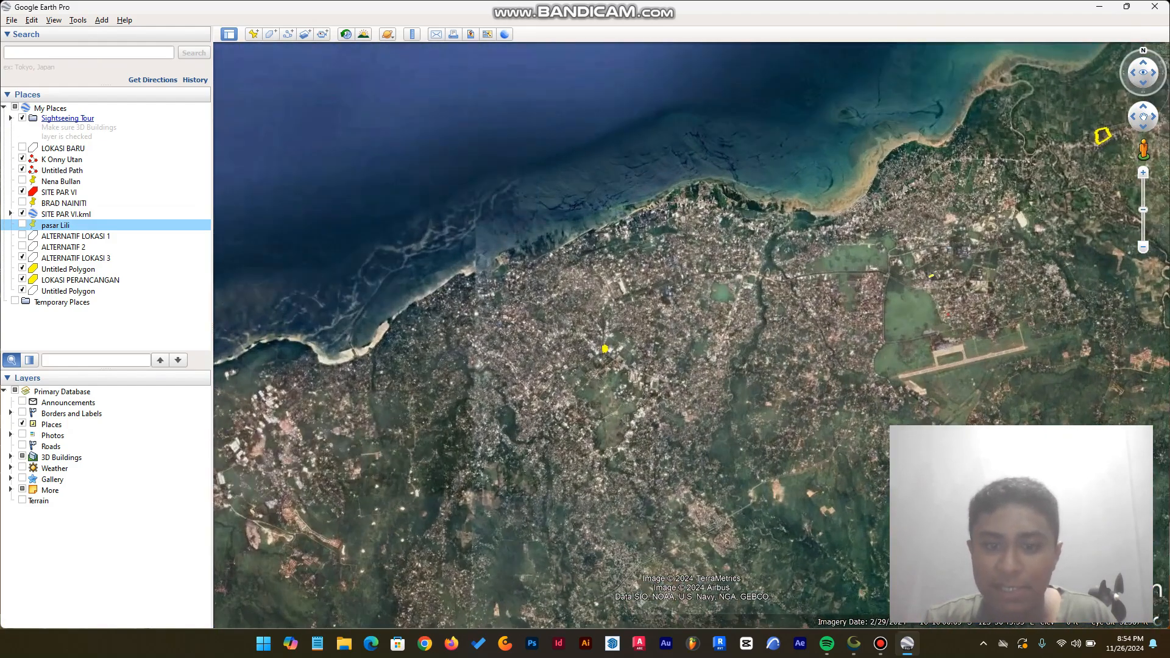
pyautogui.scroll(5, 593, 343)
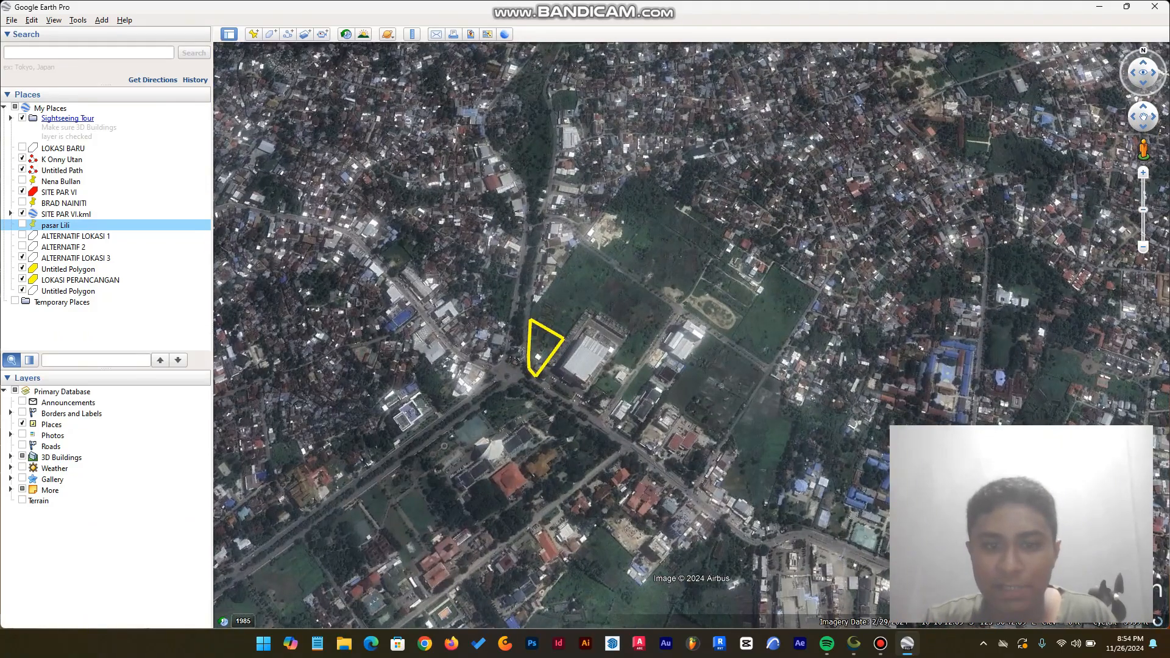
pyautogui.moveTo(813, 398); pyautogui.dragTo(892, 401)
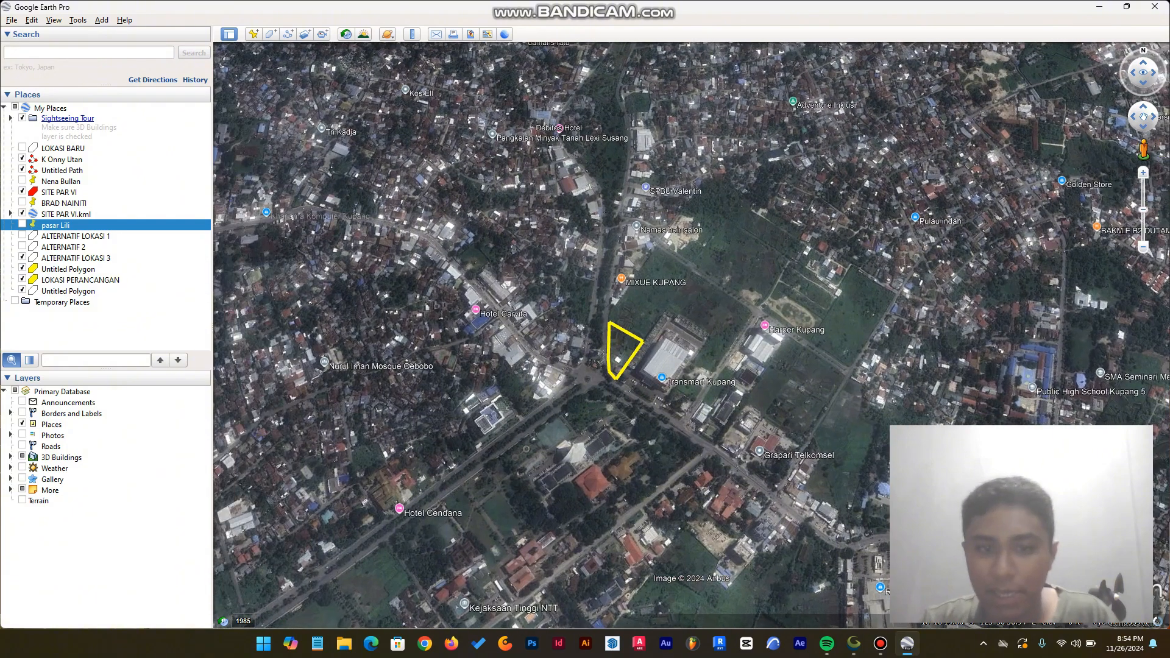
pyautogui.scroll(2, 660, 376)
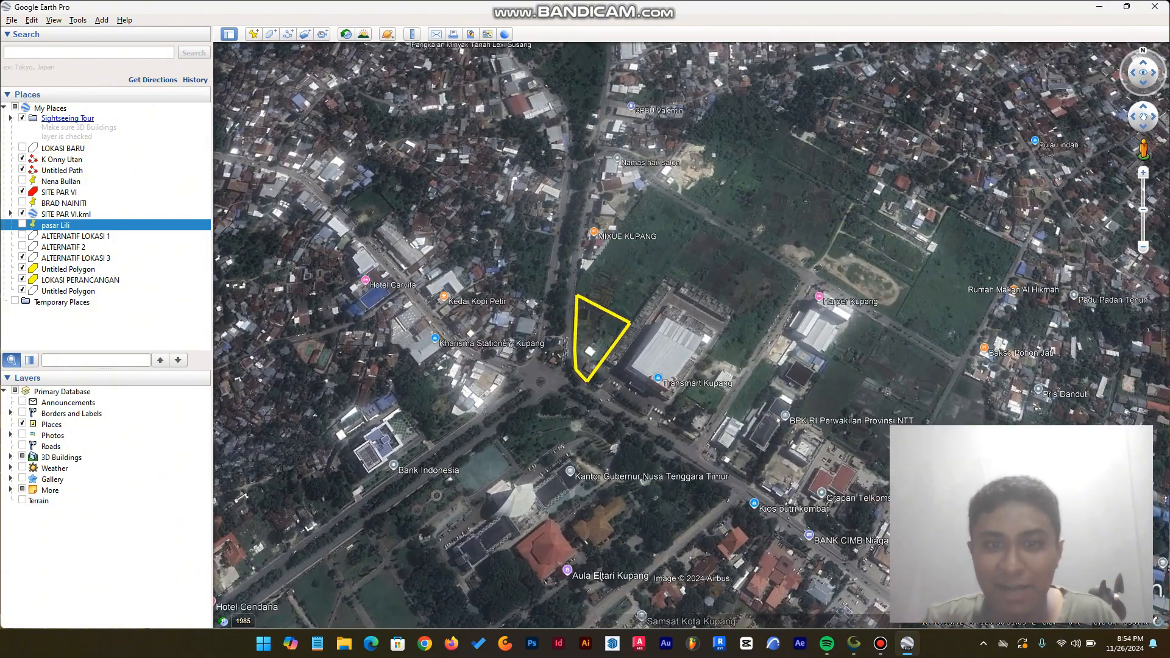
pyautogui.scroll(-1, 760, 391)
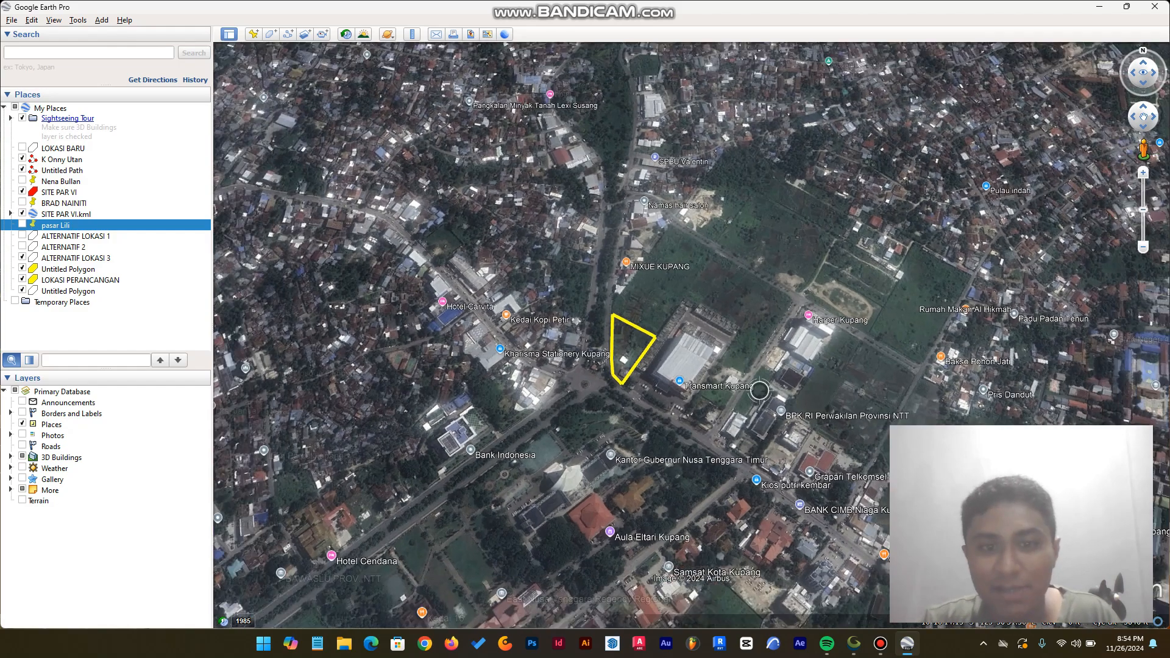
pyautogui.scroll(2, 718, 394)
pyautogui.scroll(1, 842, 343)
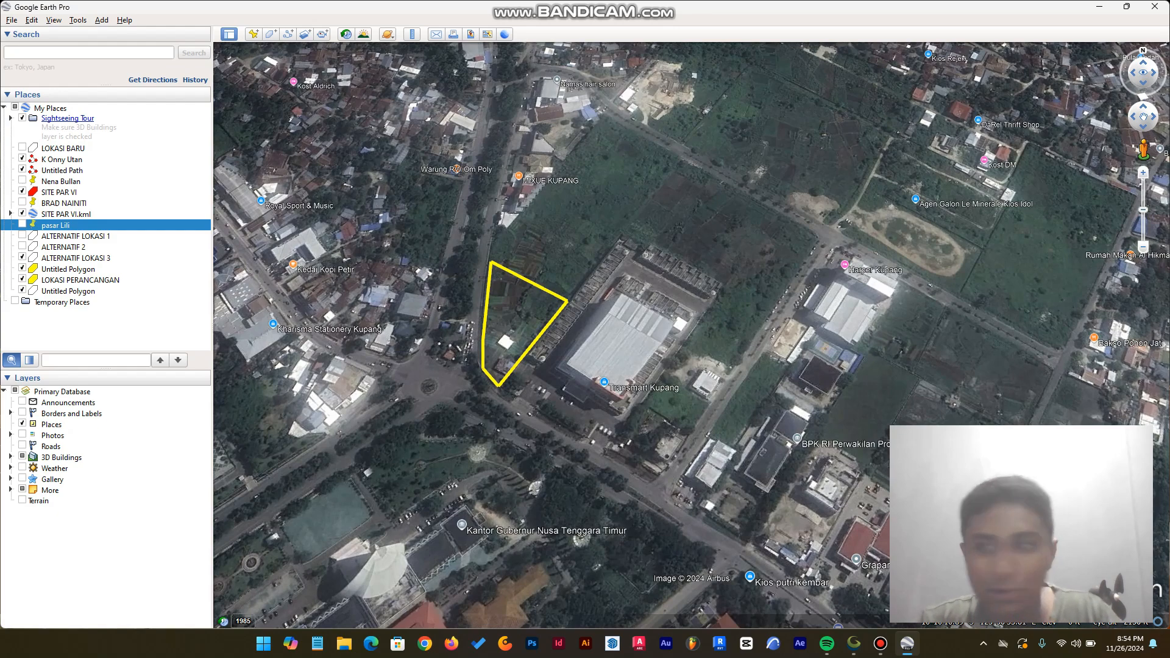
pyautogui.keyDown('ctrl'); pyautogui.moveTo(842, 343); pyautogui.dragTo(850, 374); pyautogui.keyUp('ctrl')
pyautogui.hotkey('ctrl', 'Down')
pyautogui.hotkey('ctrl', 'Left')
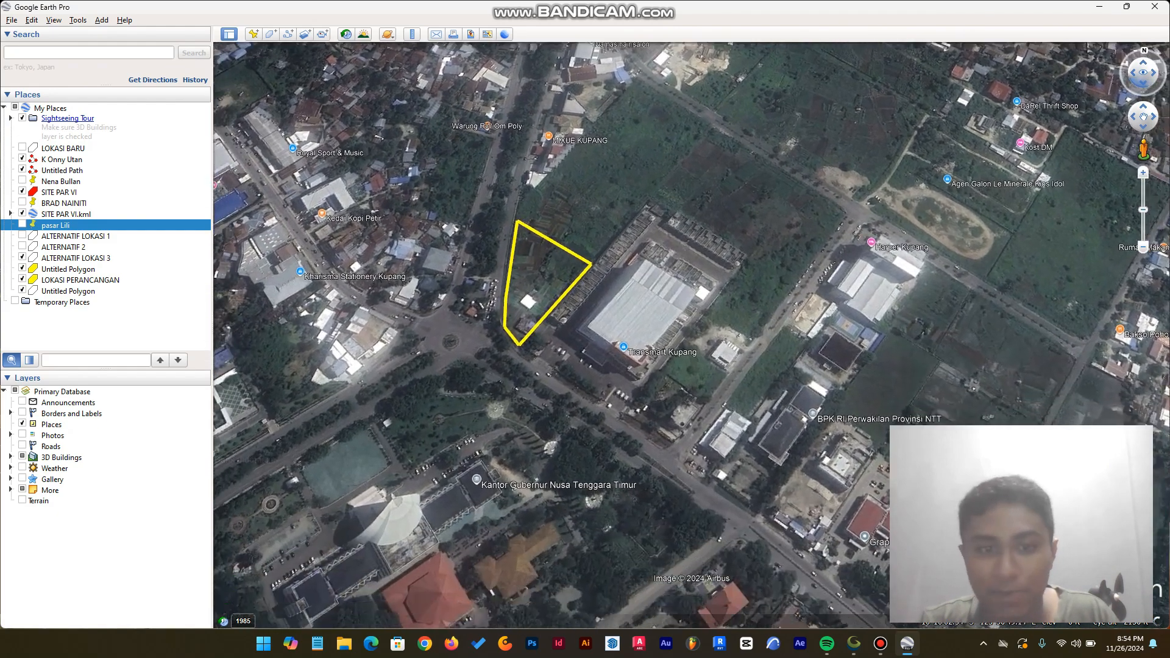
pyautogui.press('Up')
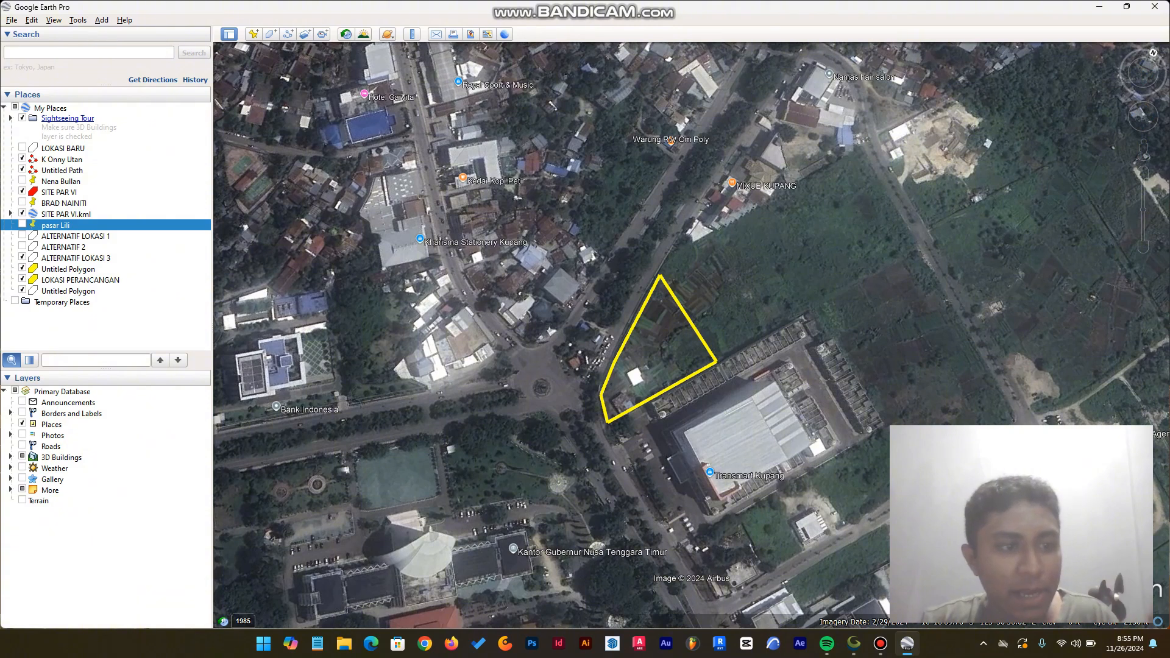
# Step: Hide LOKASI PERANCANGAN, ALTERNATIF LOKASI 3 and both Untitled Polygon entries so the parcel beside Transmart Kupang is clear
pyautogui.click(80, 280)
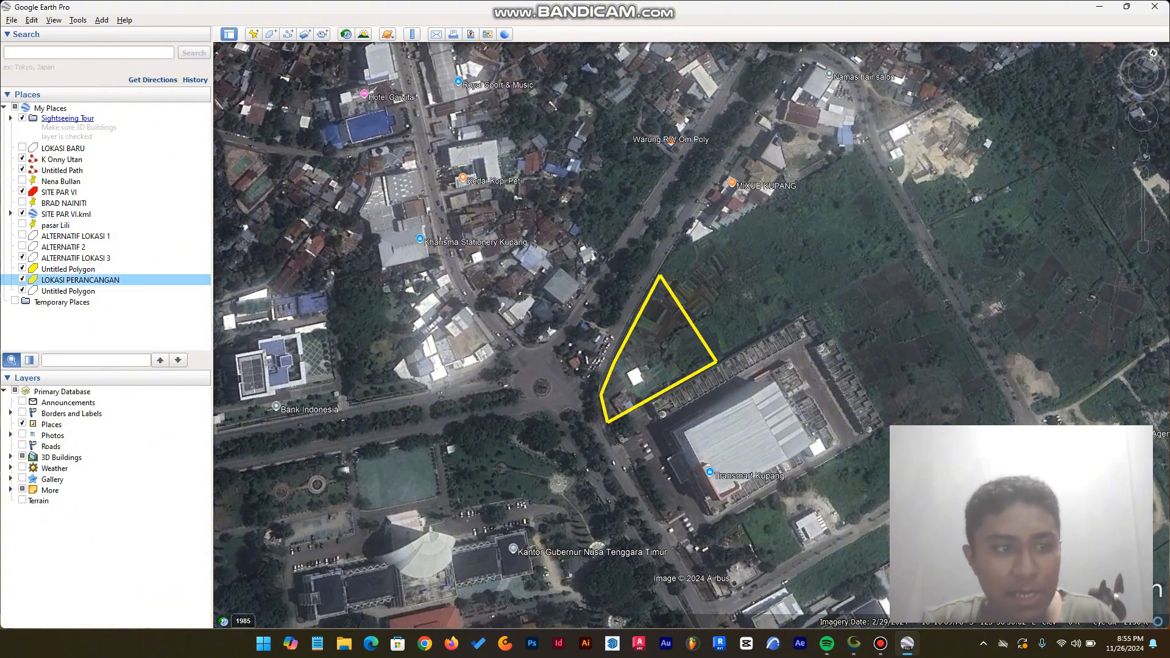
pyautogui.click(22, 290)
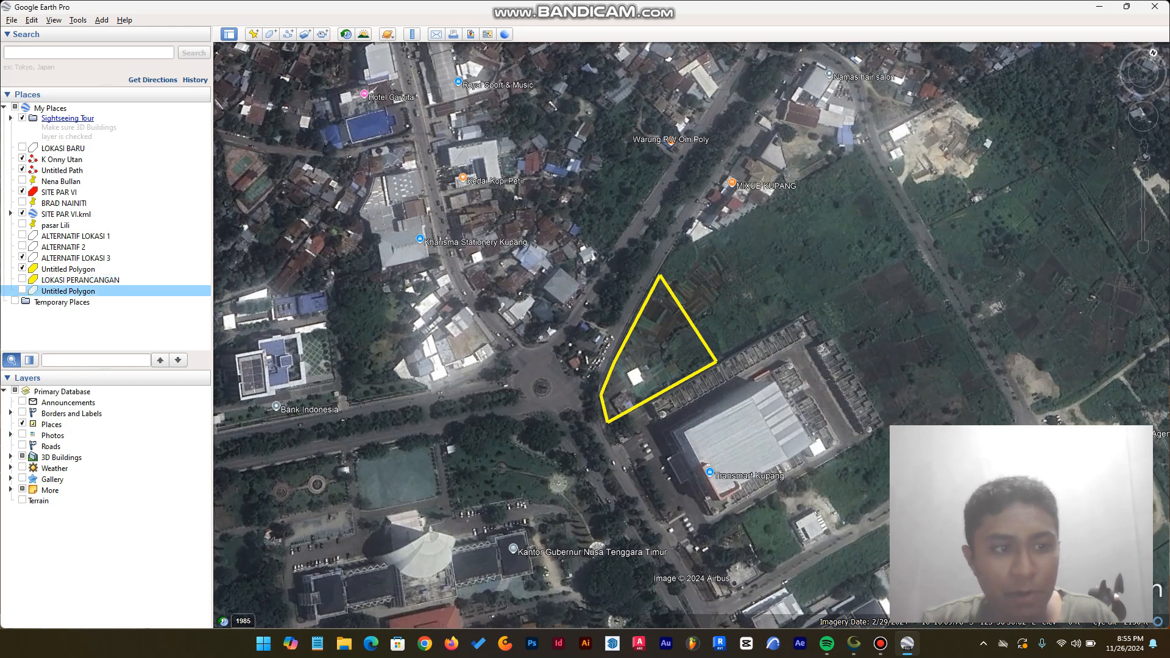
pyautogui.click(22, 268)
pyautogui.click(22, 257)
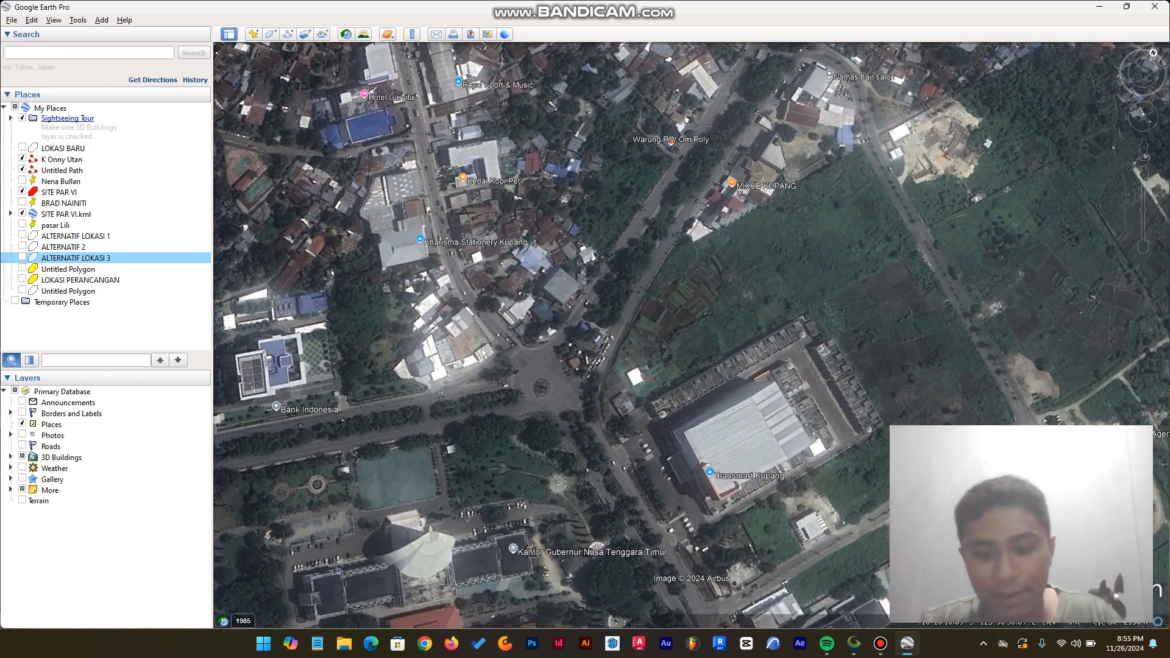
# Step: Start a new polygon for the site beside Transmart Kupang and name it "LOKASI LATIHAN PETA DASAR"
pyautogui.moveTo(691, 335); pyautogui.dragTo(674, 351)
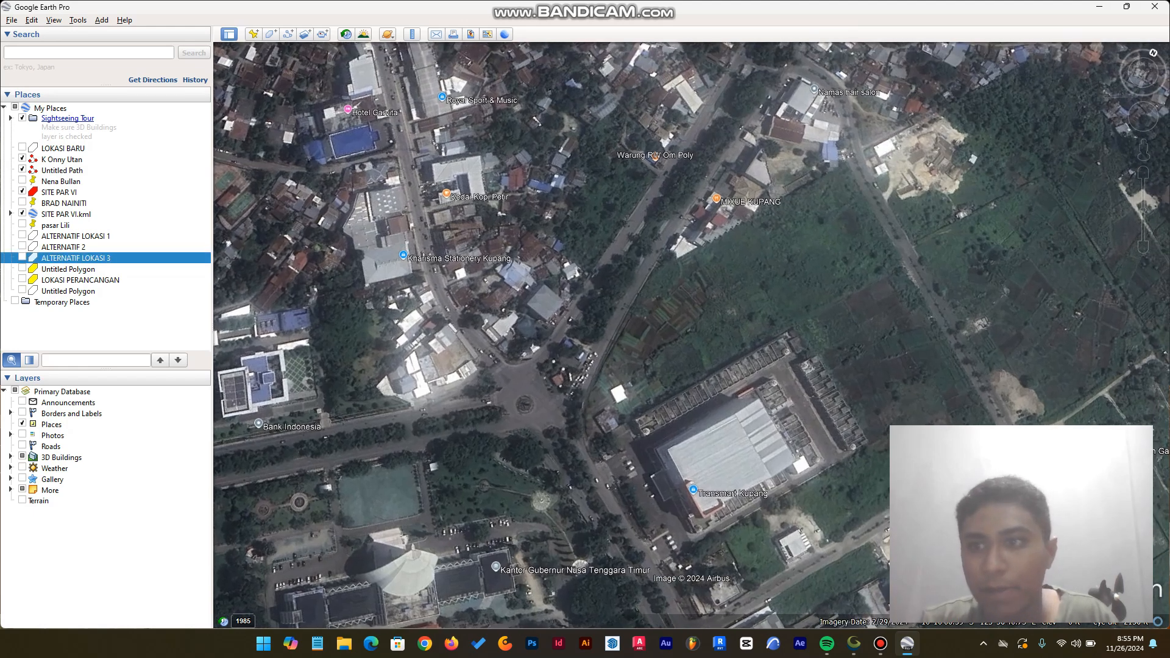
pyautogui.click(1153, 72)
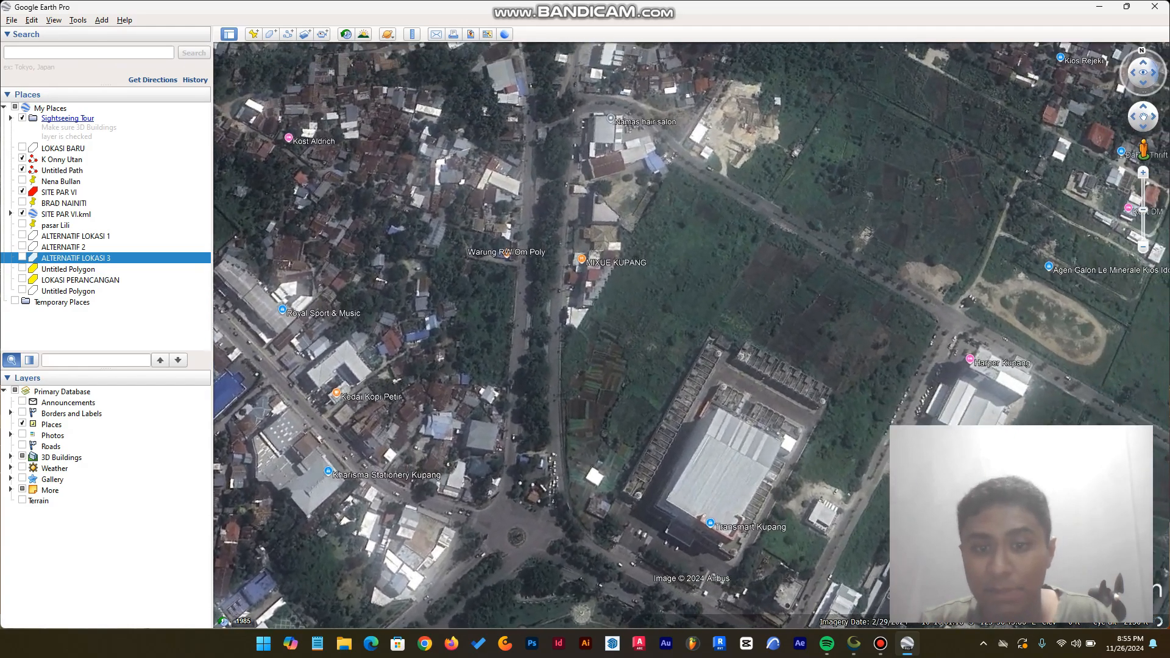
pyautogui.moveTo(689, 335)
pyautogui.mouseDown()
pyautogui.moveTo(641, 353)
pyautogui.moveTo(691, 318)
pyautogui.mouseUp()
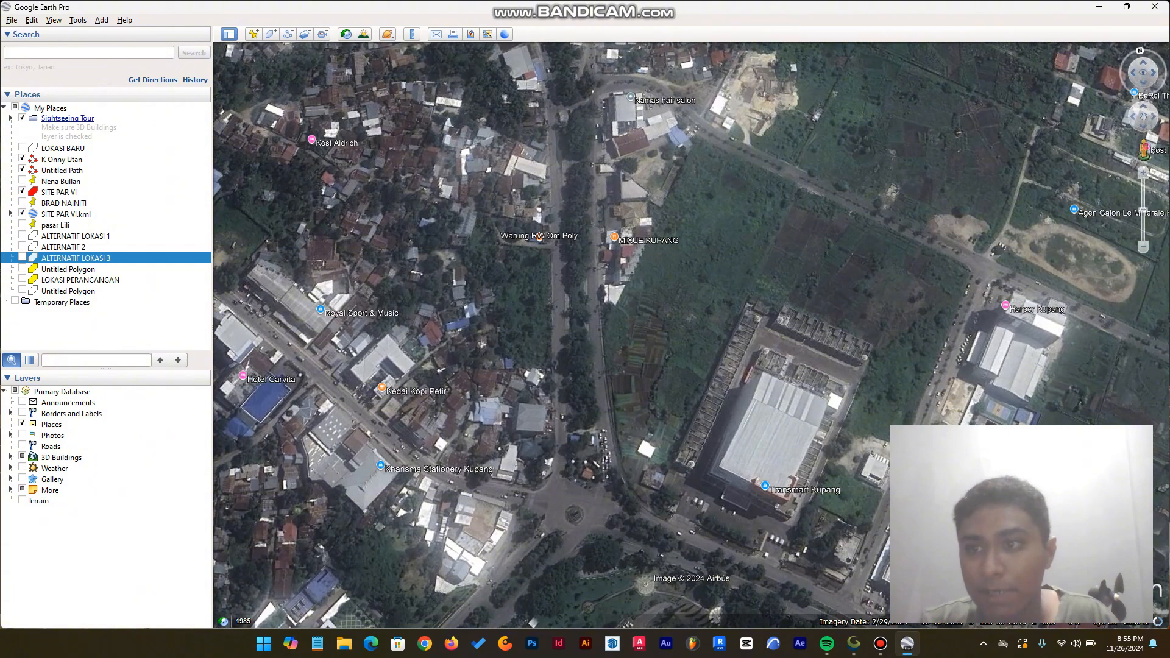
pyautogui.click(1153, 72)
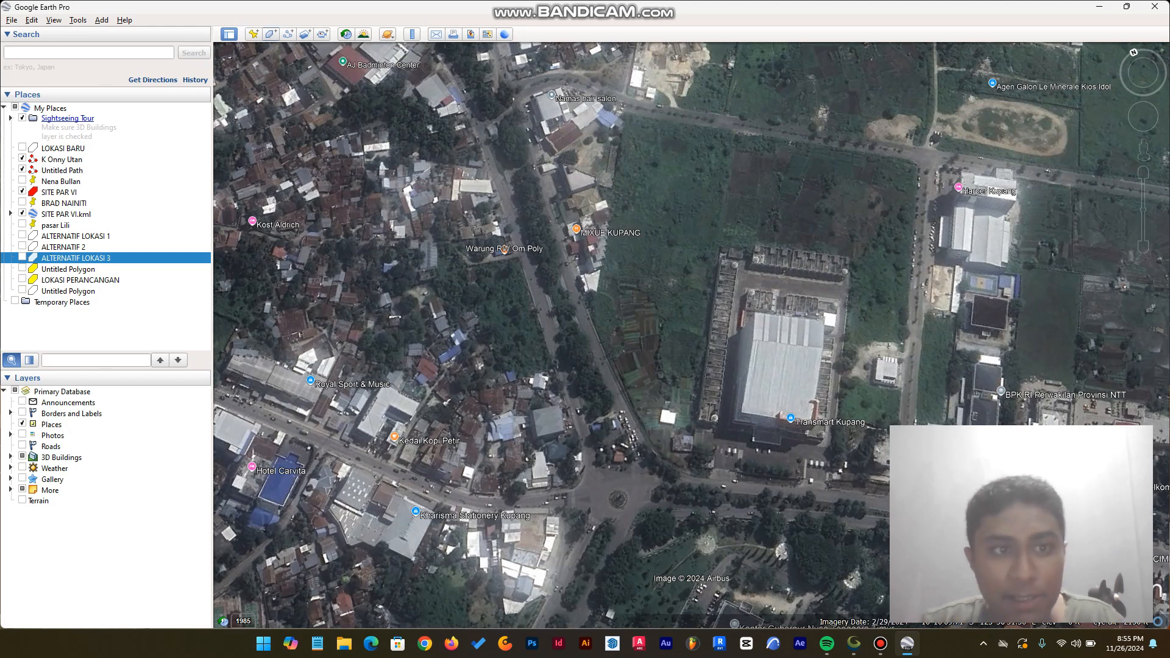
pyautogui.hotkey('ctrl', 'shift', 'g')
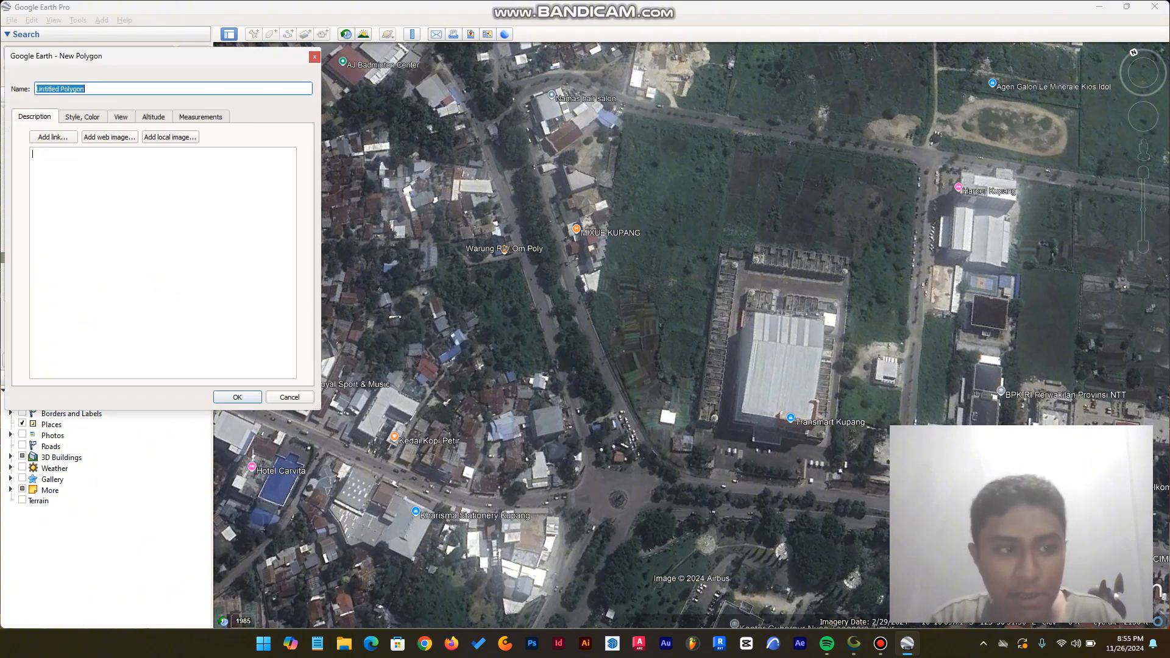
pyautogui.write('LOKASI ')
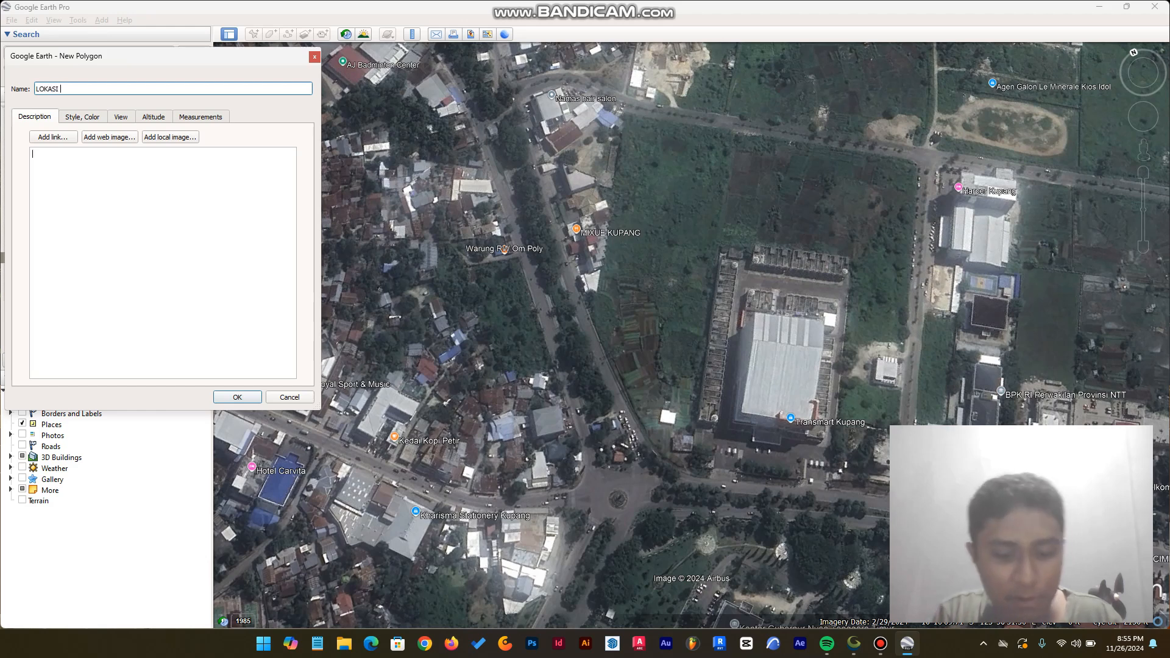
pyautogui.write('LATIHA')
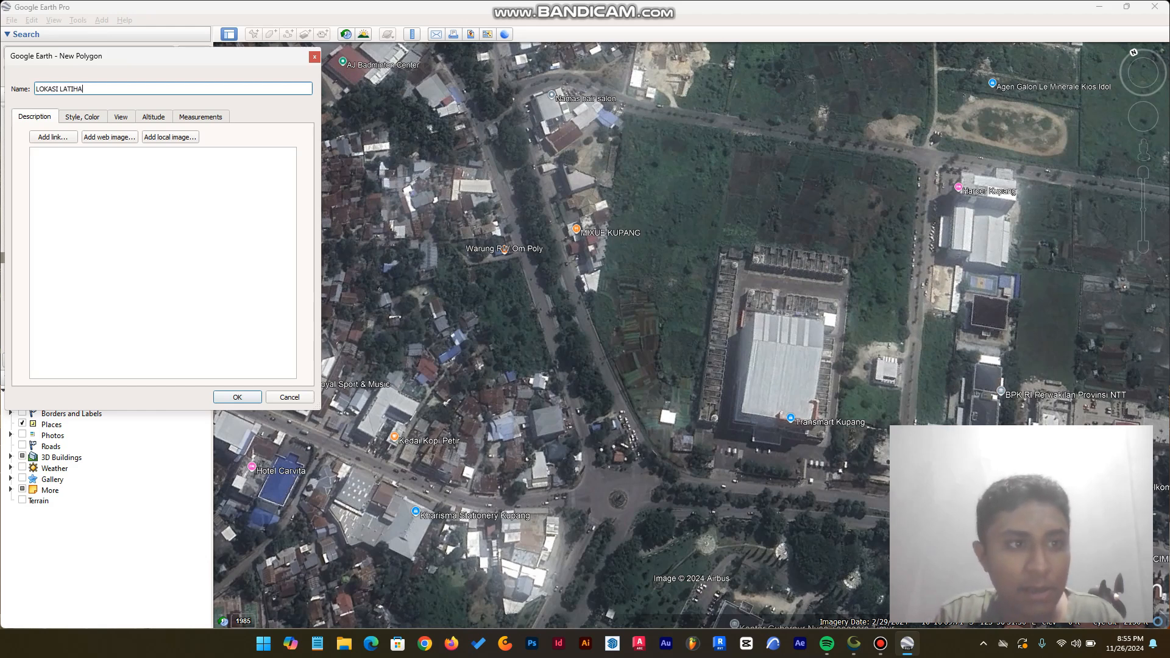
pyautogui.write('N PETA DA')
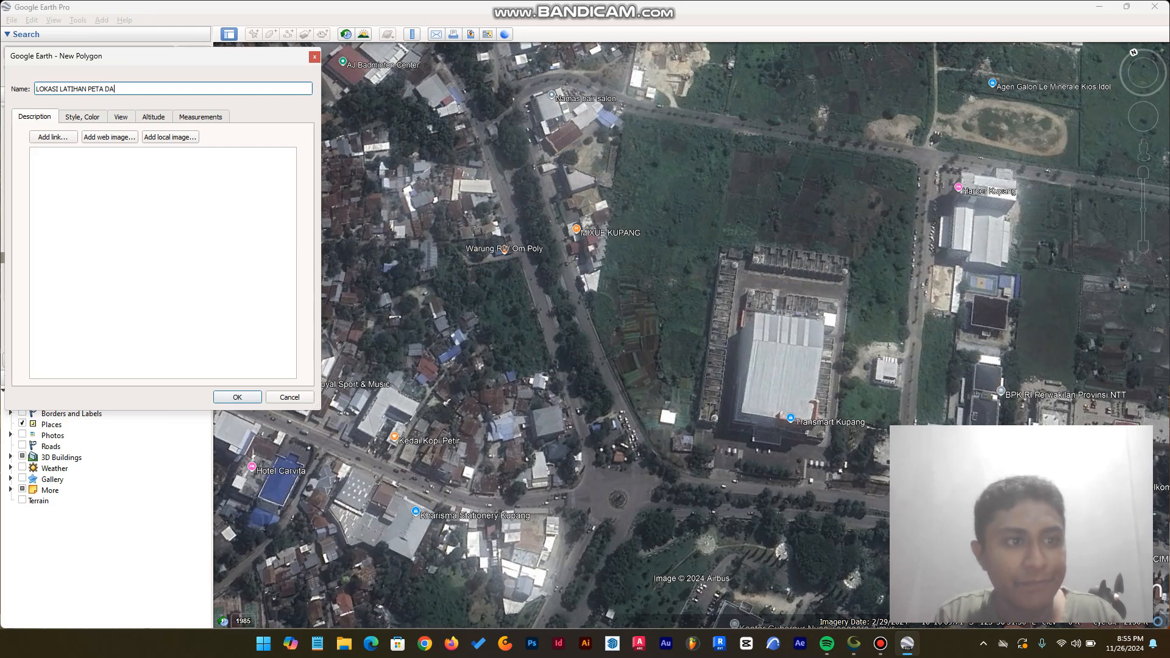
pyautogui.write('SAR')
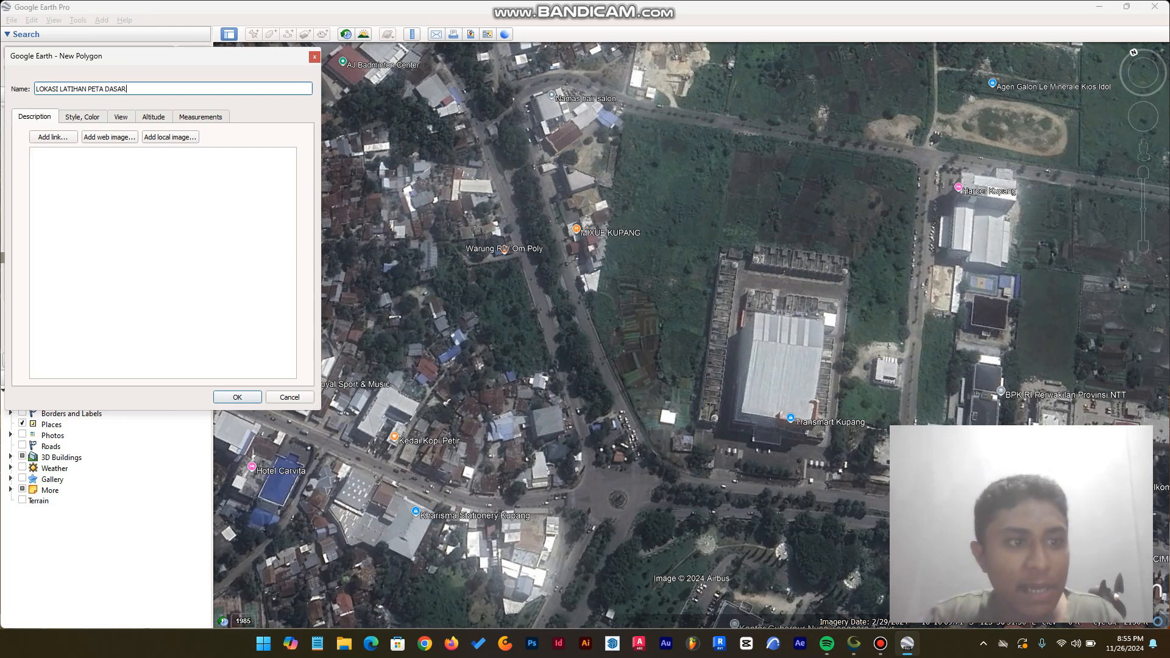
# Step: Review the new polygon's style, view, altitude and measurement settings
pyautogui.click(81, 116)
pyautogui.click(120, 117)
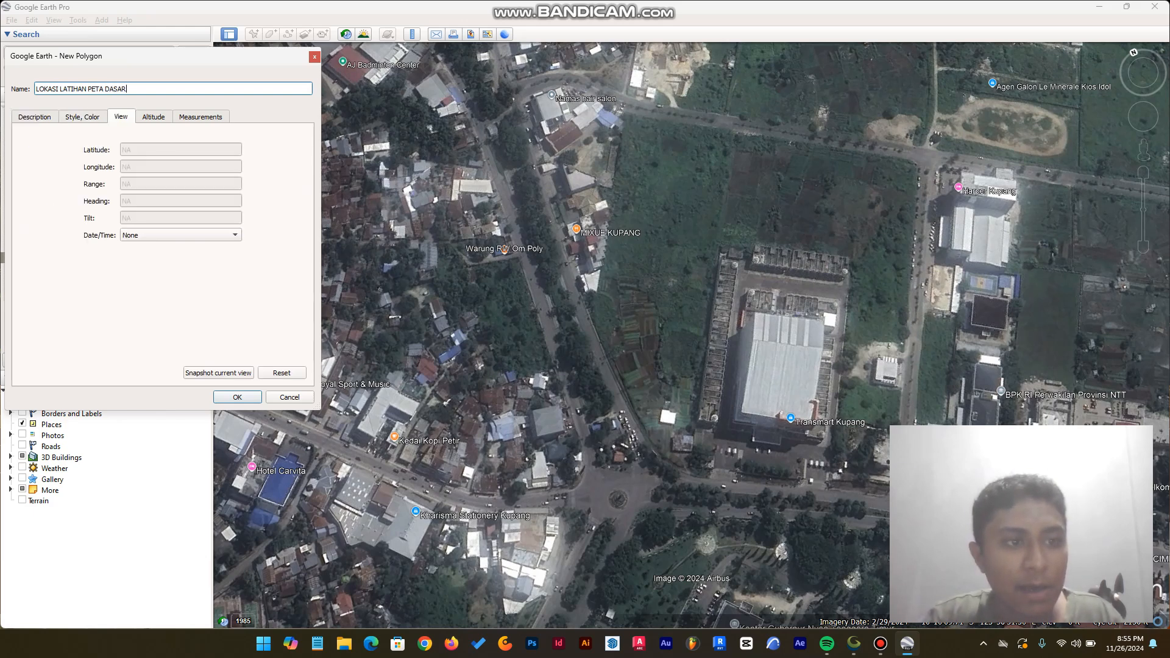
pyautogui.click(153, 116)
pyautogui.click(199, 117)
pyautogui.click(153, 117)
pyautogui.click(120, 117)
# Step: Set the new polygon's line color to yellow (#ffff00)
pyautogui.click(82, 116)
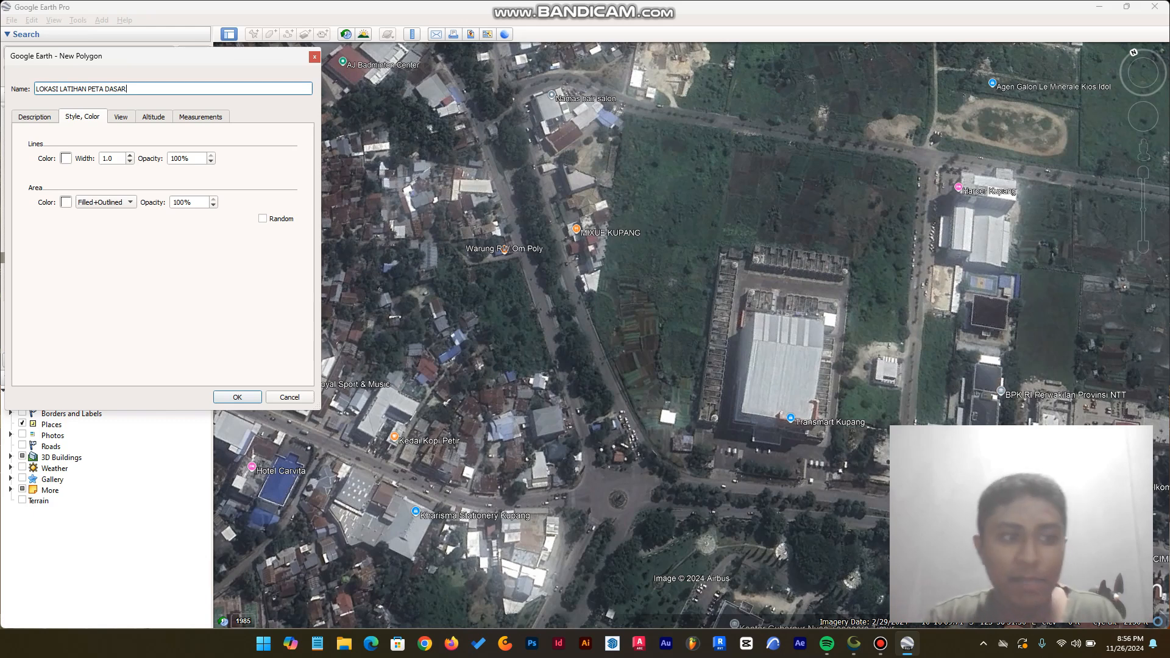
pyautogui.click(66, 157)
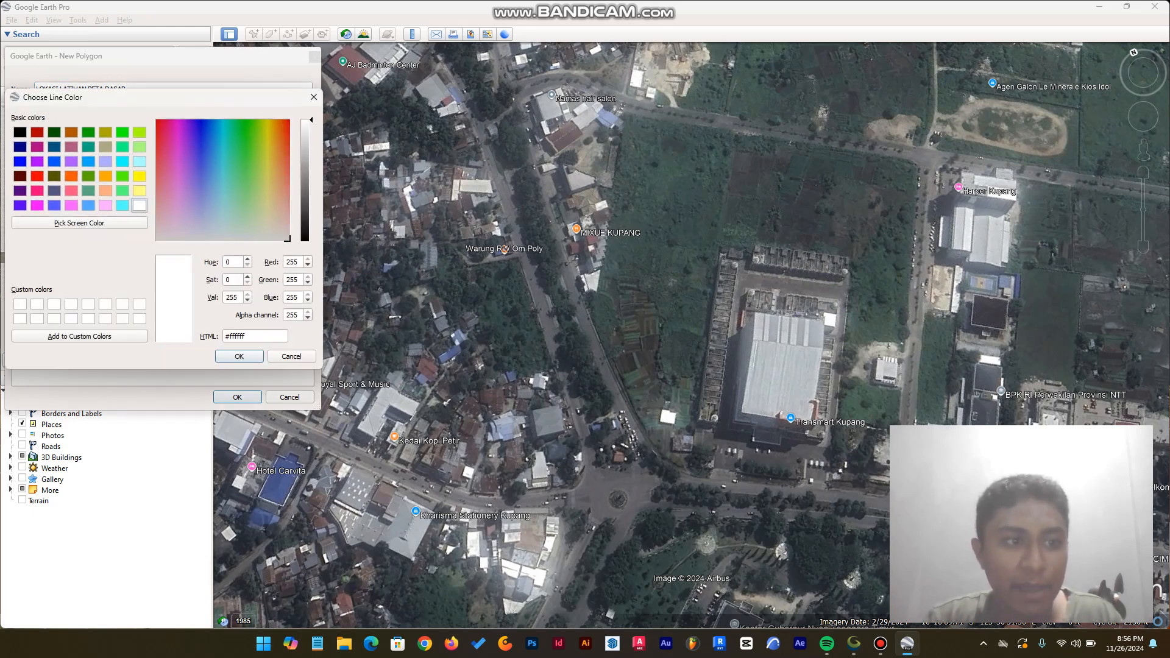
pyautogui.click(139, 176)
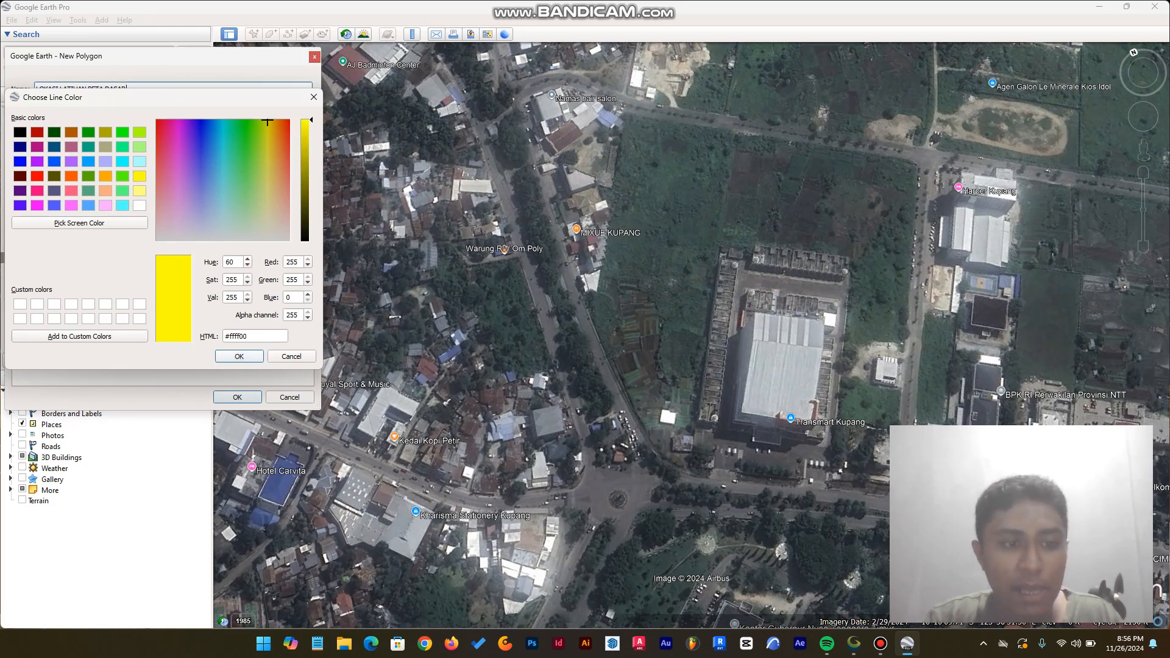
pyautogui.press('Return')
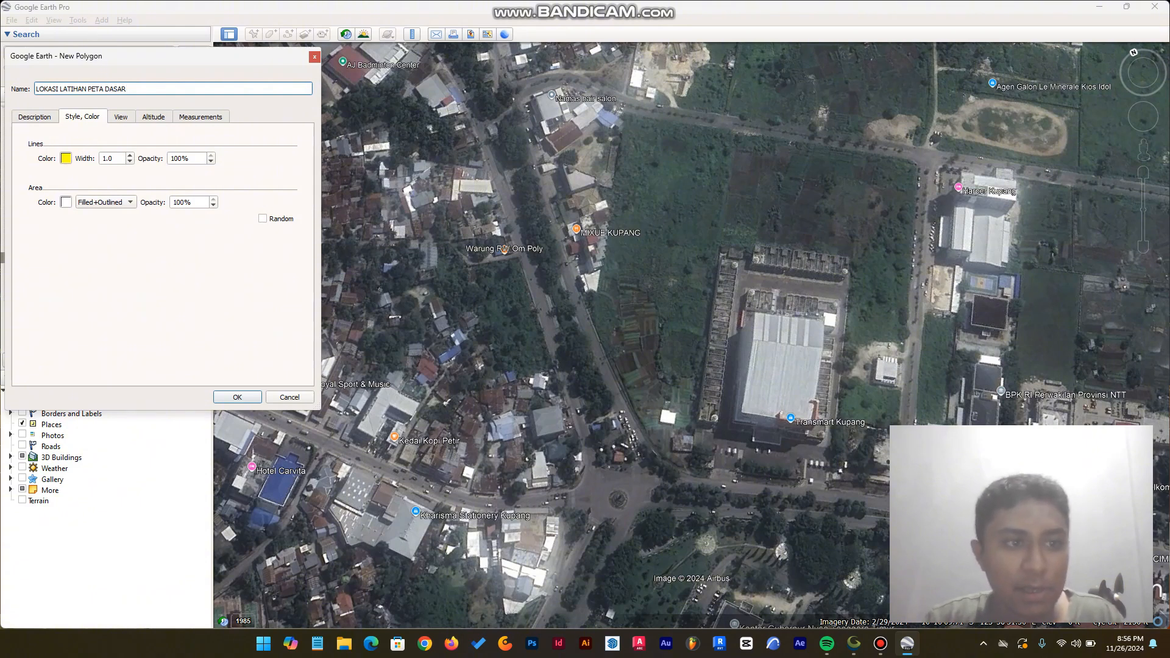
# Step: Set the new polygon's measurement units to Meters for the perimeter and Square Meters for the area
pyautogui.hotkey('ctrl', 'Tab')
pyautogui.hotkey('ctrl', 'Tab')
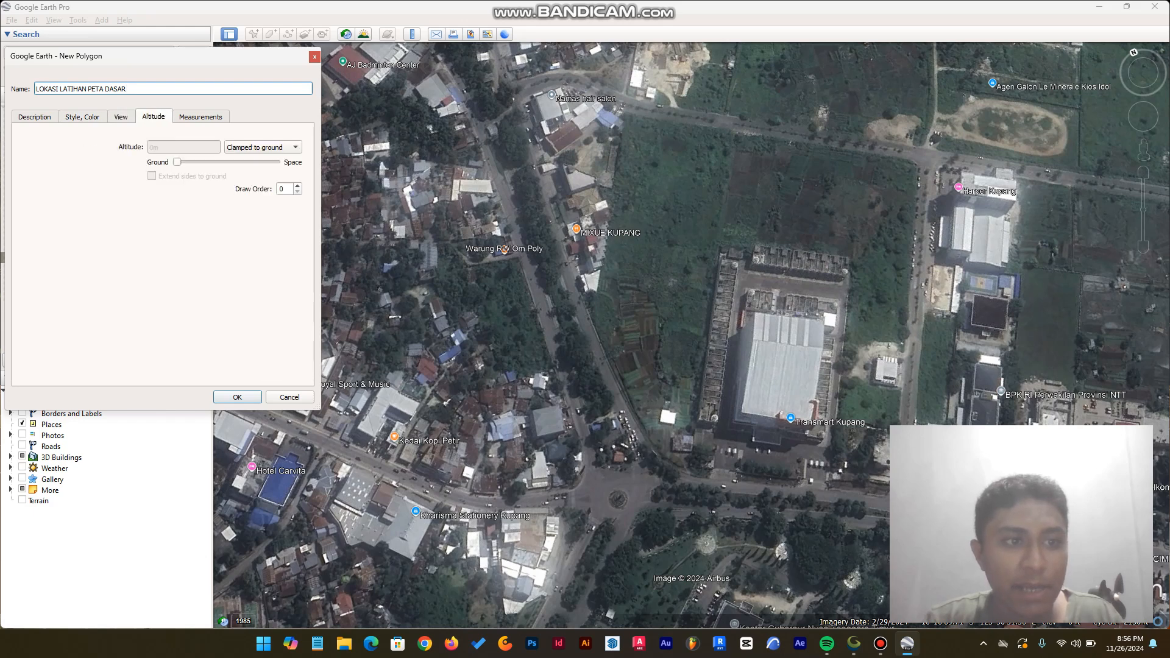
pyautogui.hotkey('ctrl', 'Tab')
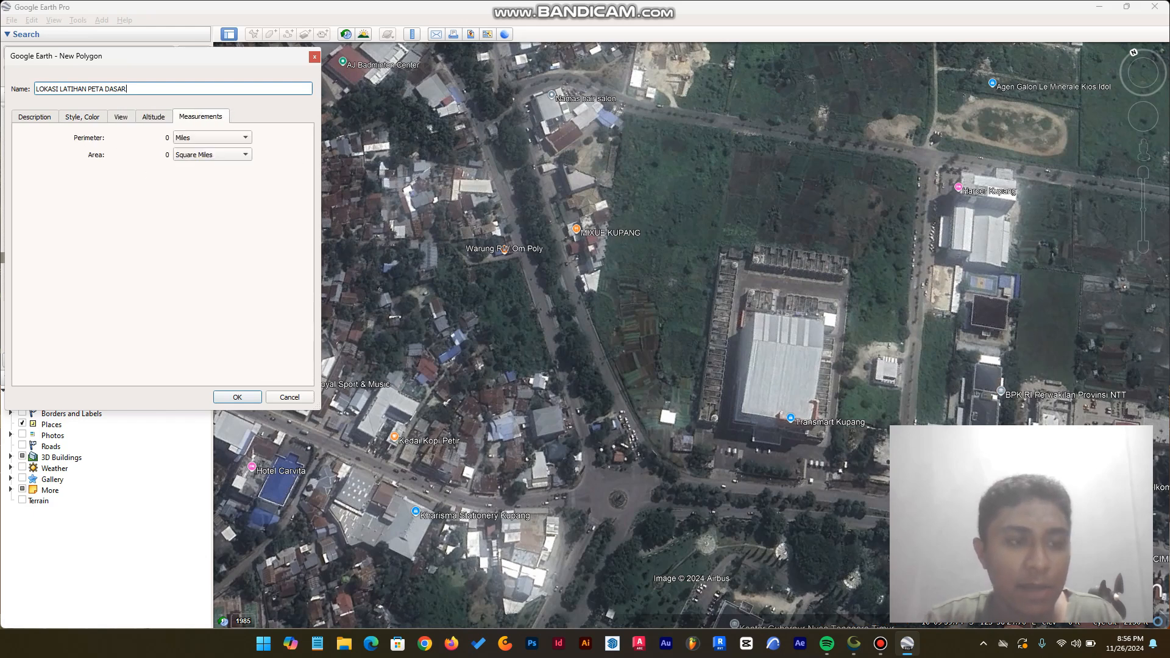
pyautogui.click(211, 138)
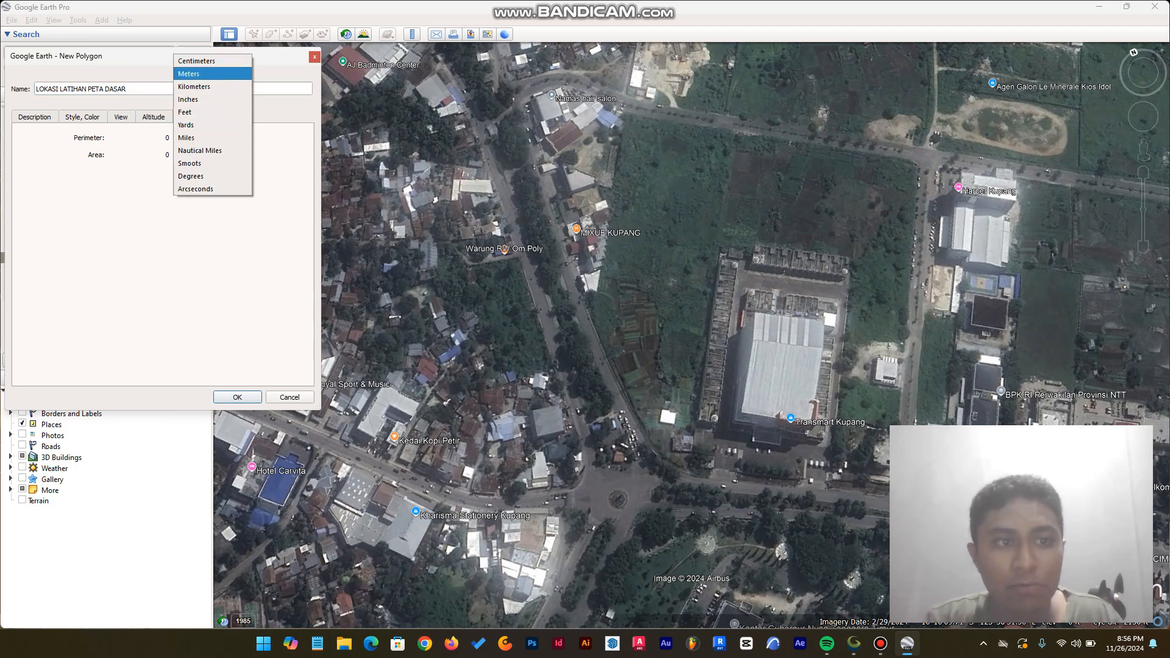
pyautogui.press('Return')
pyautogui.click(212, 137)
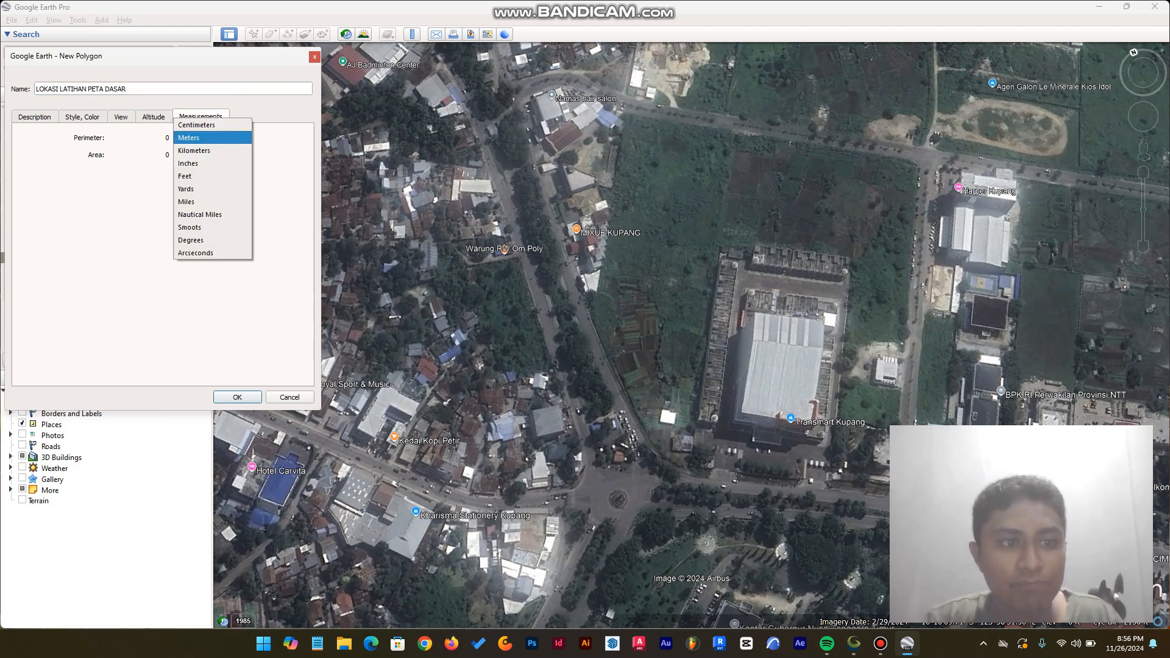
pyautogui.click(212, 137)
pyautogui.click(211, 155)
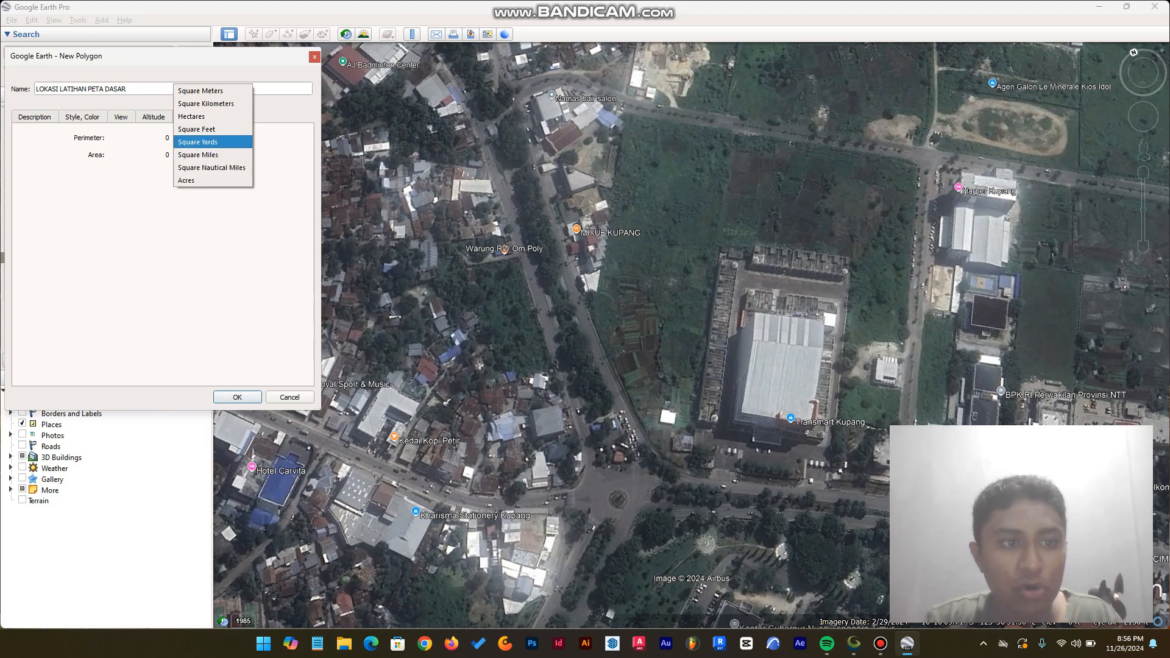
pyautogui.press('Up')
pyautogui.press('Return')
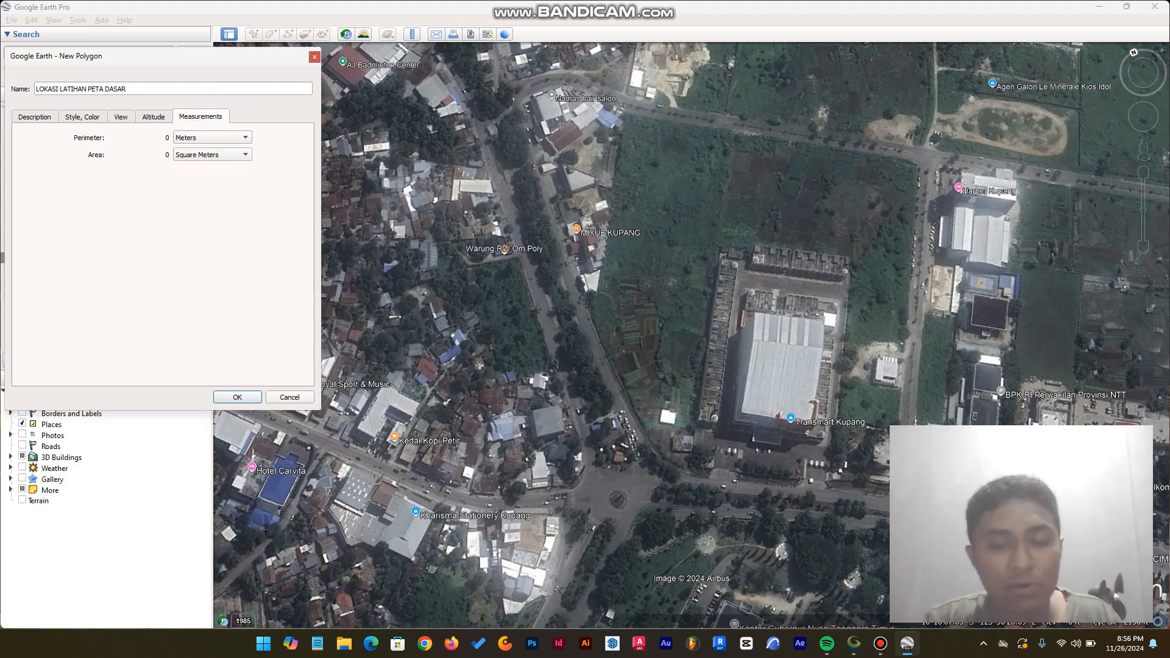
# Step: Outline the green parcel between the curved road and Transmart Kupang with six corner points, enclosing about 9,436 square meters
pyautogui.scroll(-2, 691, 335)
pyautogui.scroll(3, 646, 317)
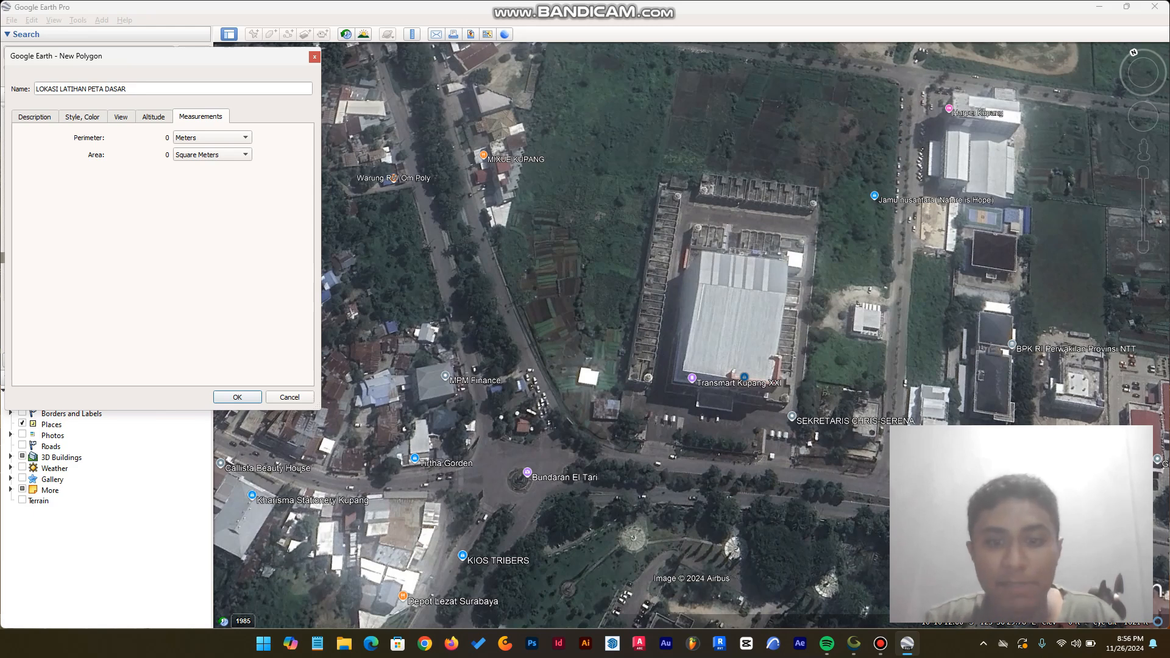
pyautogui.click(608, 438)
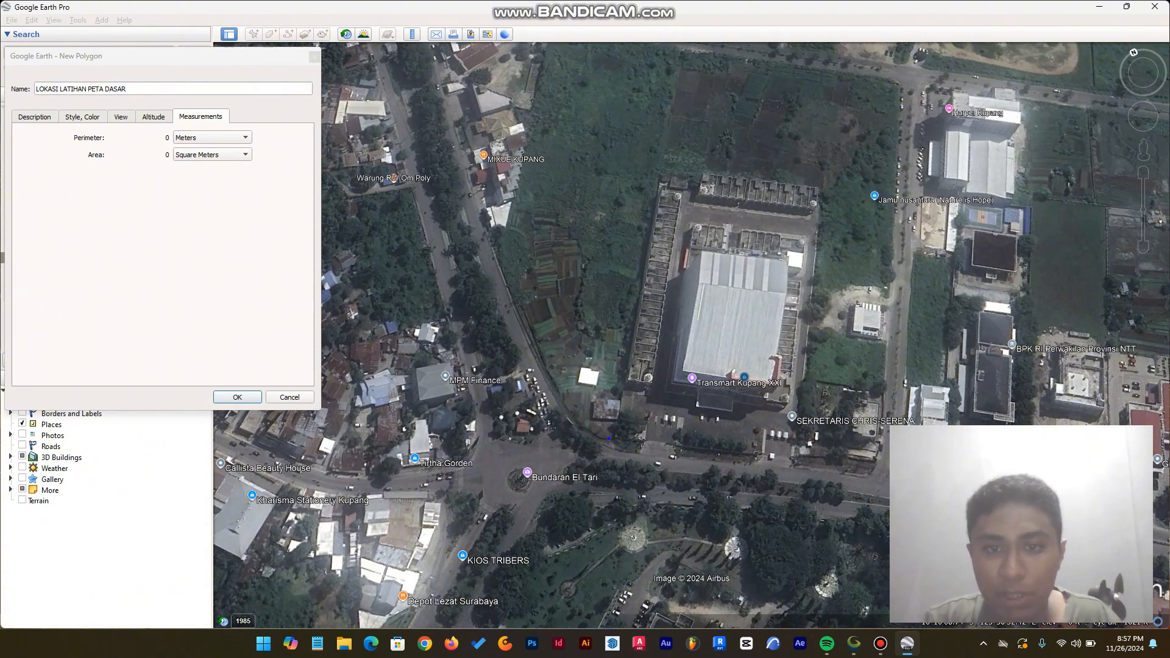
pyautogui.click(651, 221)
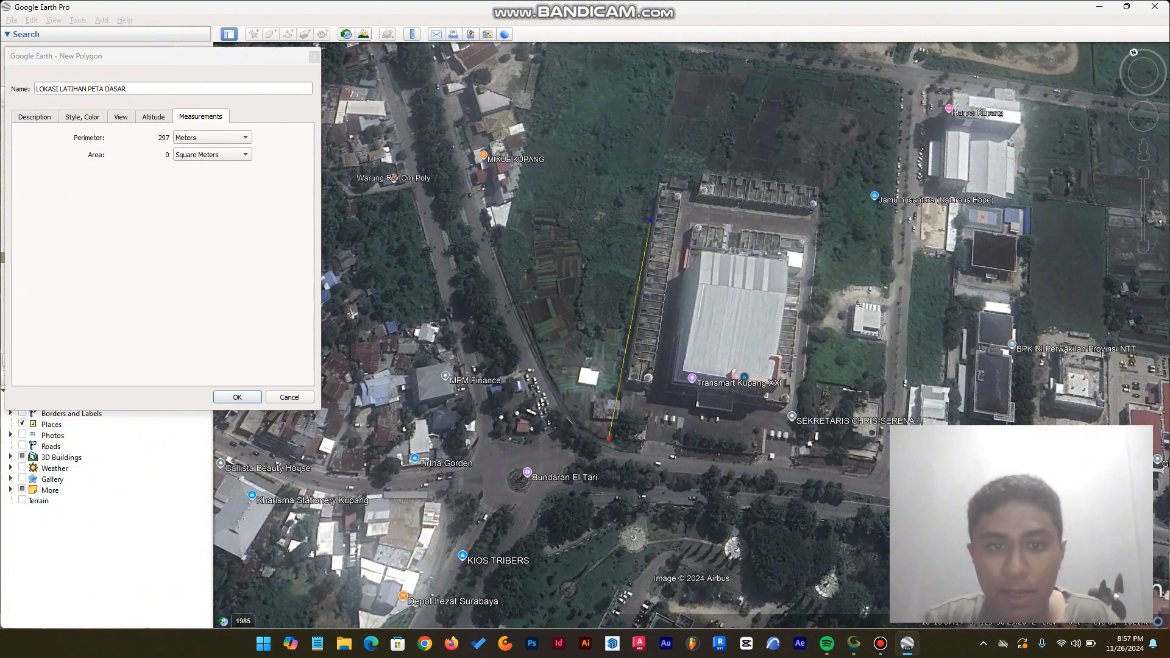
pyautogui.click(485, 228)
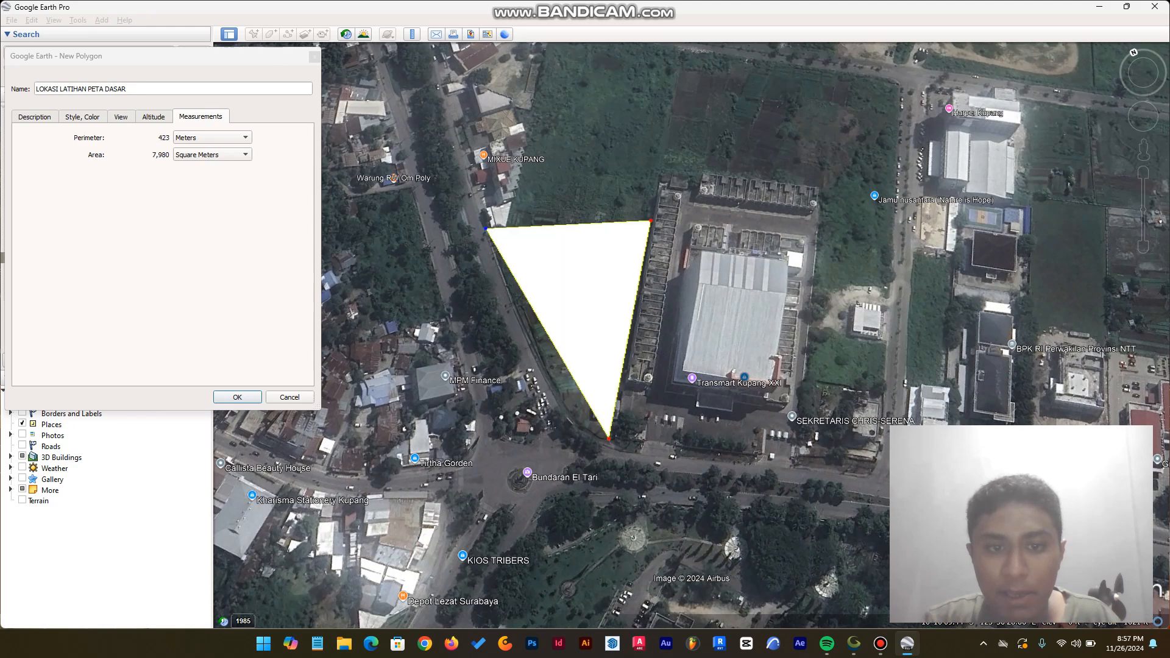
pyautogui.click(525, 336)
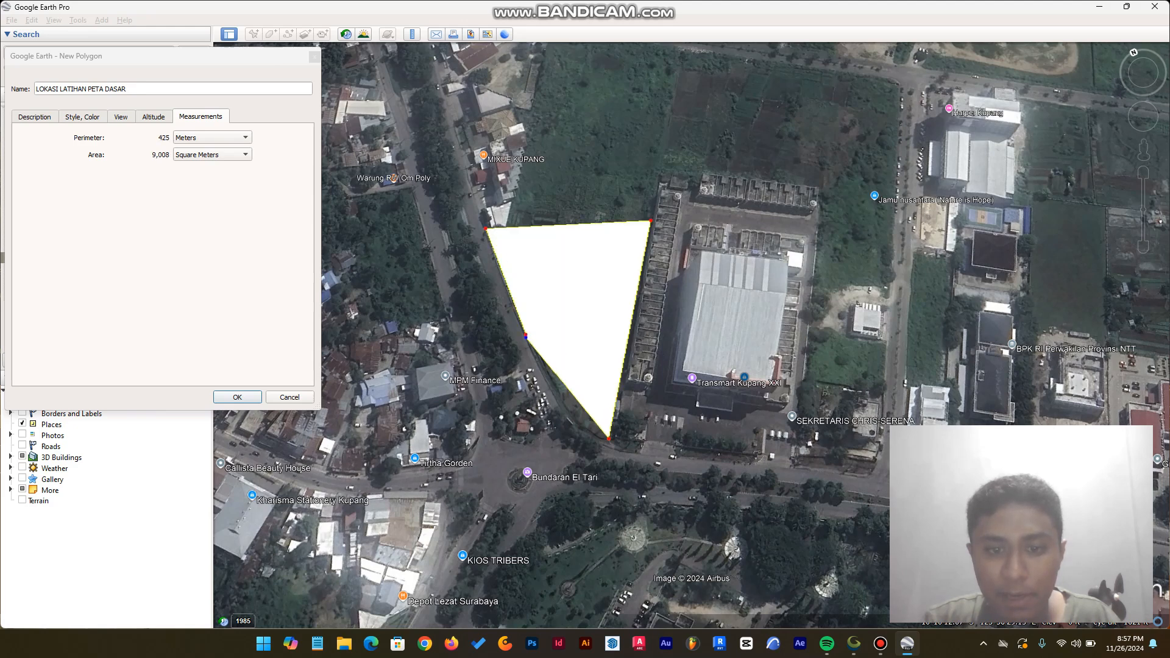
pyautogui.click(560, 399)
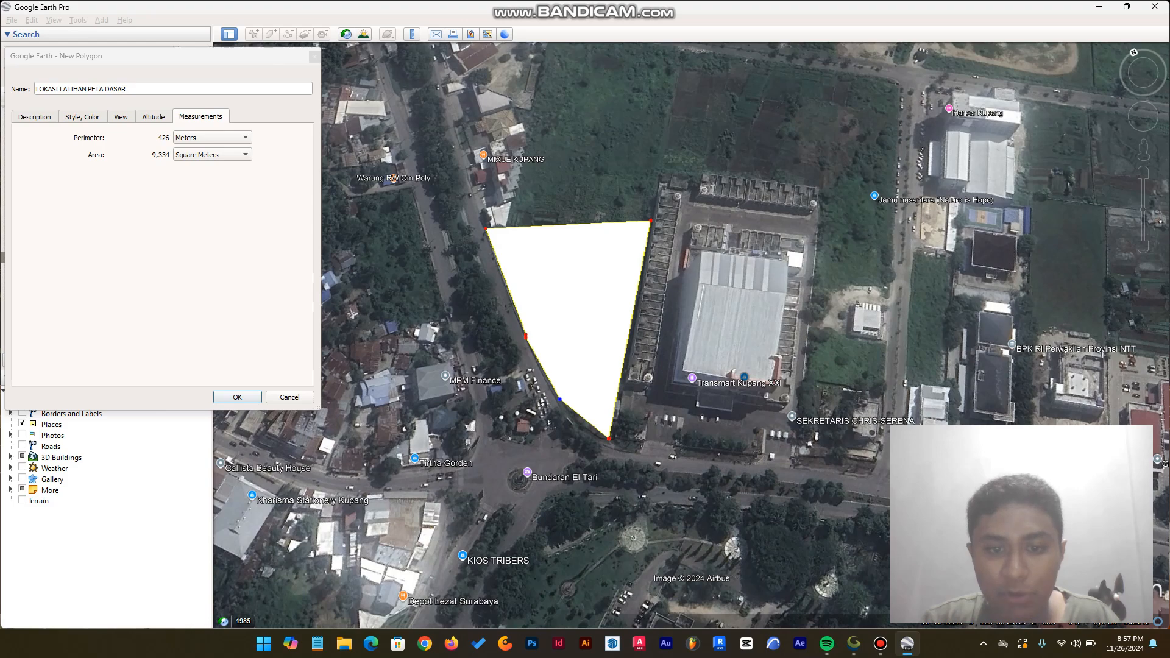
pyautogui.click(580, 428)
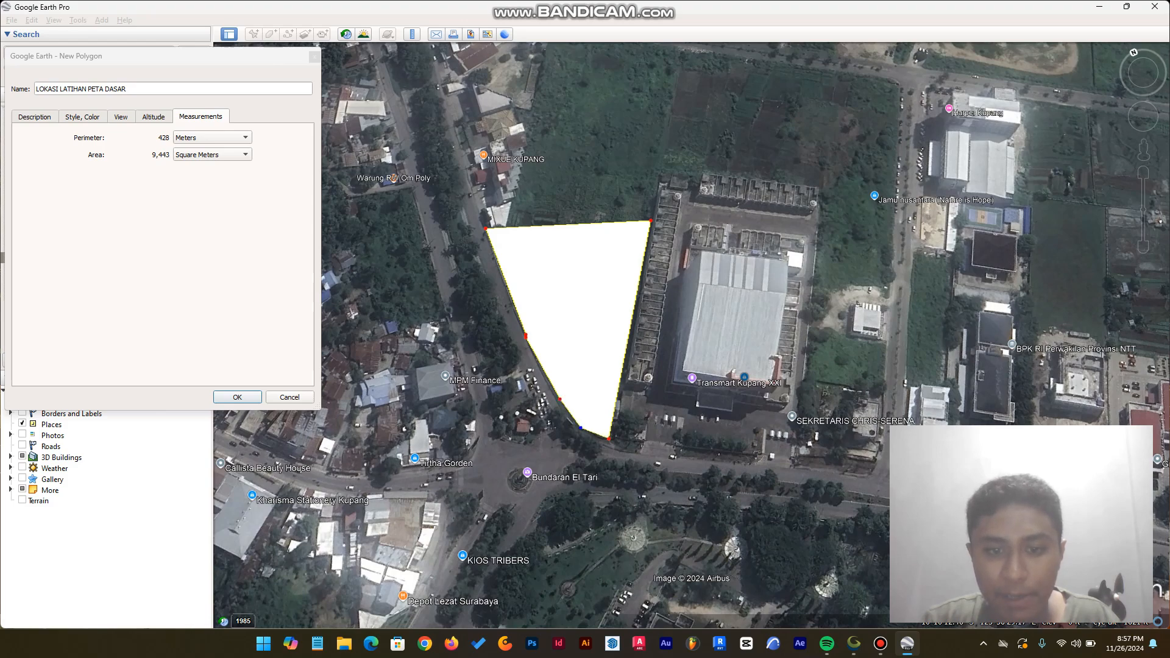
pyautogui.scroll(3, 580, 427)
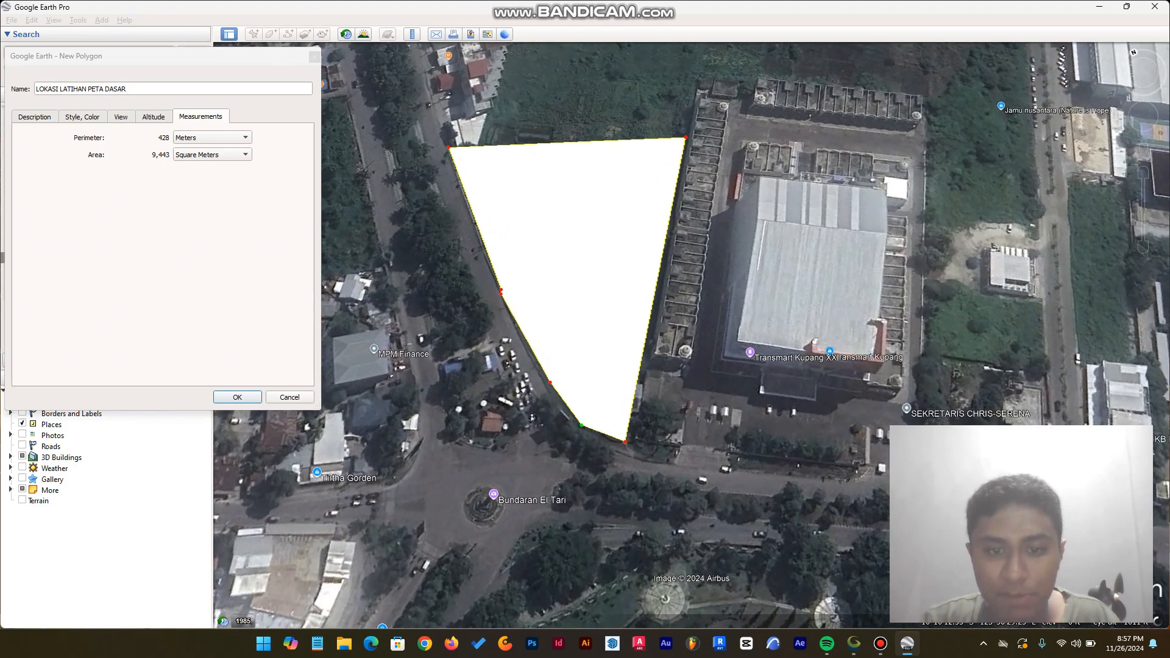
pyautogui.moveTo(582, 425); pyautogui.dragTo(588, 429)
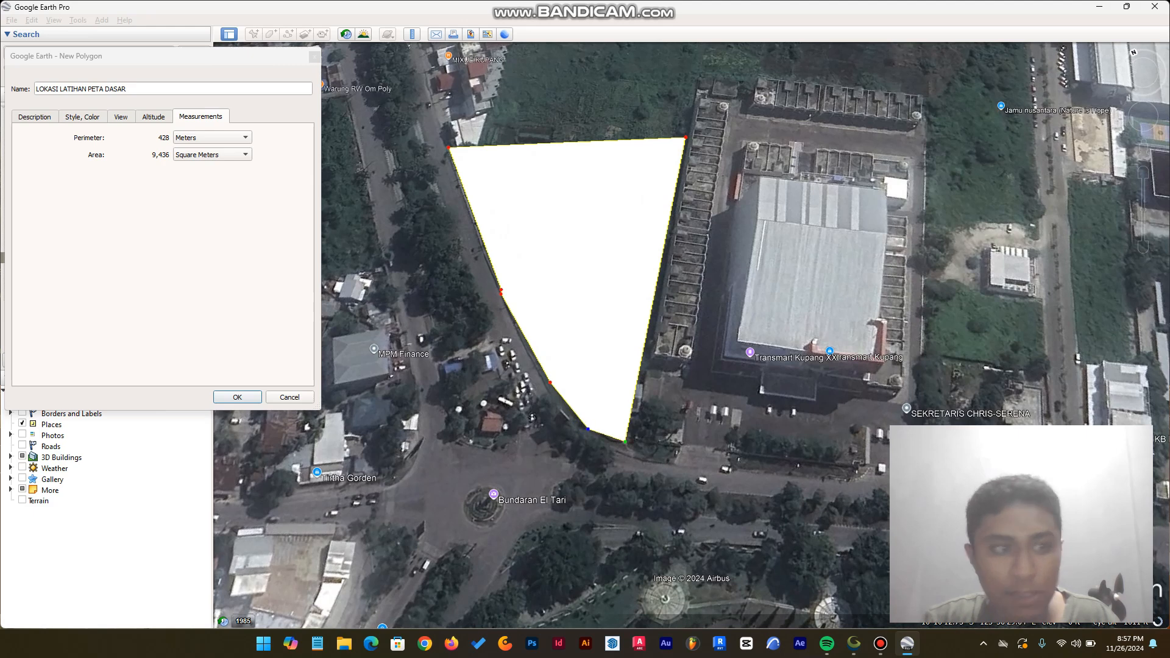
# Step: Set the site polygon's area style to Outlined
pyautogui.click(82, 116)
pyautogui.click(104, 202)
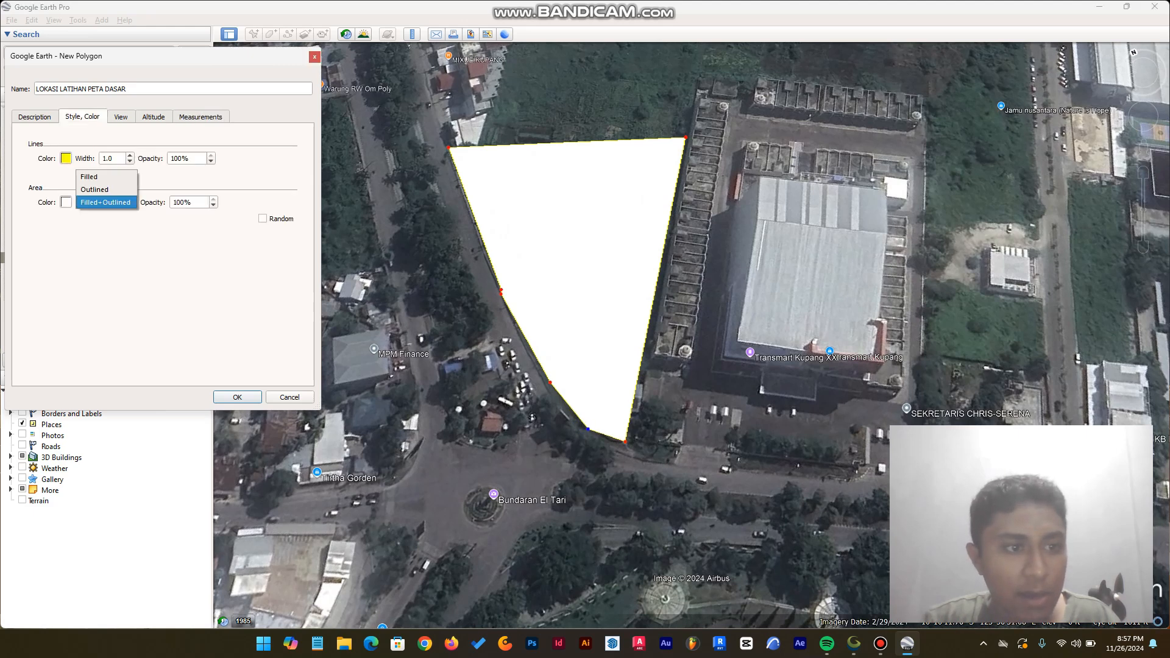
pyautogui.click(100, 190)
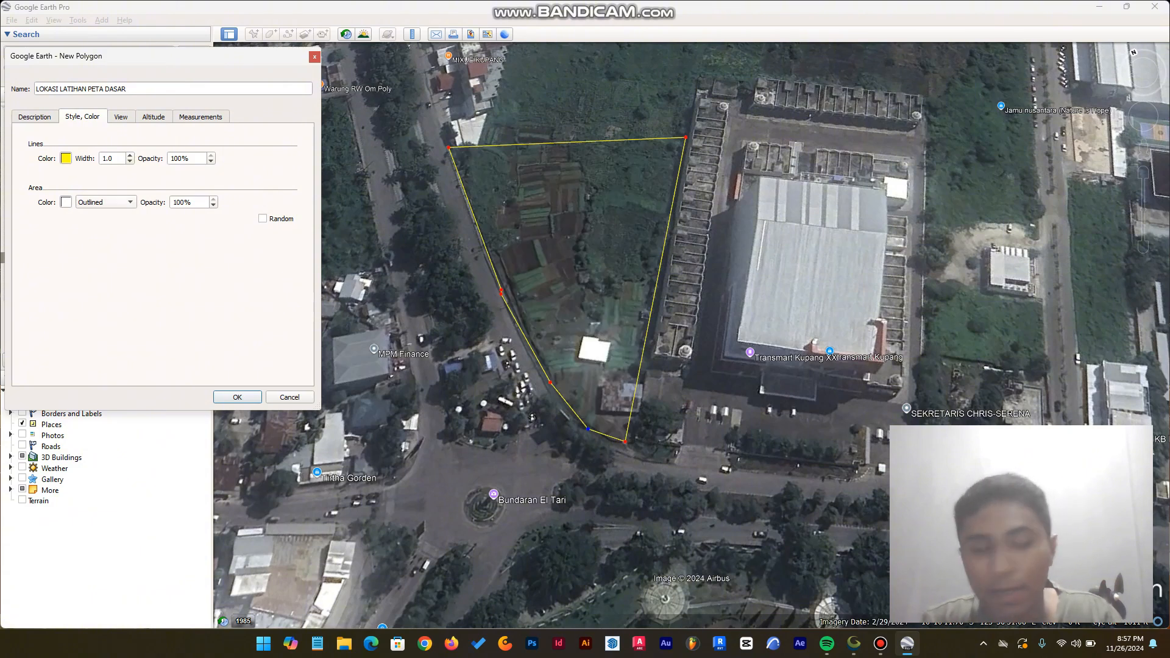
# Step: Try the Filled+Outlined area style on the site polygon and restore Outlined
pyautogui.click(105, 202)
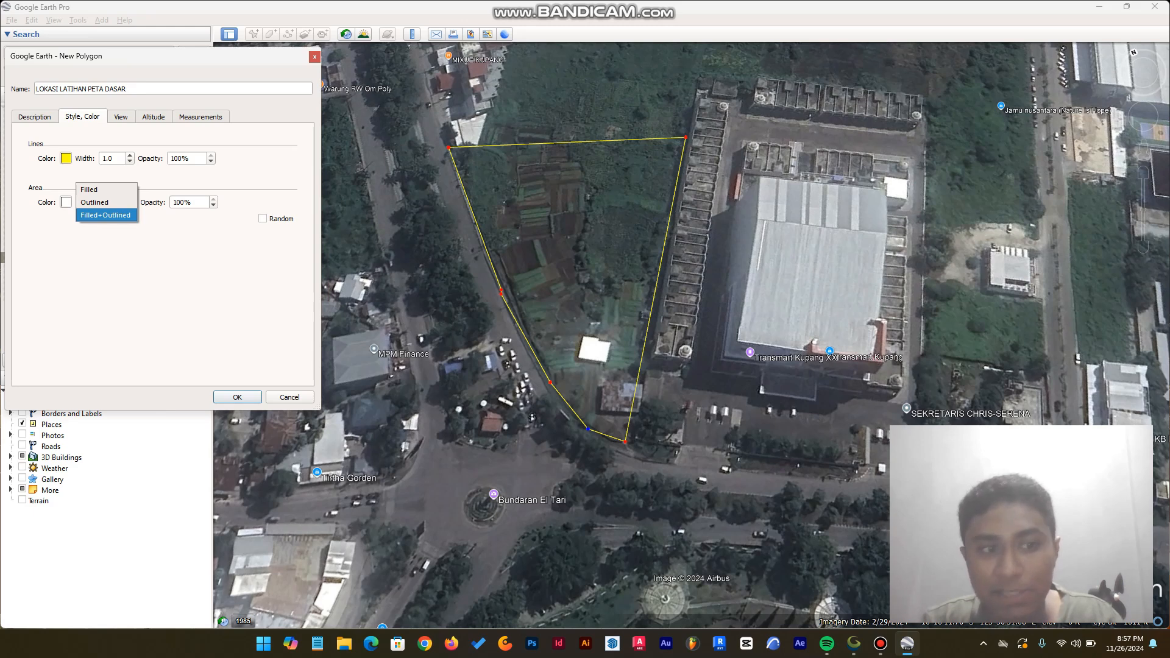
pyautogui.click(105, 215)
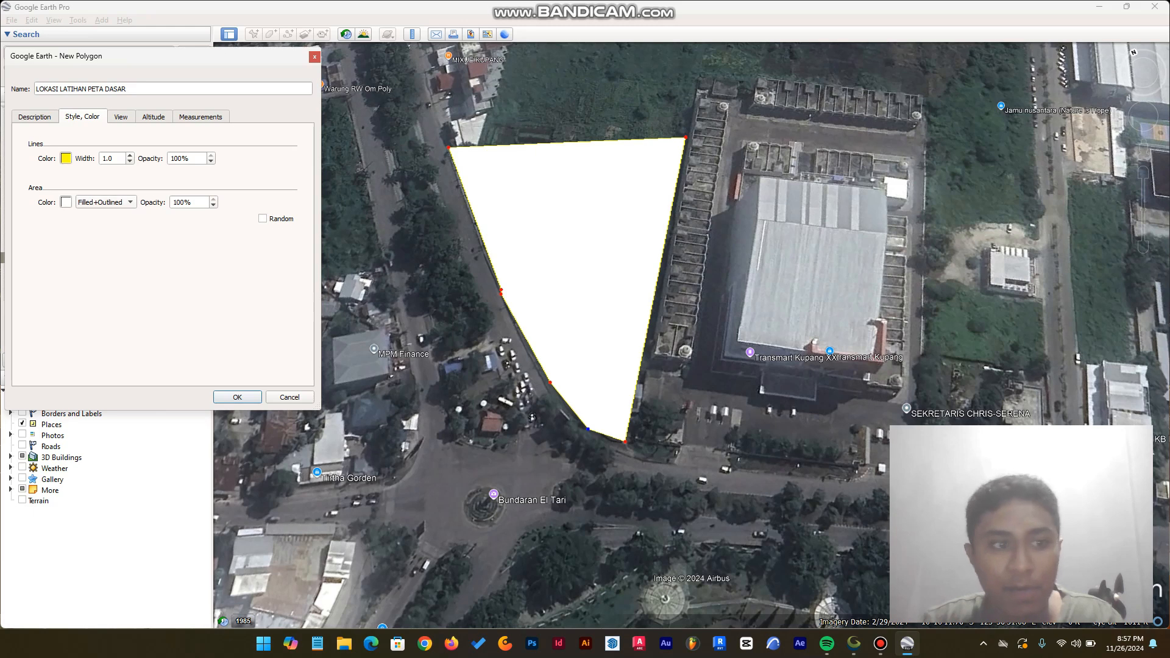
pyautogui.click(105, 202)
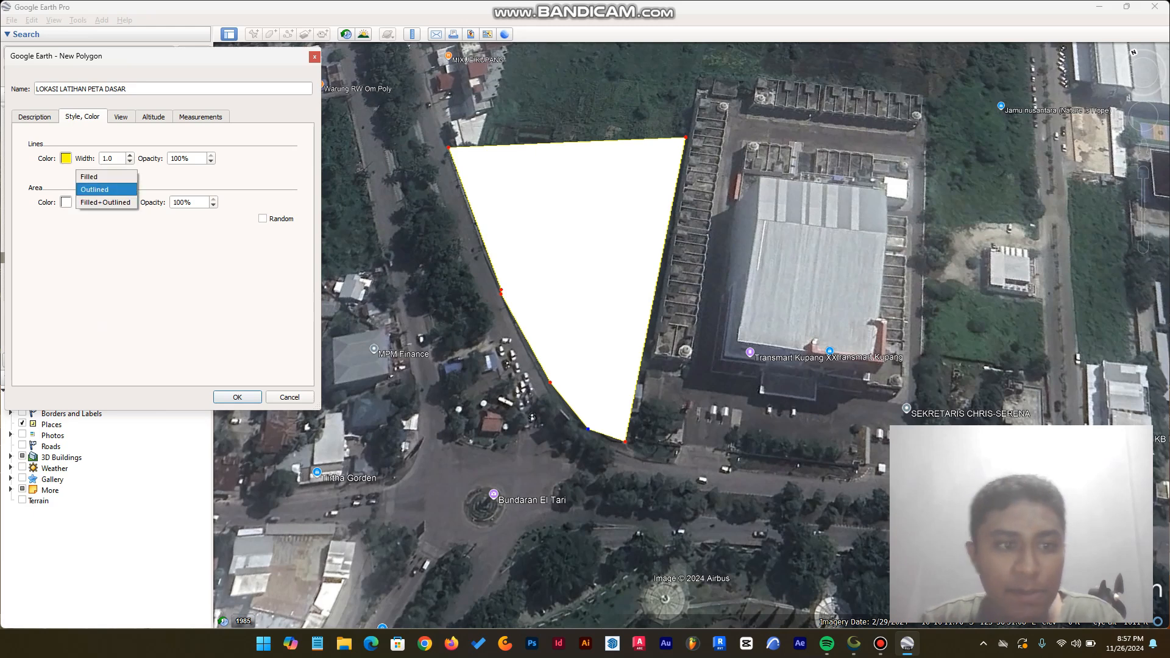
pyautogui.click(105, 189)
# Step: Set the site polygon's line width to 3
pyautogui.doubleClick(108, 158)
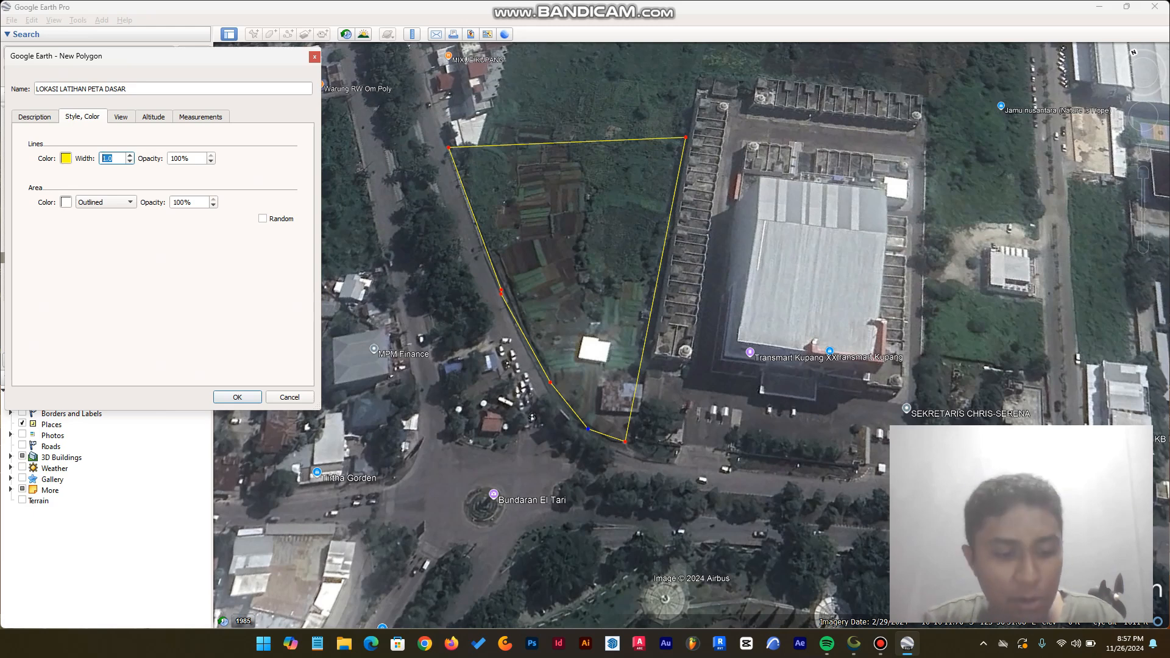
pyautogui.write('4')
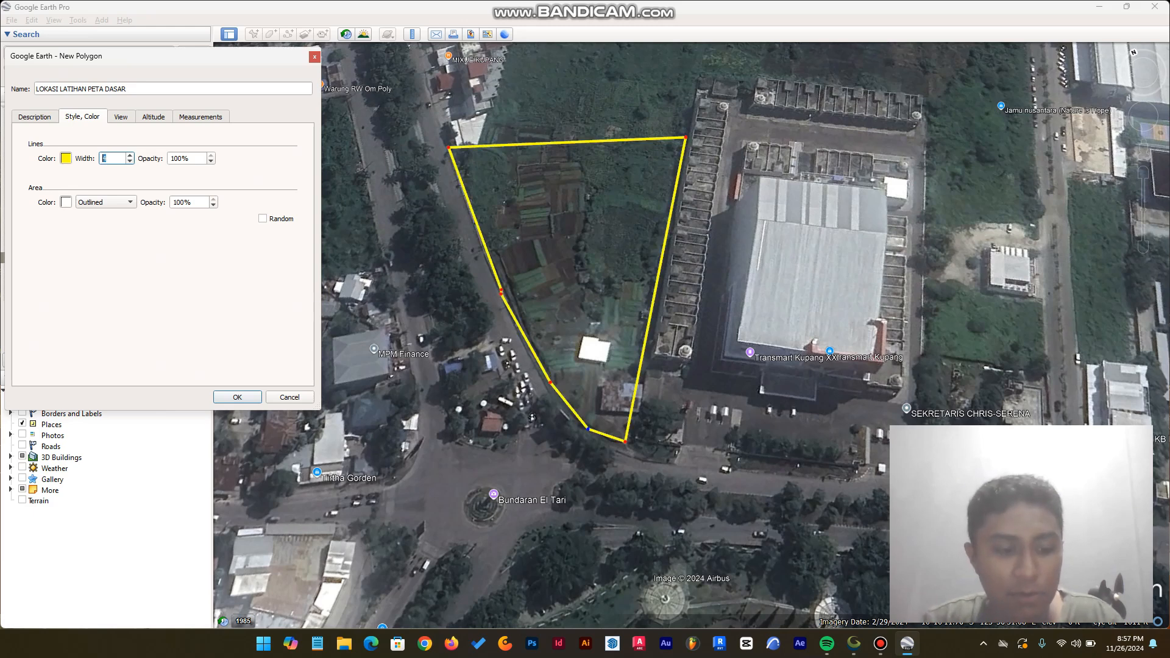
pyautogui.write('2')
pyautogui.write('3')
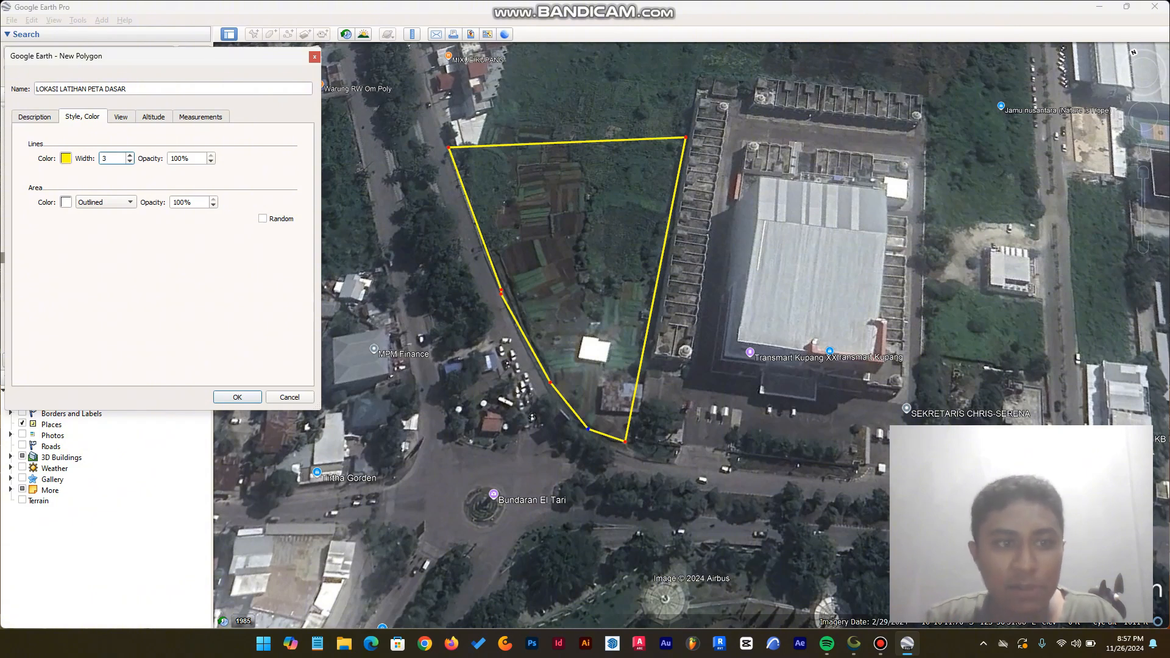
# Step: Shrink the site from its northern corners and adjust its southeast corner to enclose about 6,257 square meters, and save the polygon
pyautogui.click(200, 117)
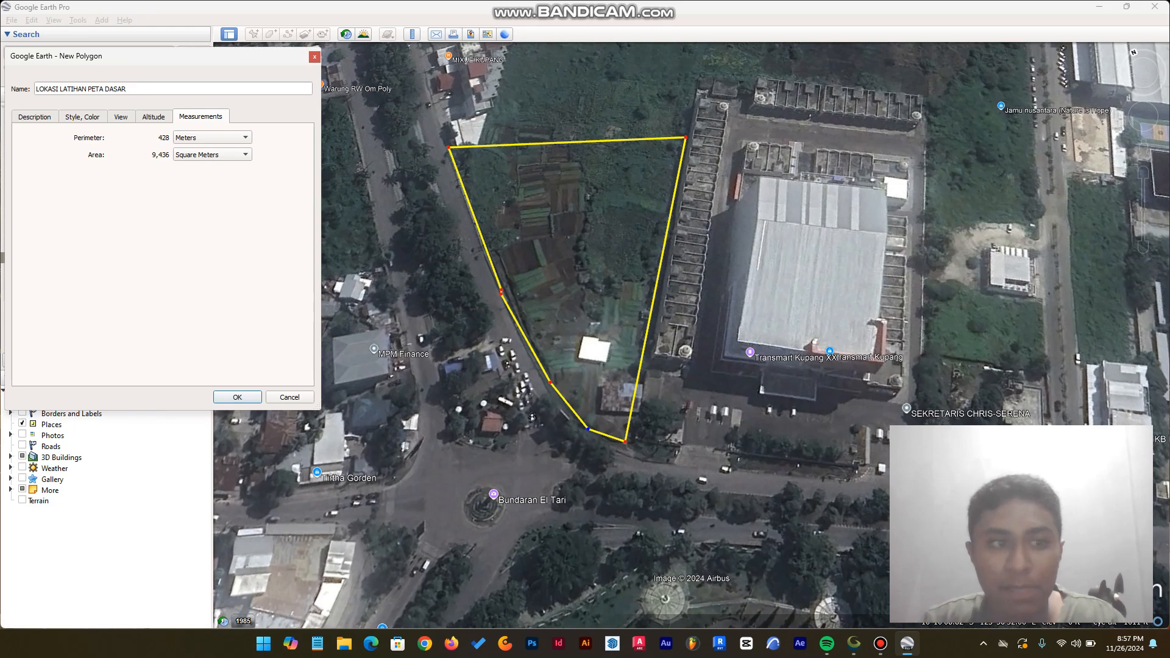
pyautogui.moveTo(685, 138); pyautogui.dragTo(671, 195)
pyautogui.moveTo(449, 147); pyautogui.dragTo(468, 193)
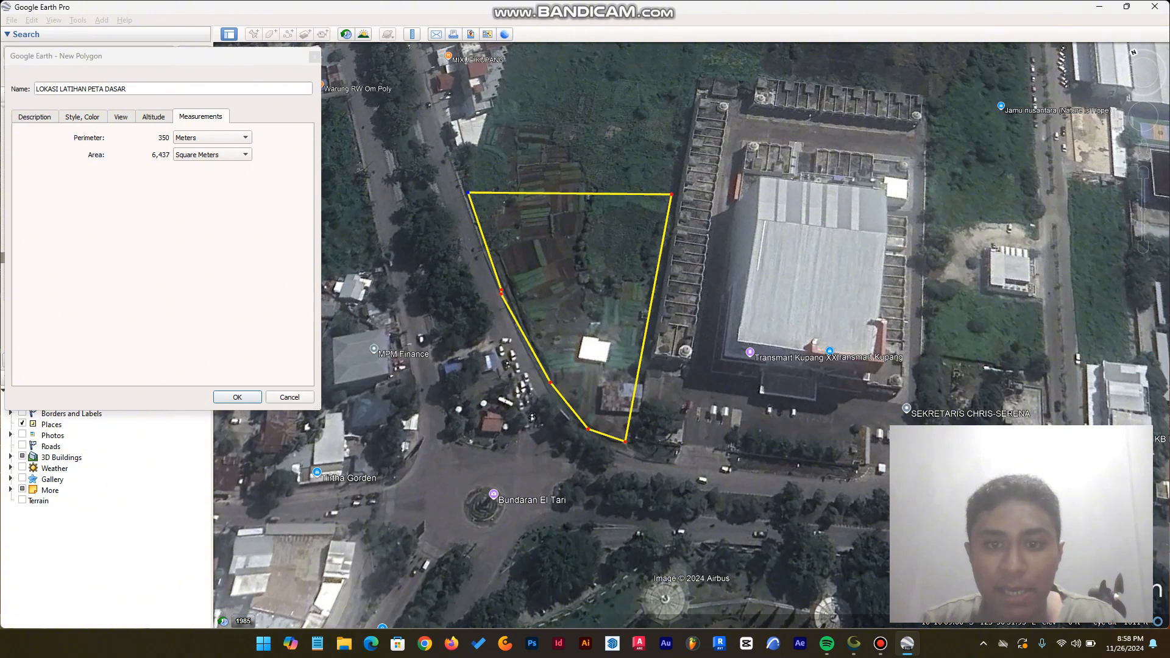
pyautogui.moveTo(671, 194); pyautogui.dragTo(671, 212)
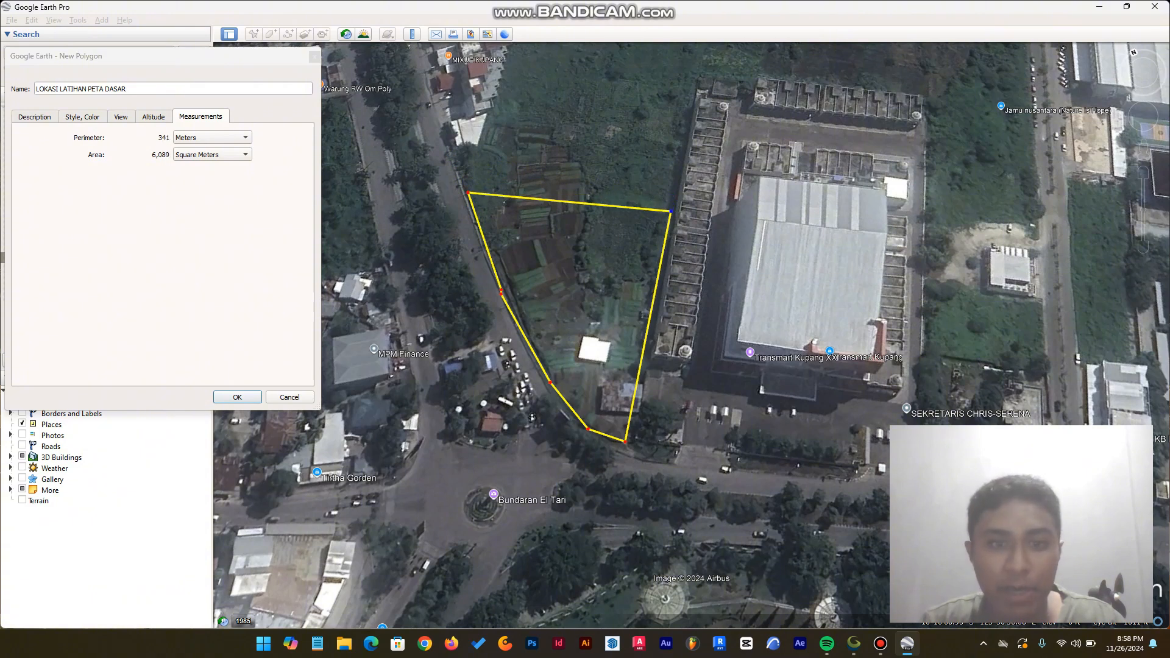
pyautogui.moveTo(468, 192); pyautogui.dragTo(466, 193)
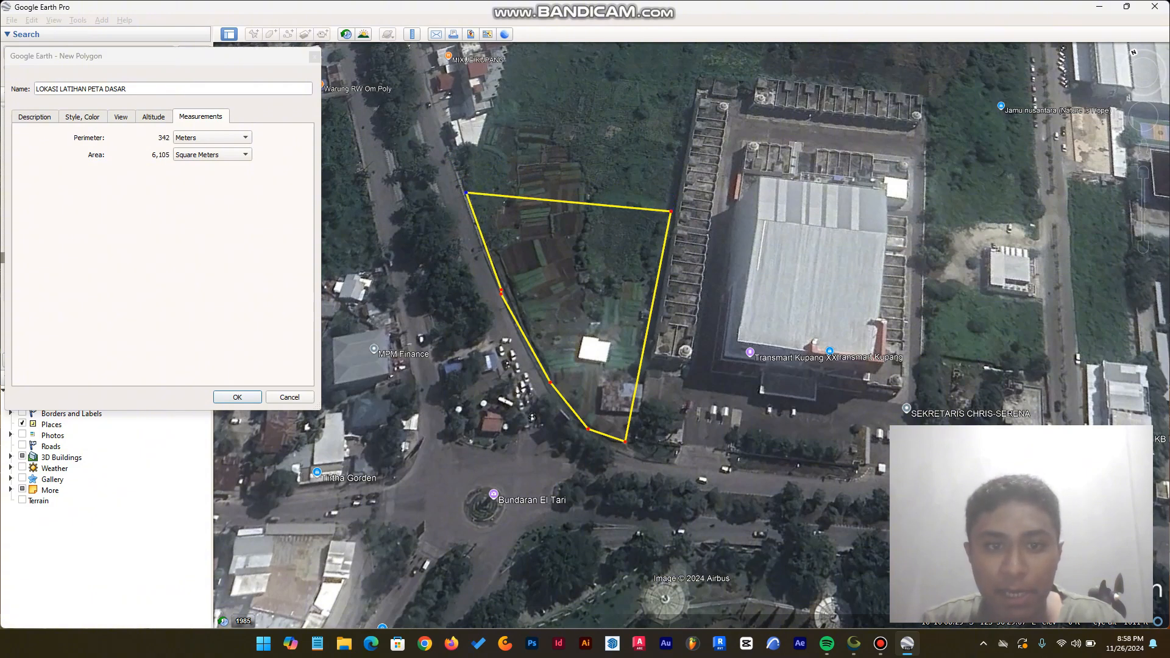
pyautogui.moveTo(626, 441); pyautogui.dragTo(631, 448)
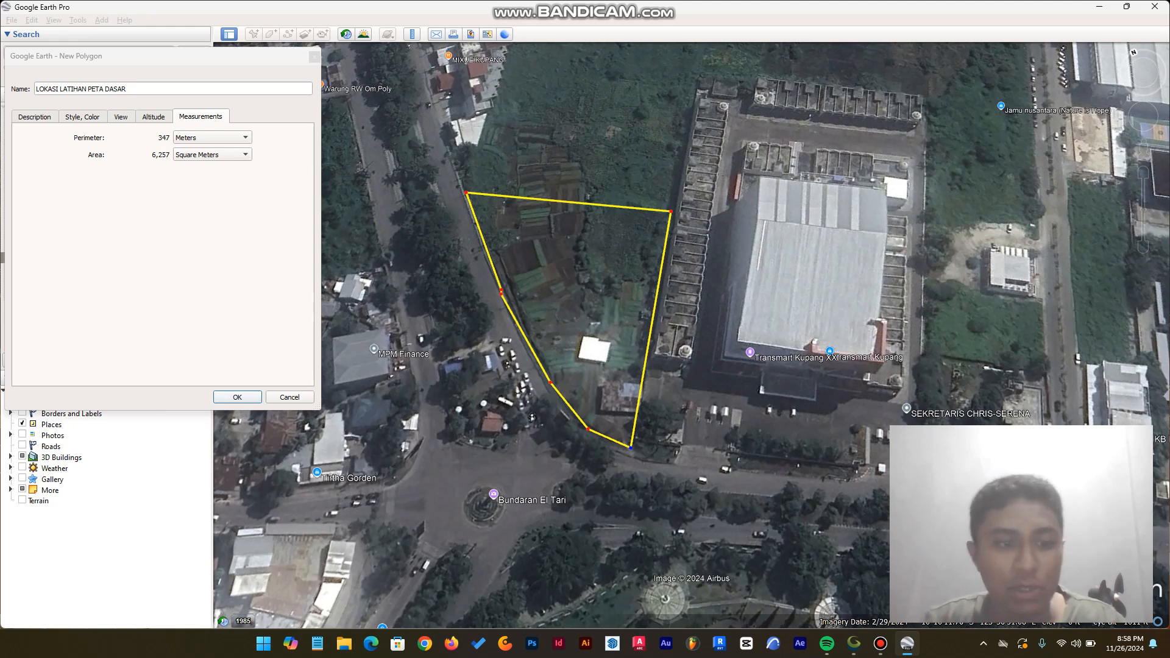
pyautogui.click(237, 396)
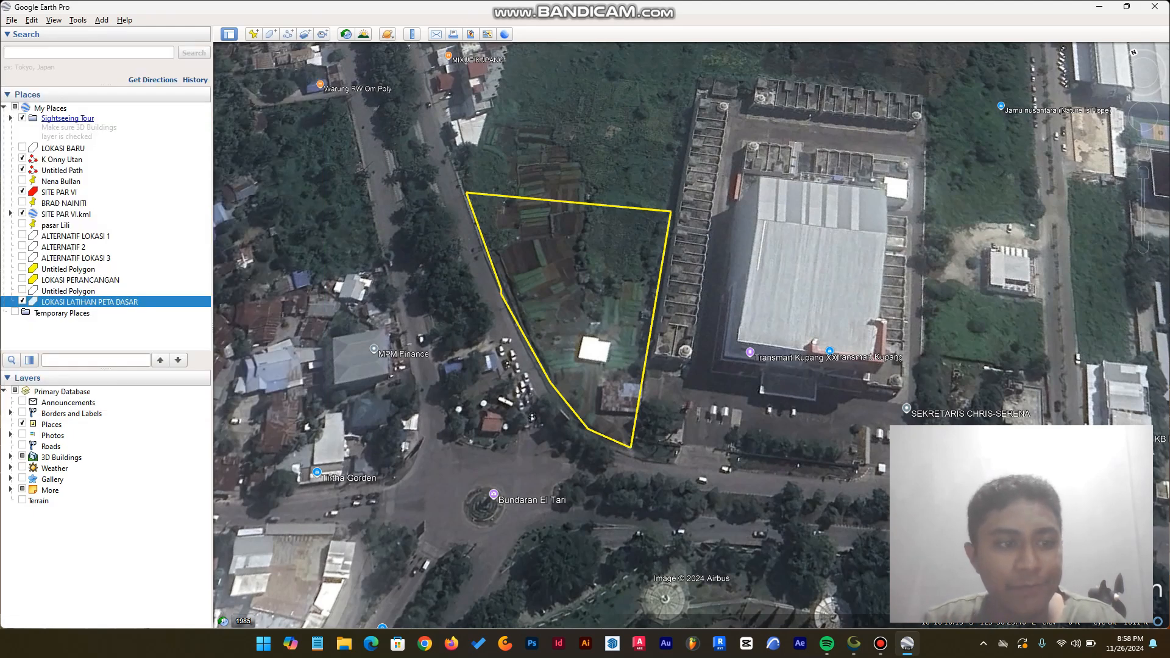
# Step: Accept the properties of the red road polygon Jalan that runs along the site
pyautogui.scroll(-3, 692, 336)
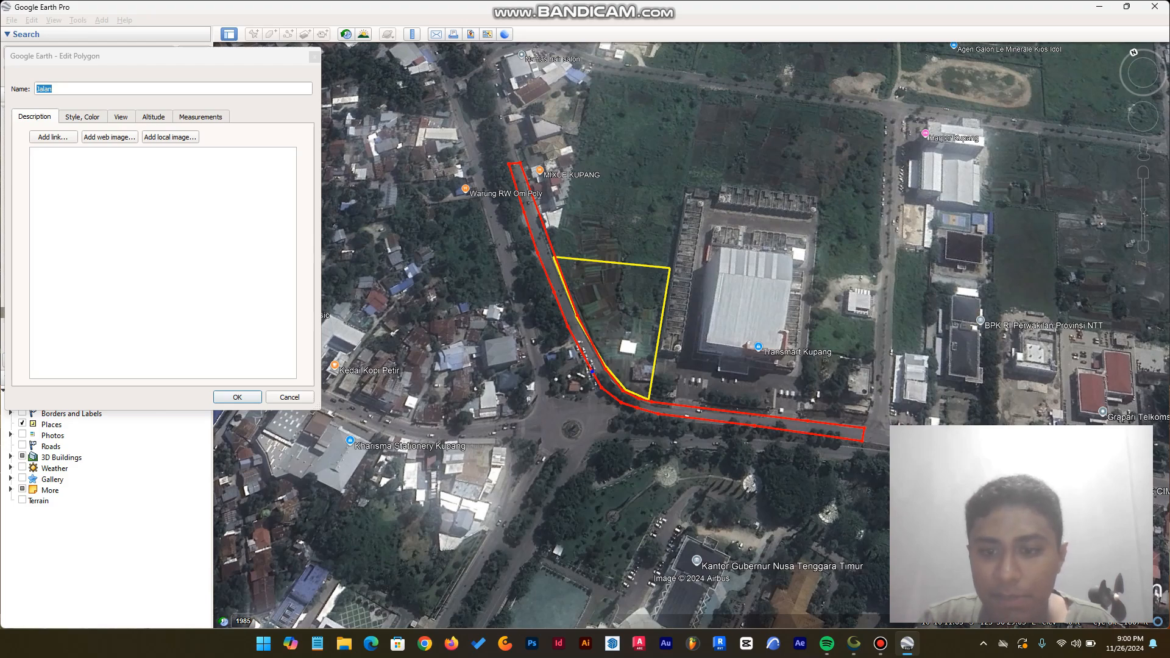
pyautogui.press('Return')
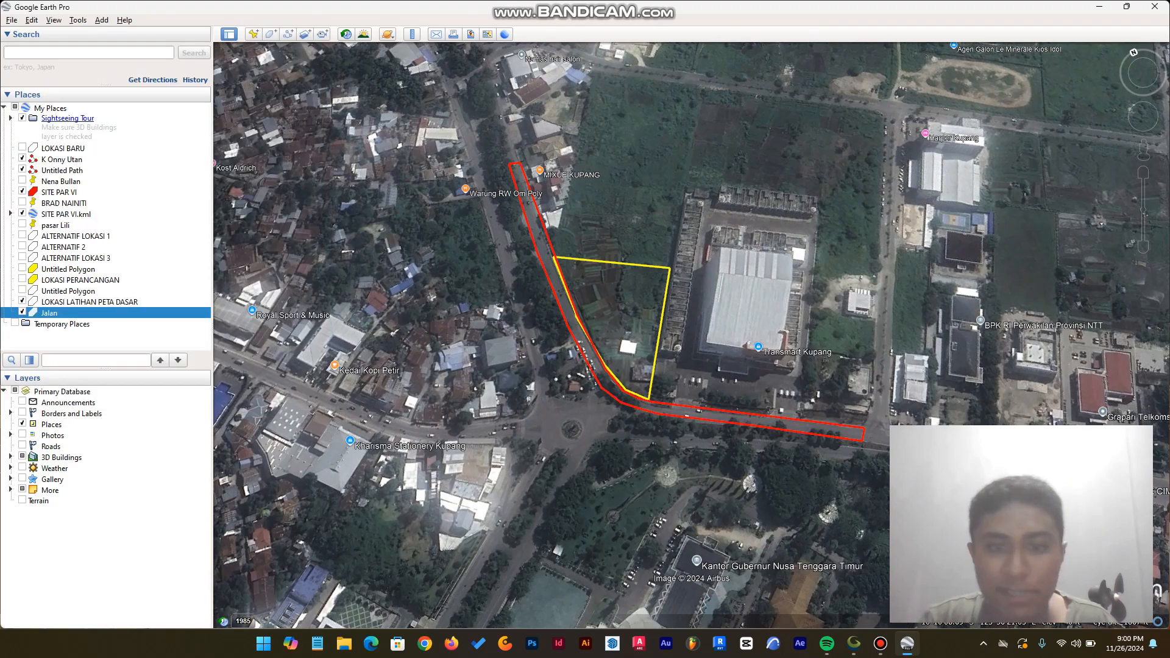
# Step: Examine the site and Jalan outlines together with the surrounding roads and buildings near Transmart Kupang
pyautogui.scroll(-3, 347, 326)
pyautogui.scroll(2, 458, 348)
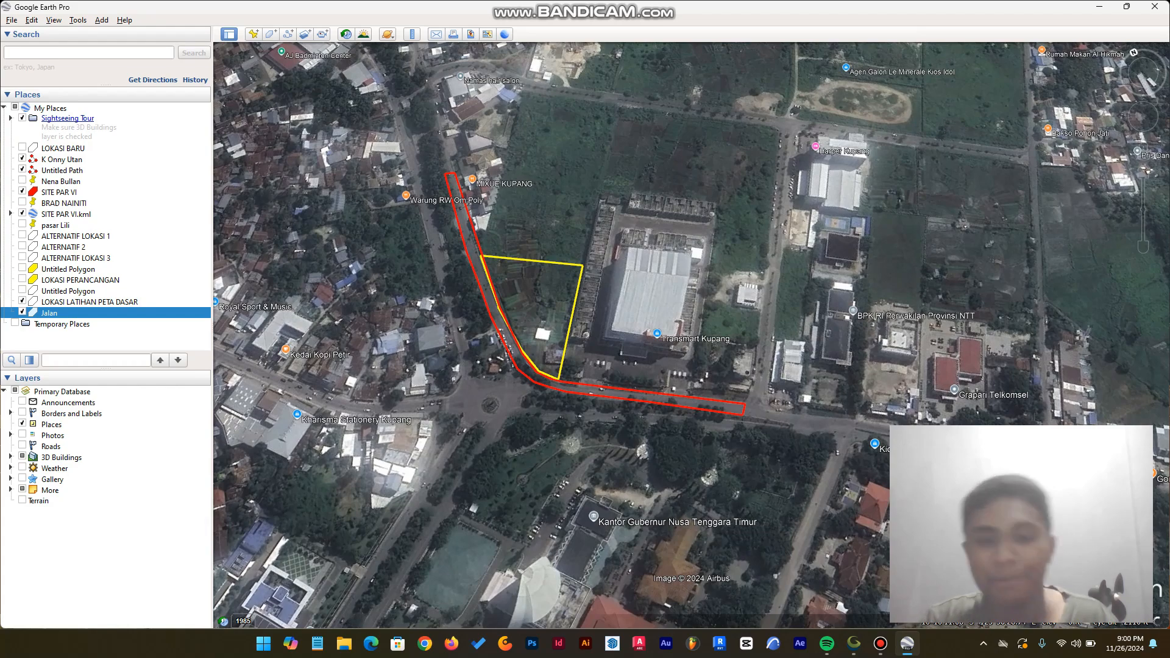
pyautogui.scroll(1, 561, 396)
pyautogui.scroll(-3, 604, 424)
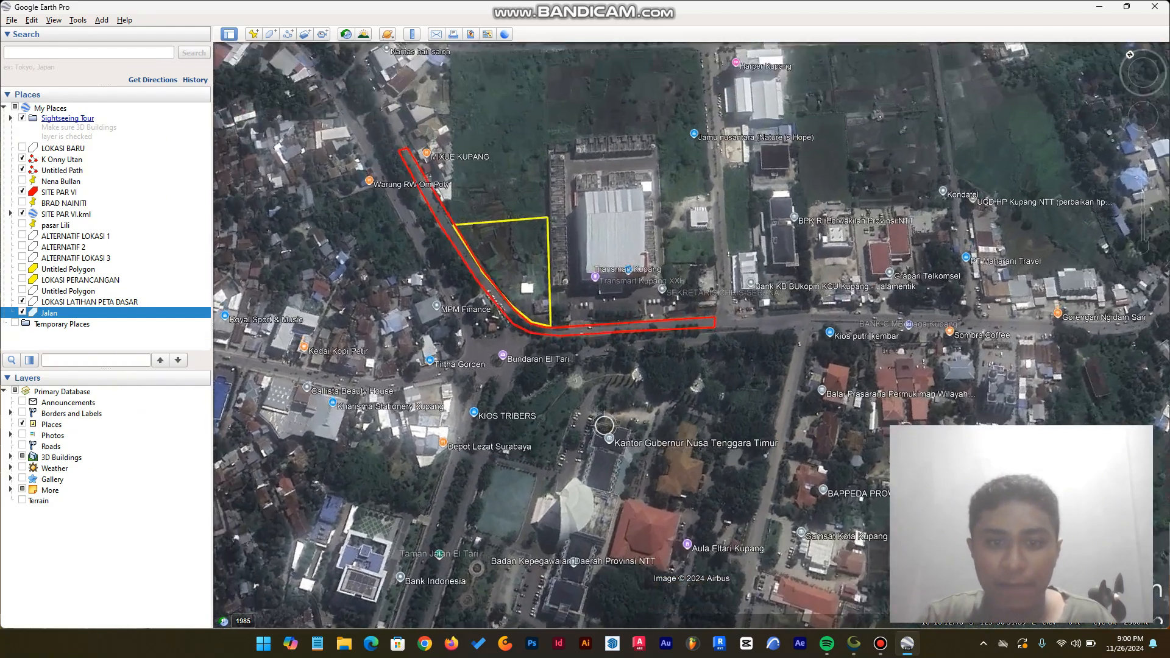
pyautogui.scroll(1, 604, 425)
pyautogui.moveTo(605, 425); pyautogui.dragTo(680, 537)
pyautogui.scroll(2, 614, 330)
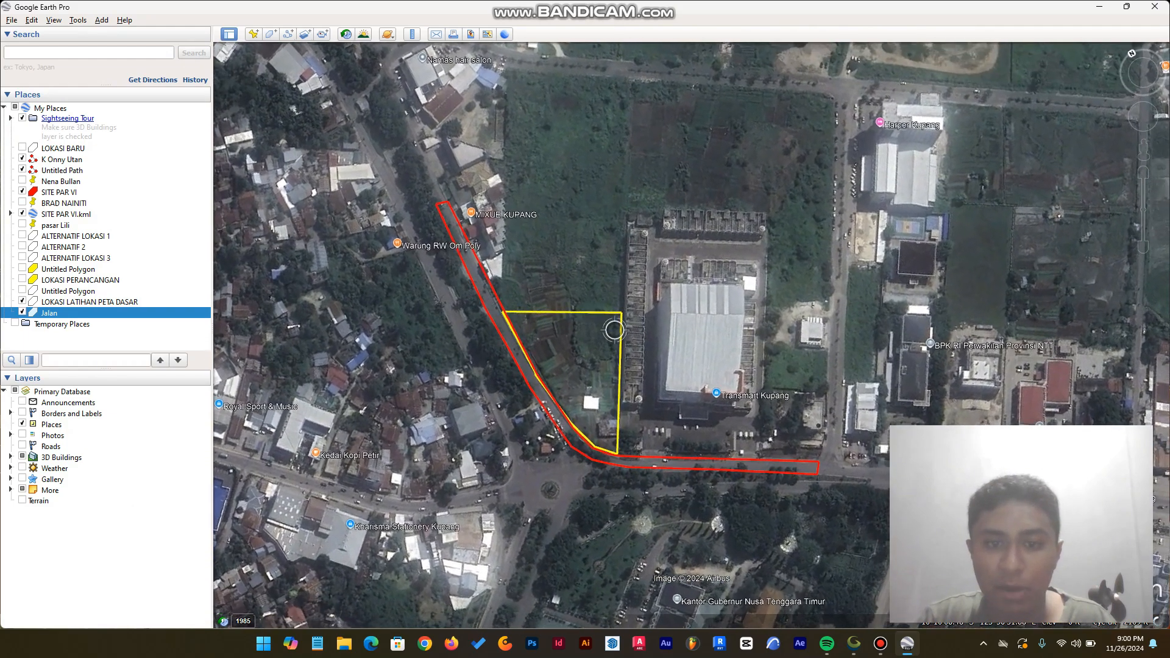
pyautogui.moveTo(614, 329); pyautogui.dragTo(609, 332)
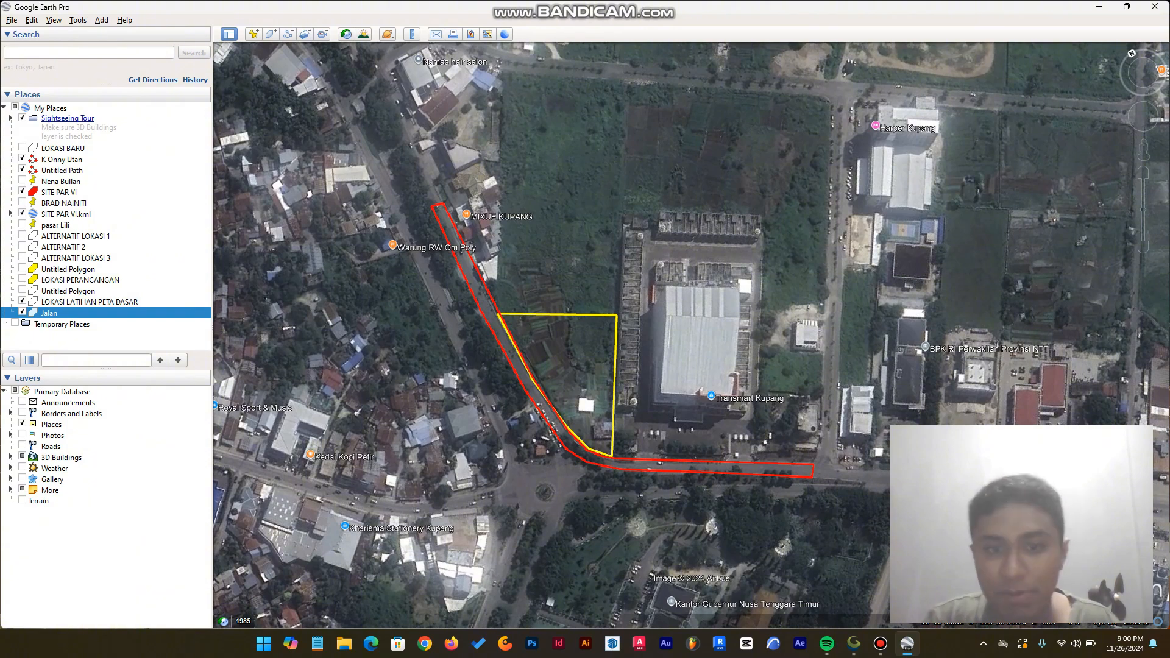
# Step: Save the site polygon LOKASI LATIHAN PETA DASAR as a KMZ file of the same name on the D: drive
pyautogui.click(12, 20)
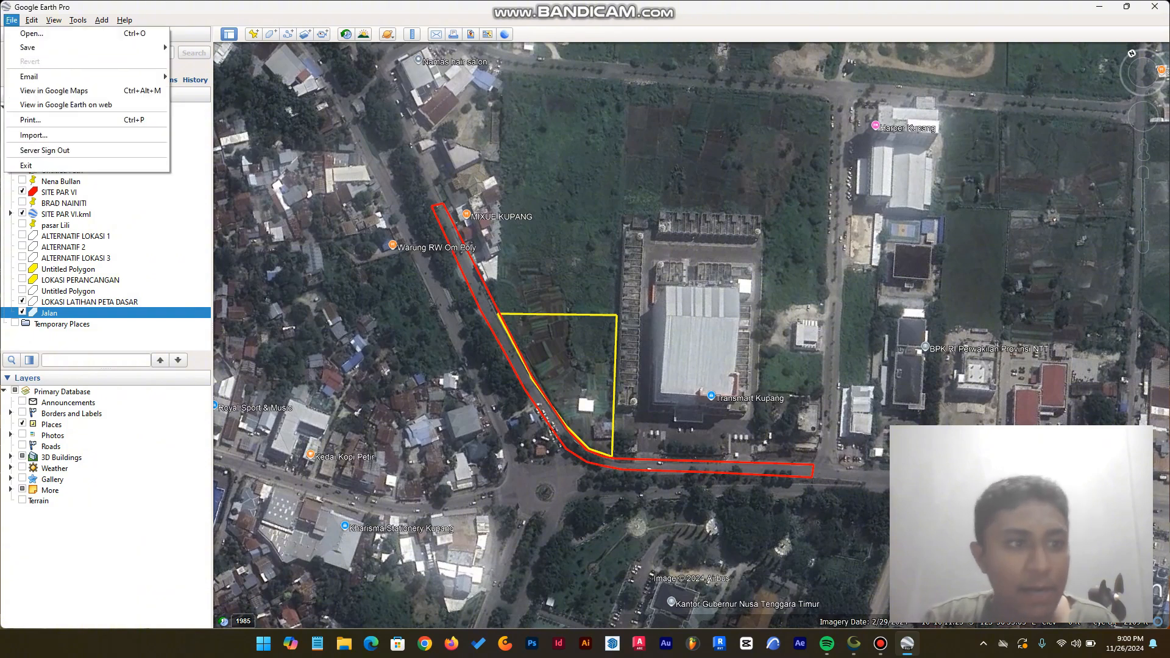
pyautogui.moveTo(37, 48)
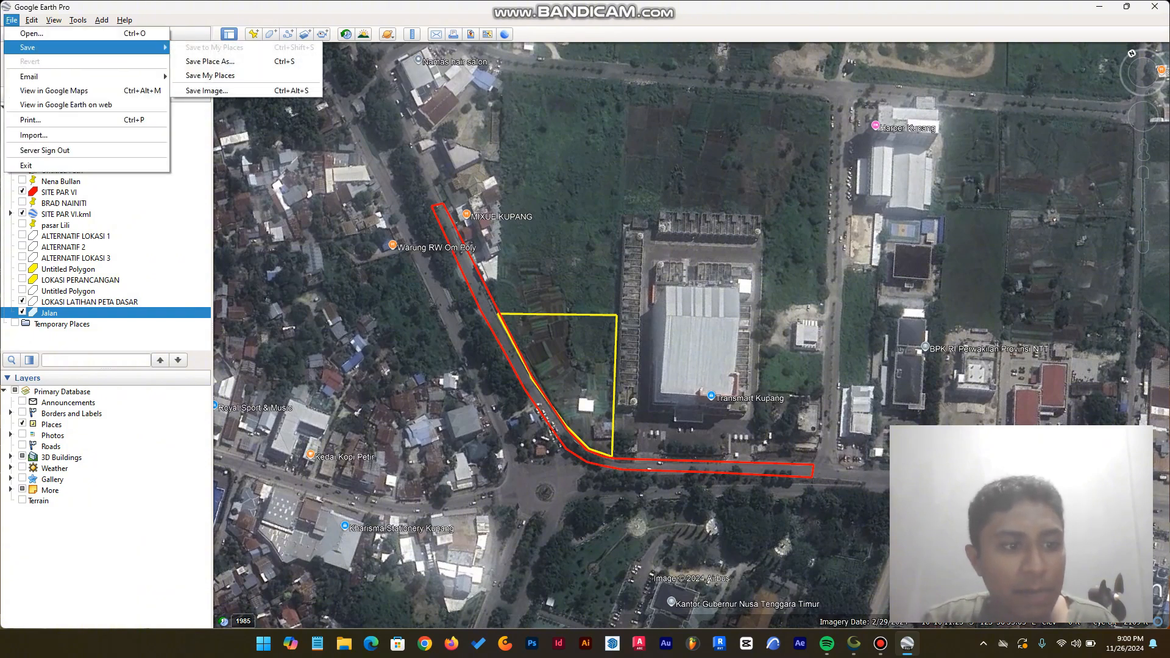
pyautogui.click(49, 312)
pyautogui.click(89, 302)
pyautogui.rightClick(132, 302)
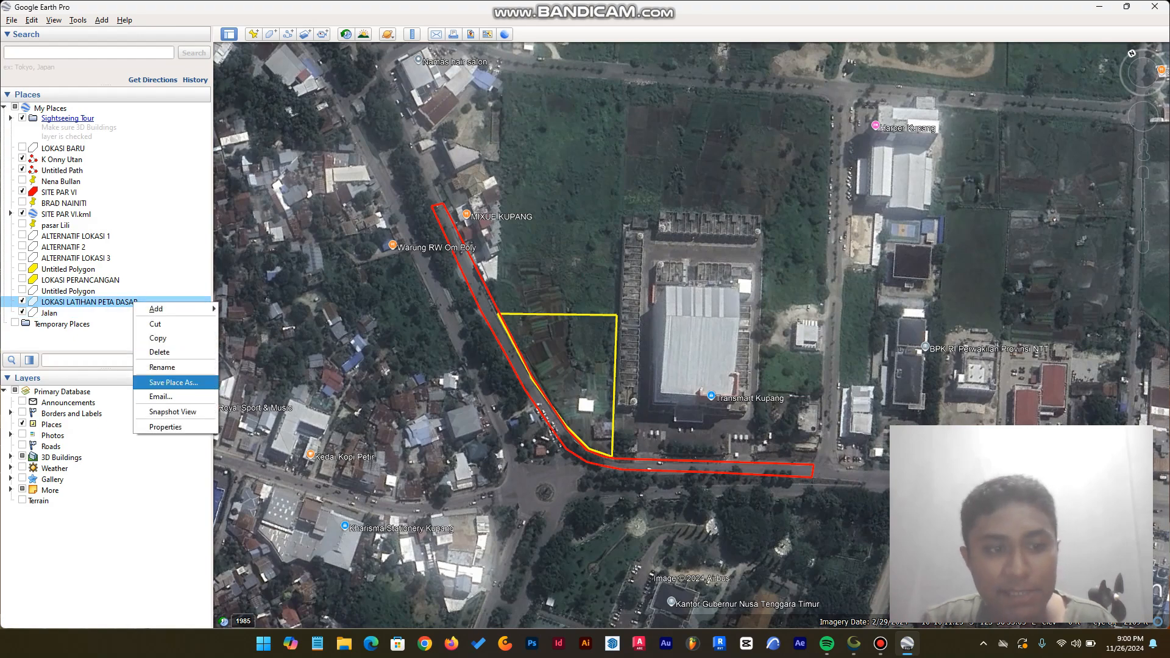
pyautogui.click(173, 382)
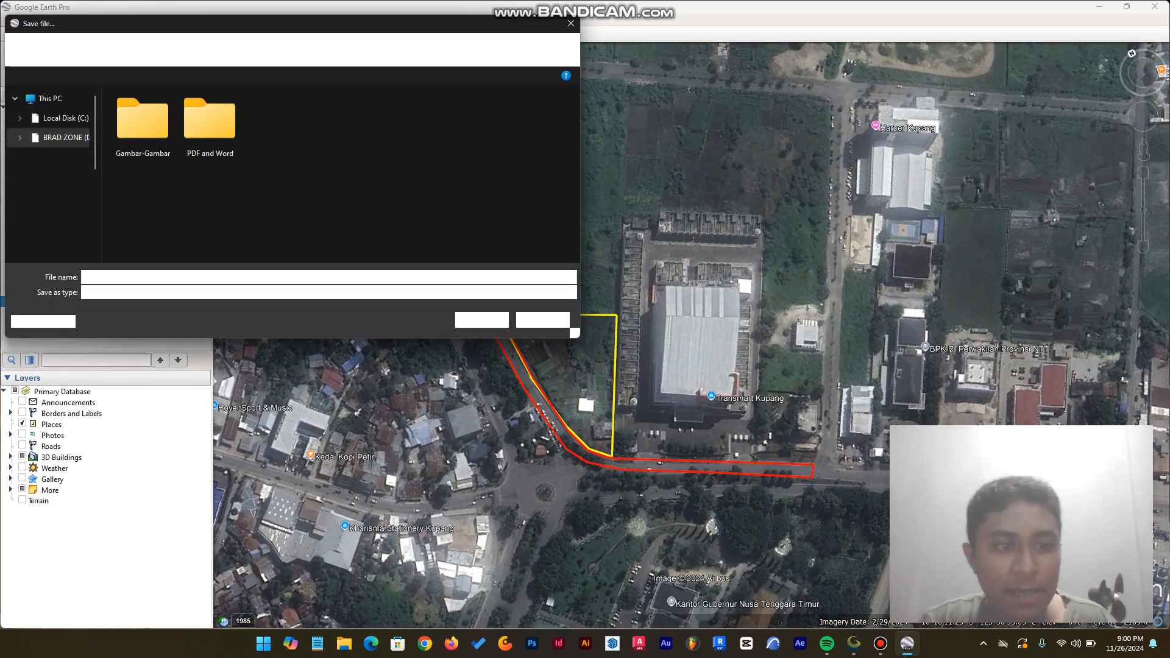
pyautogui.click(329, 292)
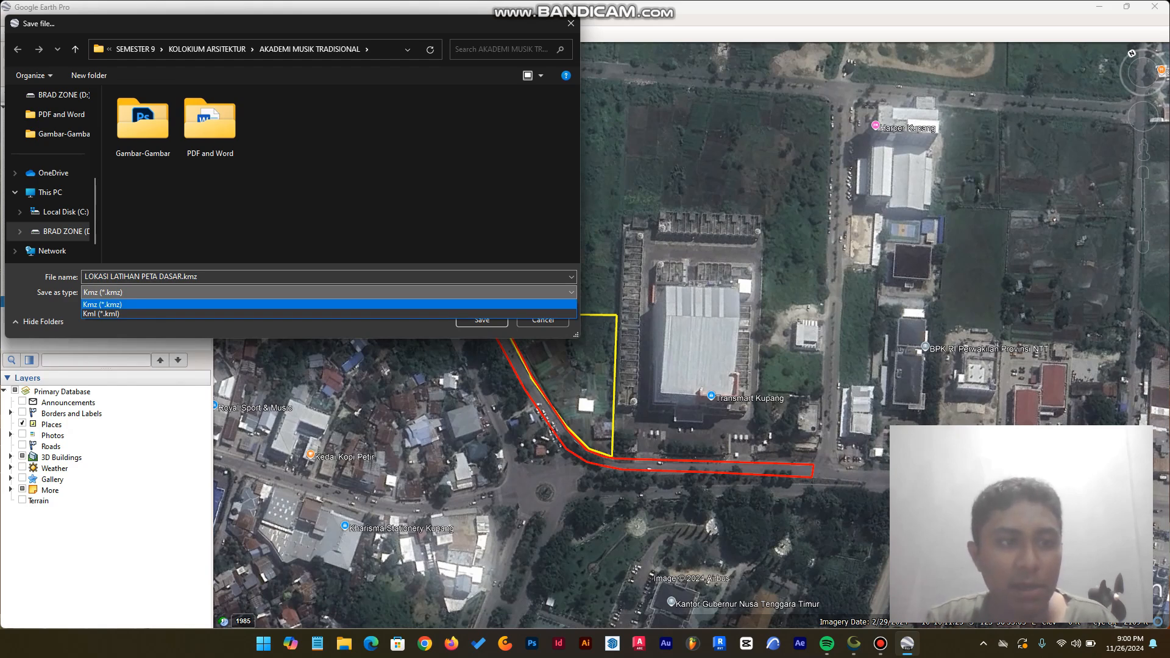
pyautogui.click(61, 231)
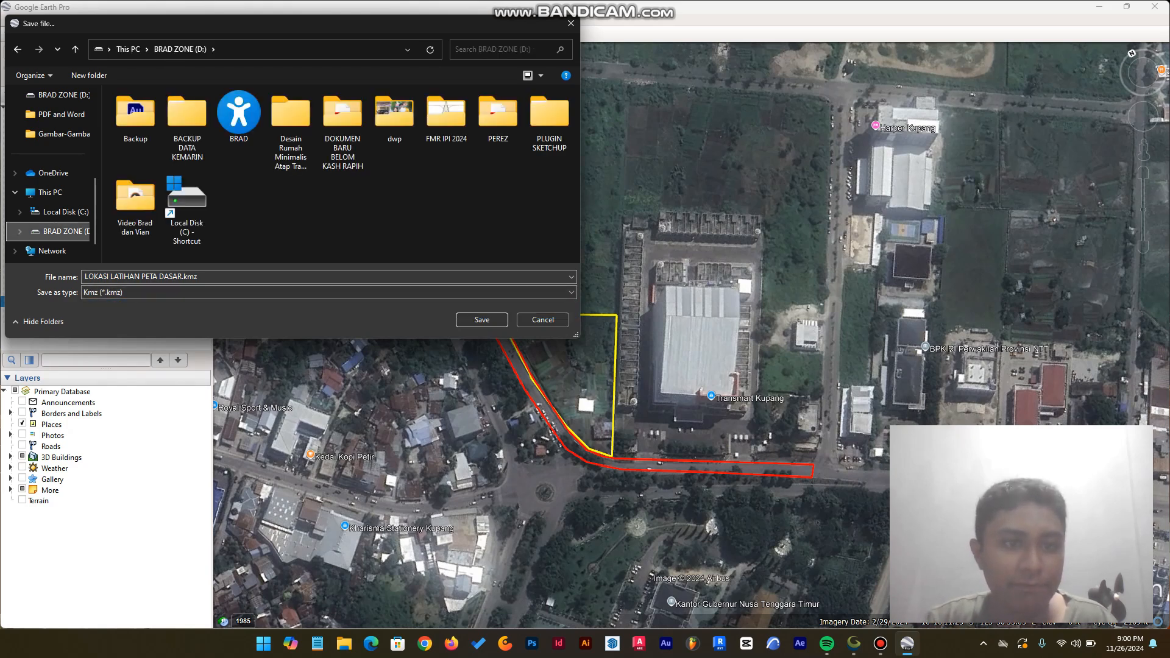
pyautogui.click(481, 319)
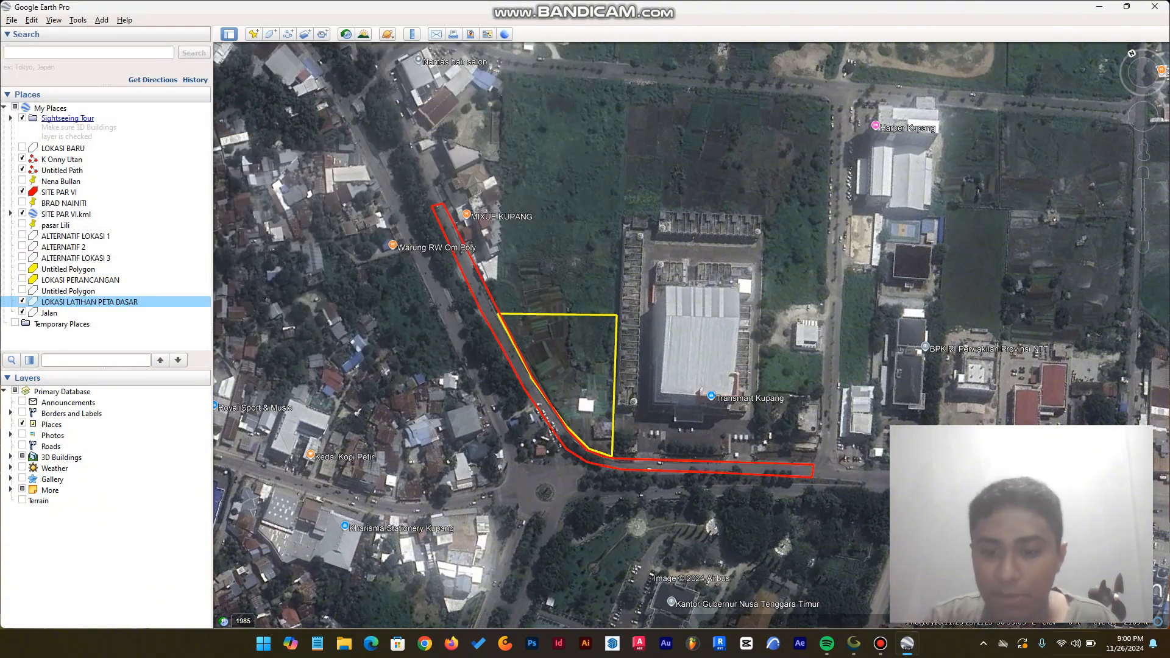
# Step: Switch to Global Mapper Pro and open LOKASI LATIHAN PETA DASAR.kmz from the D: drive
pyautogui.click(854, 643)
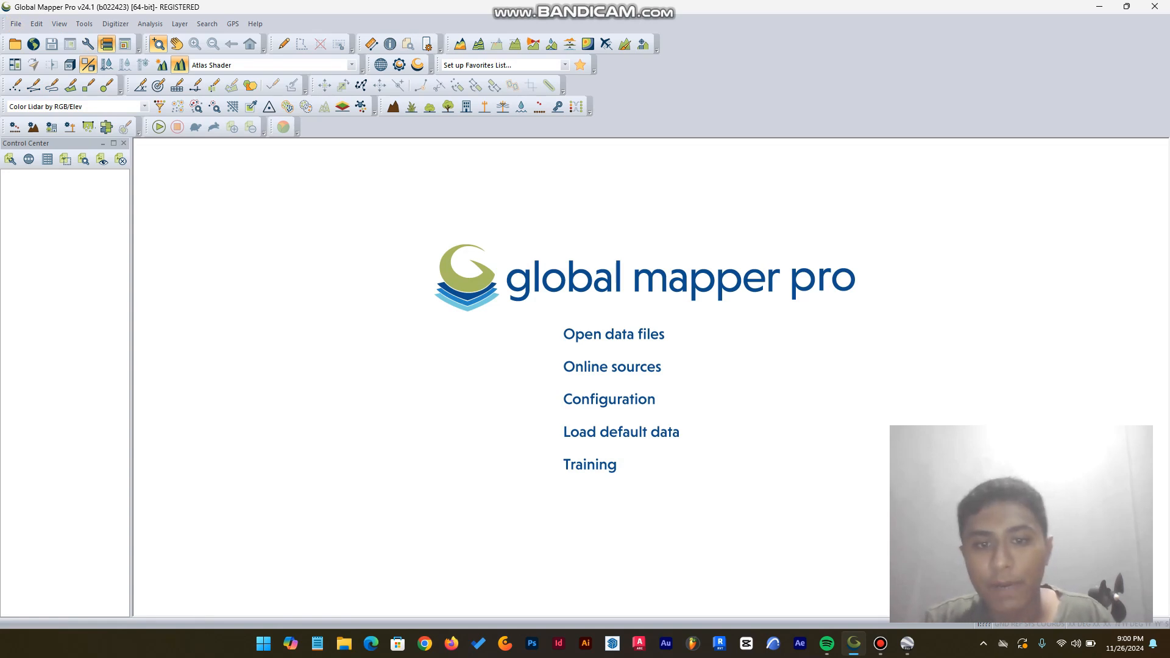
pyautogui.click(575, 335)
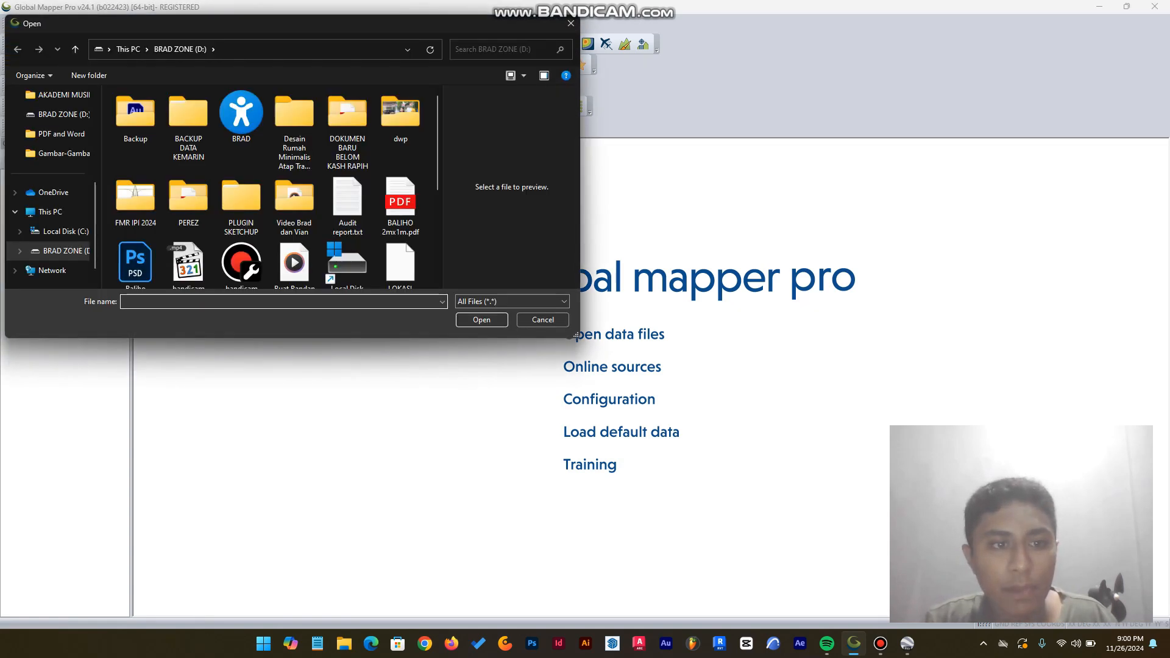
pyautogui.scroll(-2, 294, 207)
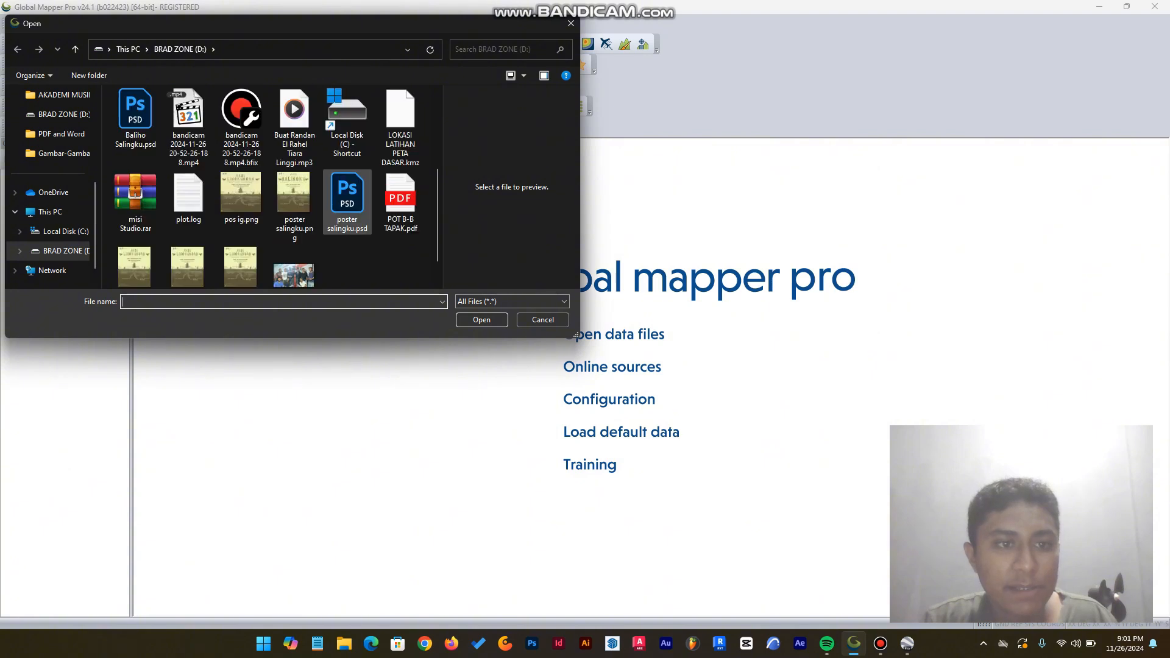
pyautogui.scroll(-1, 347, 201)
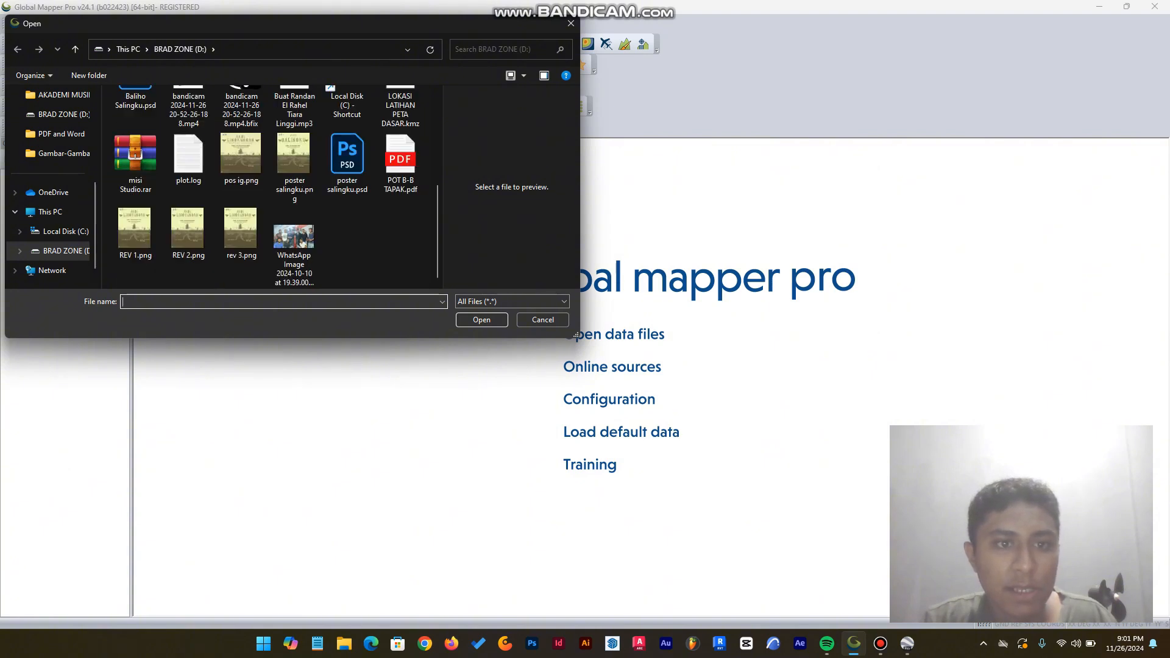
pyautogui.scroll(1, 348, 201)
pyautogui.click(400, 128)
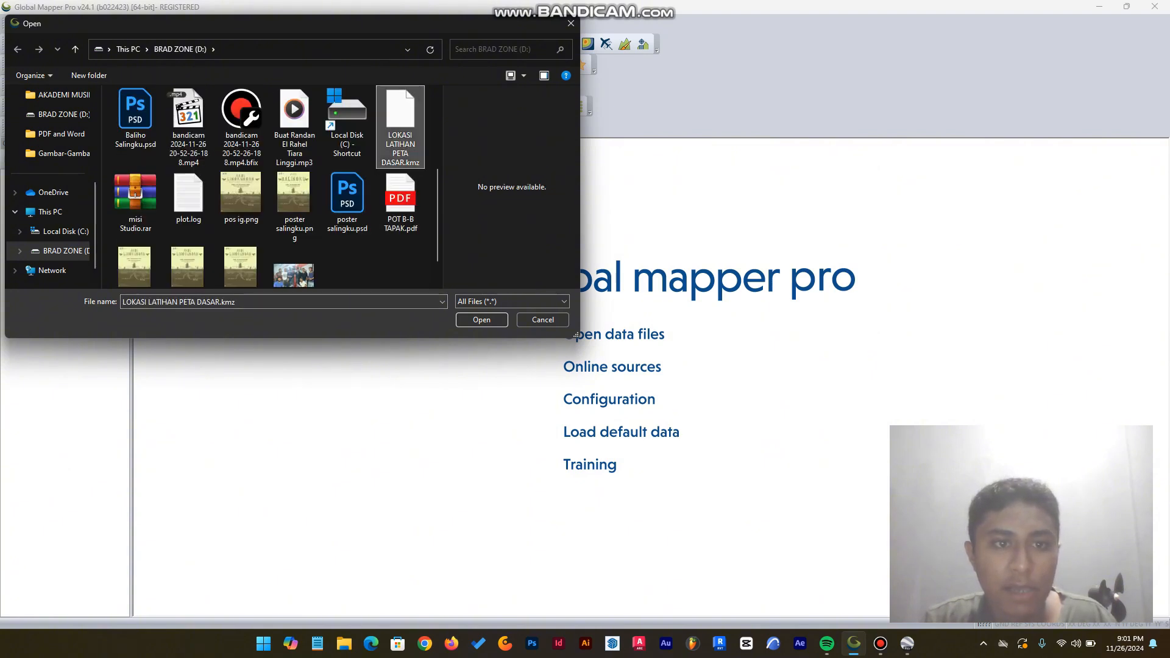
pyautogui.press('Return')
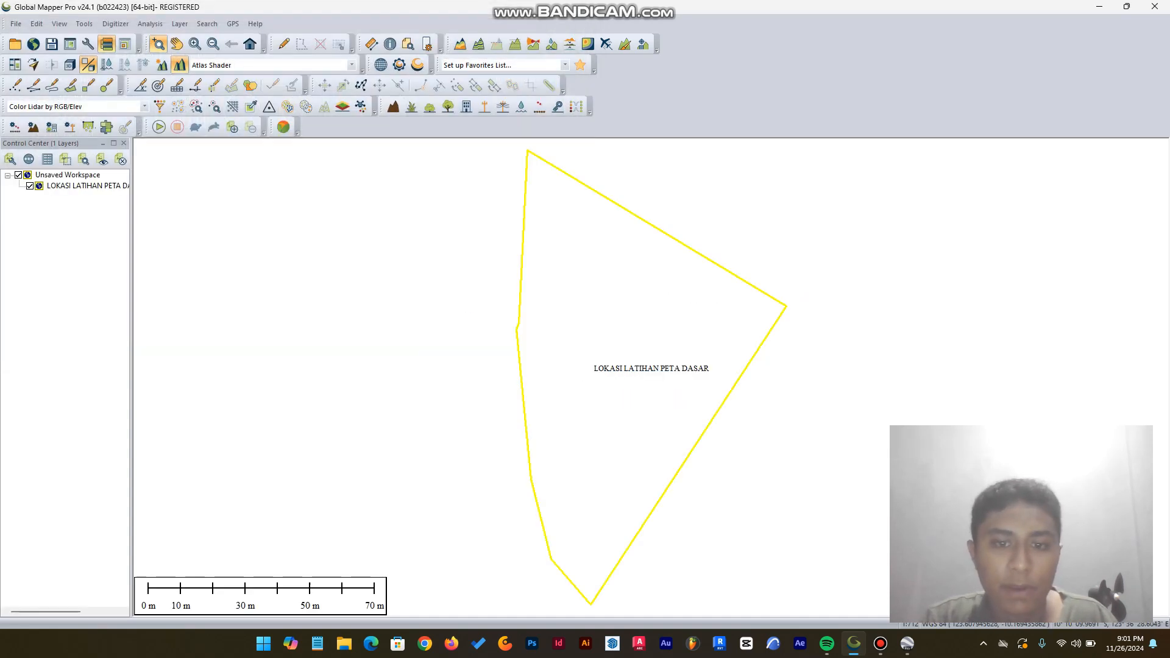
# Step: Examine the outline and extent of the imported site polygon on the map
pyautogui.scroll(-2, 481, 317)
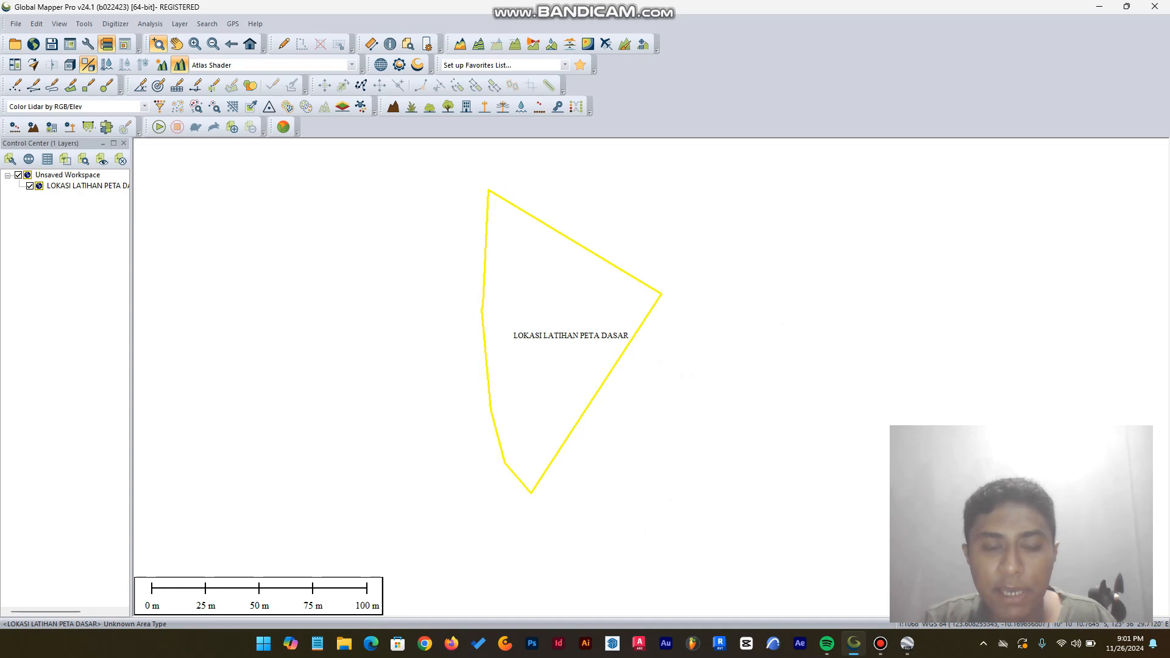
pyautogui.scroll(1, 536, 362)
pyautogui.scroll(-2, 497, 363)
pyautogui.scroll(2, 477, 256)
pyautogui.scroll(-2, 491, 260)
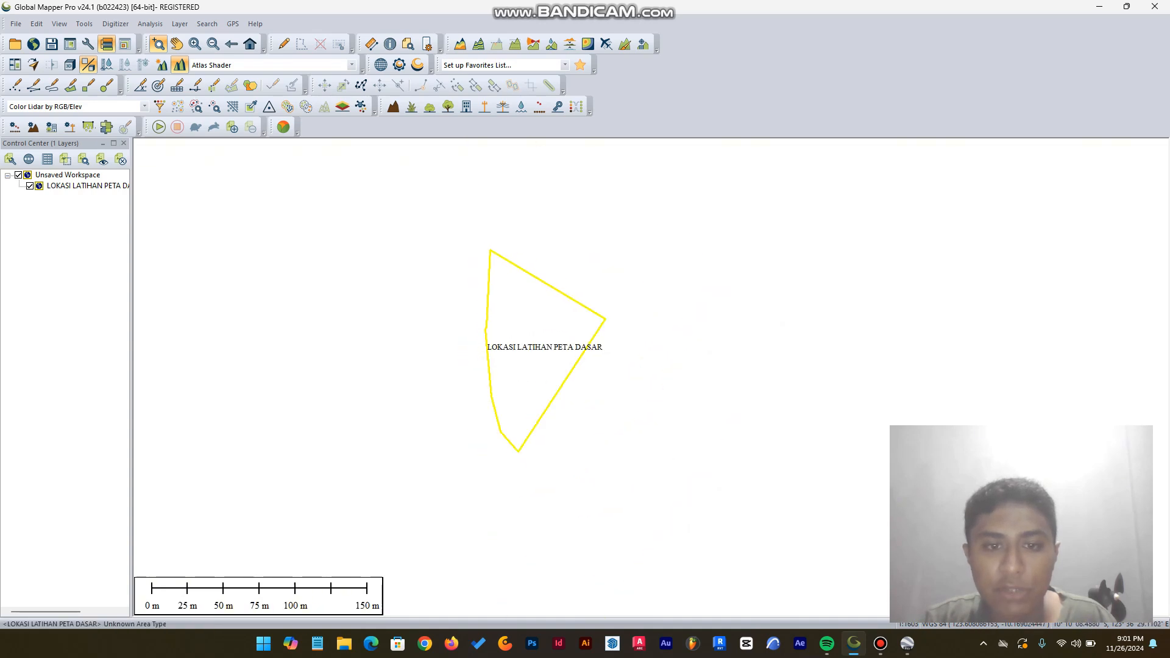
pyautogui.scroll(1, 491, 352)
pyautogui.scroll(-1, 491, 353)
pyautogui.scroll(1, 491, 352)
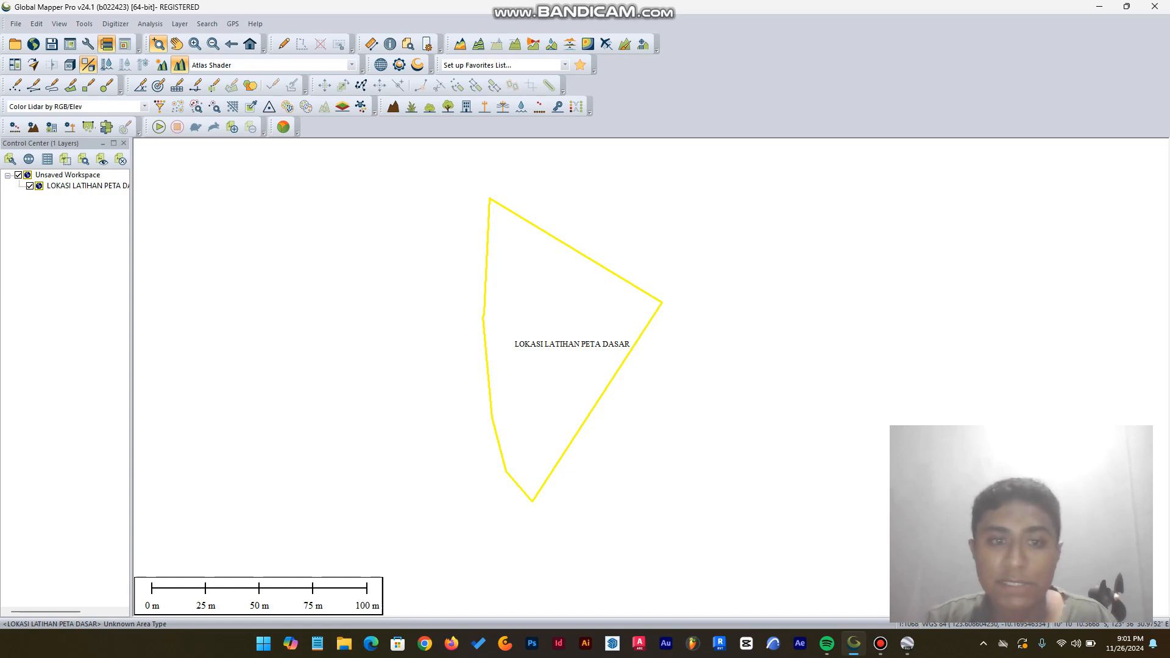
pyautogui.scroll(1, 540, 271)
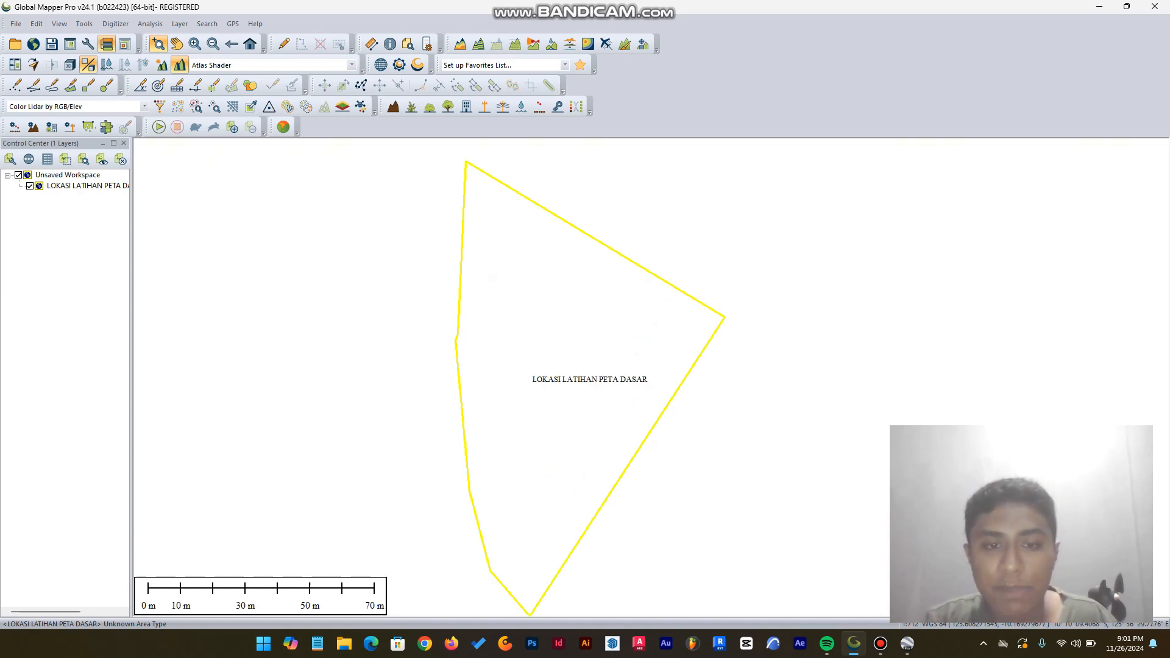
pyautogui.scroll(-1, 539, 271)
pyautogui.scroll(1, 539, 272)
pyautogui.scroll(-1, 539, 273)
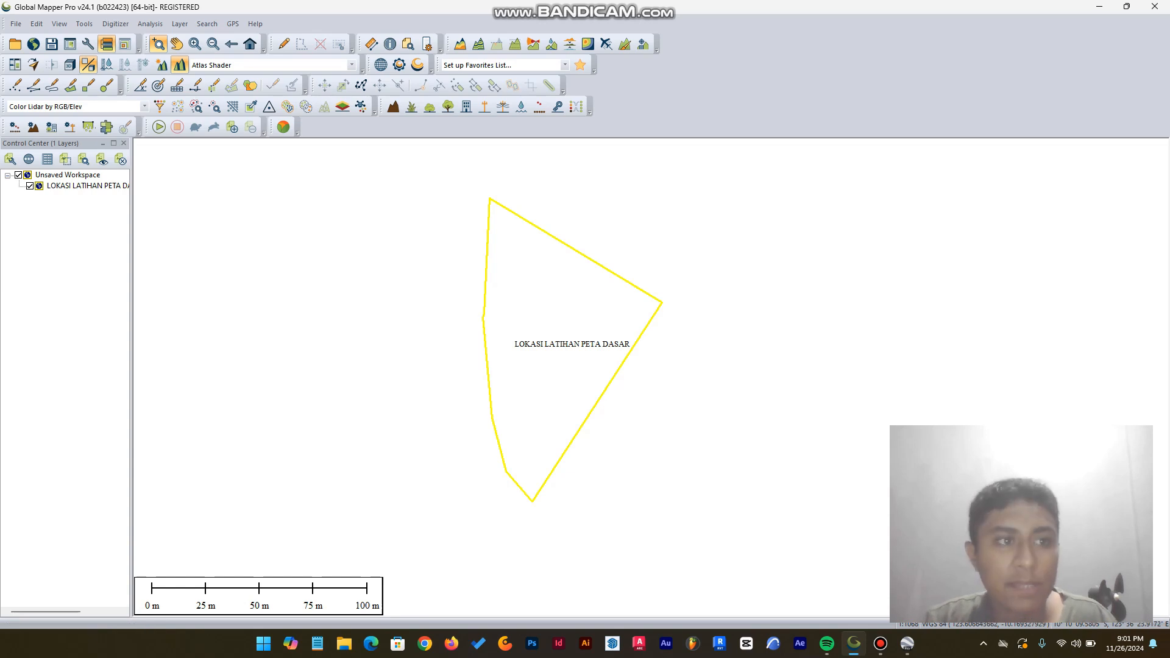
# Step: Download SRTM Worldwide Elevation Data (1-arc-second Resolution, SRTM Plus V3) for the current screen bounds around the site
pyautogui.click(16, 24)
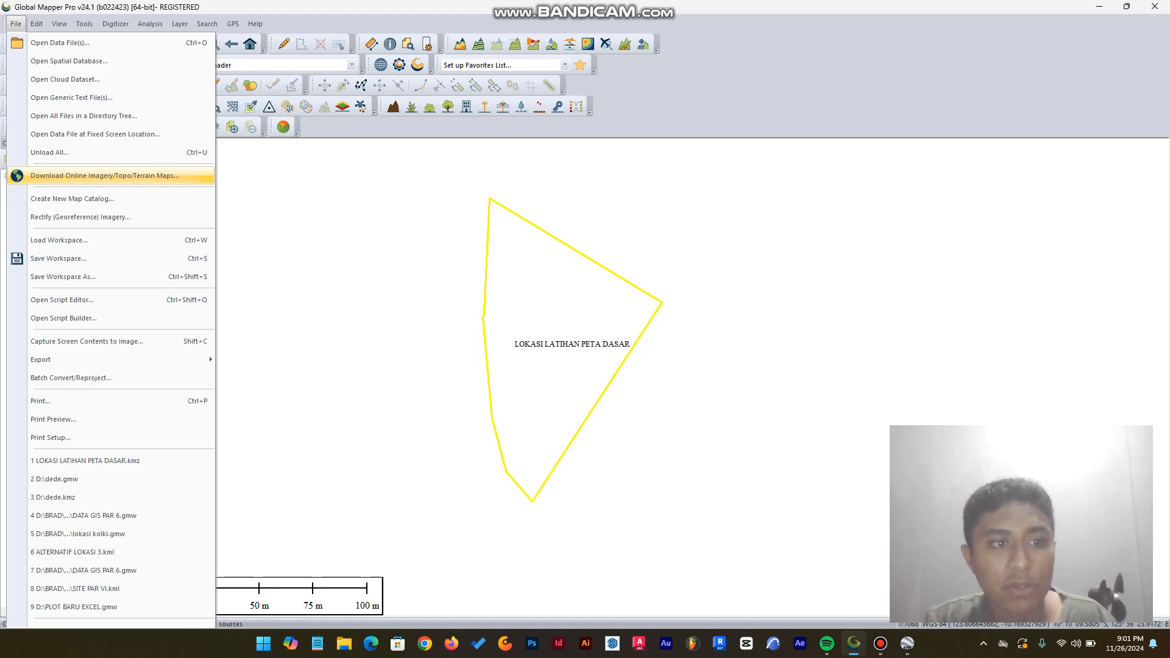
pyautogui.press('Escape')
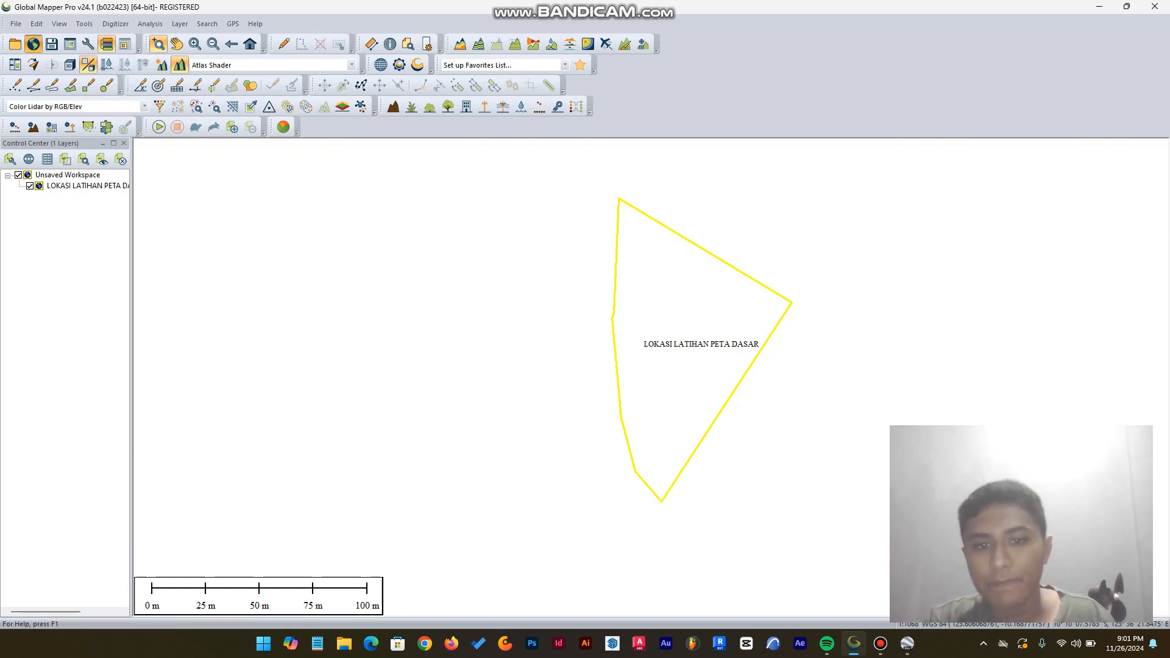
pyautogui.click(33, 44)
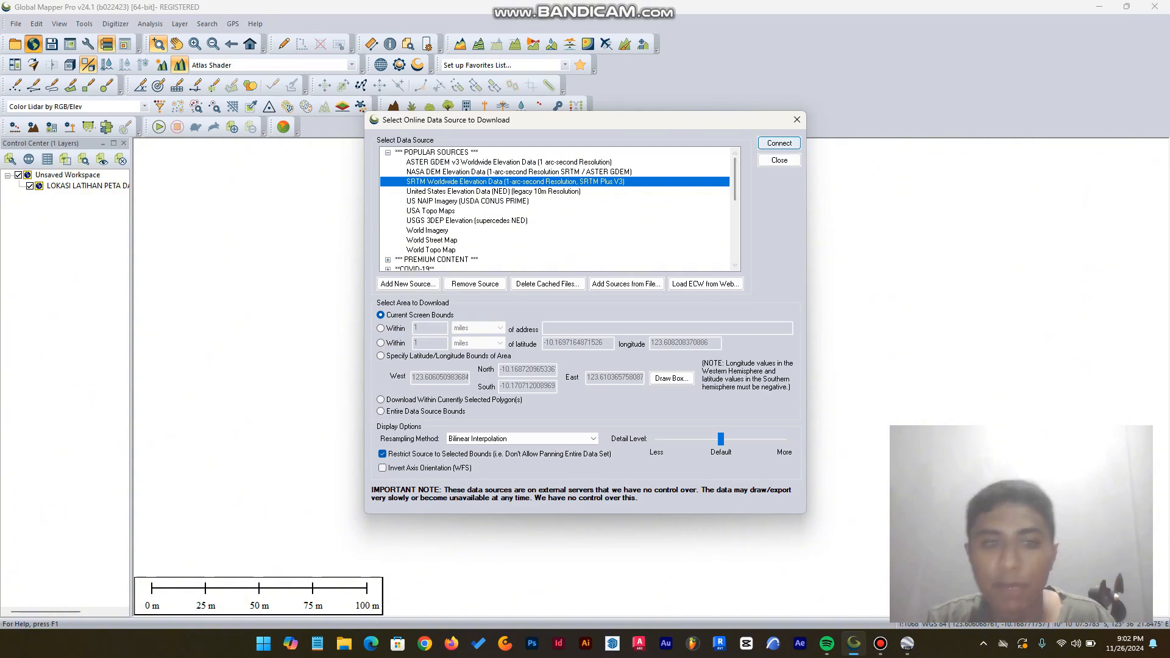
pyautogui.click(778, 142)
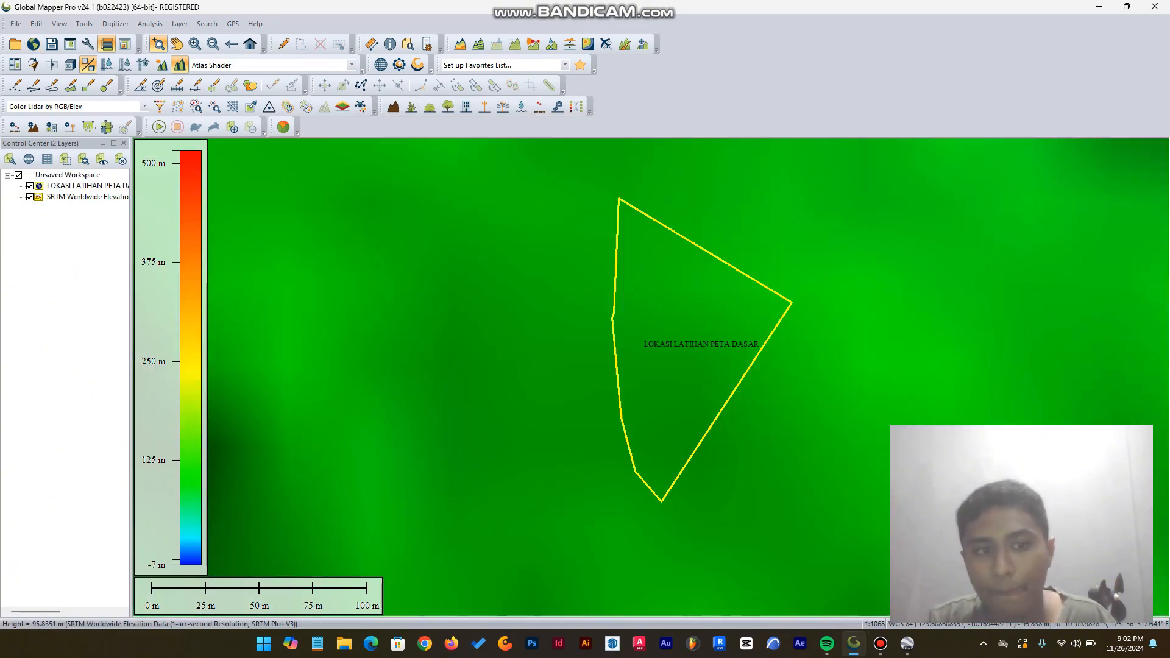
# Step: Start contour generation from the elevation data and set the contour interval to 0.5 meters
pyautogui.scroll(-5, 528, 343)
pyautogui.scroll(4, 528, 342)
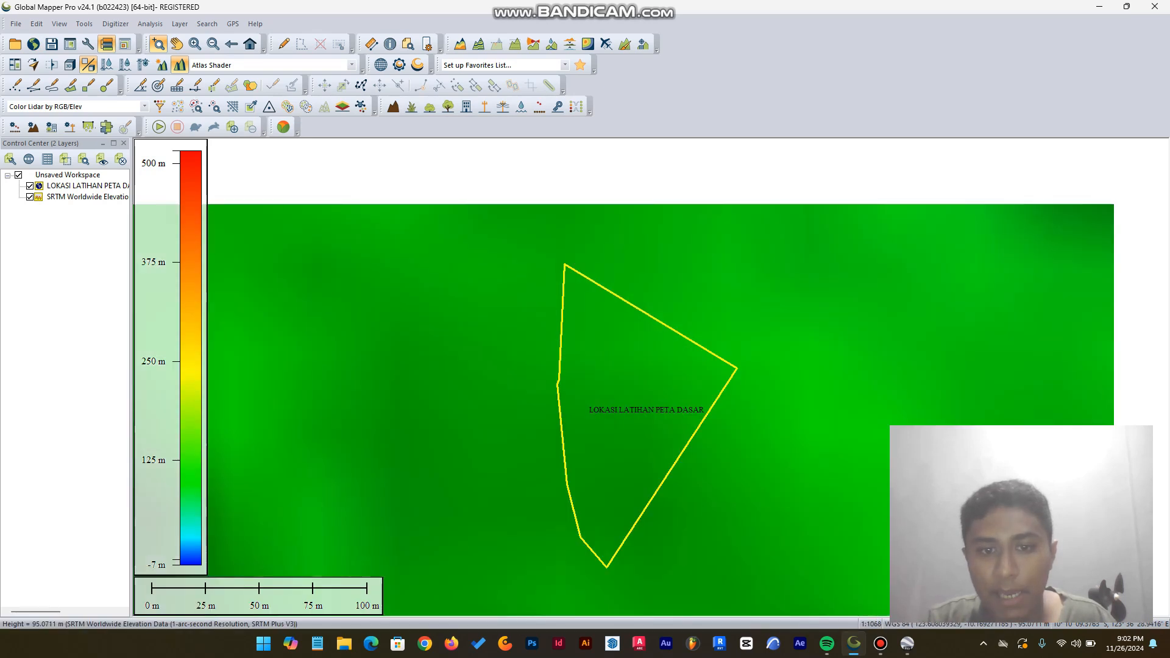
pyautogui.scroll(-1, 527, 342)
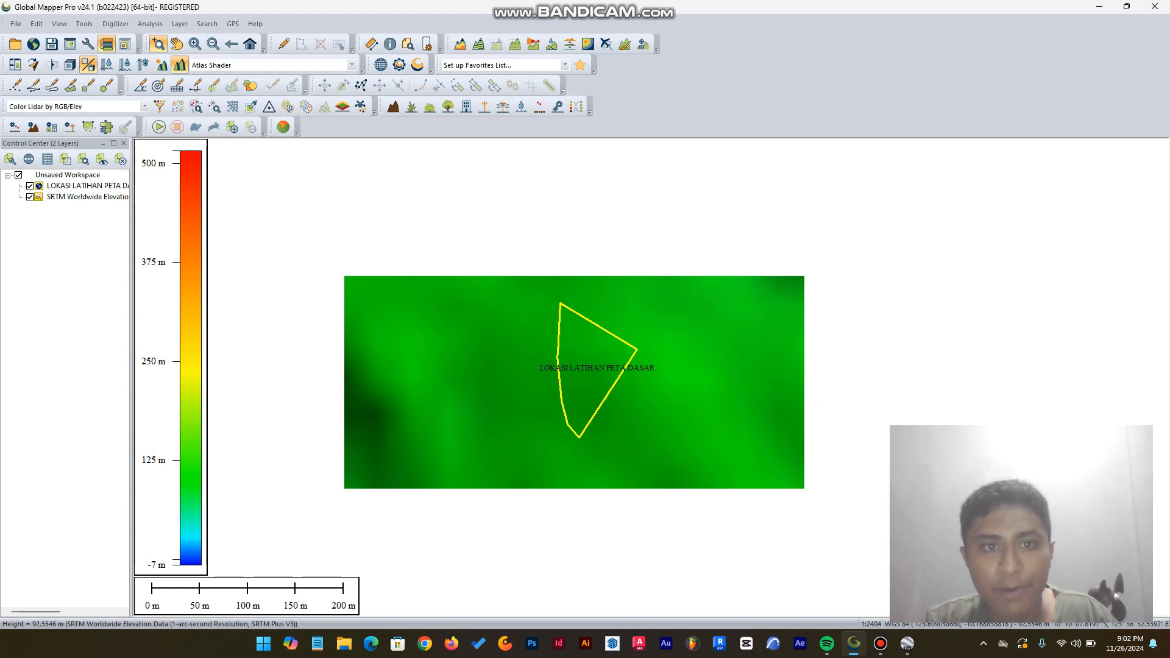
pyautogui.scroll(1, 565, 223)
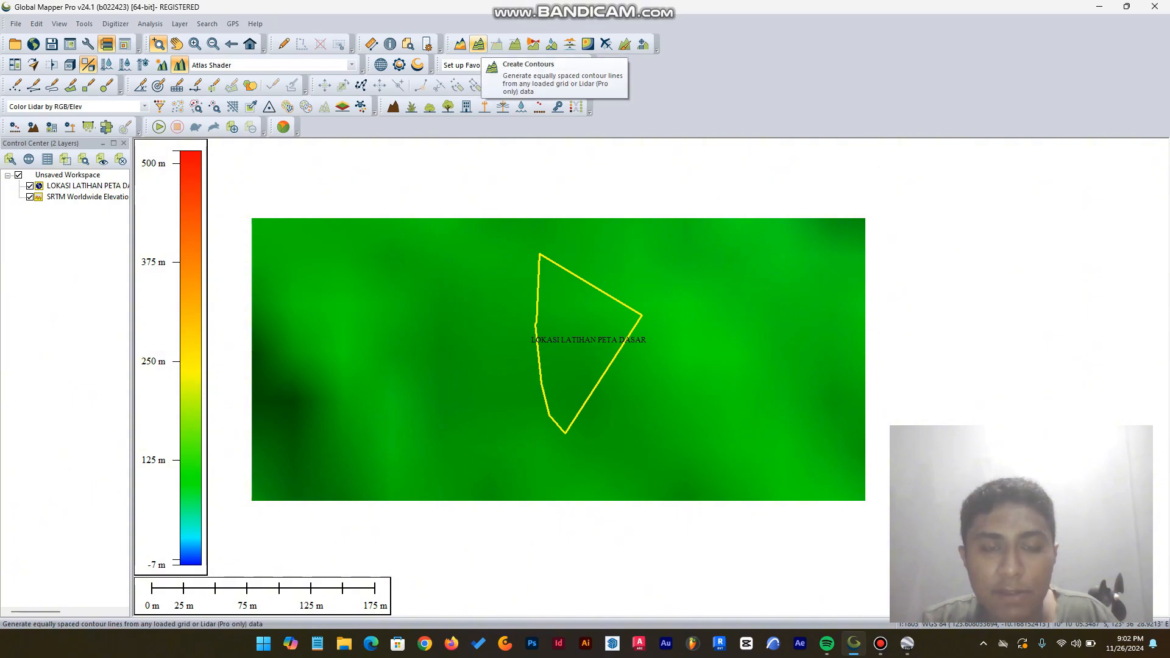
pyautogui.click(479, 44)
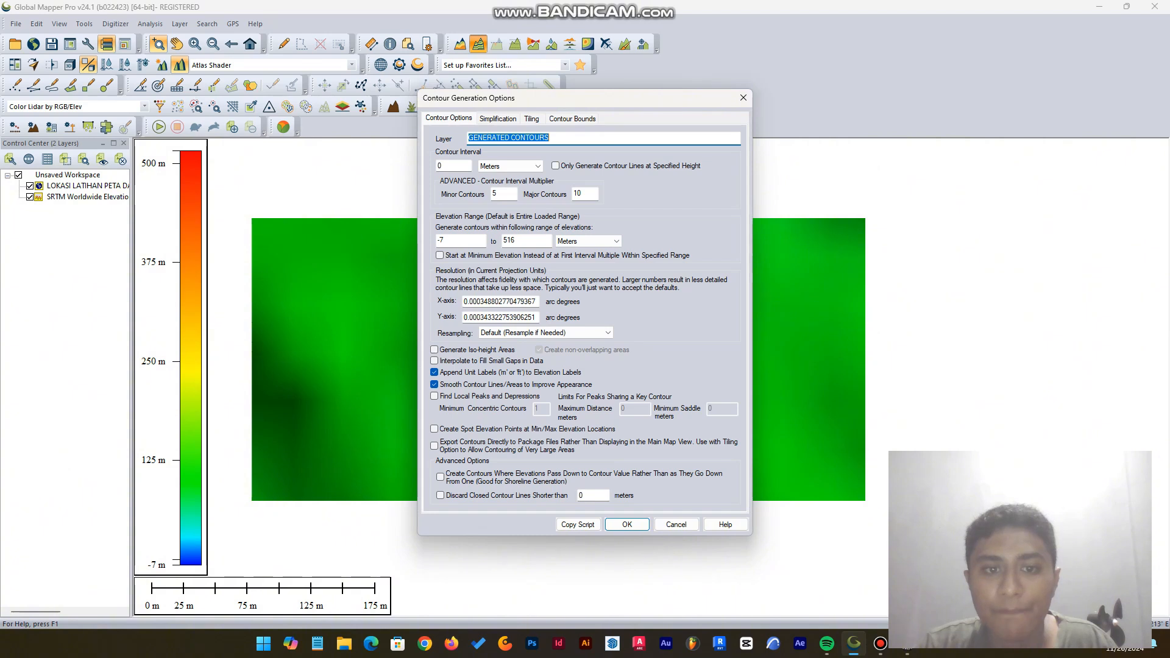
pyautogui.press('Return')
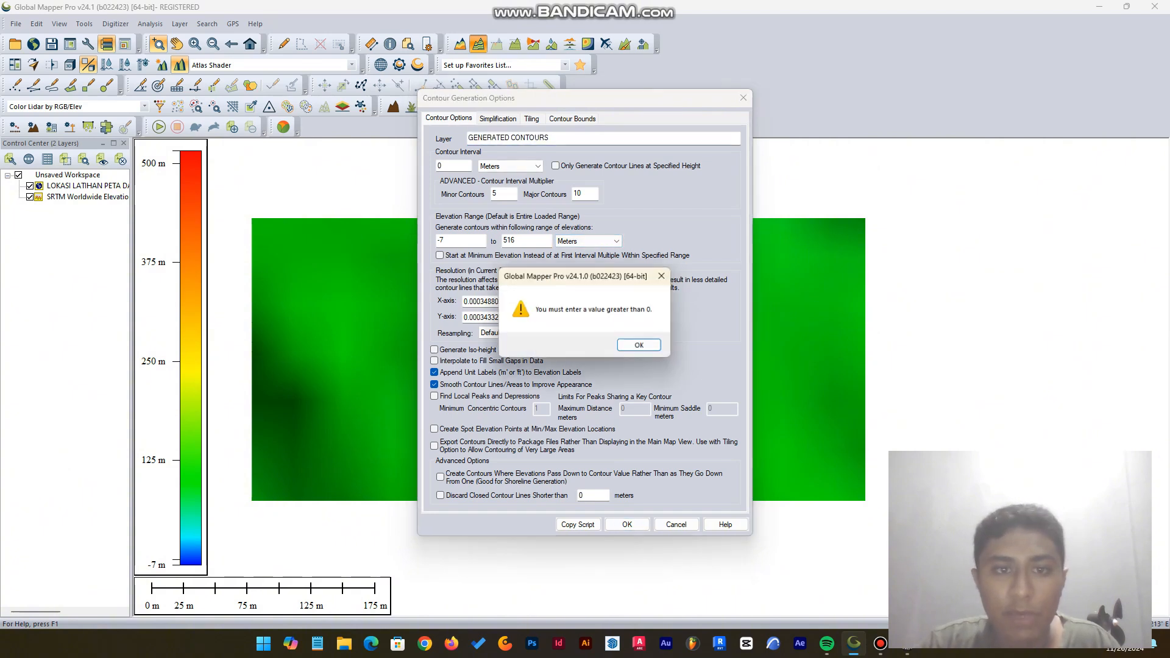
pyautogui.press('Return')
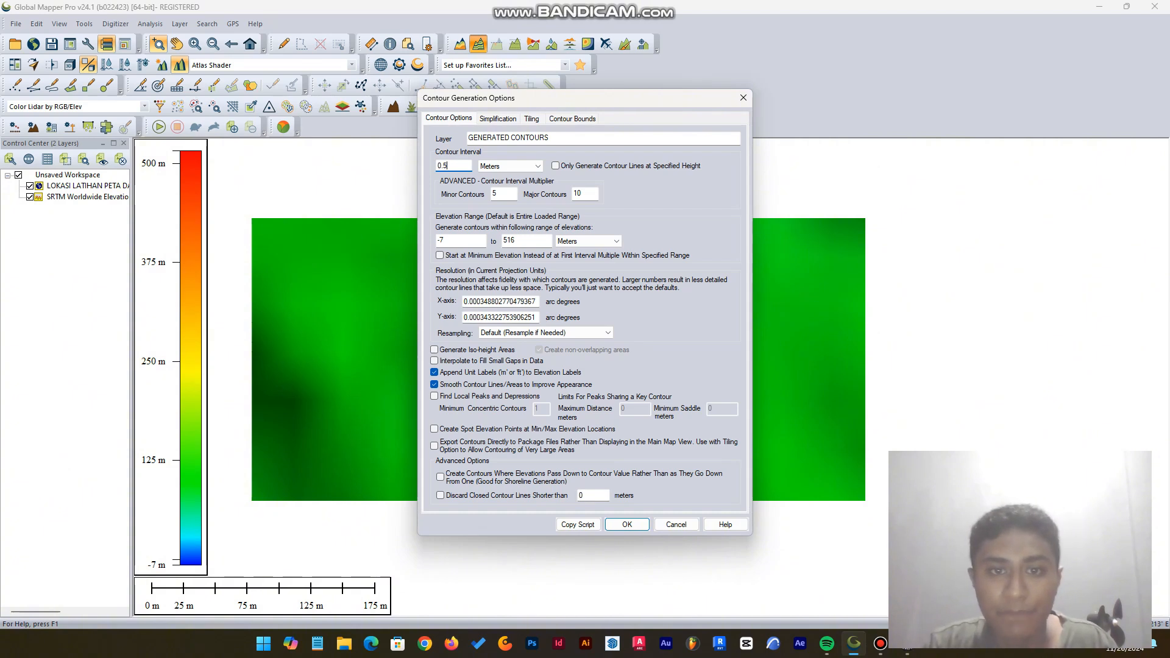
pyautogui.click(571, 118)
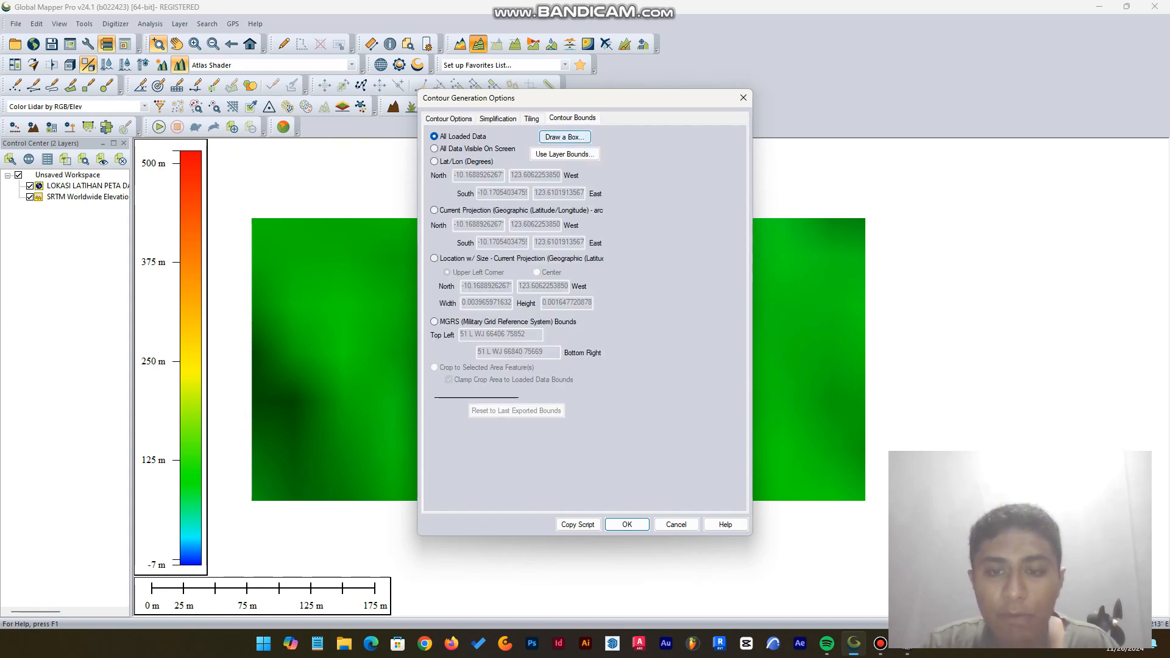
pyautogui.click(564, 136)
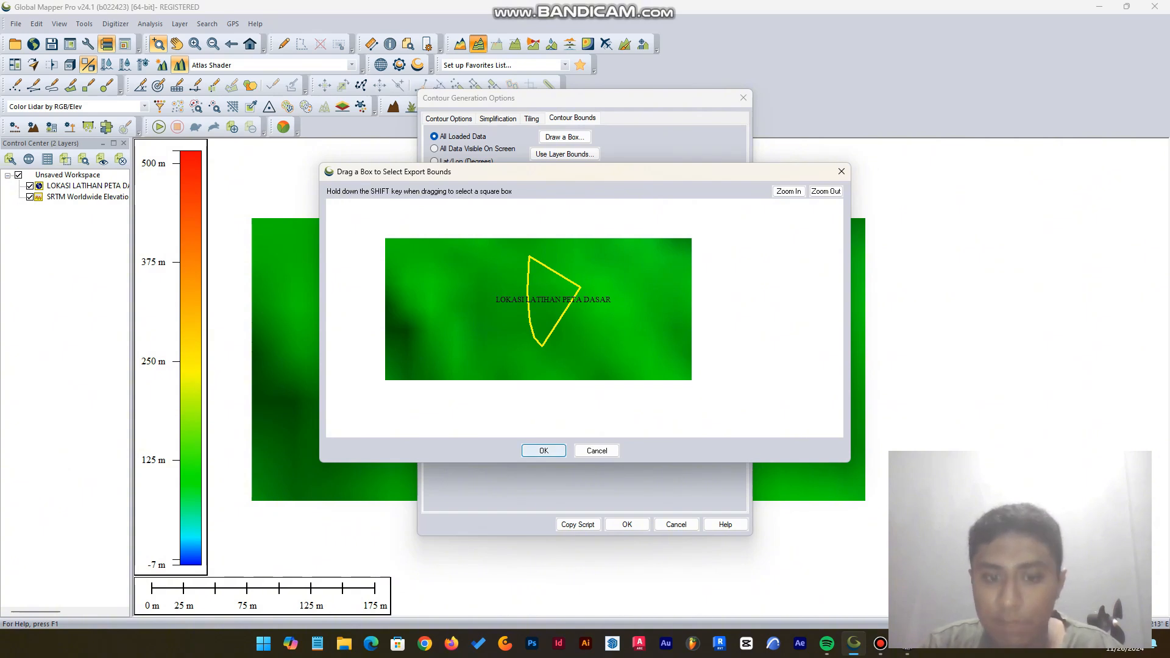
pyautogui.click(543, 450)
pyautogui.click(638, 345)
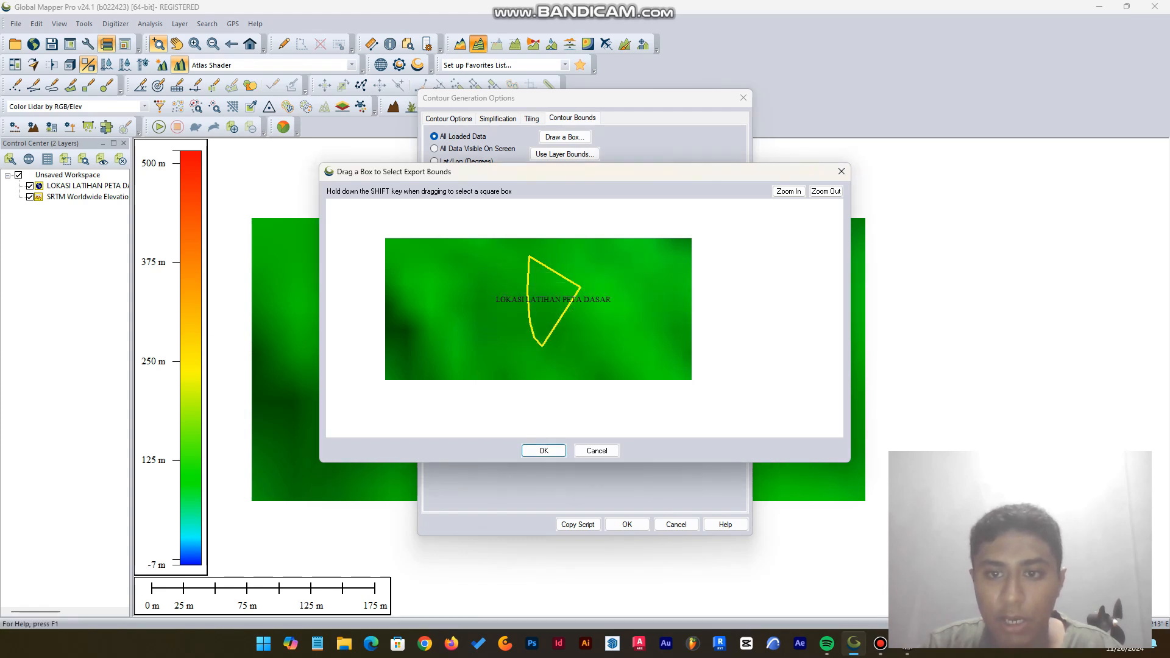
pyautogui.click(841, 171)
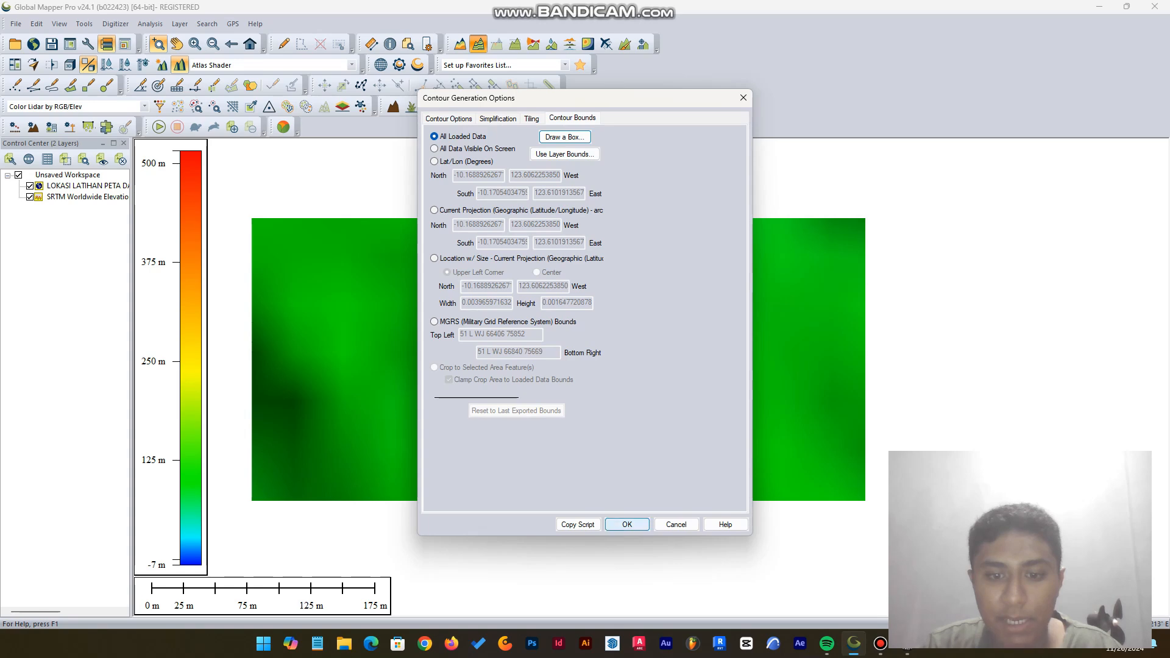
# Step: Generate the contour lines over all loaded data and inspect them around the site polygon
pyautogui.click(627, 524)
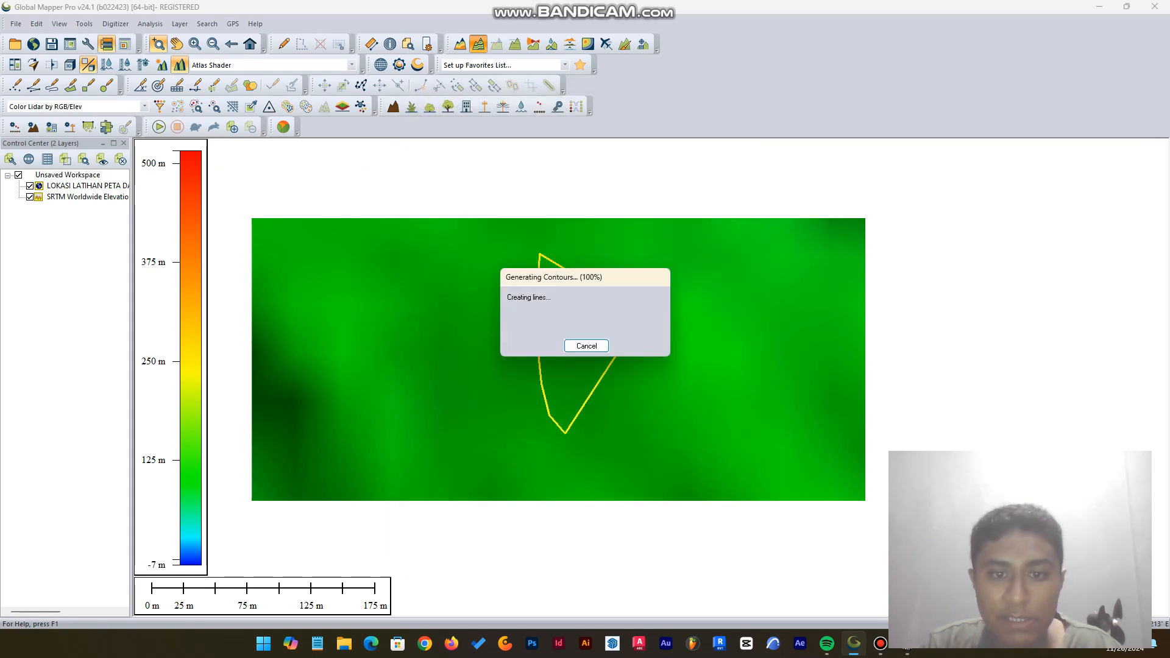
pyautogui.scroll(3, 609, 292)
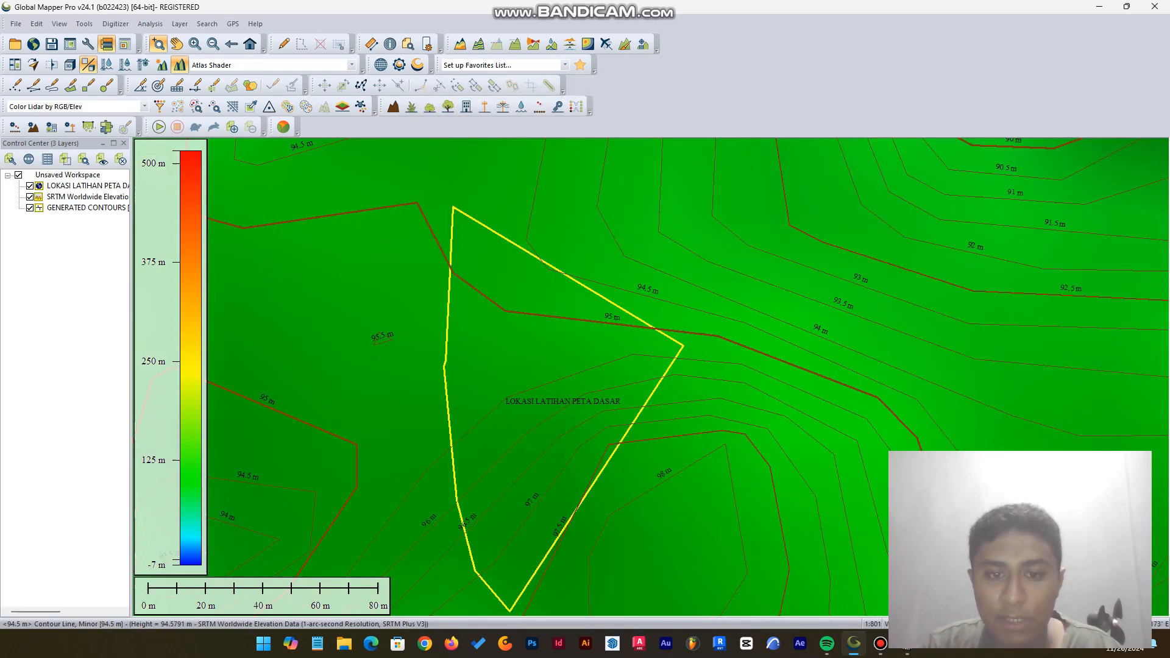
pyautogui.scroll(-3, 598, 275)
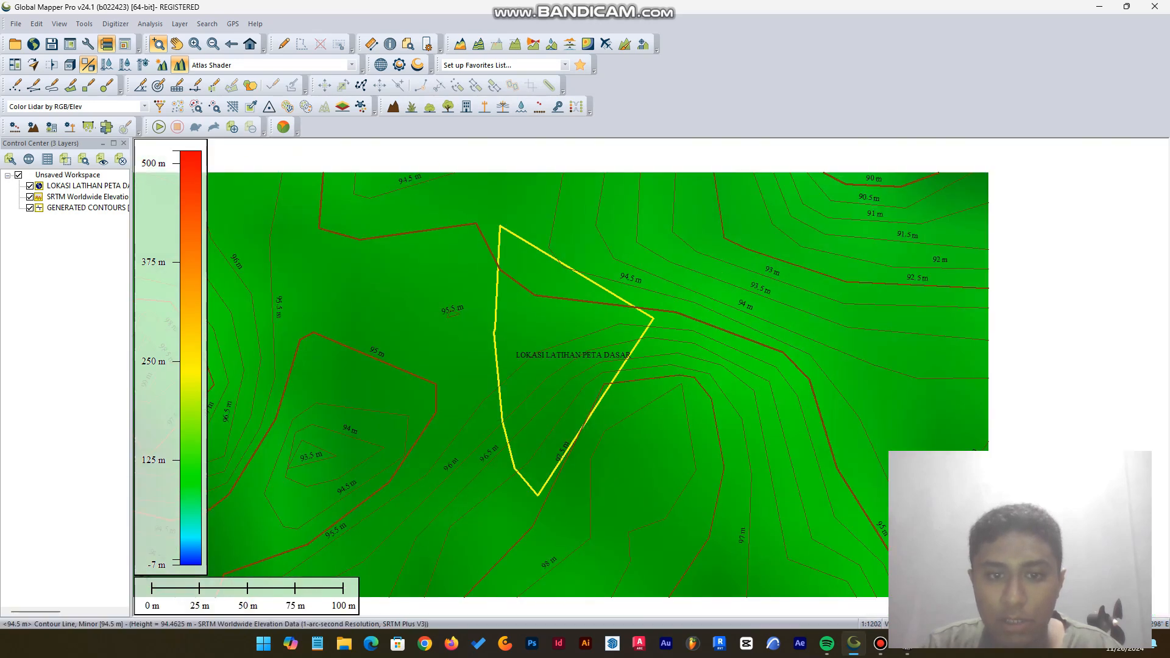
# Step: Start a vector export of the loaded site and contour data in DWG format
pyautogui.scroll(-1, 697, 268)
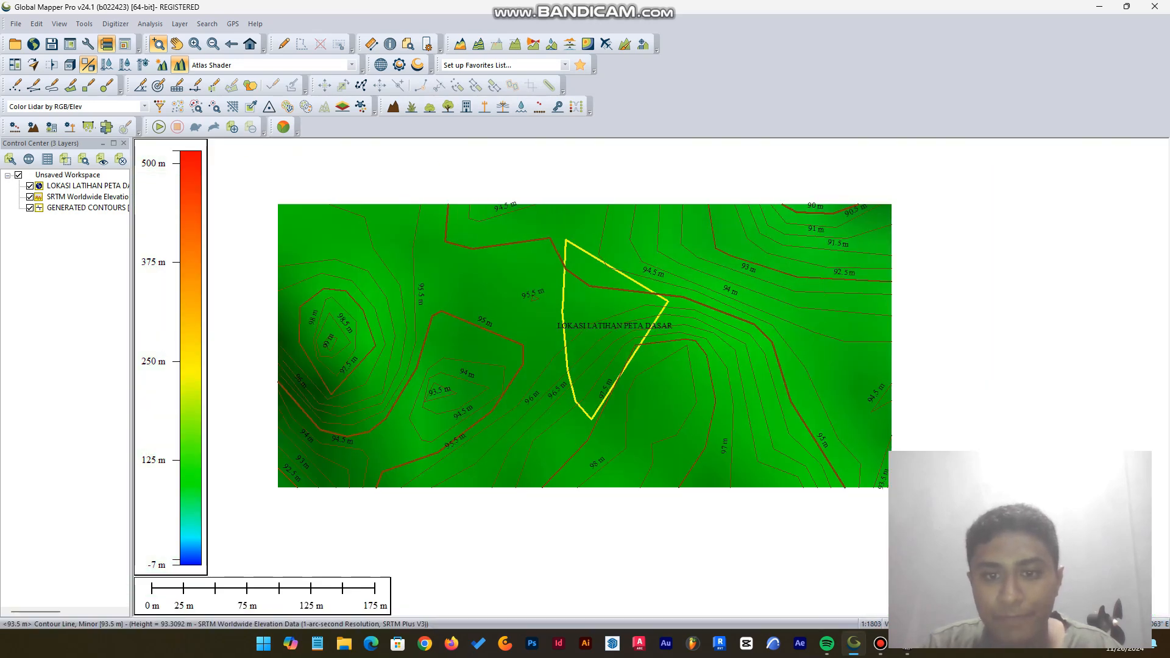
pyautogui.scroll(1, 654, 290)
pyautogui.scroll(-1, 654, 290)
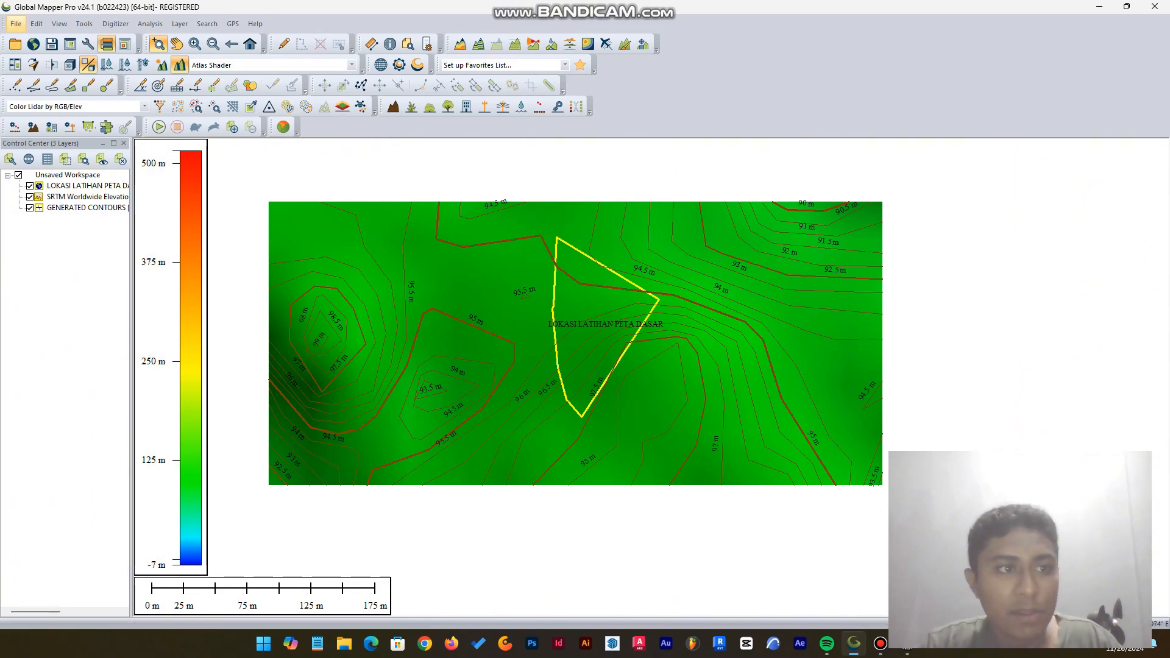
pyautogui.click(16, 23)
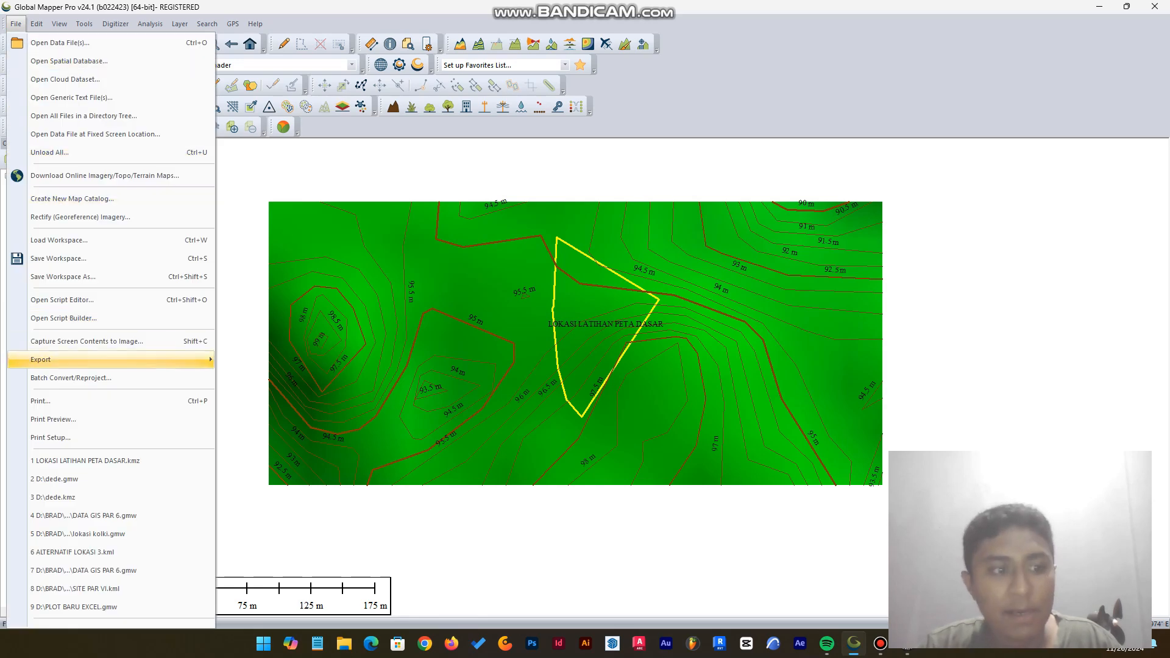
pyautogui.moveTo(109, 359)
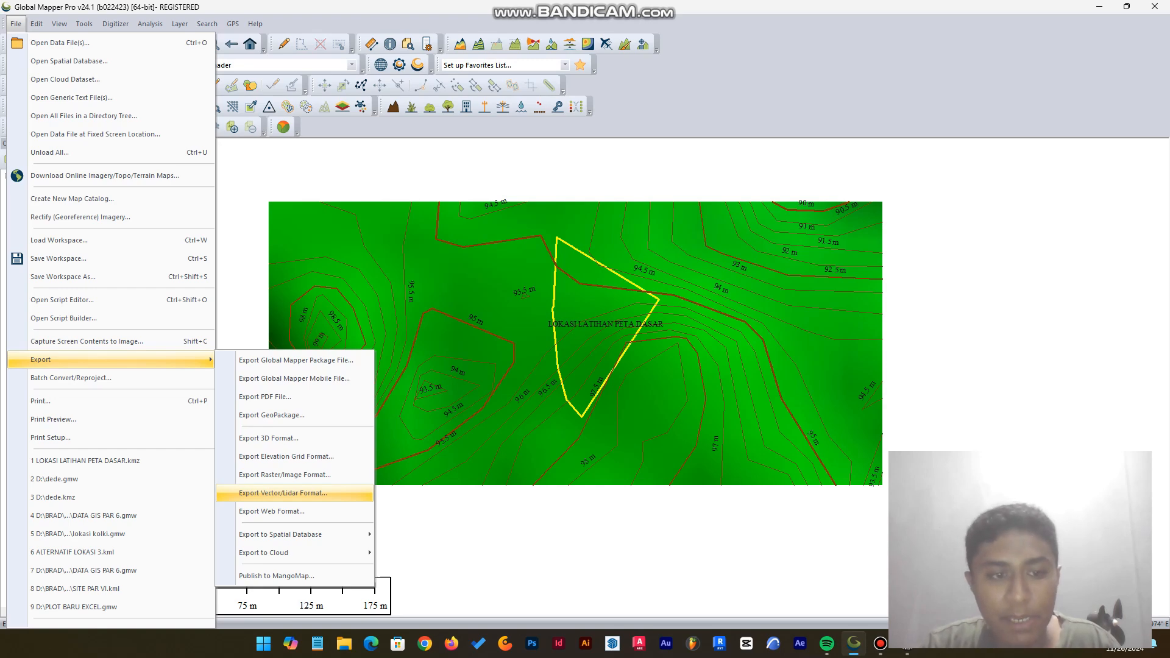
pyautogui.click(283, 493)
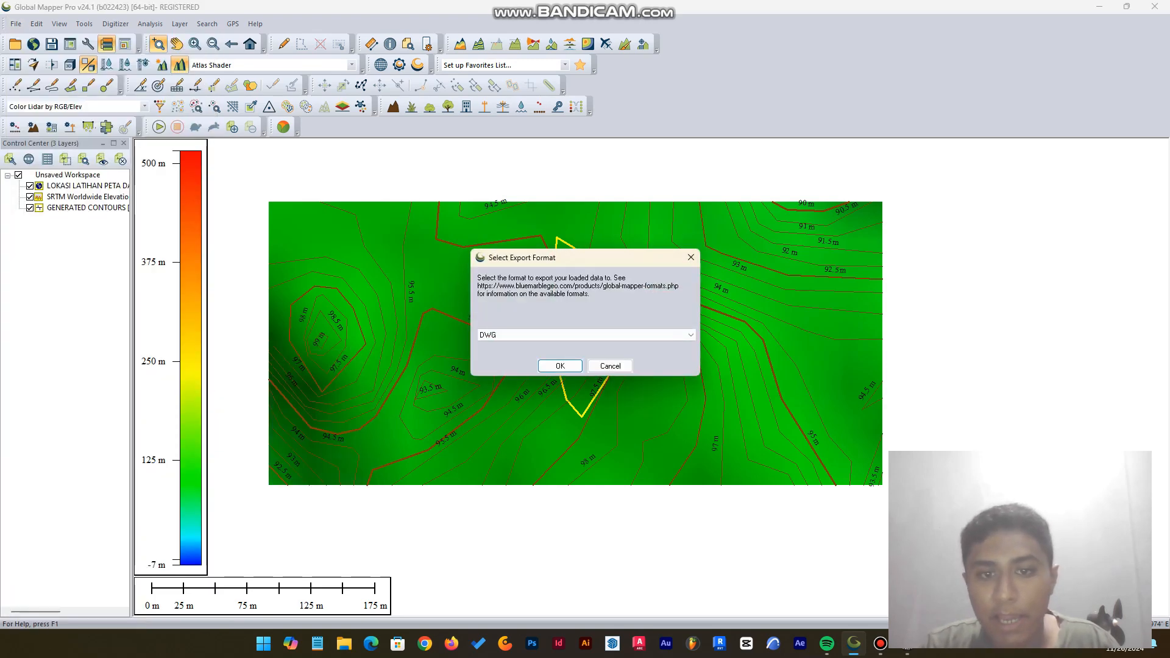
pyautogui.moveTo(586, 257); pyautogui.dragTo(777, 149)
pyautogui.click(777, 226)
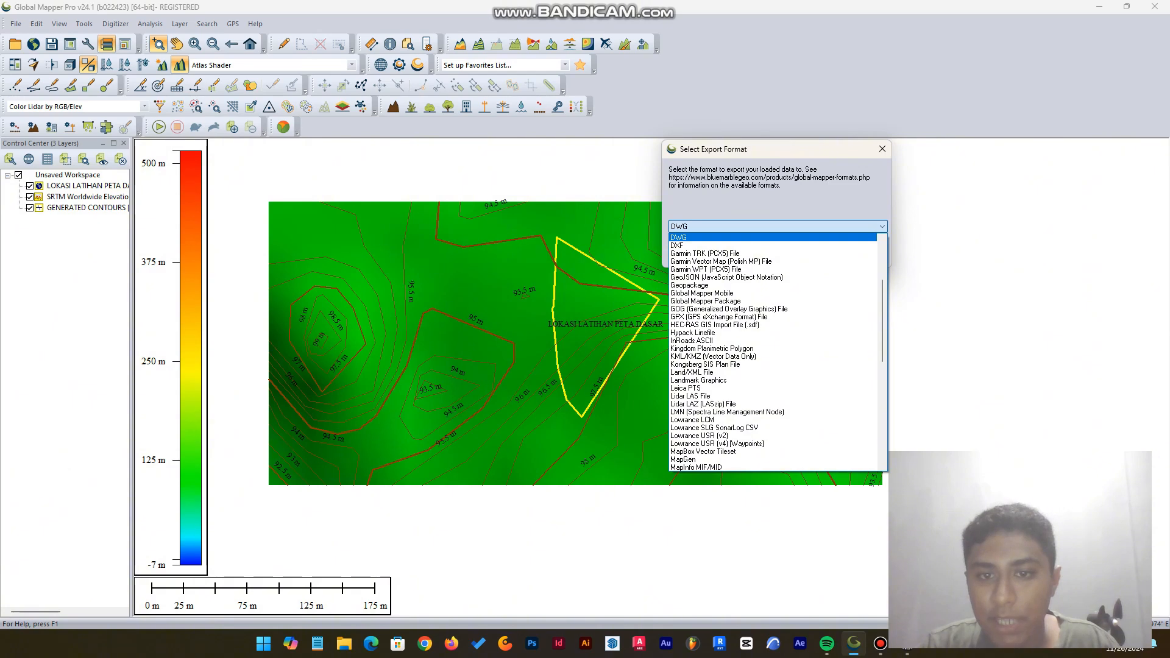
pyautogui.moveTo(882, 325); pyautogui.dragTo(882, 289)
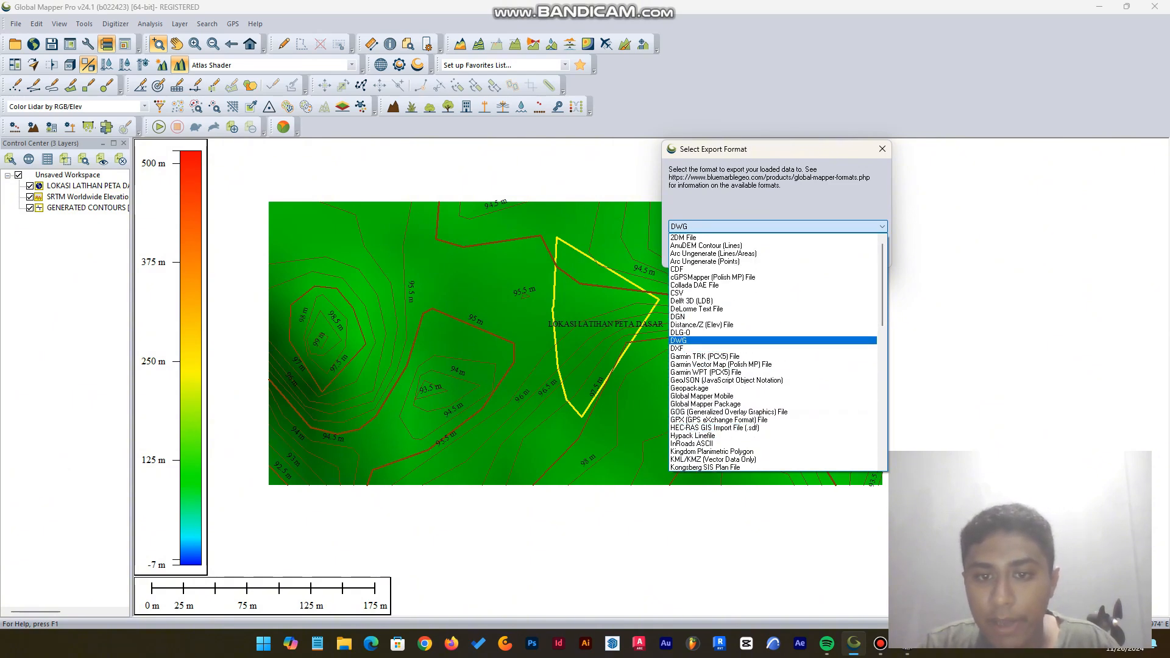
pyautogui.click(777, 340)
pyautogui.click(777, 226)
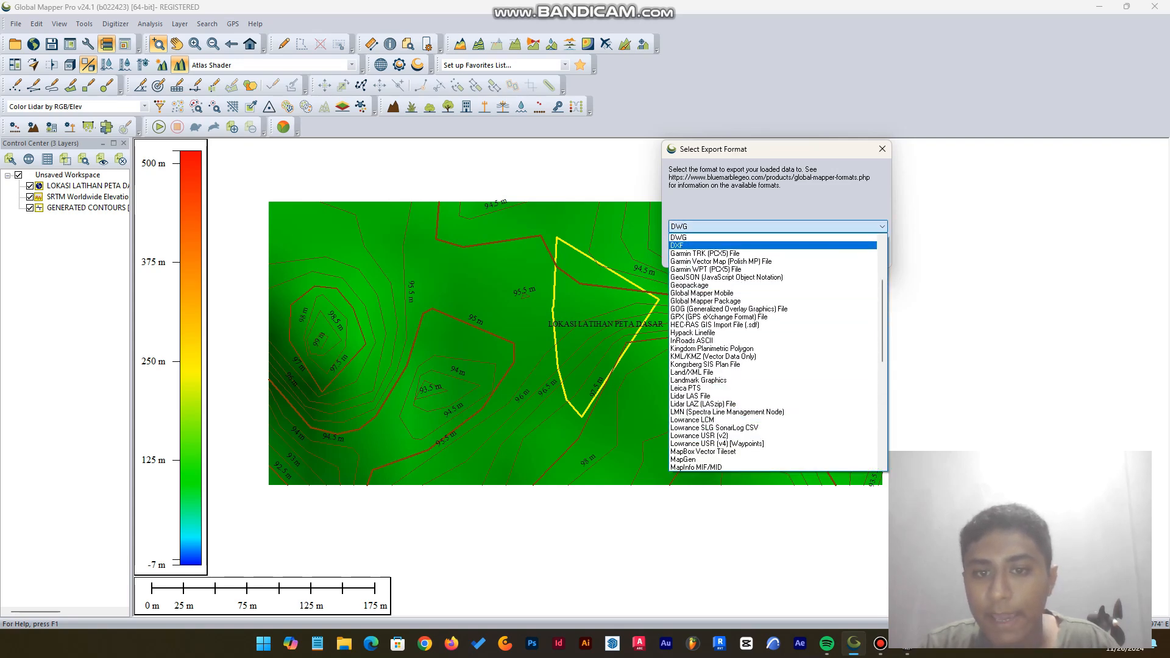
pyautogui.click(772, 237)
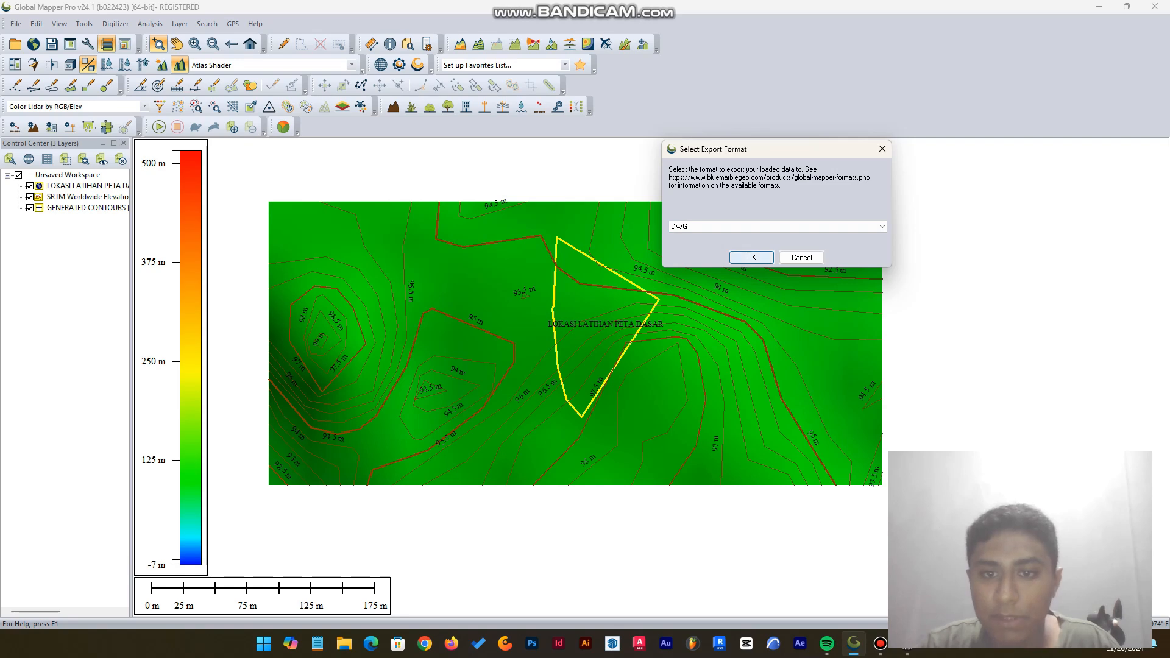
pyautogui.click(751, 258)
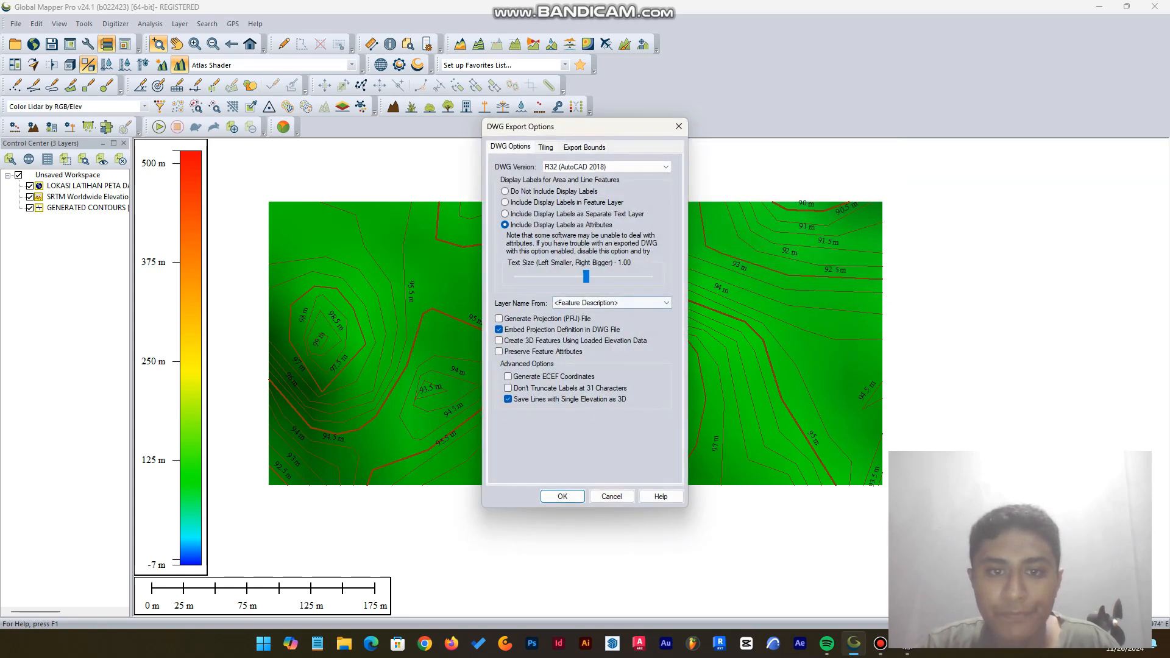
# Step: Choose DWG version R32 (AutoCAD 2018) and accept the remaining DWG export options
pyautogui.click(606, 166)
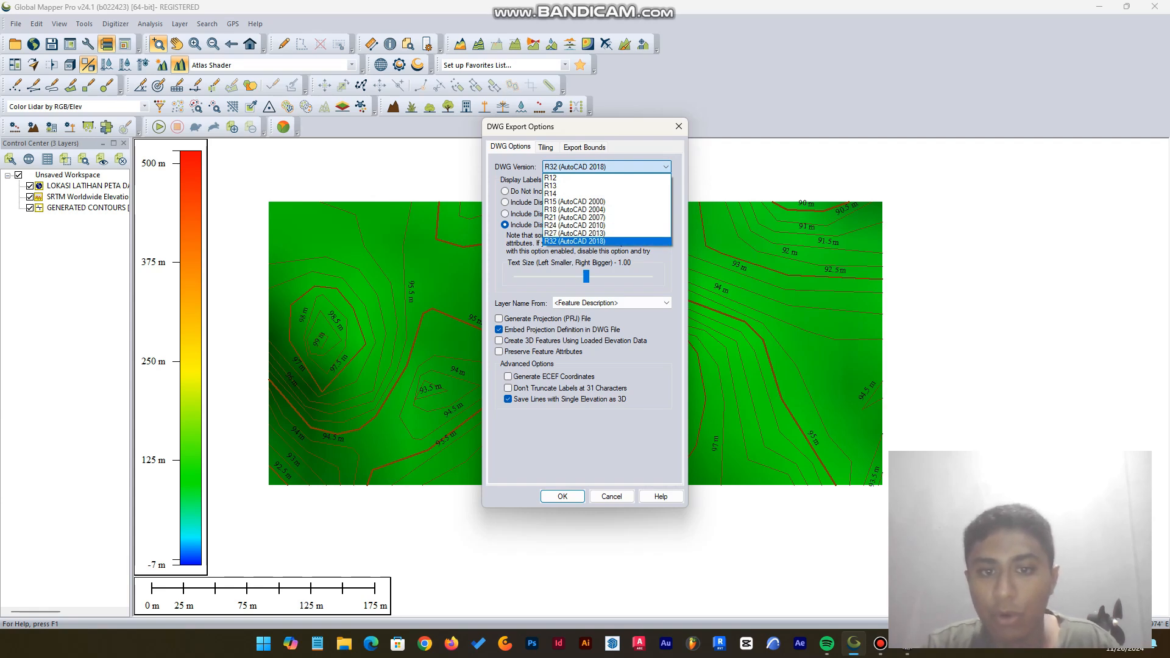
pyautogui.press('Return')
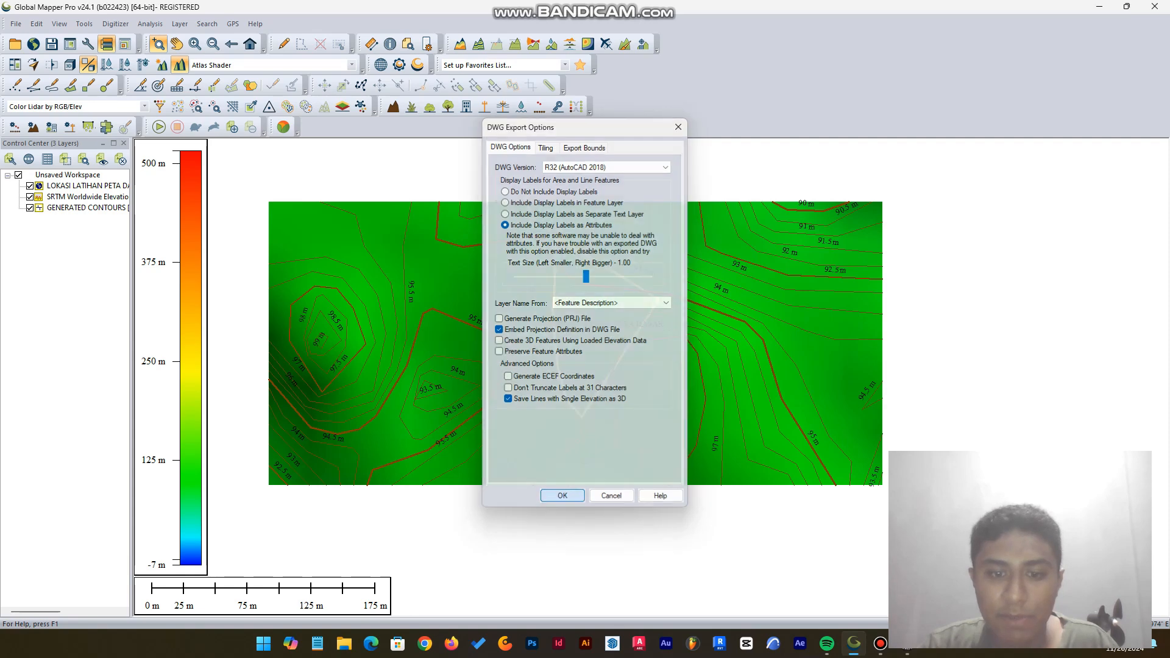
pyautogui.press('Return')
# Step: Save the exported DWG to the root of drive D as DATA KONTUR TAPAK LATIHAN
pyautogui.scroll(-1, 61, 211)
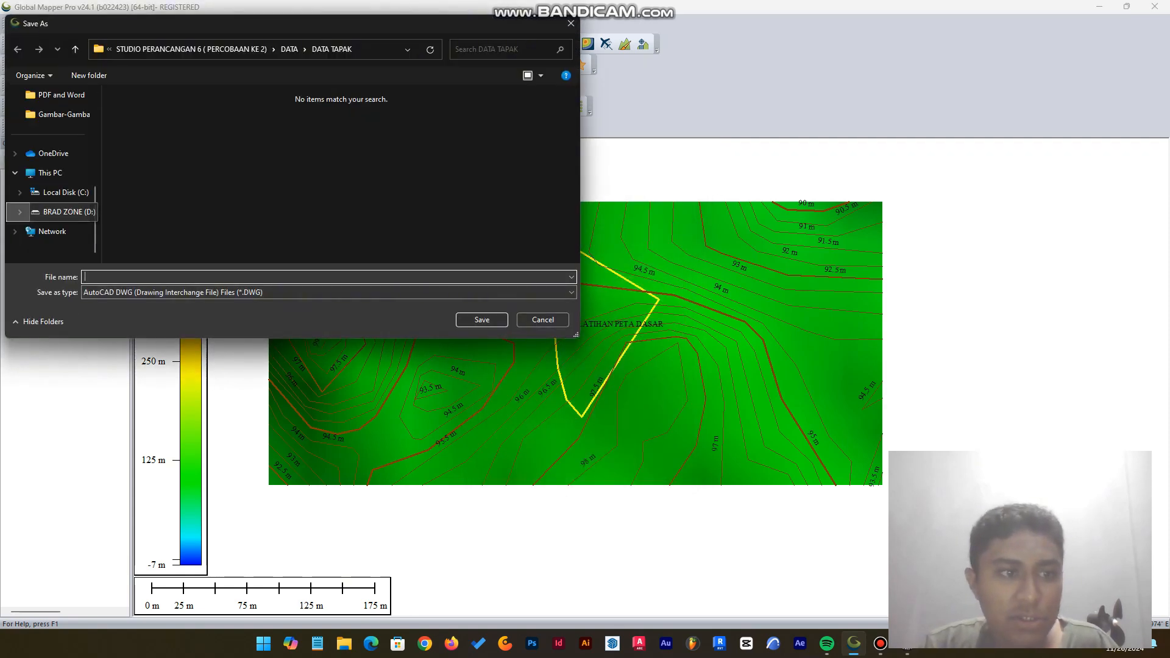
pyautogui.click(61, 211)
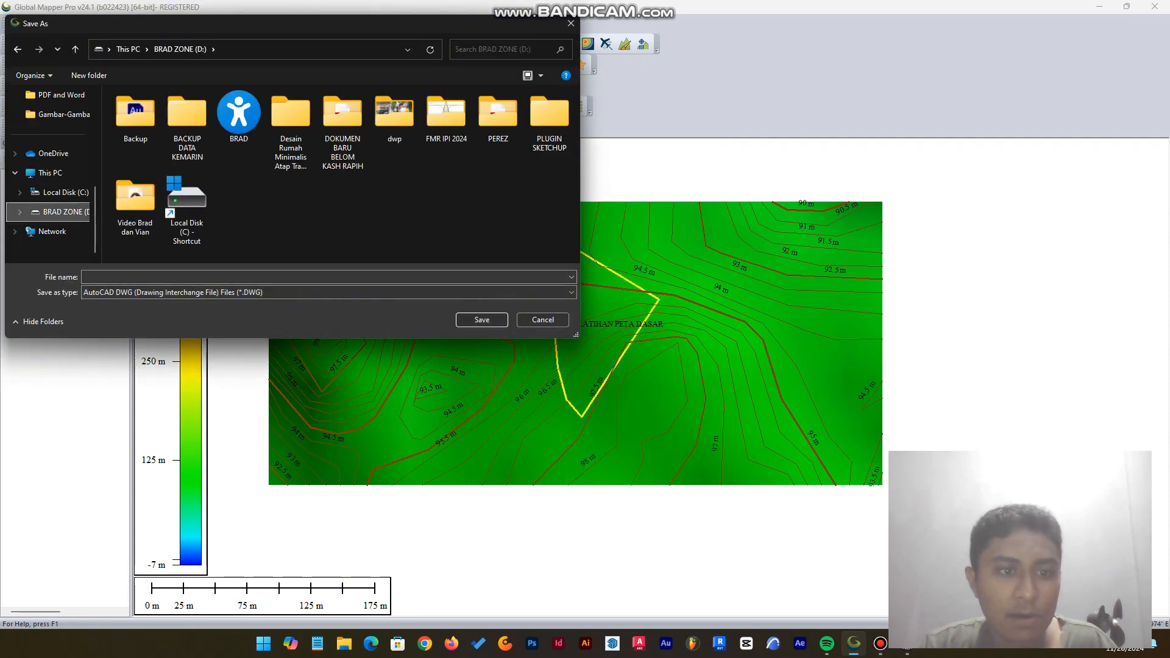
pyautogui.click(84, 277)
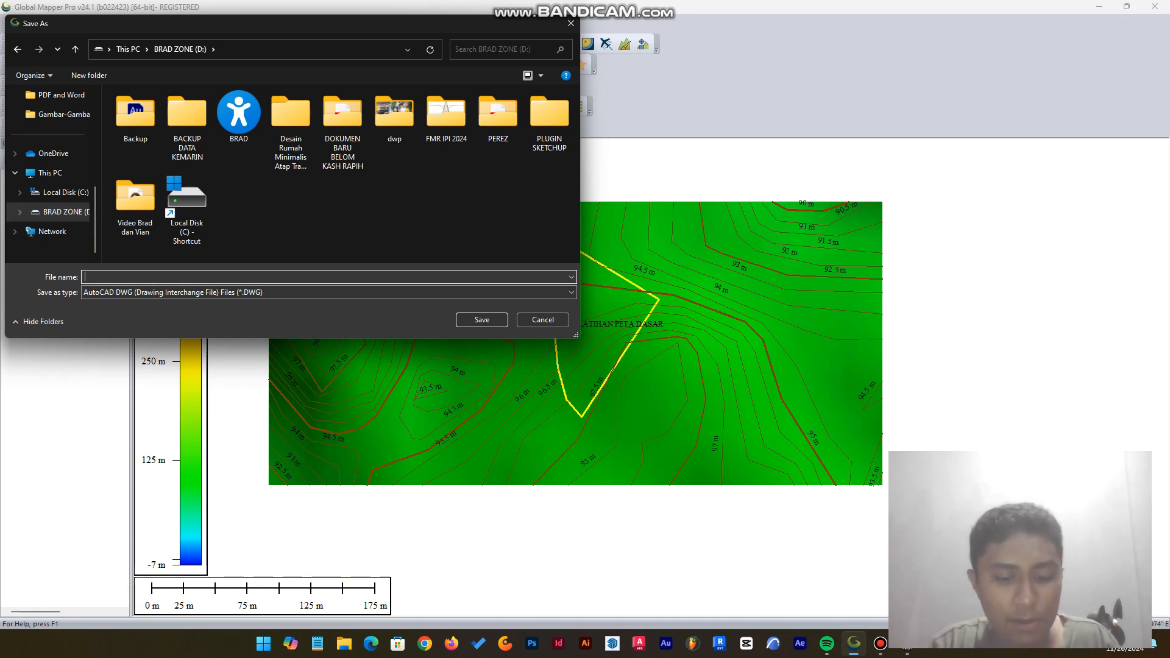
pyautogui.write('DARA')
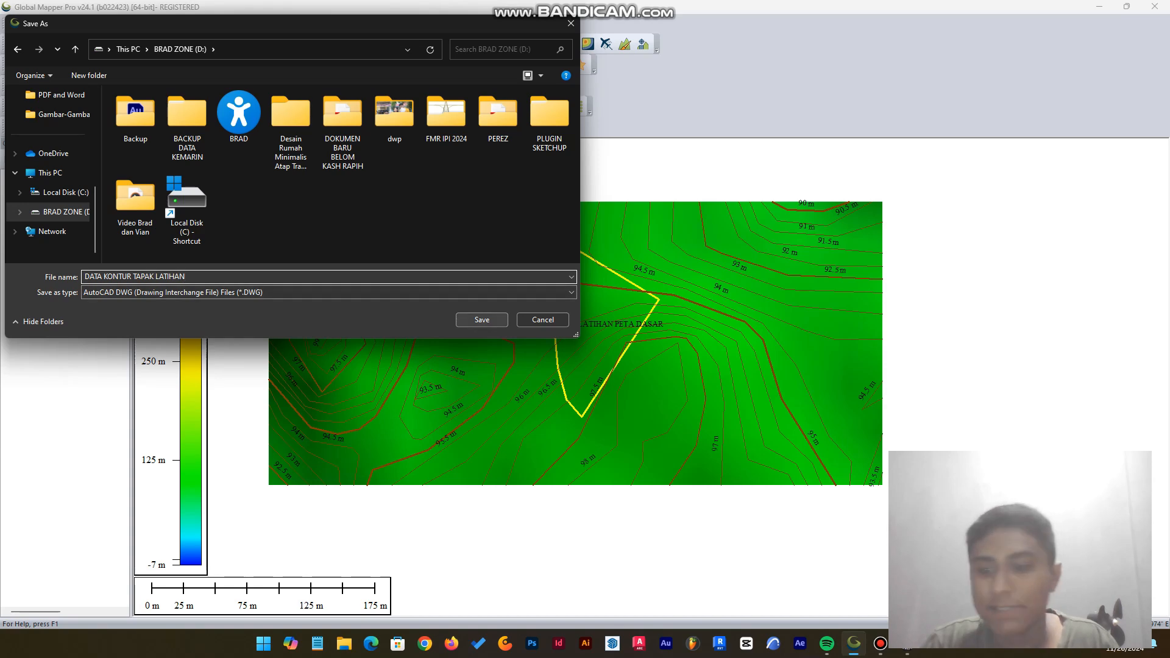
pyautogui.press('Return')
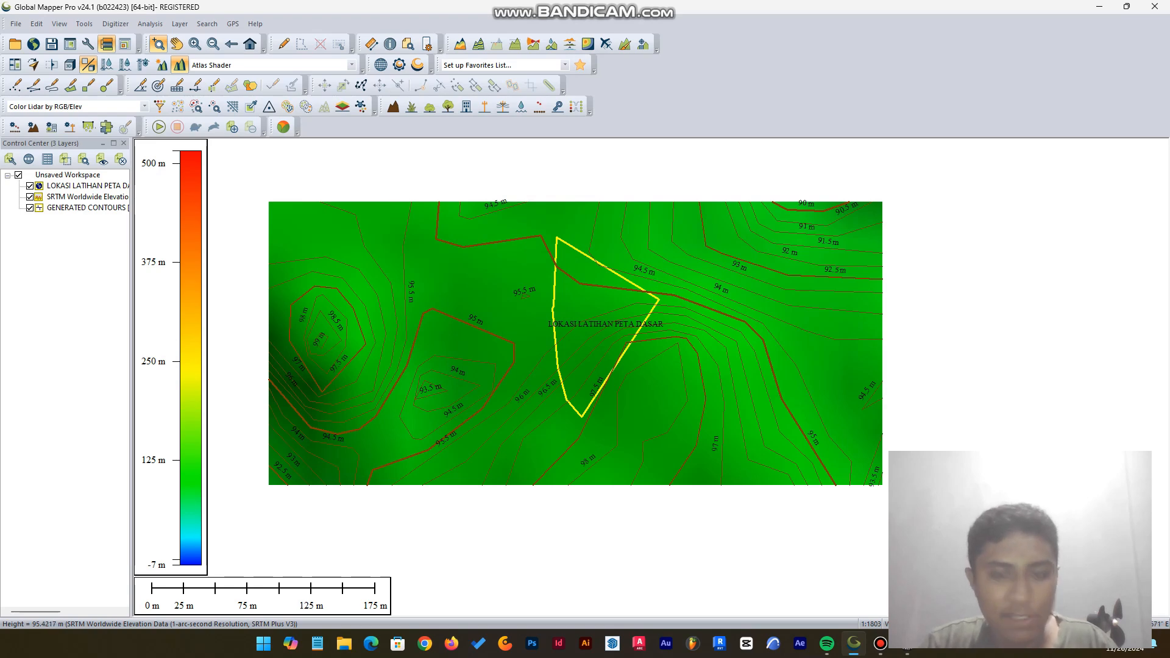
# Step: Close Global Mapper and return to Google Earth Pro
pyautogui.hotkey('ctrl', 's')
pyautogui.press('Escape')
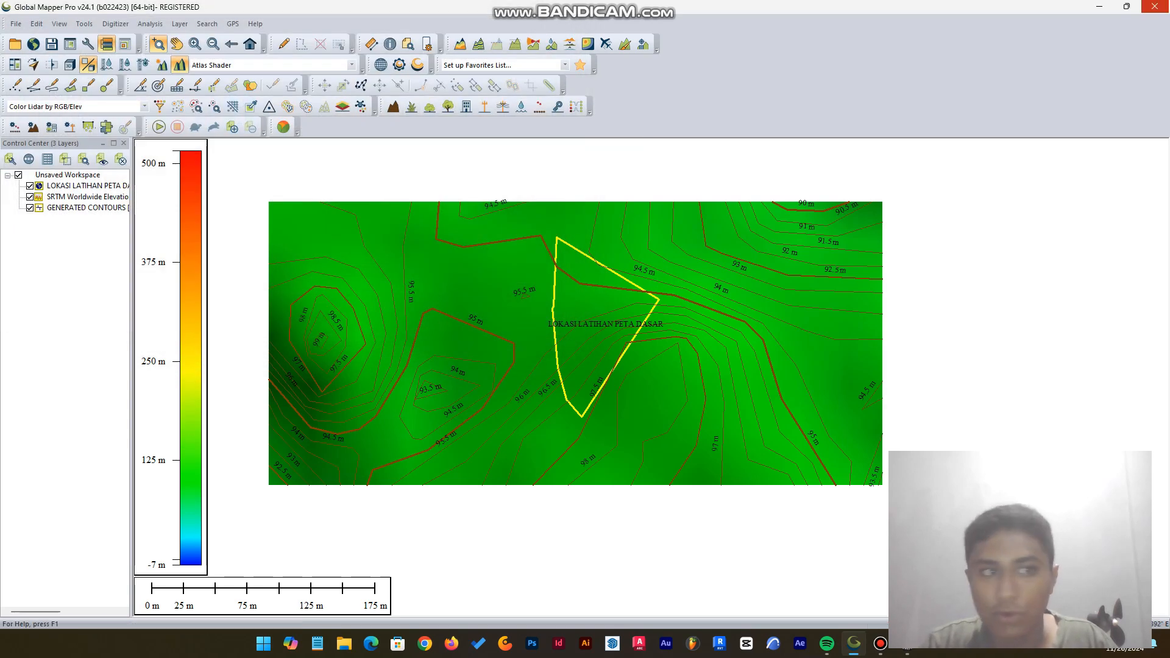
pyautogui.click(1154, 7)
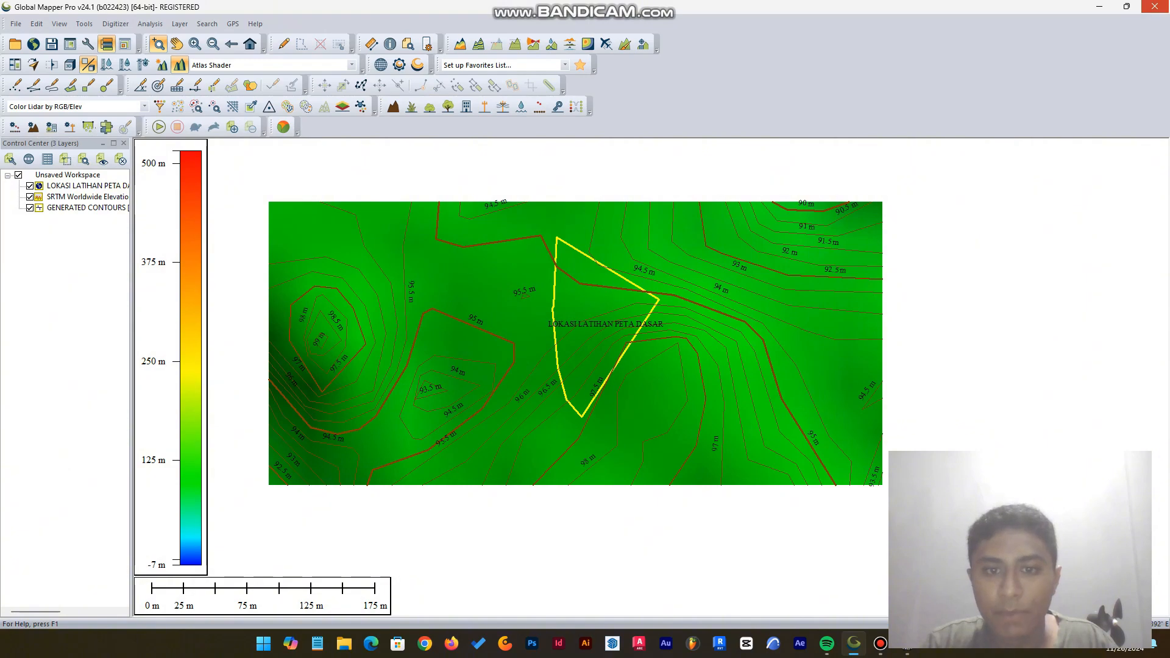
pyautogui.click(627, 351)
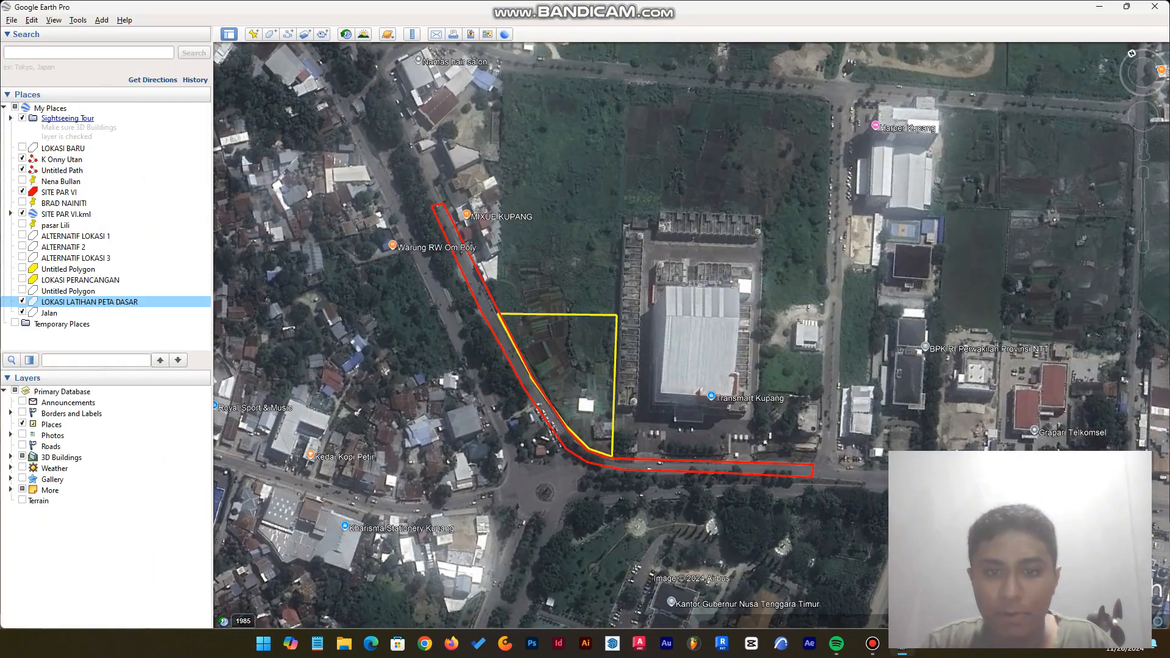
# Step: Hide the Jalan road polygon so only the LOKASI LATIHAN PETA DASAR outline is shown around the site
pyautogui.scroll(2, 481, 288)
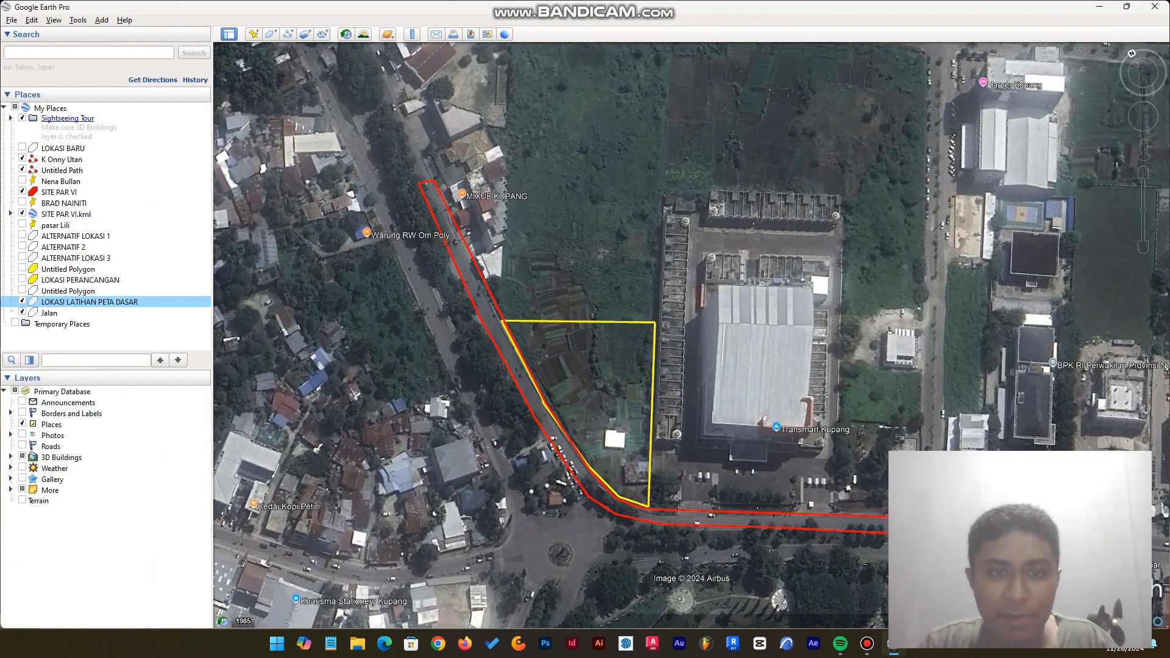
pyautogui.scroll(-3, 451, 234)
pyautogui.scroll(1, 593, 365)
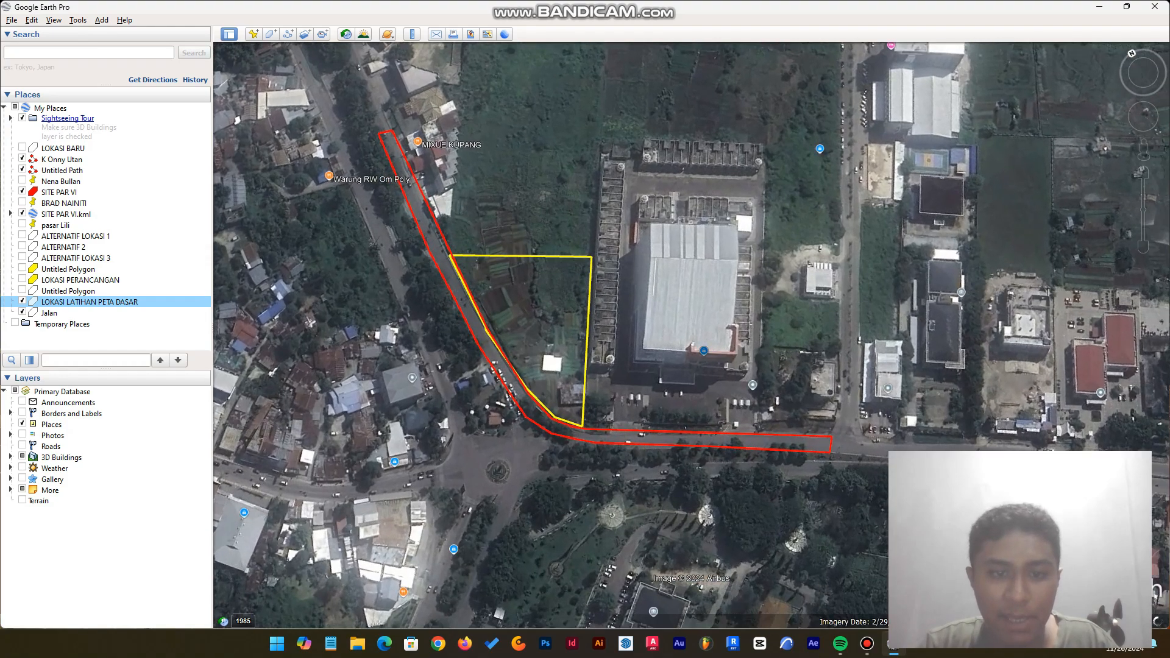
pyautogui.click(22, 313)
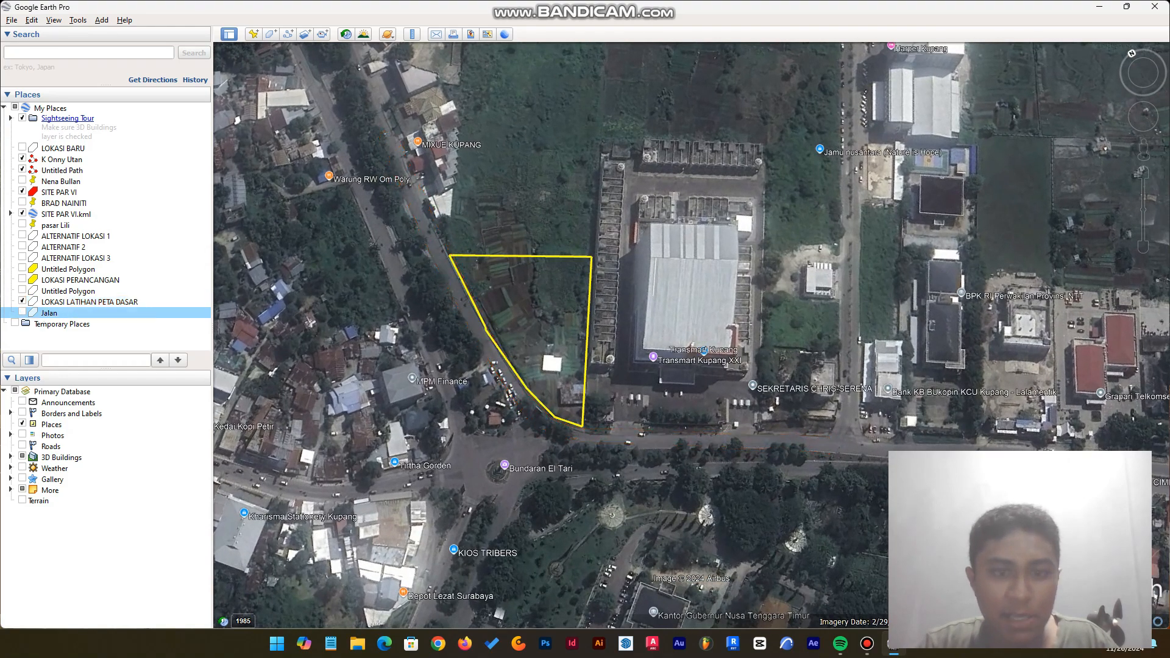
# Step: Frame the satellite view around the yellow site polygon, including Transmart Kupang and the Bundaran El Tari roundabout
pyautogui.scroll(-1, 707, 348)
pyautogui.moveTo(707, 348); pyautogui.dragTo(707, 356, button='middle')
pyautogui.scroll(2, 603, 278)
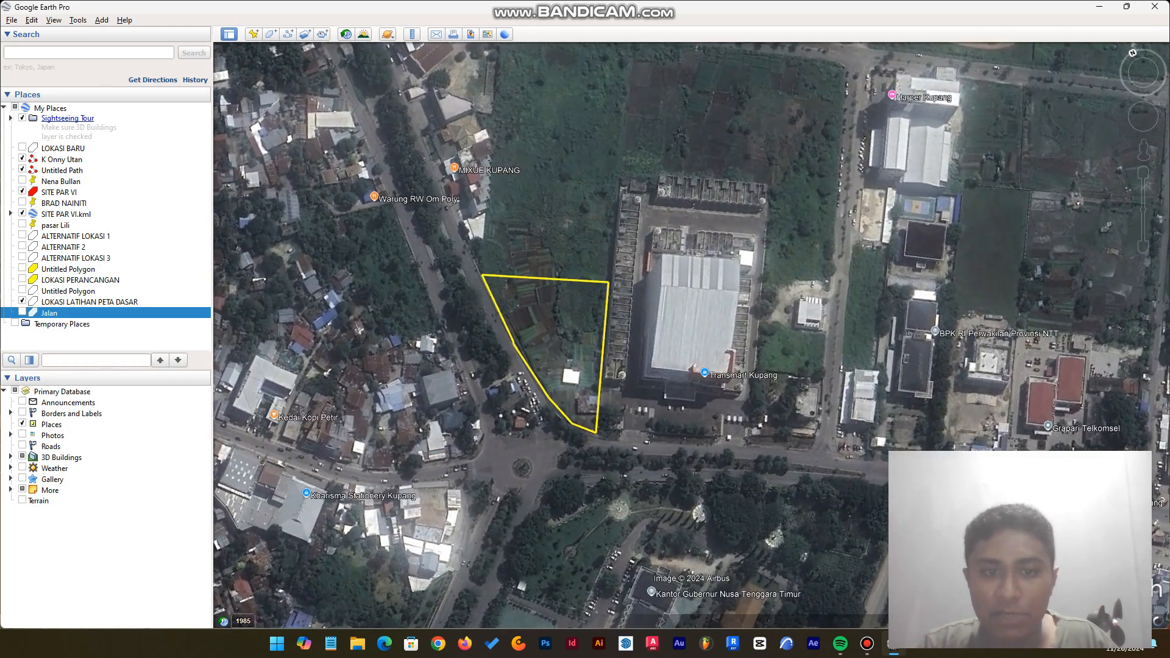
pyautogui.press('Left')
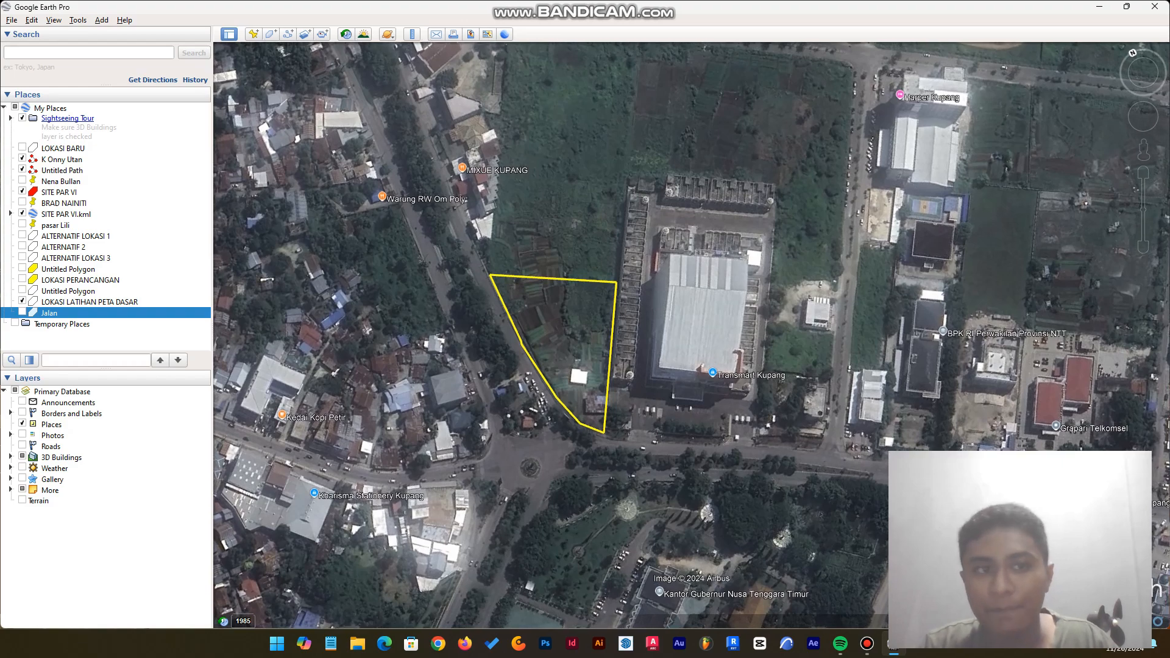
pyautogui.press('Left')
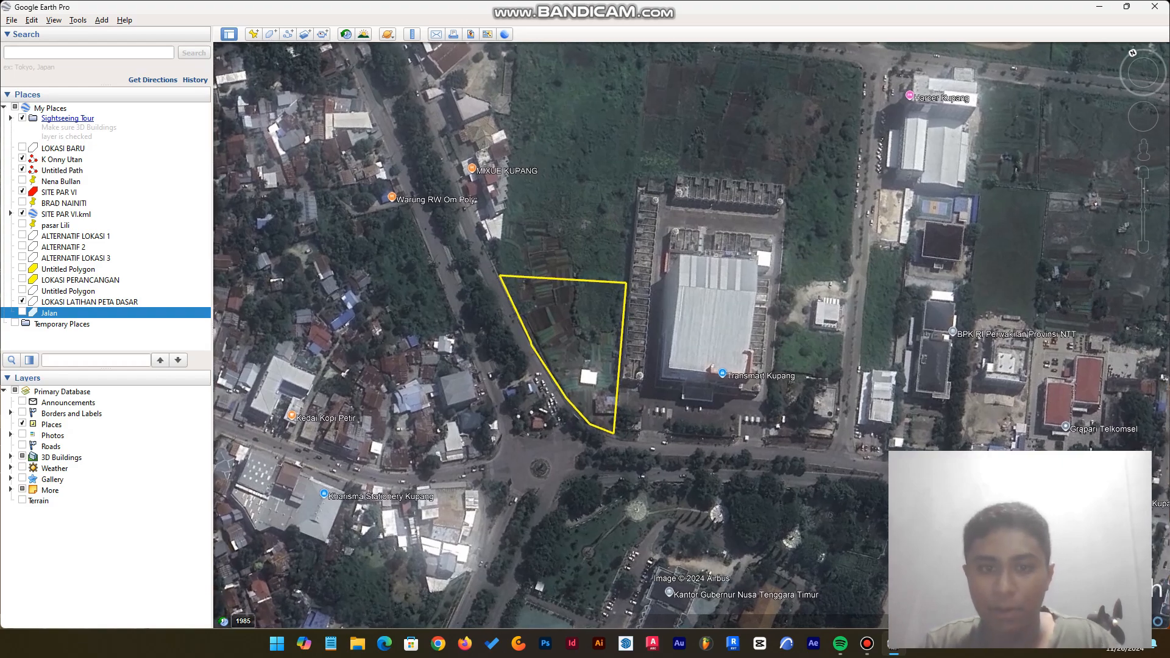
pyautogui.scroll(-2, 609, 311)
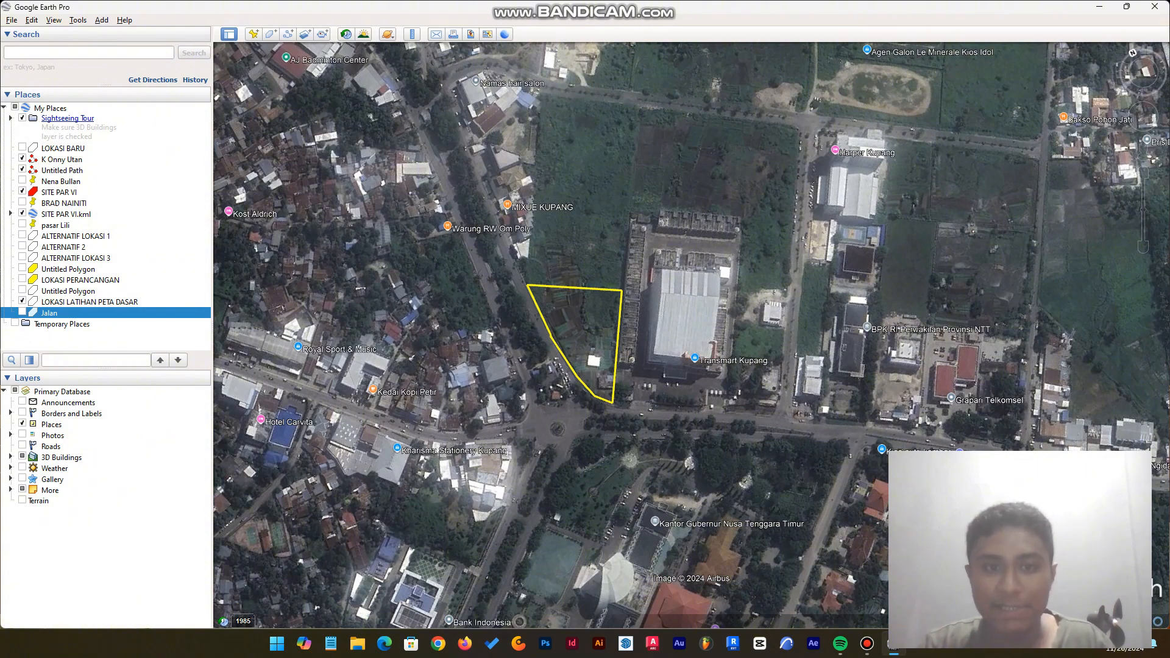
pyautogui.scroll(2, 616, 295)
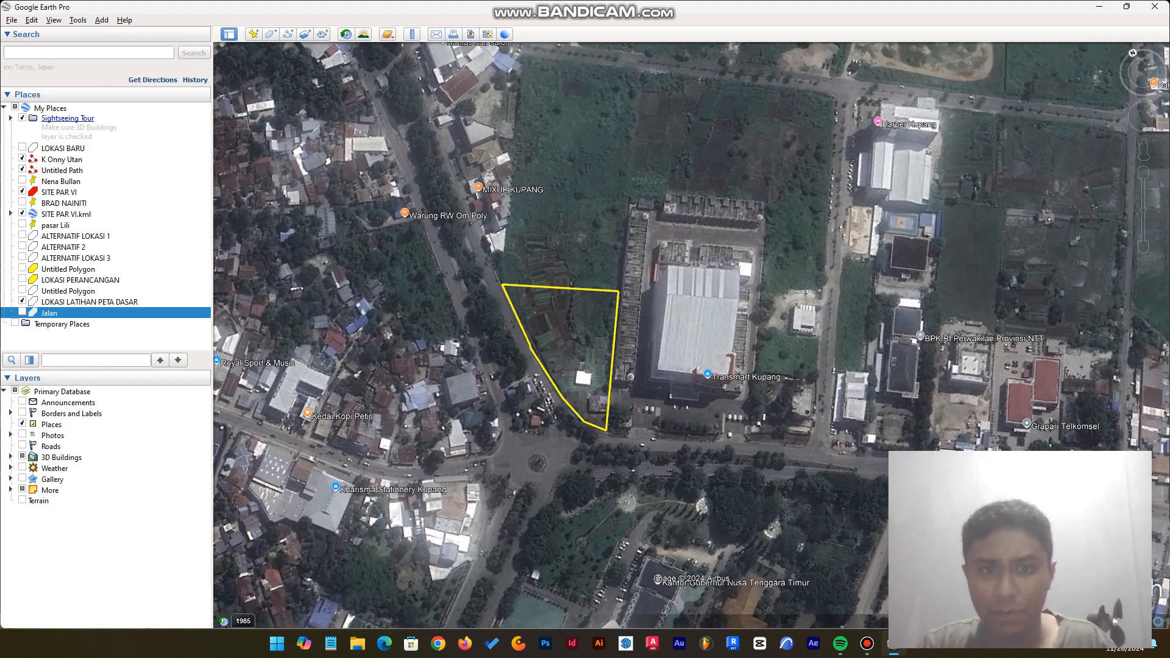
pyautogui.press('Left')
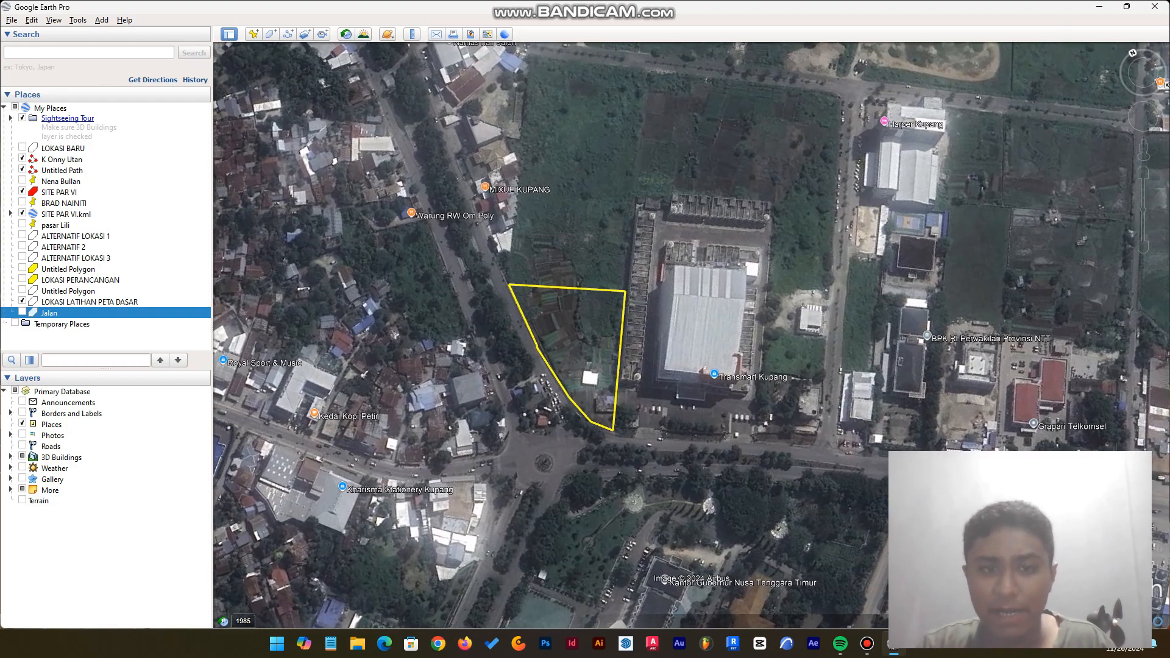
pyautogui.scroll(3, 607, 271)
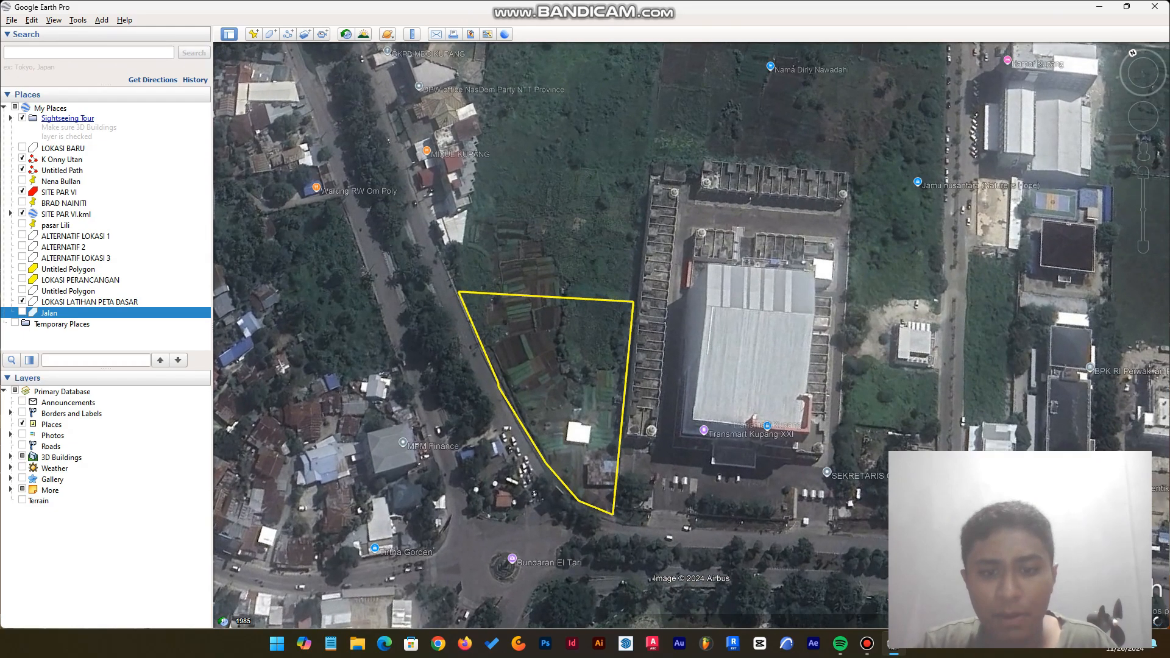
pyautogui.scroll(-2, 643, 394)
pyautogui.scroll(2, 628, 423)
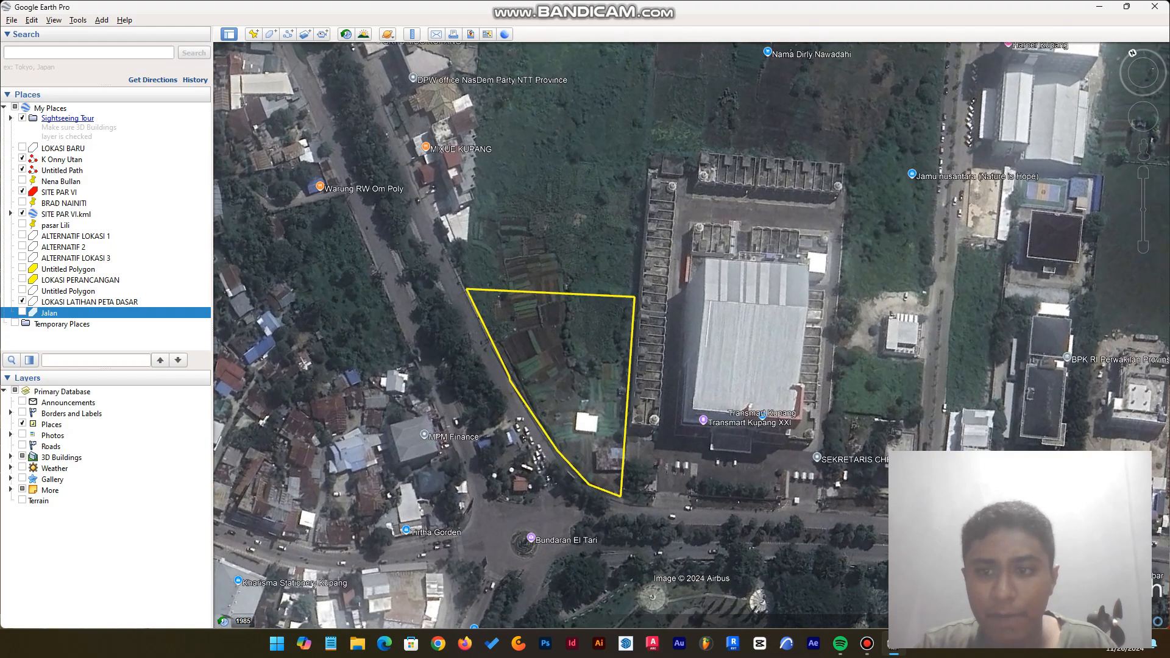
pyautogui.moveTo(628, 423); pyautogui.dragTo(667, 412)
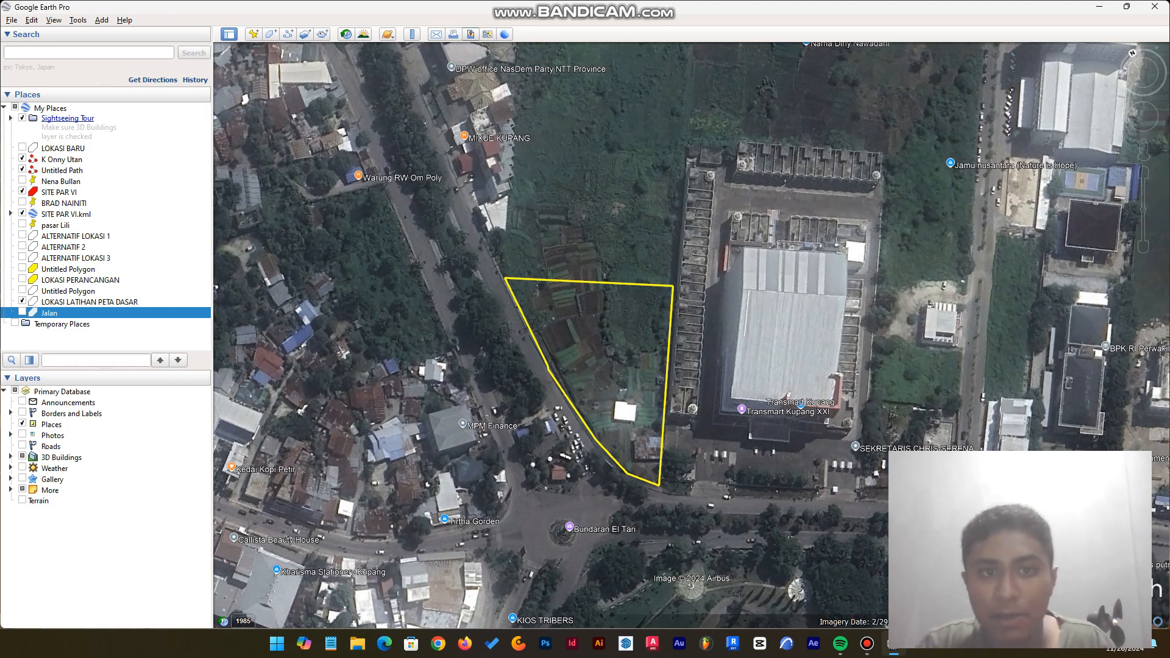
# Step: Start saving the map view as an image and turn off the title and description, legend, scale and compass
pyautogui.click(470, 34)
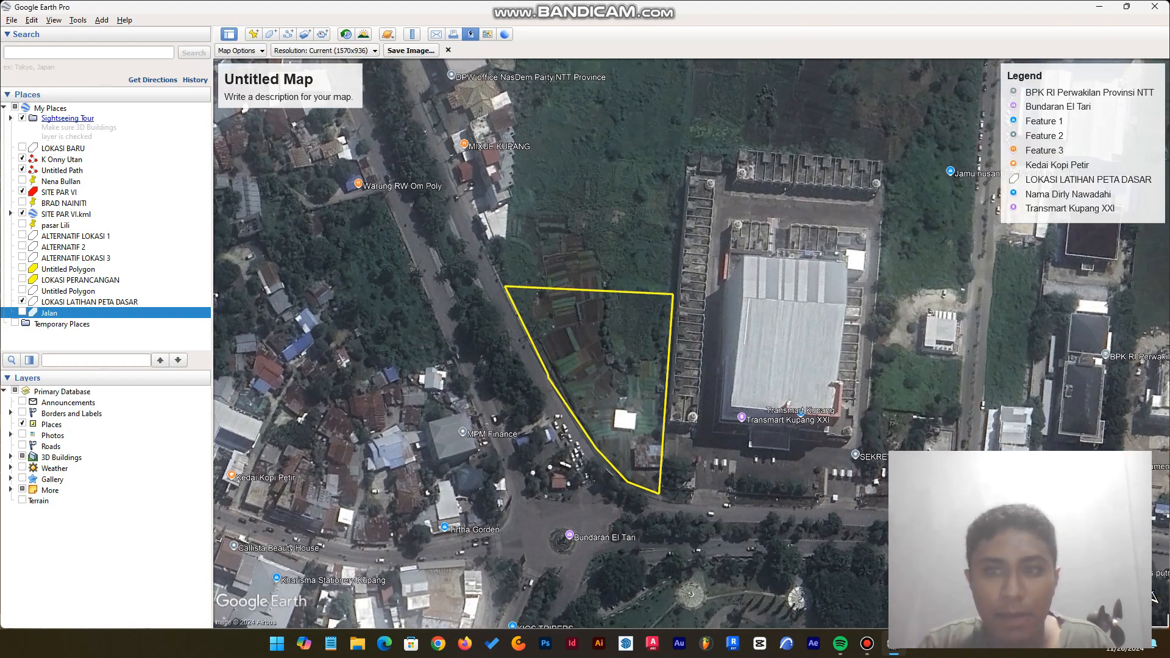
pyautogui.click(240, 51)
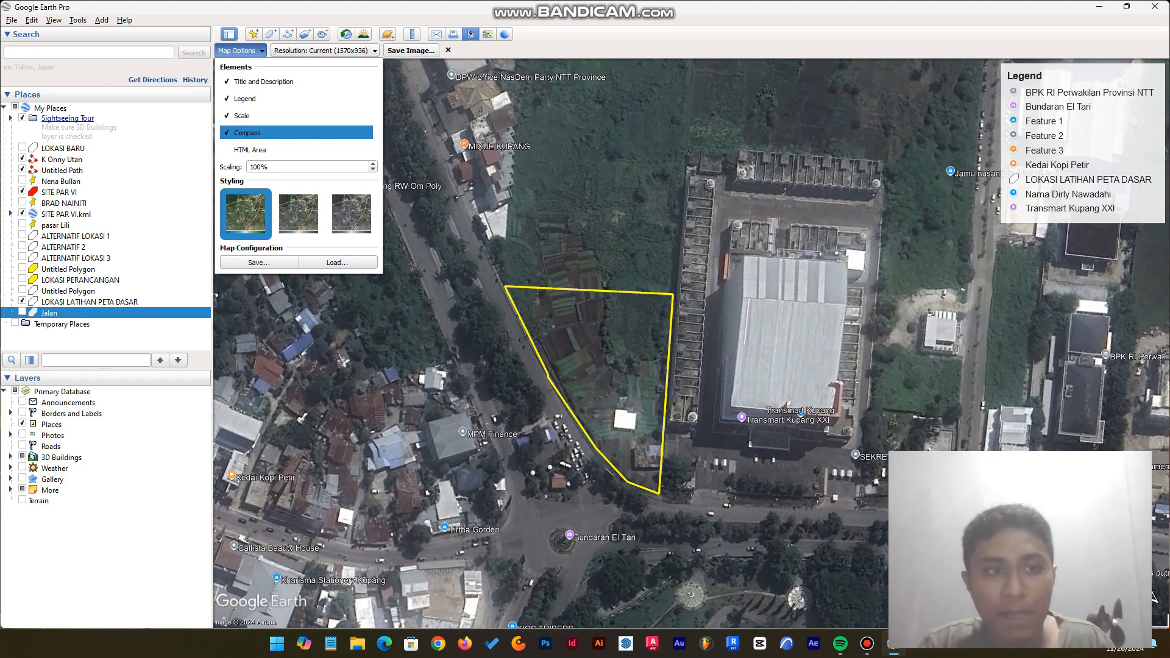
pyautogui.click(246, 133)
pyautogui.click(242, 116)
pyautogui.click(244, 98)
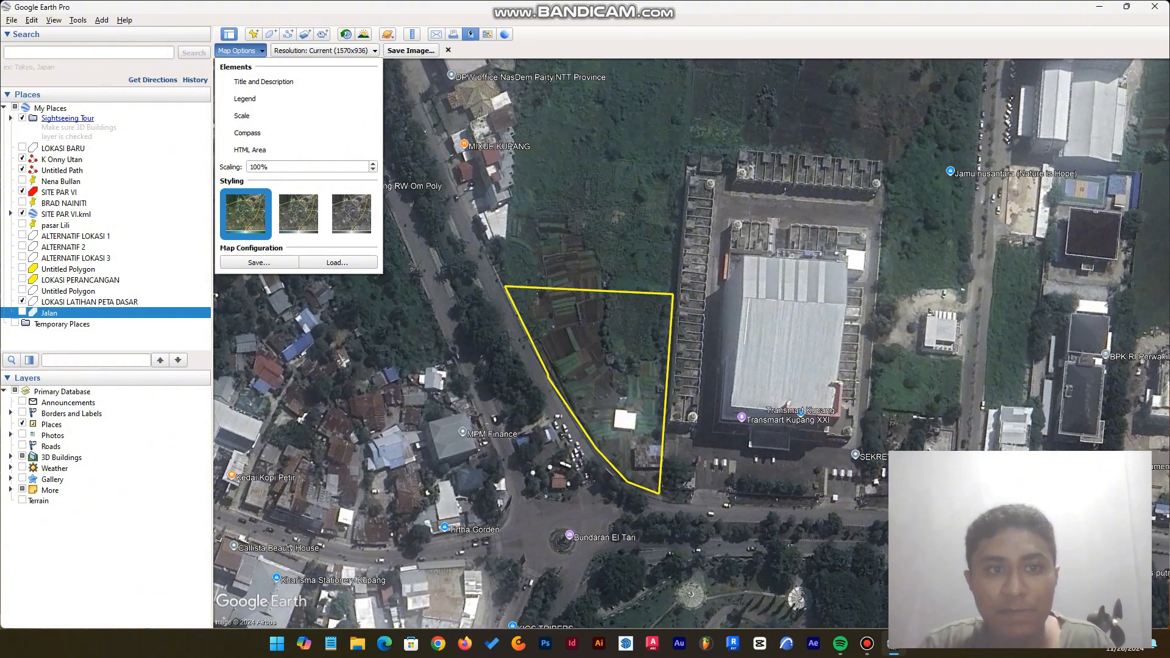
# Step: Save the map view to the BRAD ZONE (D:) drive as a JPEG image named Base Digitasi
pyautogui.press('Escape')
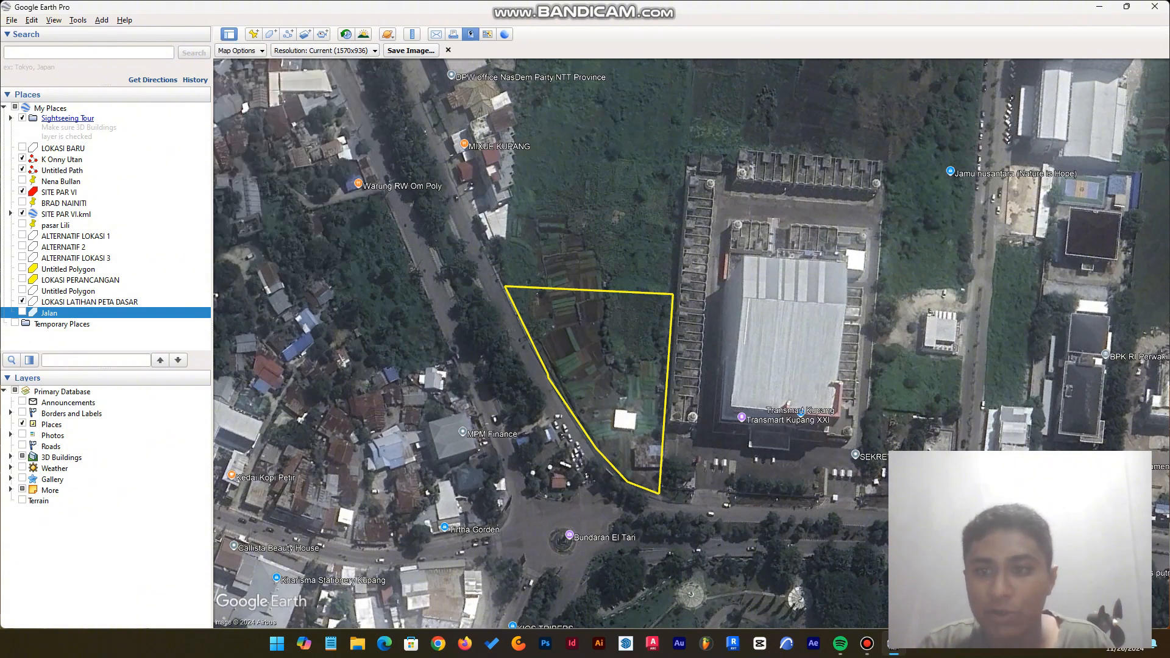
pyautogui.click(411, 50)
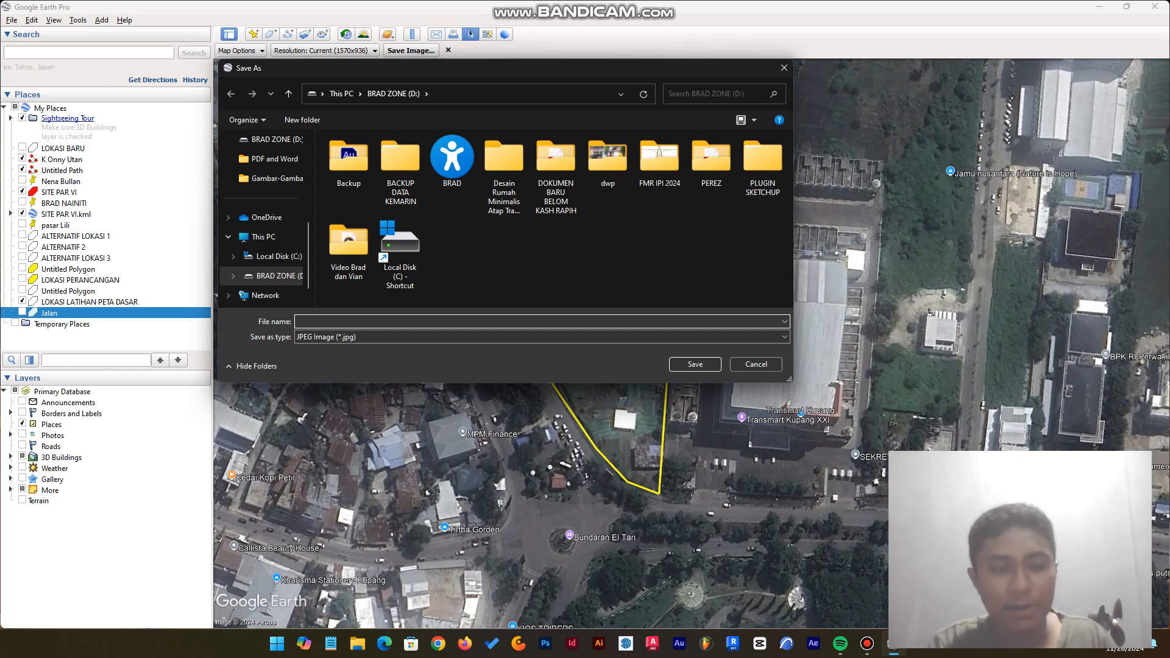
pyautogui.write('Base Digitasi')
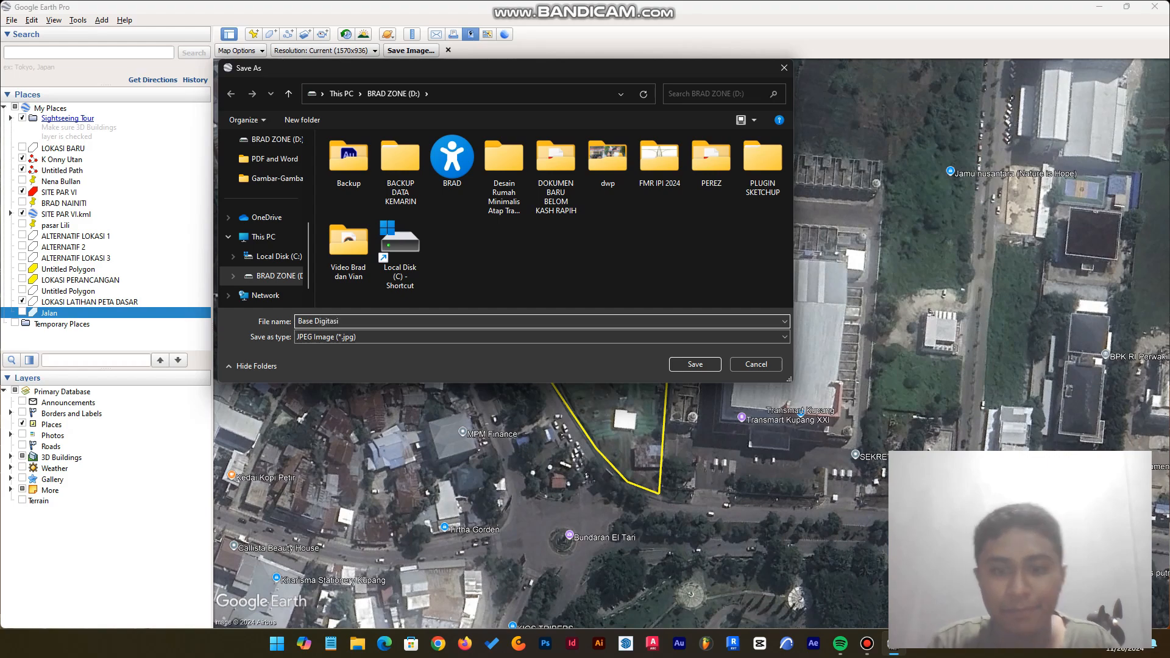
pyautogui.press('Return')
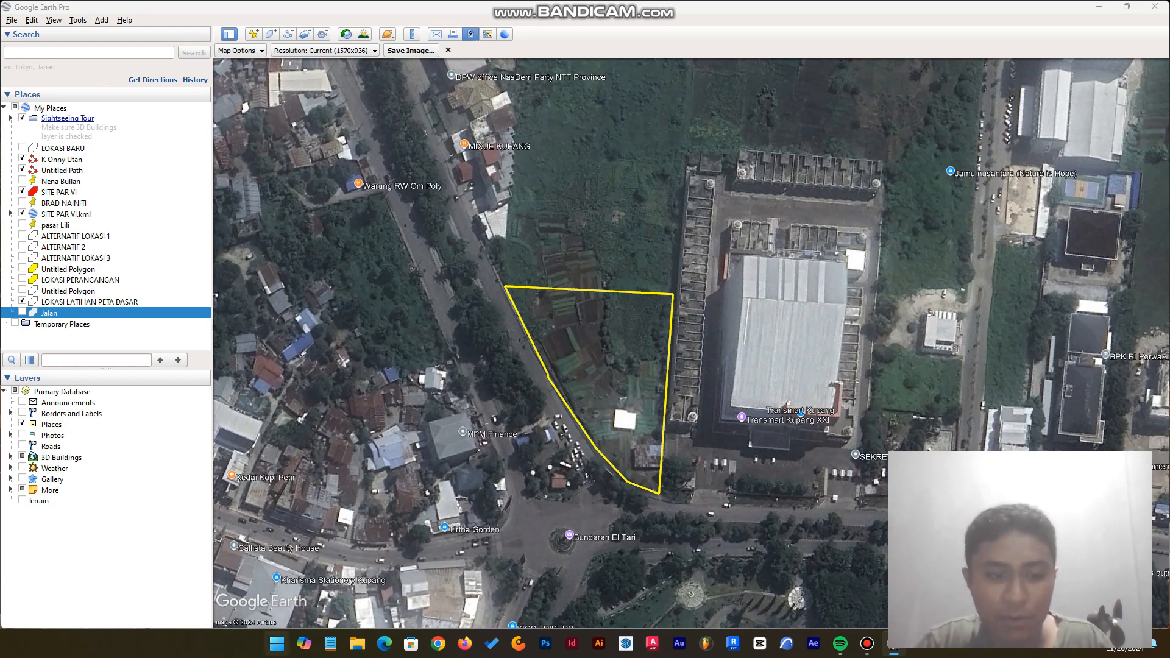
# Step: Launch AutoCAD Architecture 2024 and minimize Google Earth Pro
pyautogui.press('super')
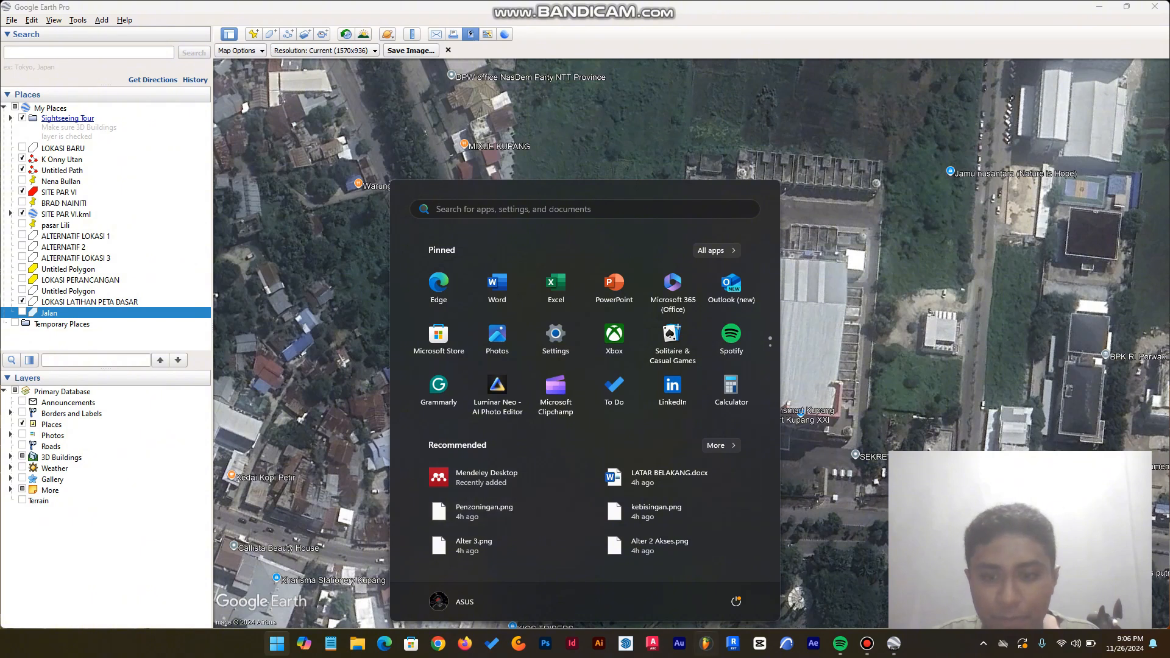
pyautogui.press('super')
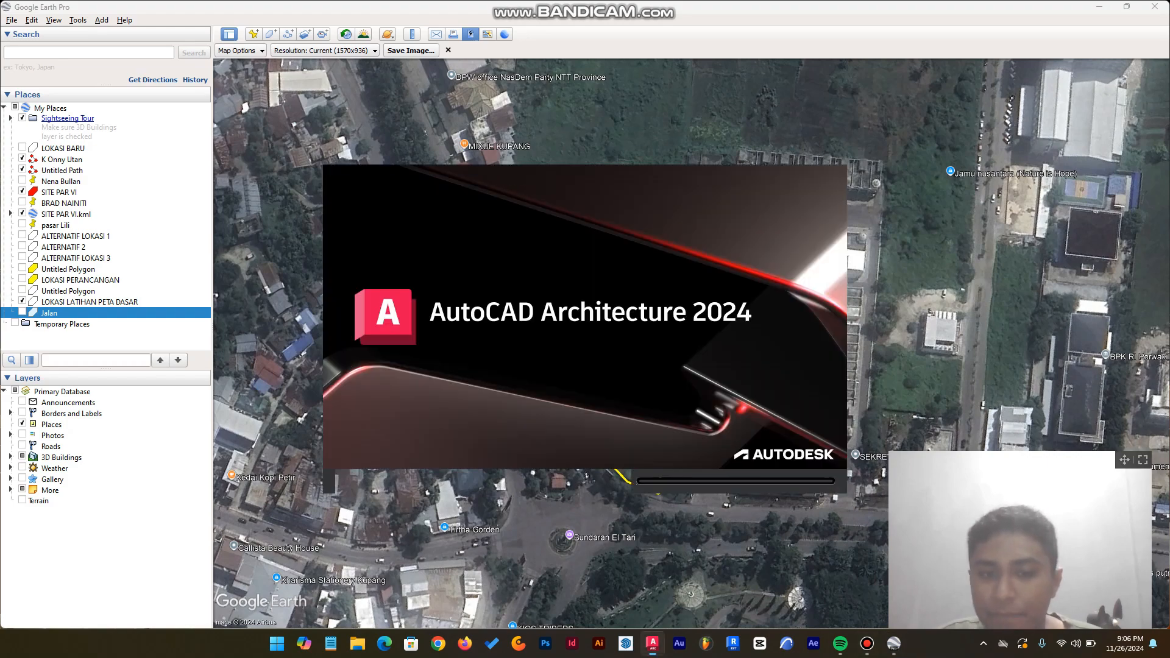
pyautogui.click(1098, 7)
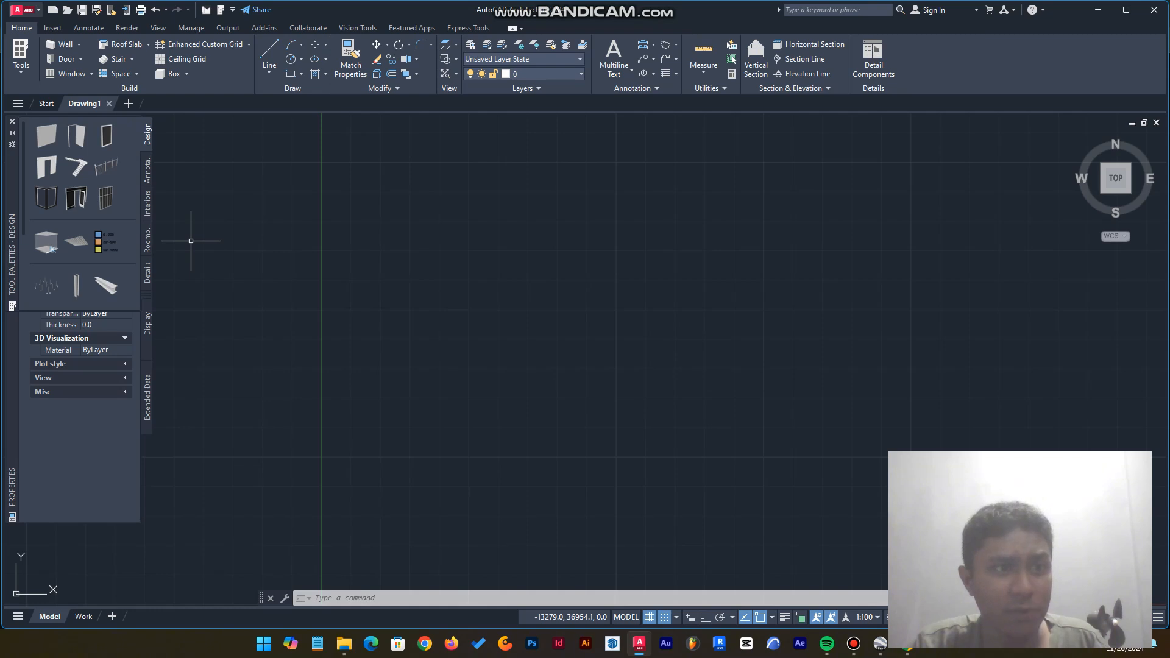
# Step: Open the drawing DATA KONTUR TAPAK LATIHAN.DWG from the BRAD ZONE (D:) drive
pyautogui.click(25, 9)
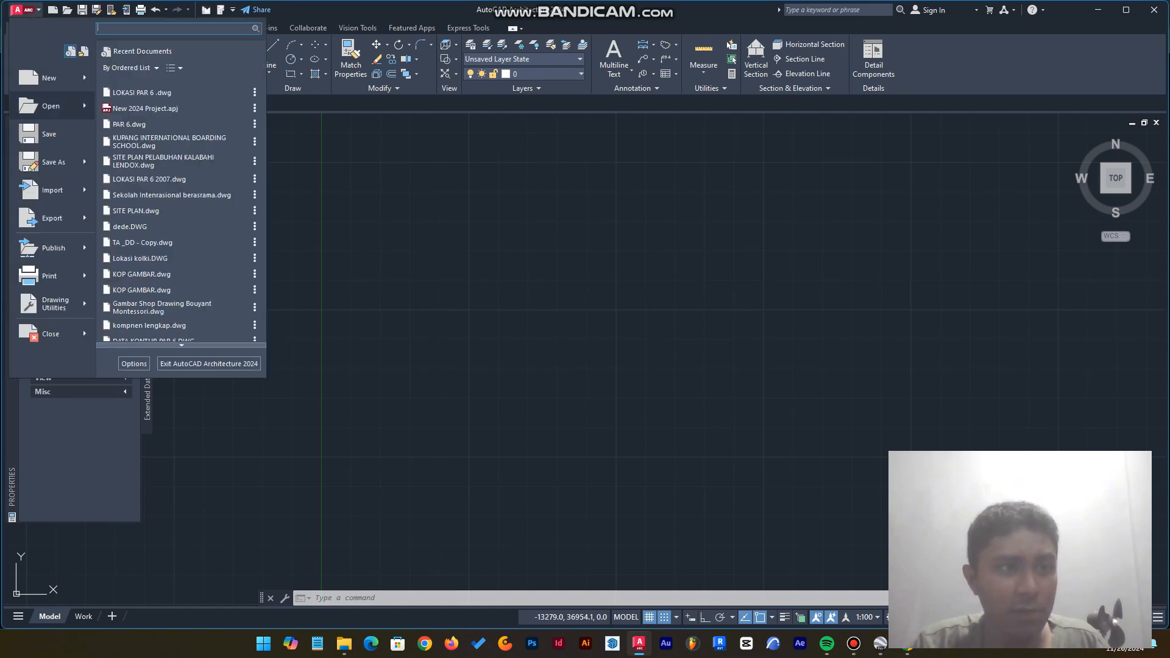
pyautogui.click(50, 105)
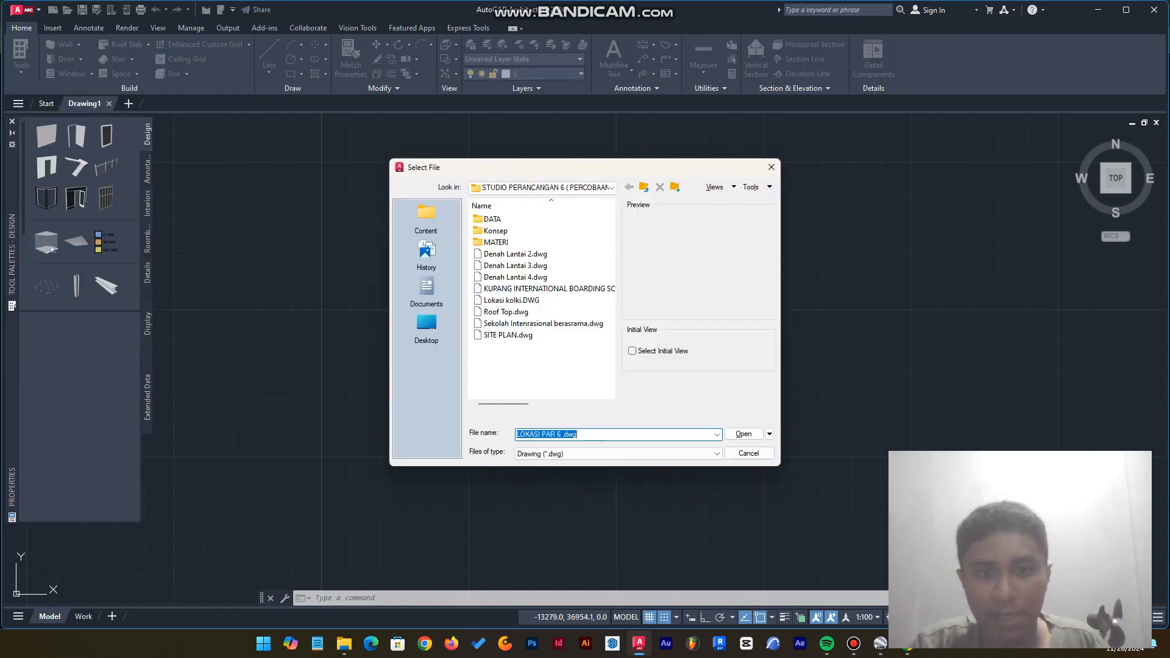
pyautogui.click(542, 188)
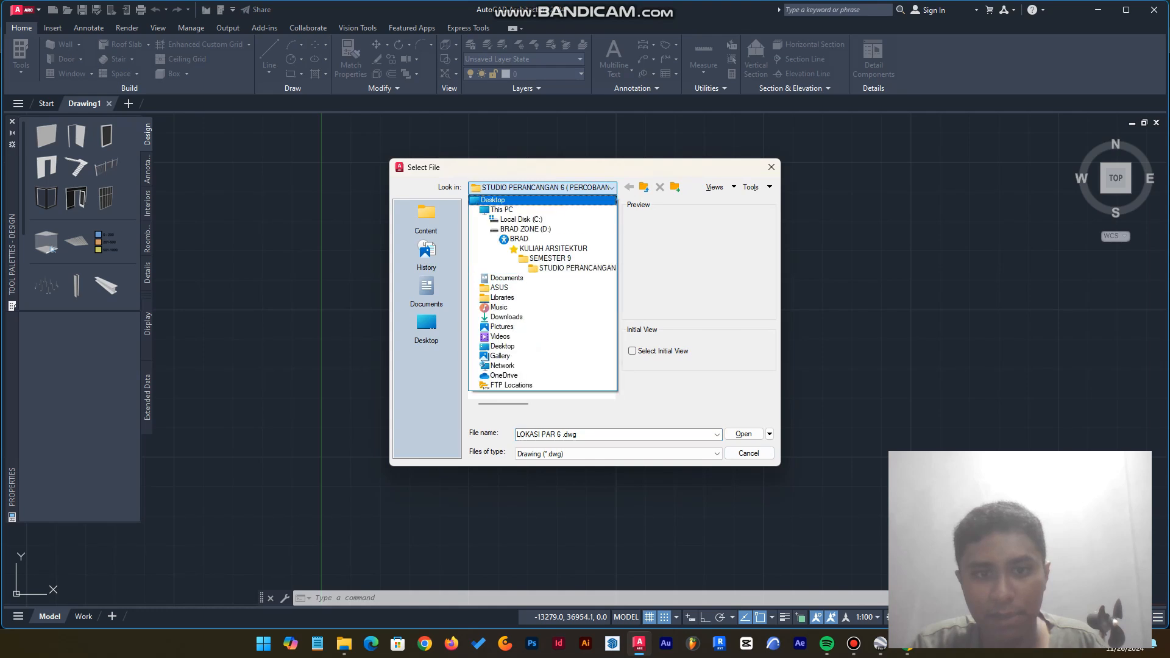
pyautogui.click(525, 229)
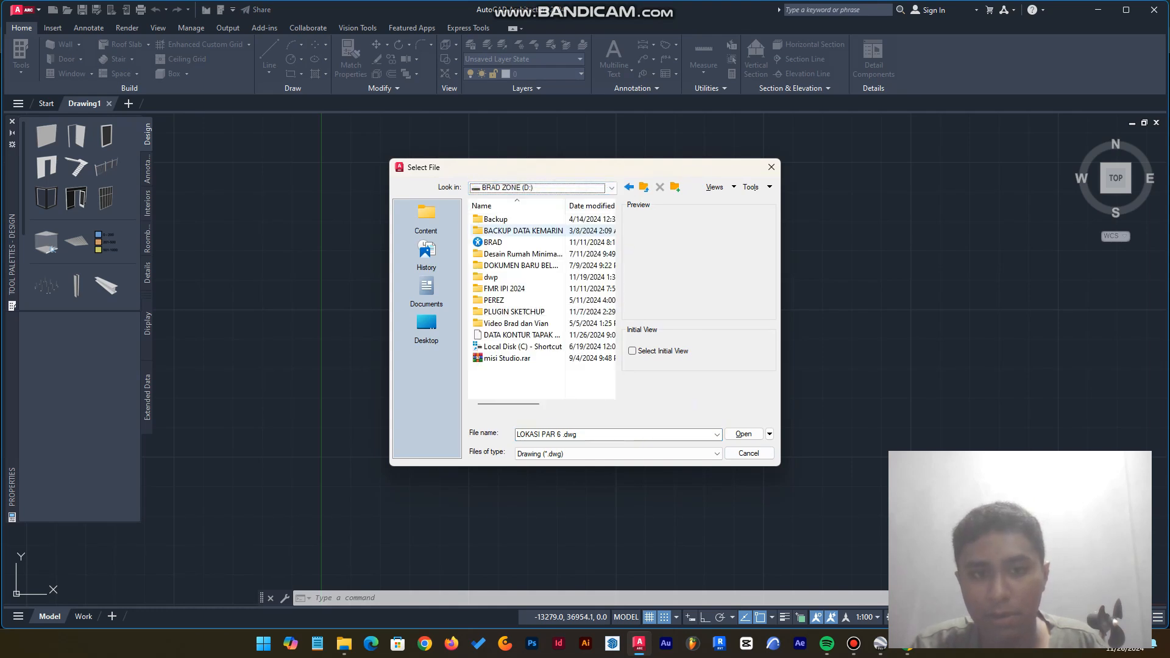
pyautogui.click(521, 334)
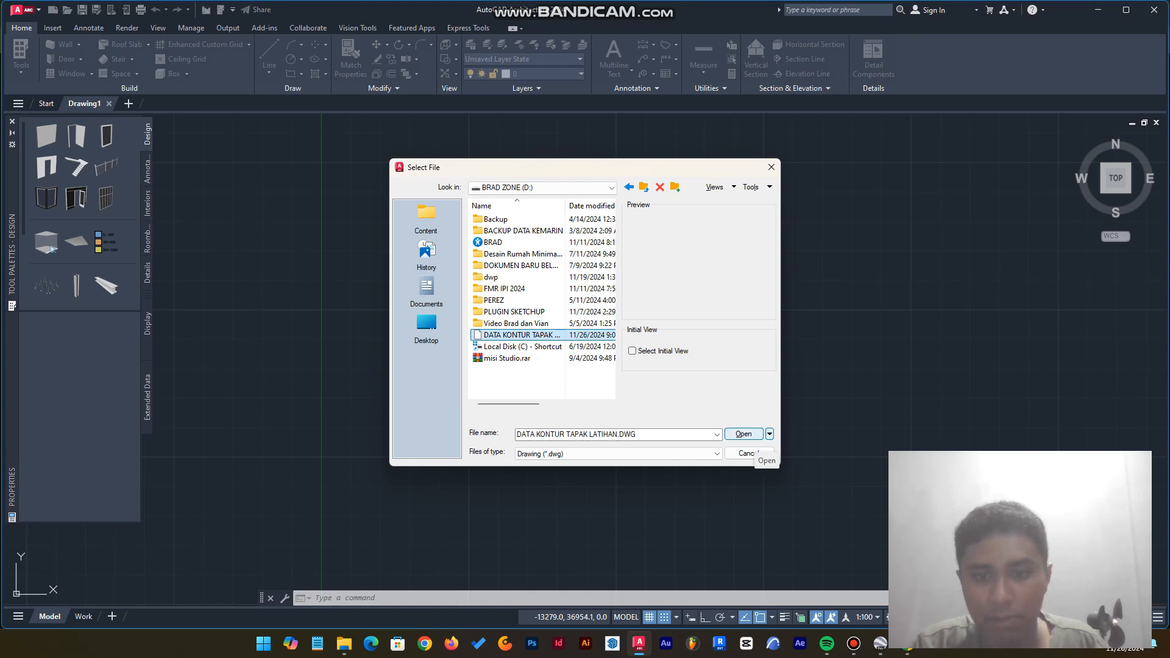
pyautogui.press('Return')
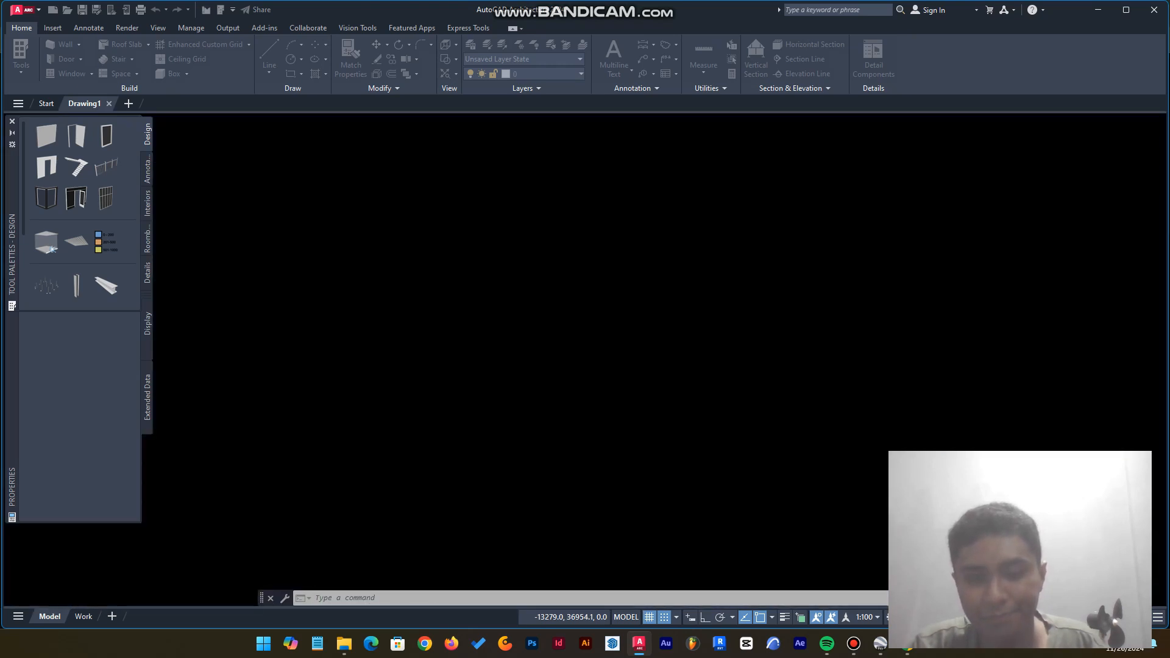
pyautogui.press('Return')
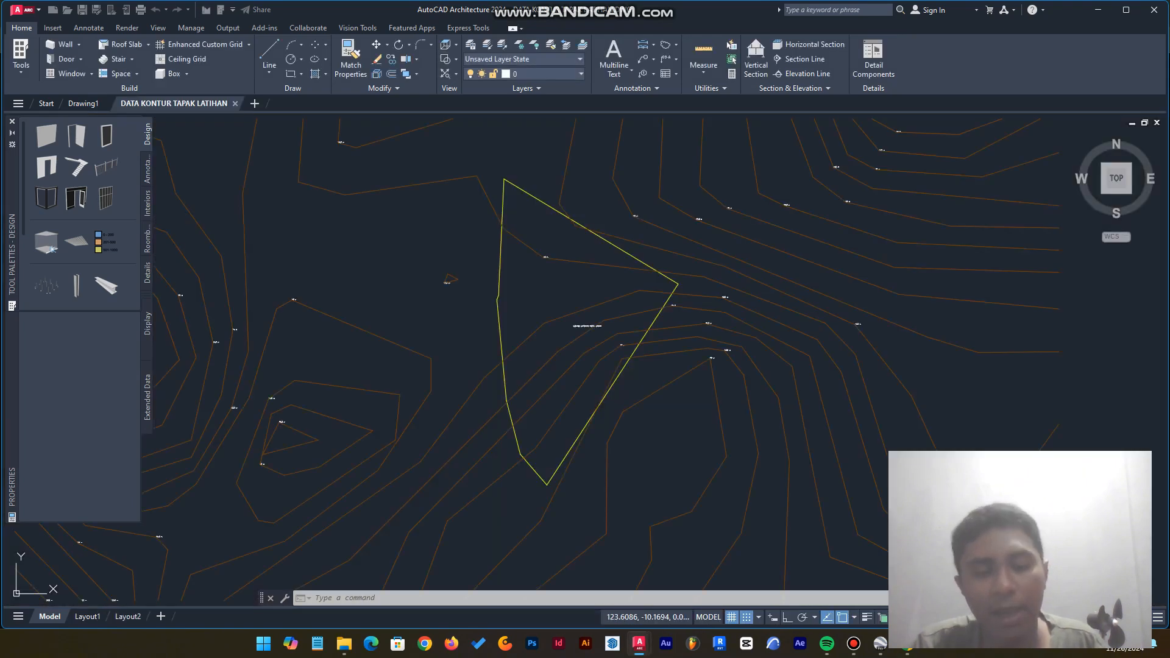
# Step: Examine the contour lines, their elevation labels and the yellow site outline with its LOKASI LATIHAN PETA DASAR label
pyautogui.press('alt')
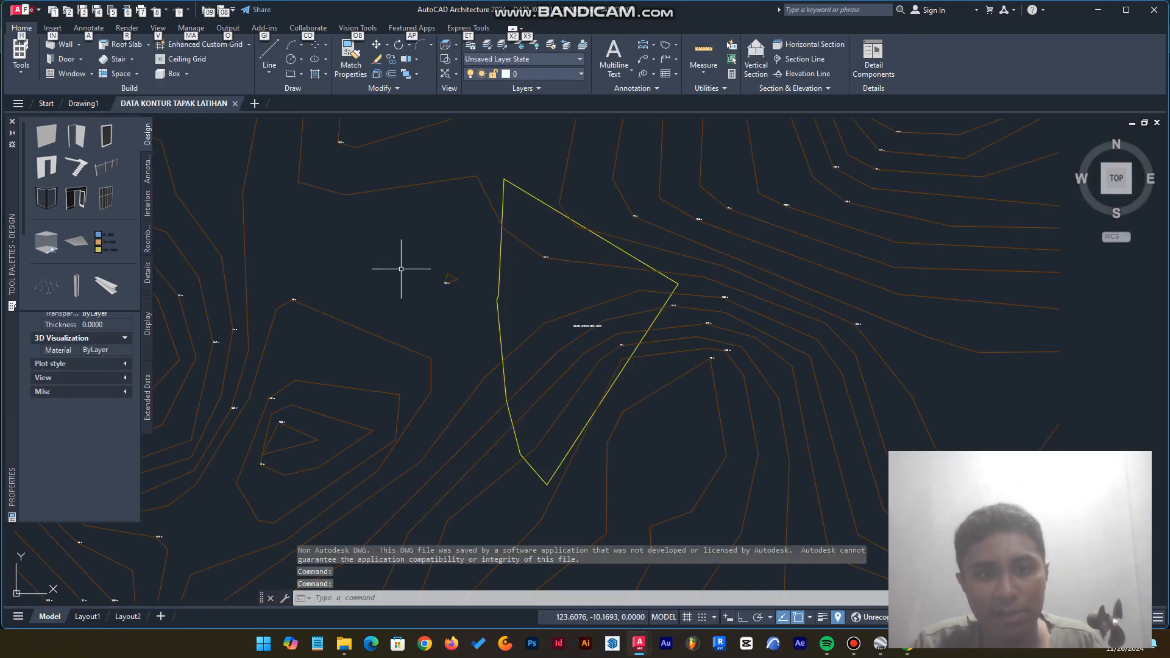
pyautogui.scroll(-4, 401, 265)
pyautogui.scroll(3, 373, 283)
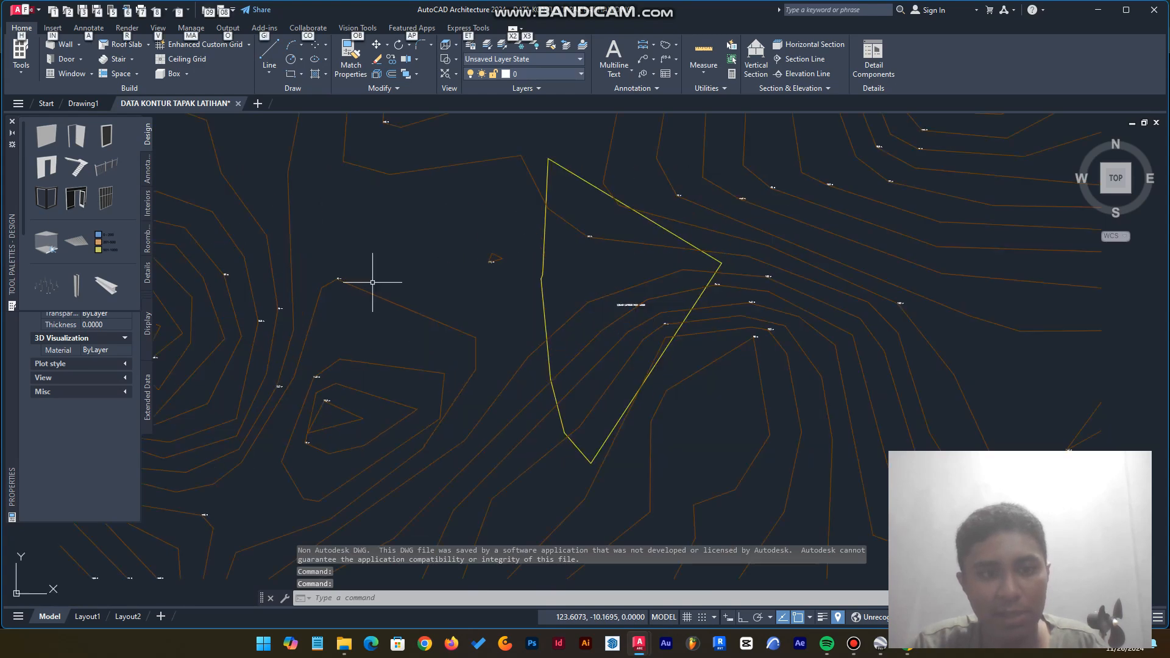
pyautogui.scroll(5, 633, 308)
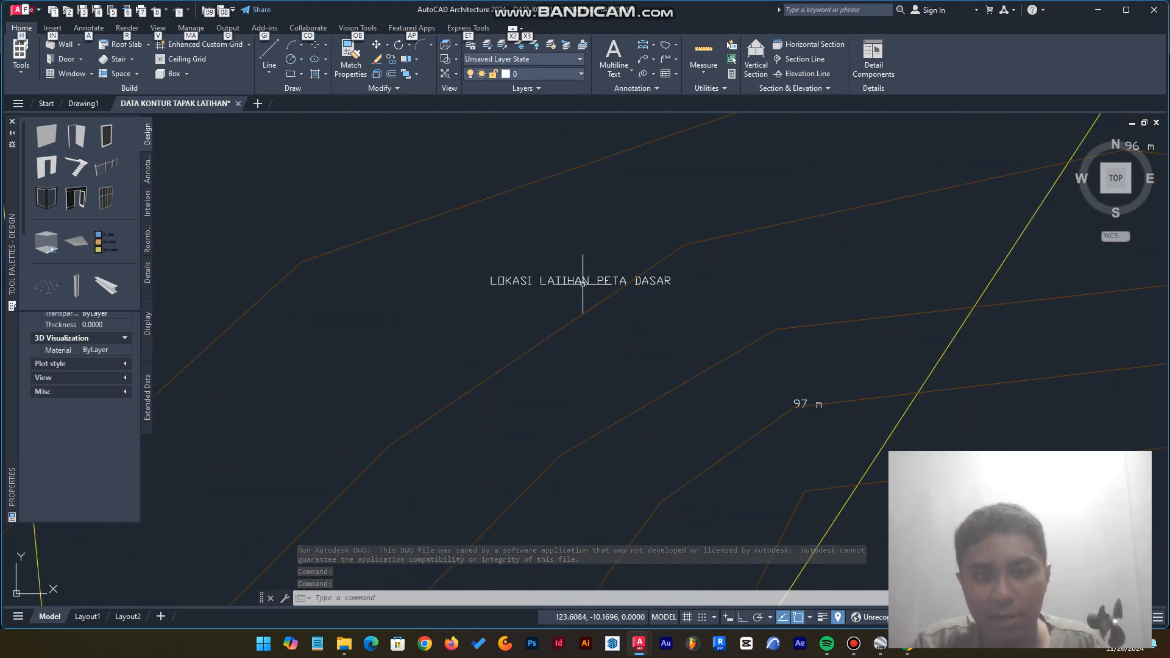
pyautogui.click(580, 282)
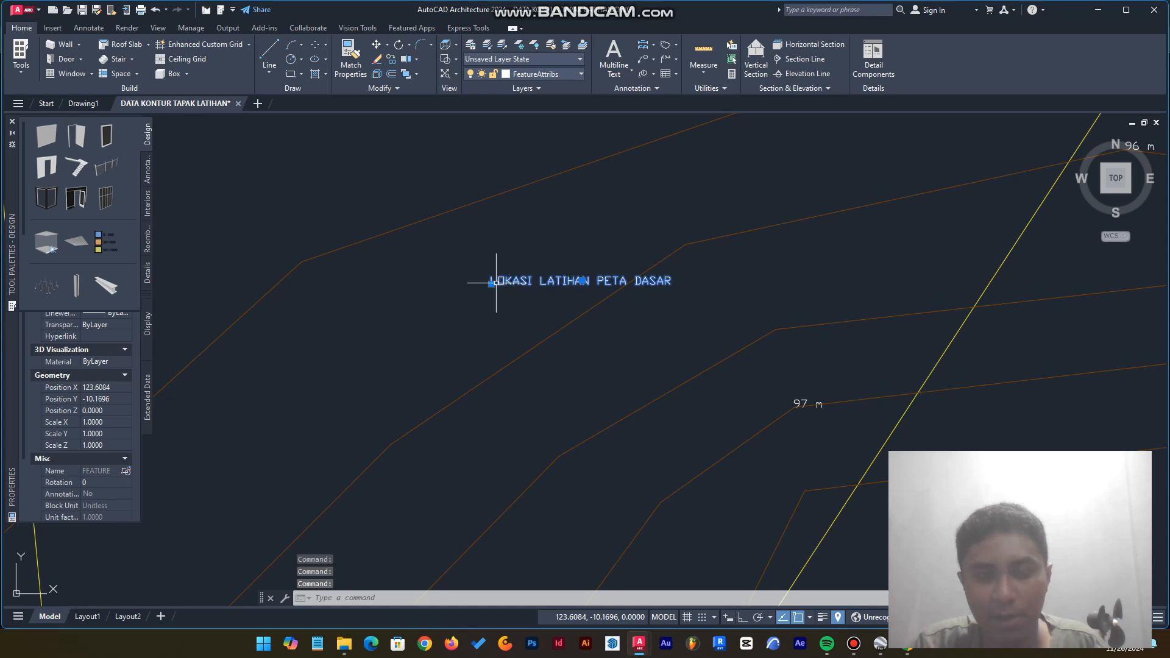
pyautogui.press('Escape')
pyautogui.scroll(-5, 496, 282)
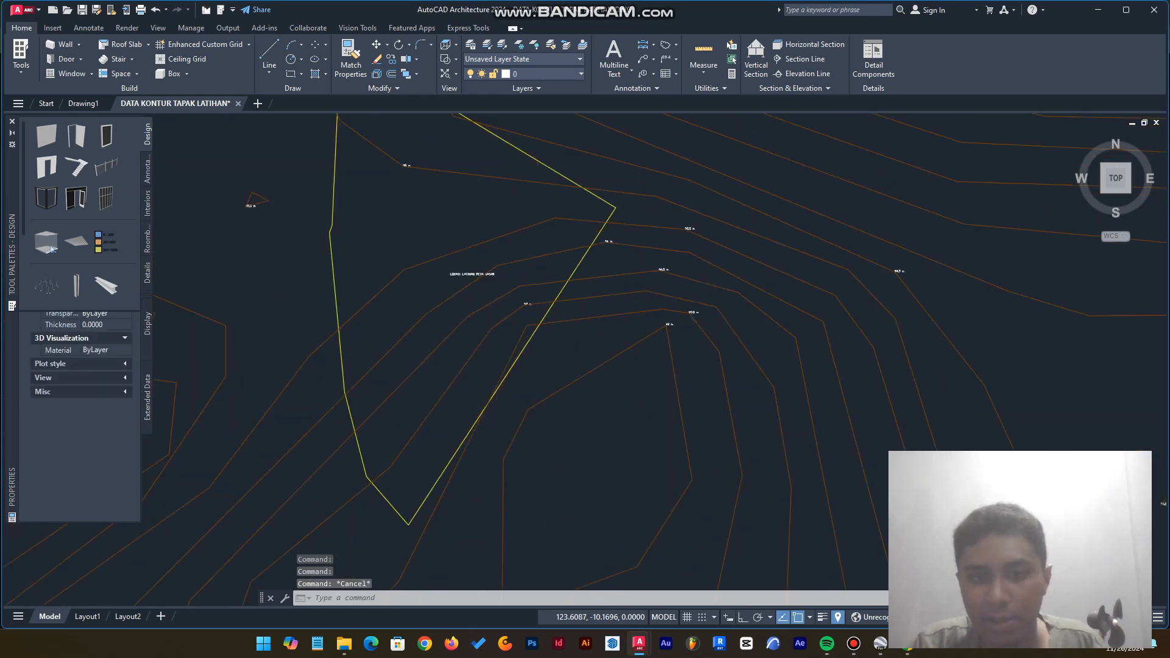
pyautogui.scroll(10, 529, 304)
pyautogui.scroll(-6, 539, 292)
pyautogui.scroll(3, 487, 275)
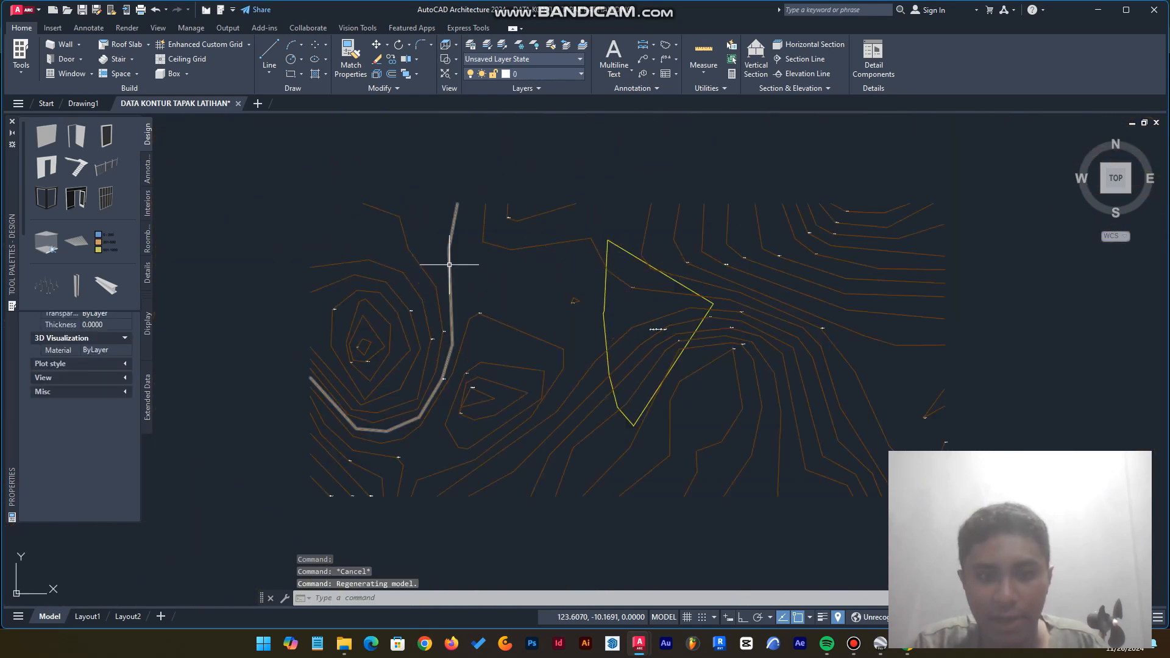
pyautogui.press('Escape')
pyautogui.press('Escape')
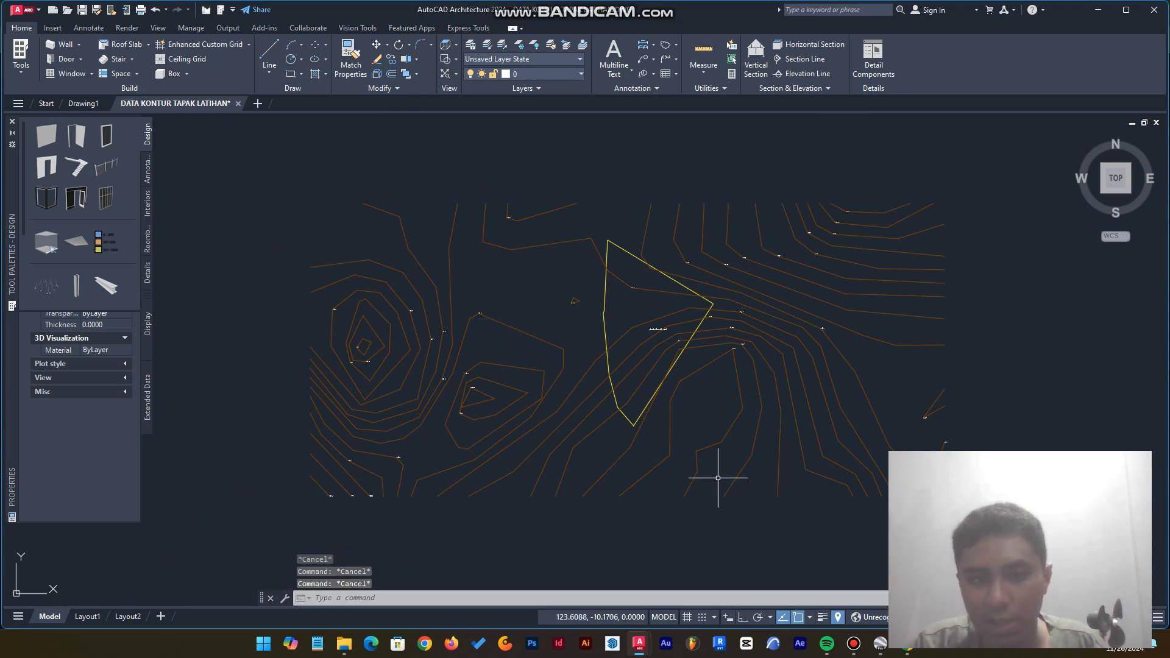
pyautogui.moveTo(670, 313); pyautogui.dragTo(578, 293, button='middle')
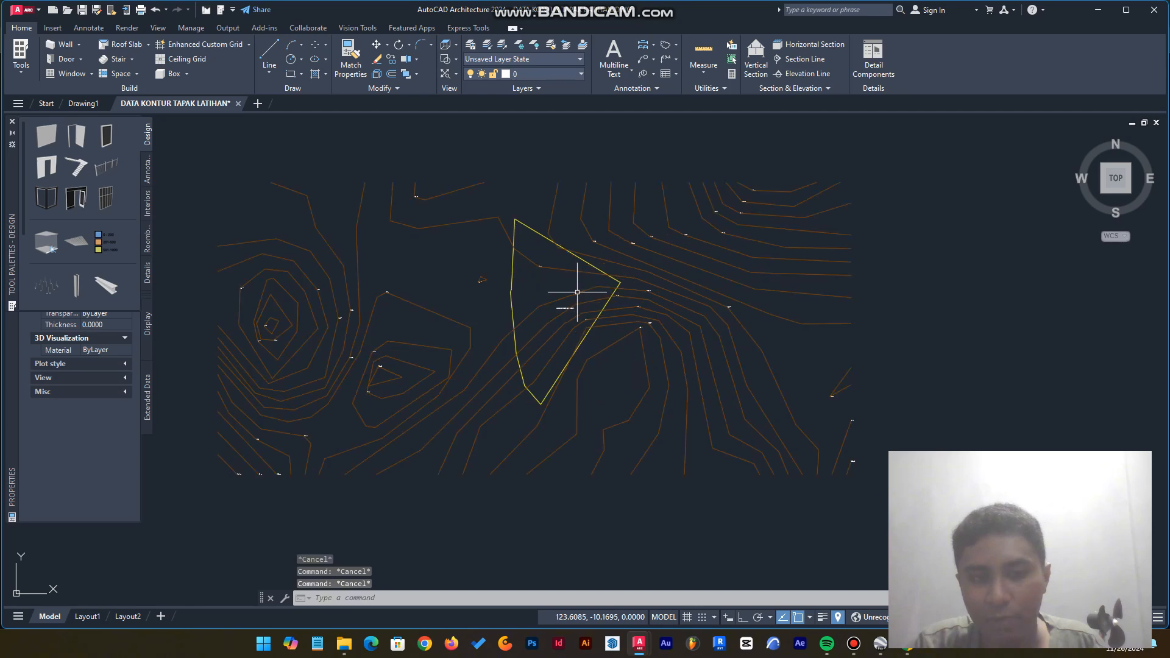
pyautogui.scroll(1, 577, 292)
pyautogui.scroll(-1, 548, 283)
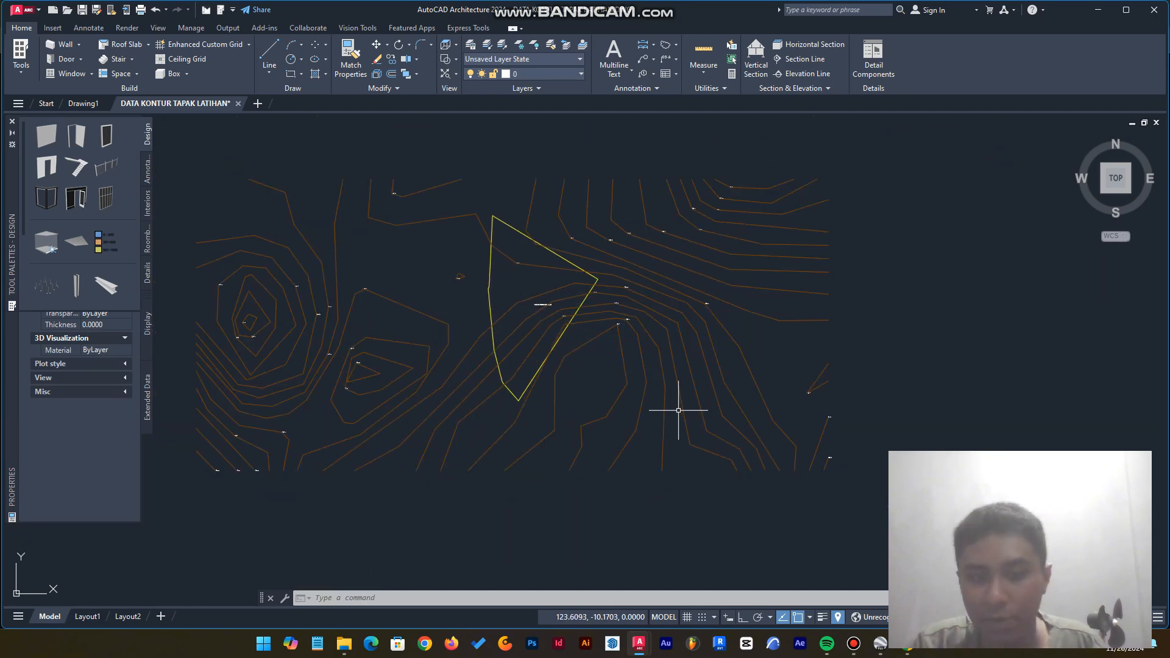
pyautogui.press('Escape')
pyautogui.press('Escape')
pyautogui.press('Escape')
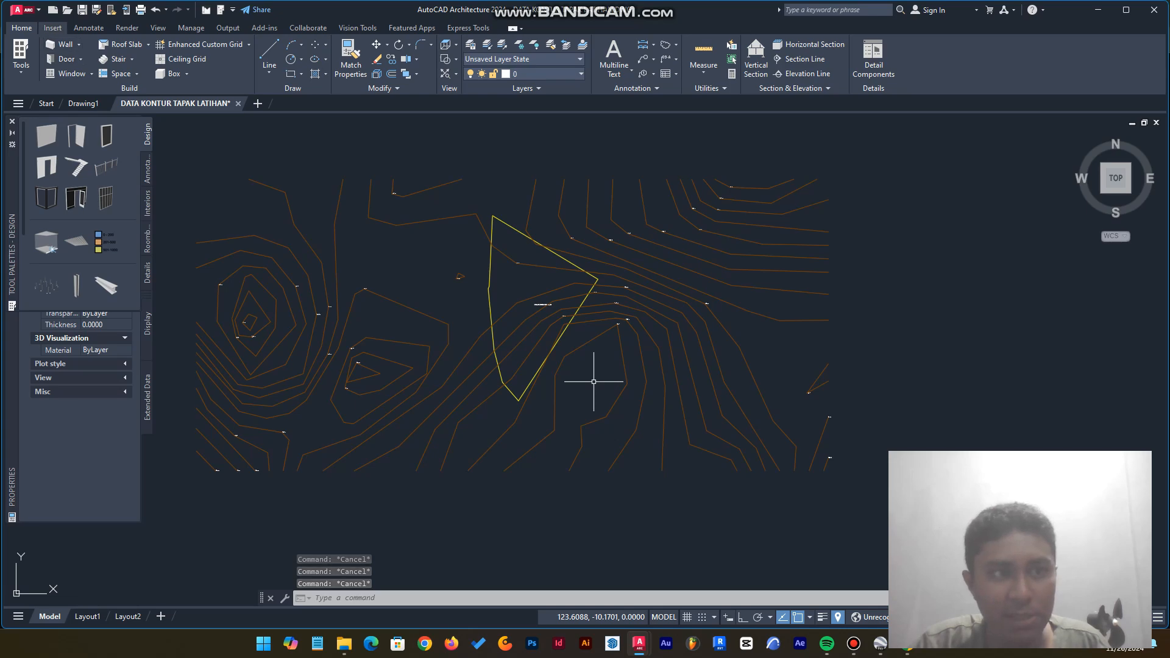
# Step: Start attaching a reference file and choose Base Digitasi.jpg from the BRAD ZONE (D:) drive
pyautogui.click(52, 27)
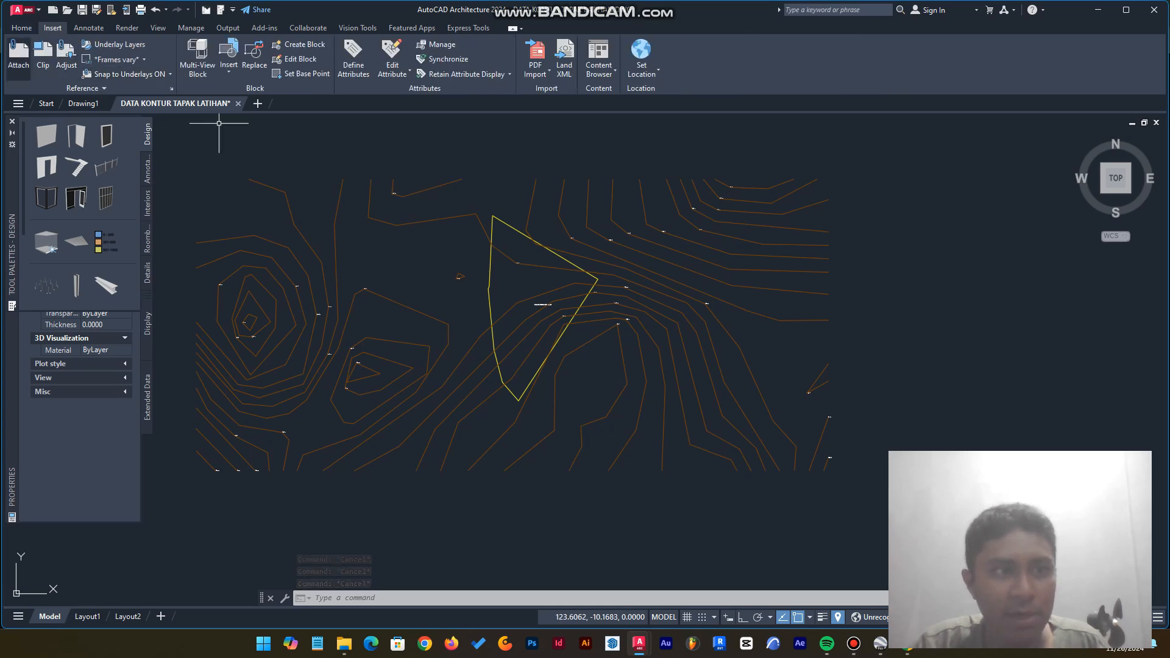
pyautogui.click(18, 54)
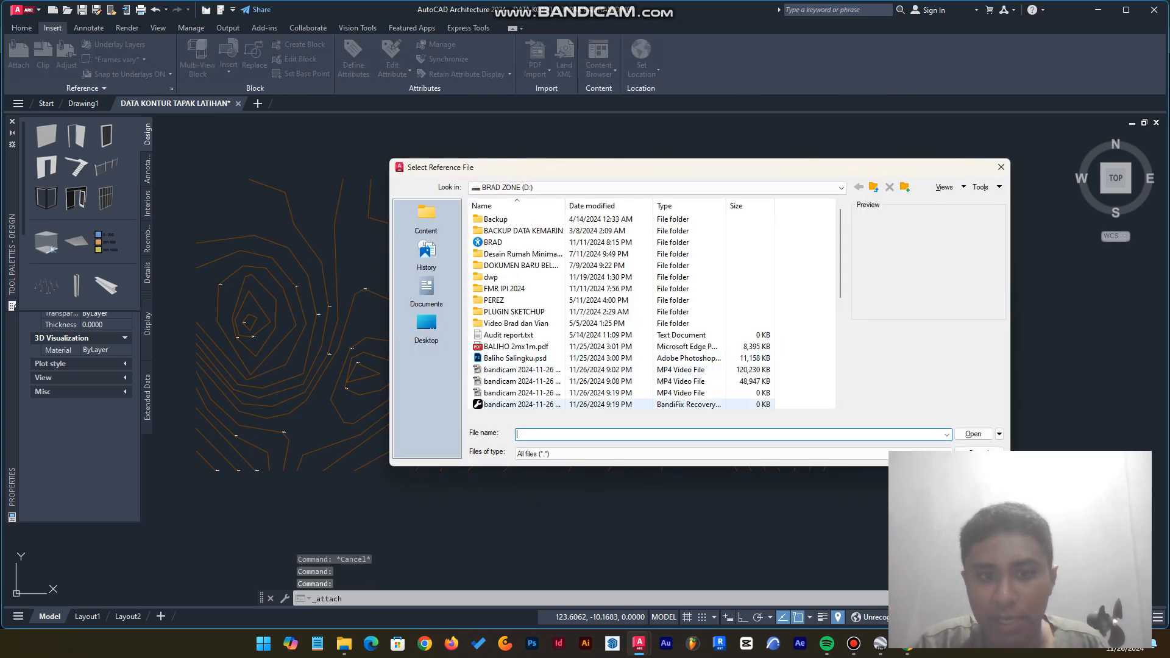
pyautogui.scroll(-10, 610, 366)
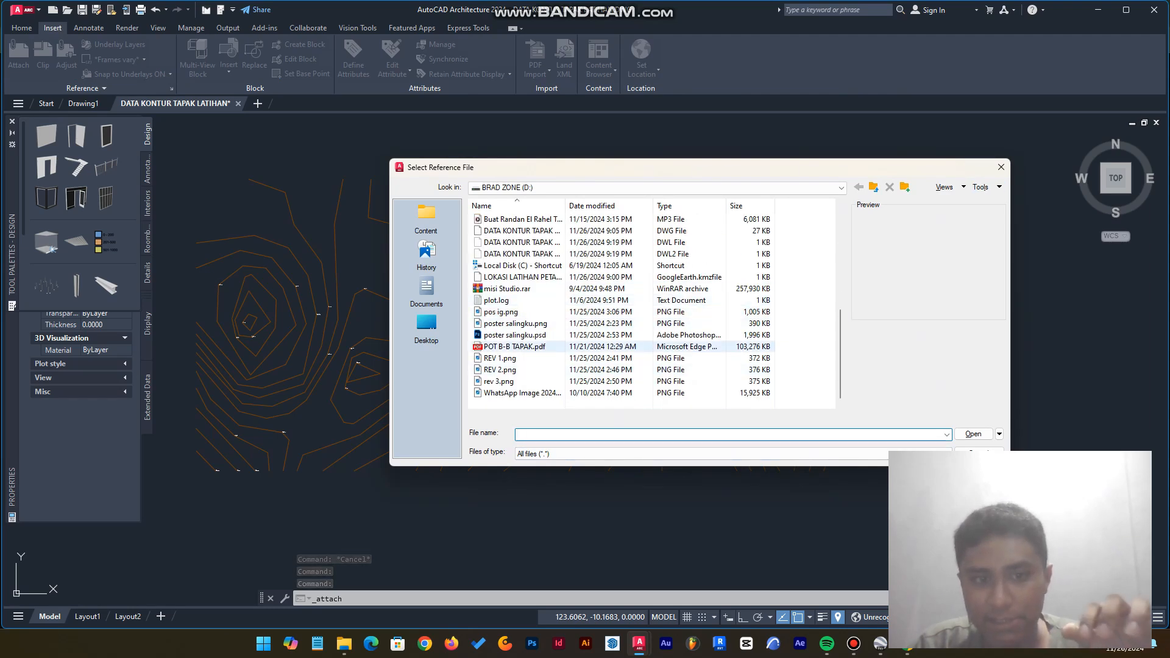
pyautogui.click(655, 187)
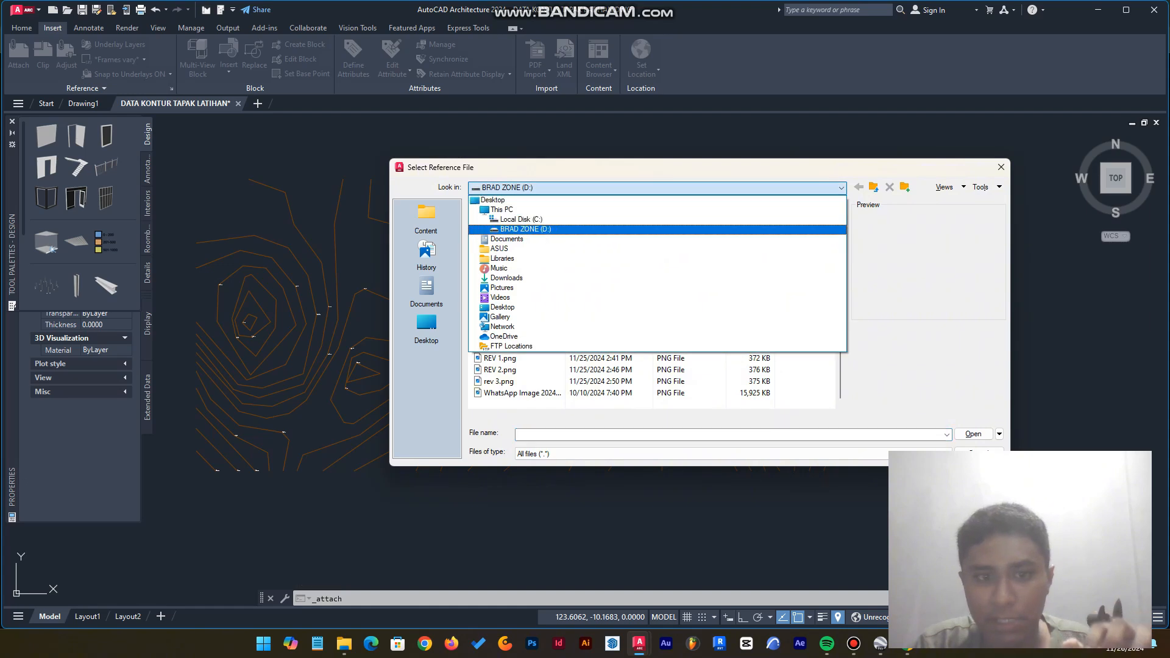
pyautogui.click(518, 229)
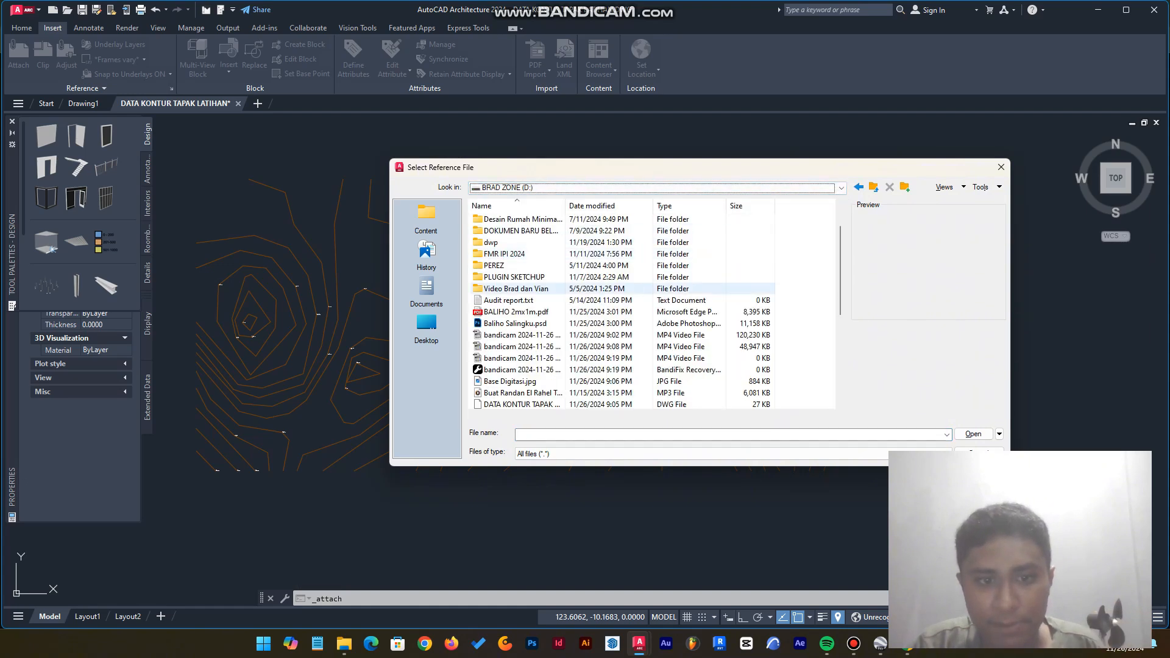
pyautogui.scroll(-3, 609, 293)
pyautogui.click(518, 311)
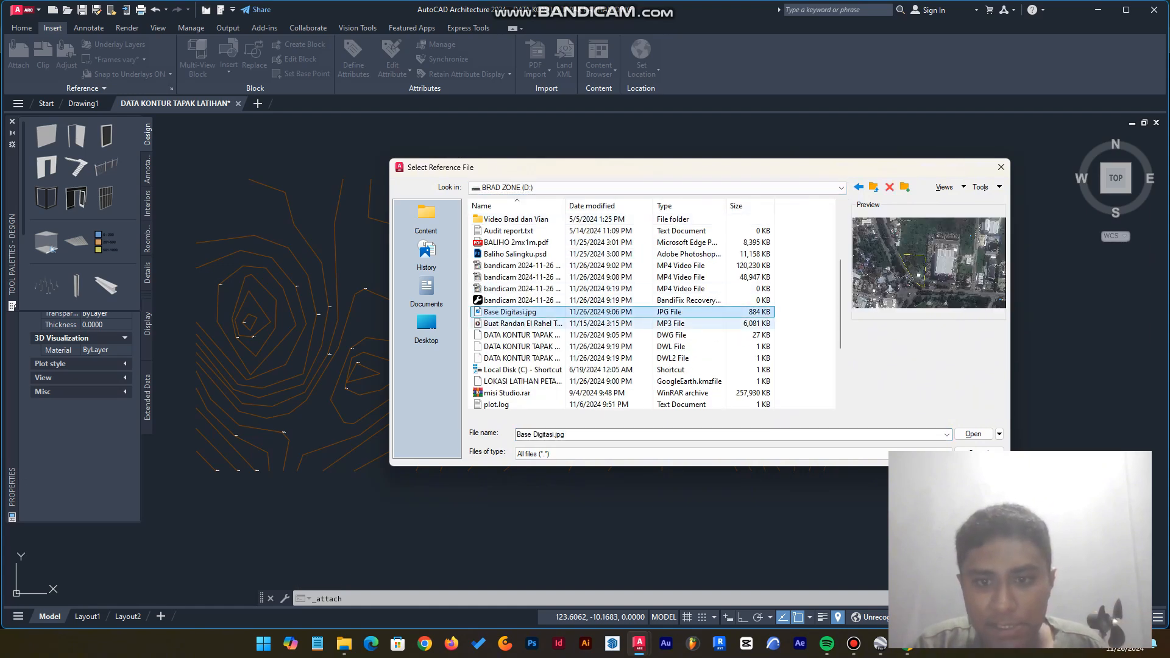
pyautogui.press('Return')
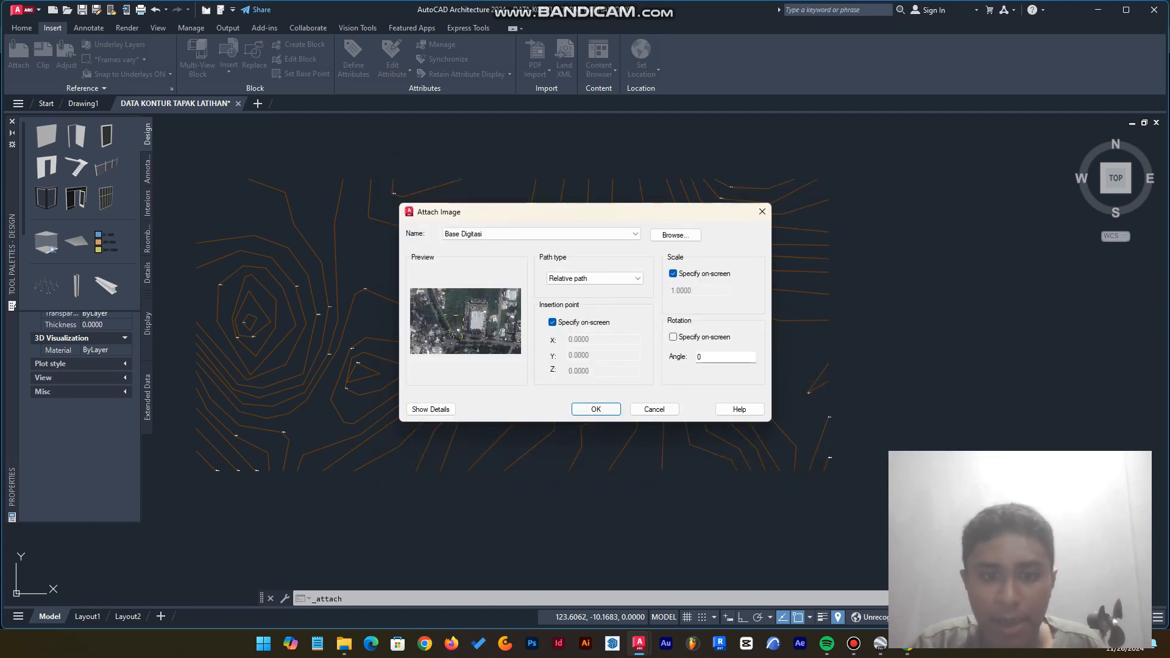
# Step: Place the Base Digitasi image in the empty space east of the contours, scaled to about 0.0036 units wide
pyautogui.click(596, 409)
pyautogui.scroll(-5, 495, 277)
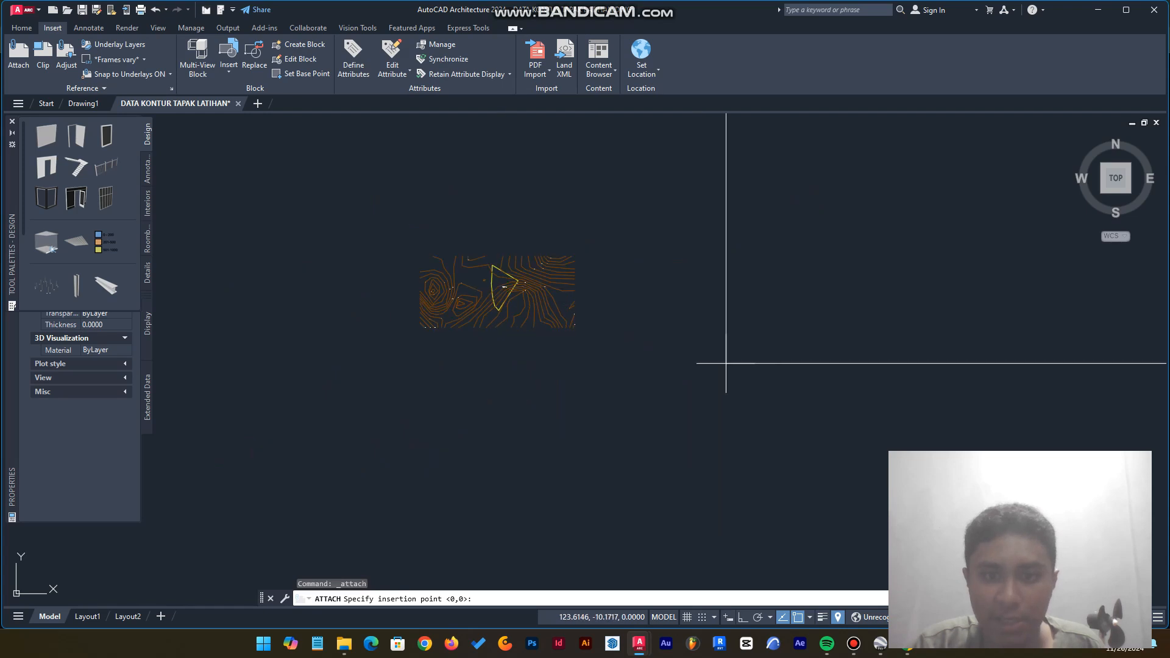
pyautogui.click(682, 342)
pyautogui.click(582, 425)
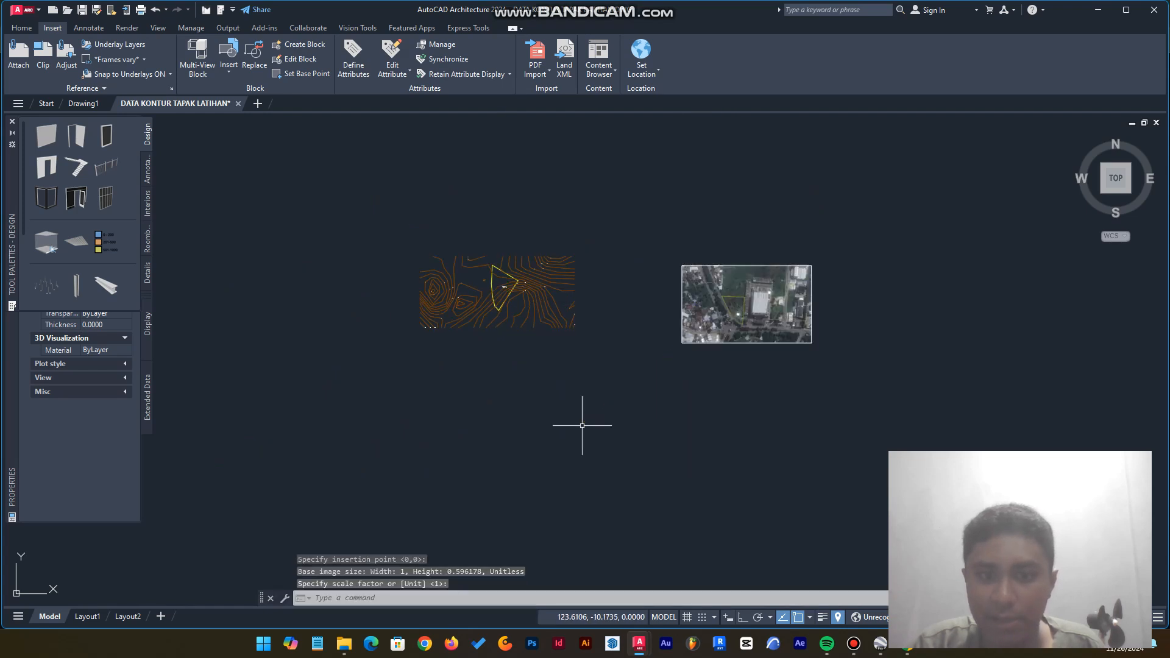
pyautogui.scroll(2, 661, 314)
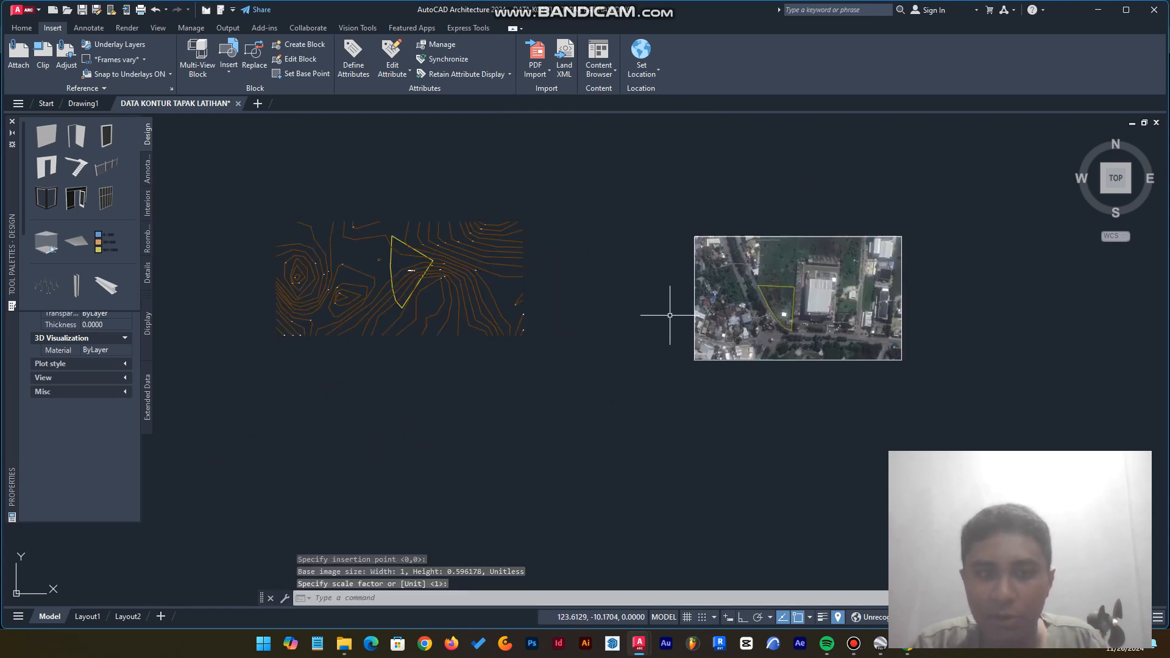
pyautogui.press('Escape')
pyautogui.click(776, 392)
pyautogui.click(696, 275)
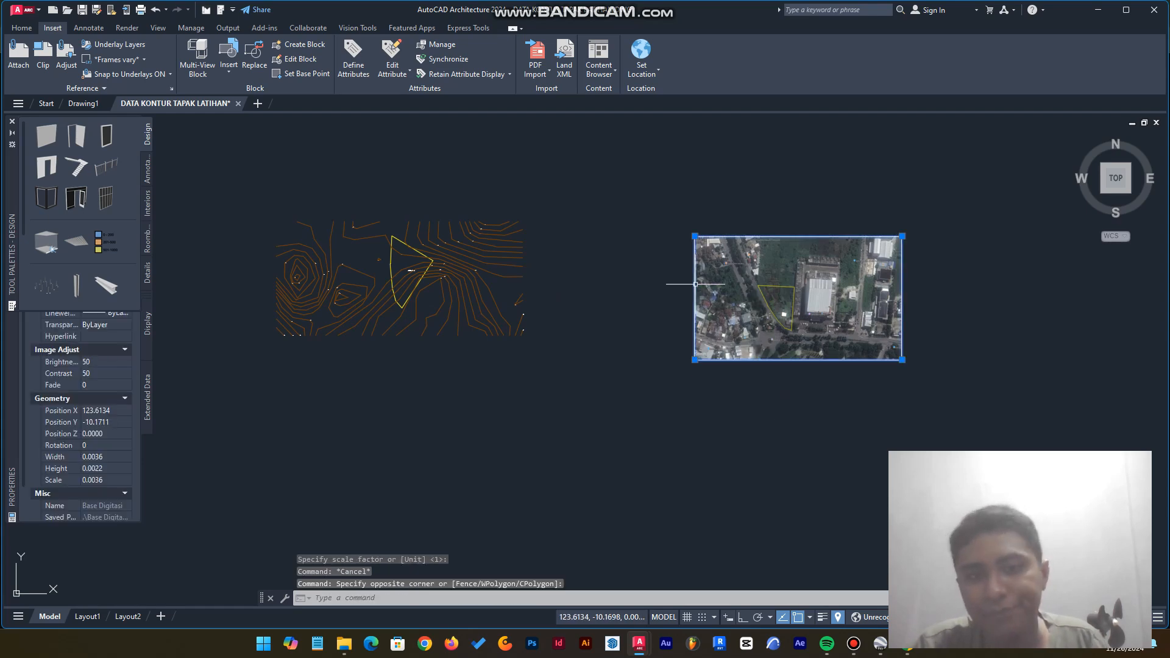
pyautogui.press('Escape')
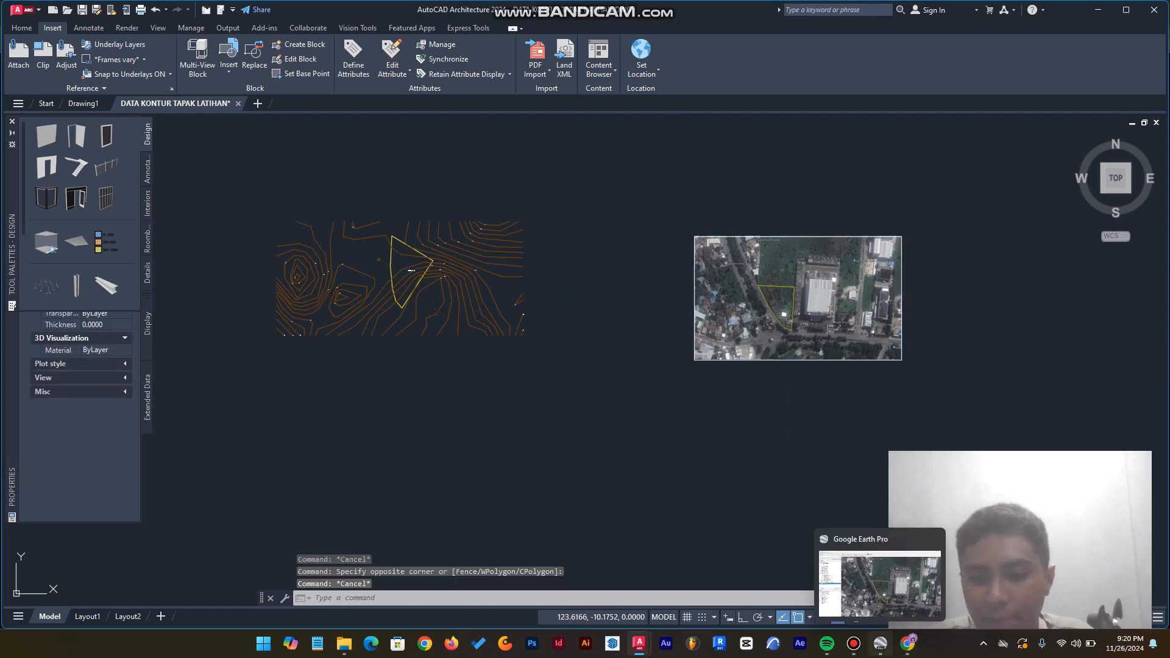
# Step: Switch to Google Earth Pro and measure the south edge of the white-roofed building inside the site in meters with the Ruler
pyautogui.click(880, 643)
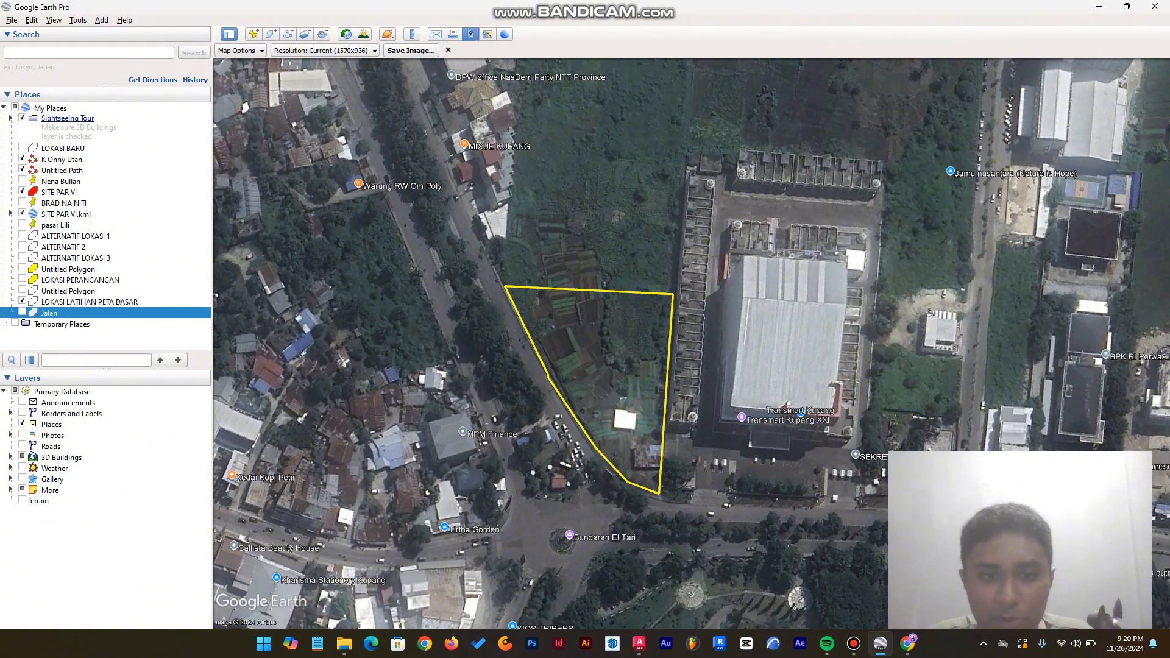
pyautogui.scroll(5, 656, 420)
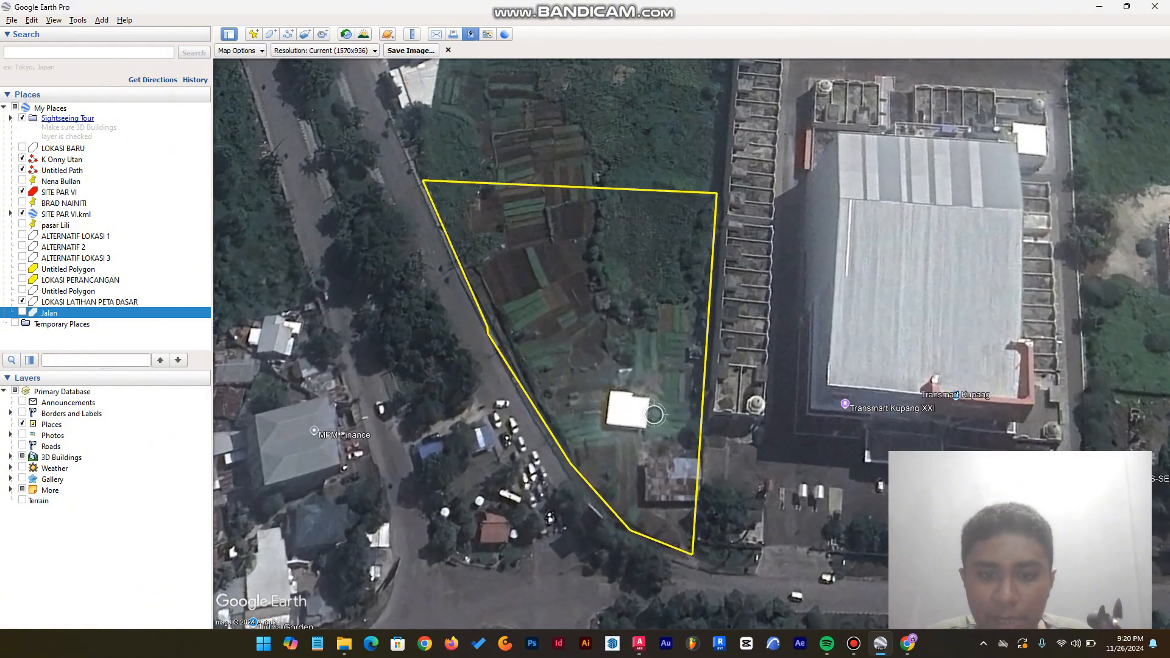
pyautogui.scroll(1, 656, 420)
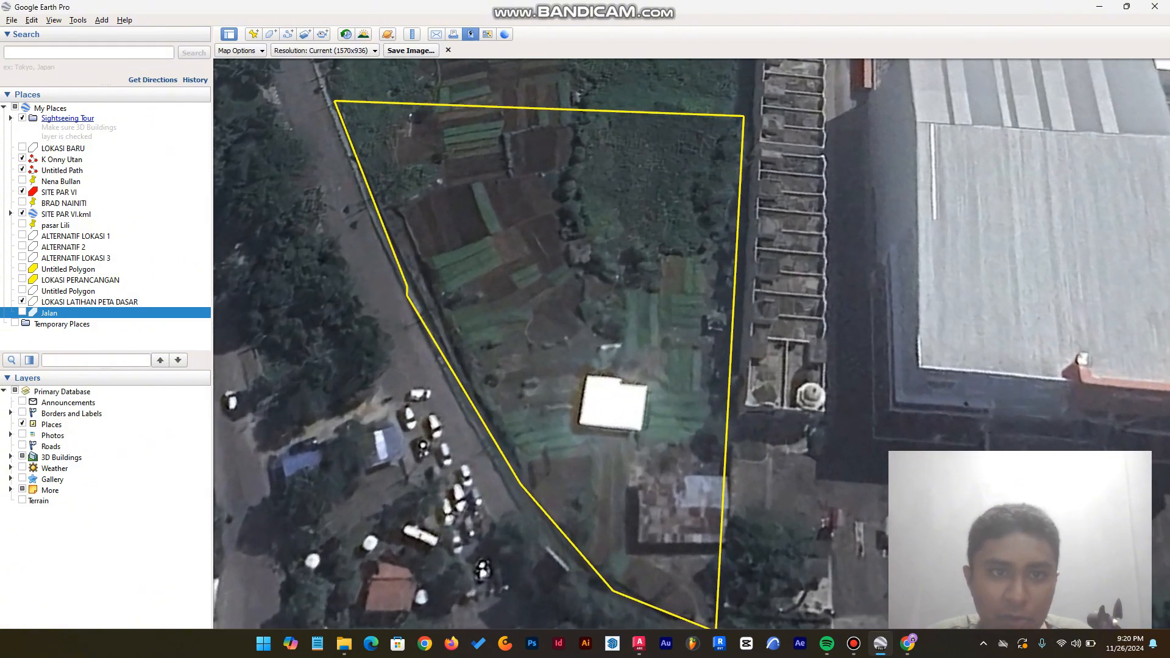
pyautogui.press('Escape')
pyautogui.click(412, 34)
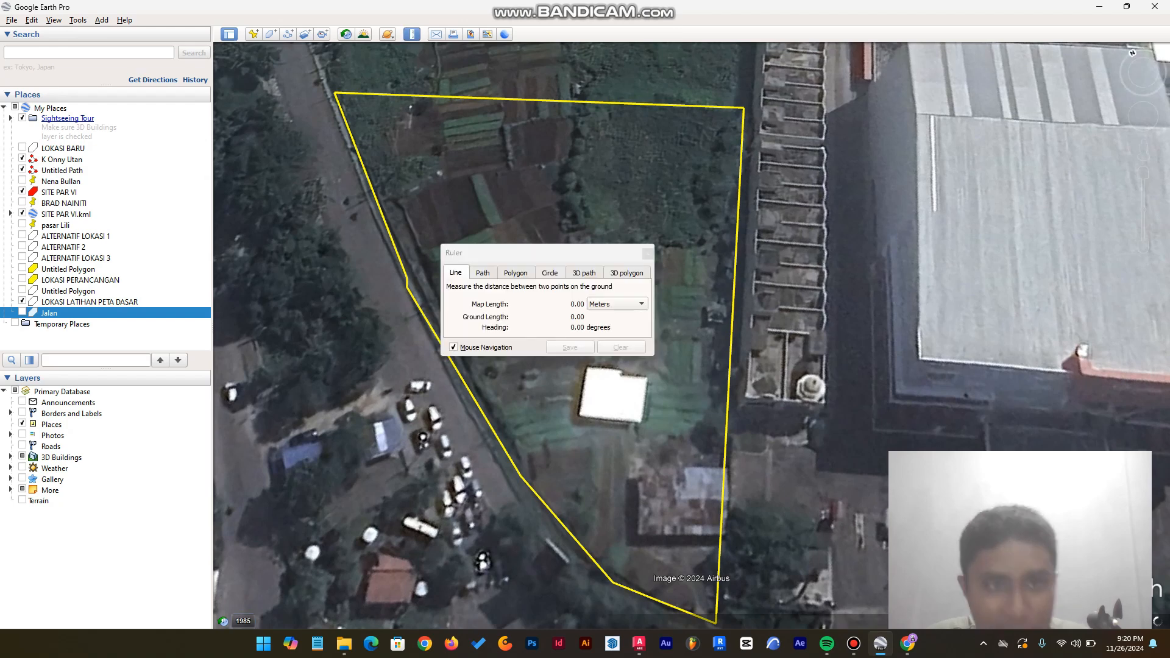
pyautogui.moveTo(487, 252); pyautogui.dragTo(373, 199)
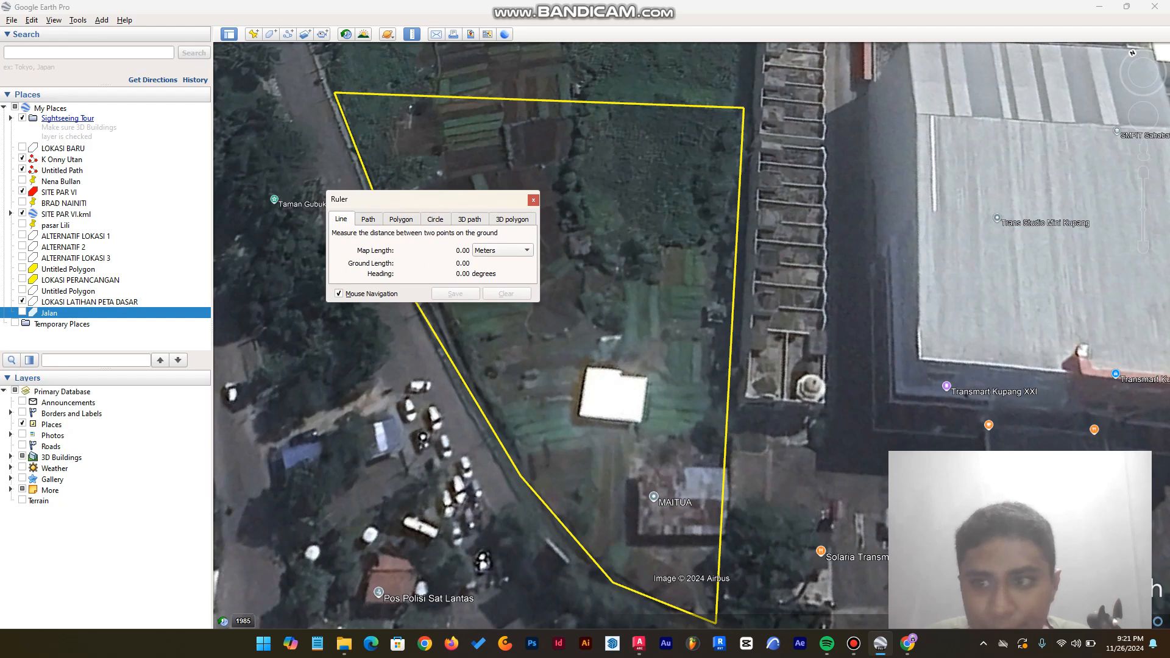
pyautogui.moveTo(612, 395); pyautogui.dragTo(656, 257)
pyautogui.moveTo(541, 398); pyautogui.dragTo(584, 127)
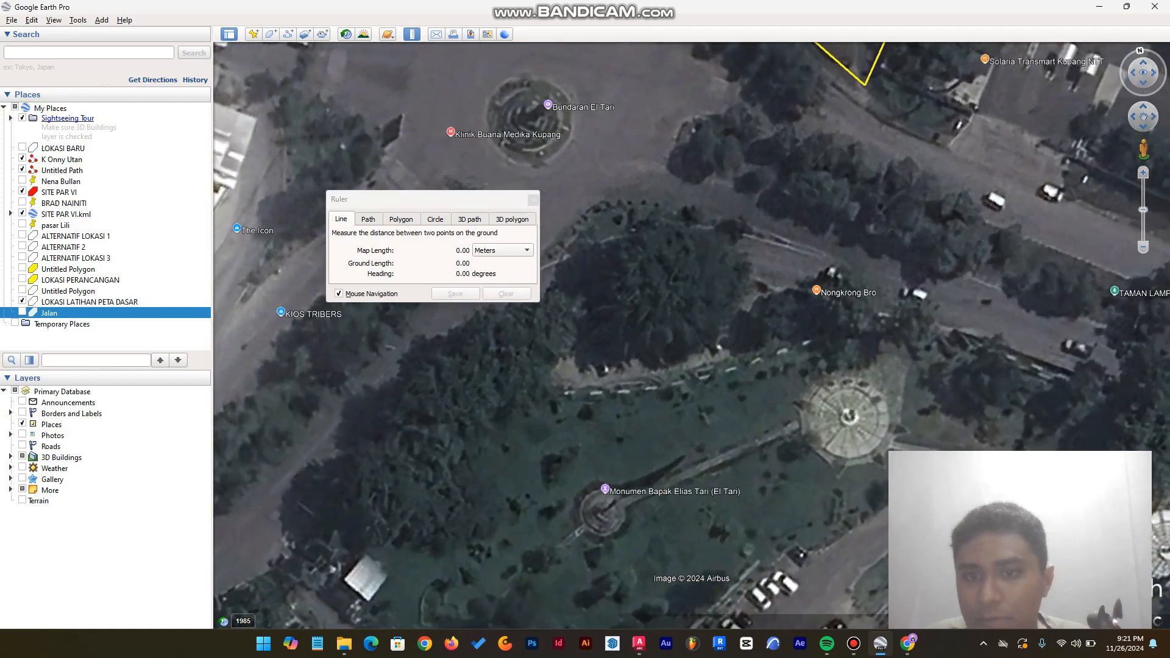
pyautogui.scroll(-3, 652, 373)
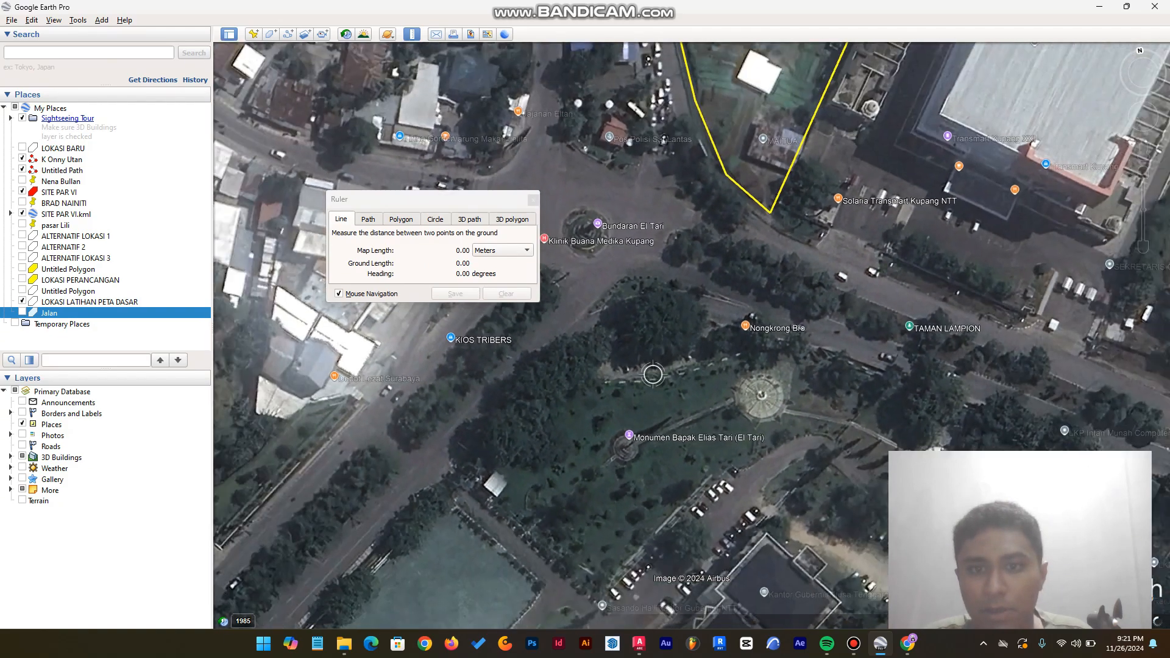
pyautogui.scroll(3, 797, 83)
pyautogui.scroll(3, 782, 77)
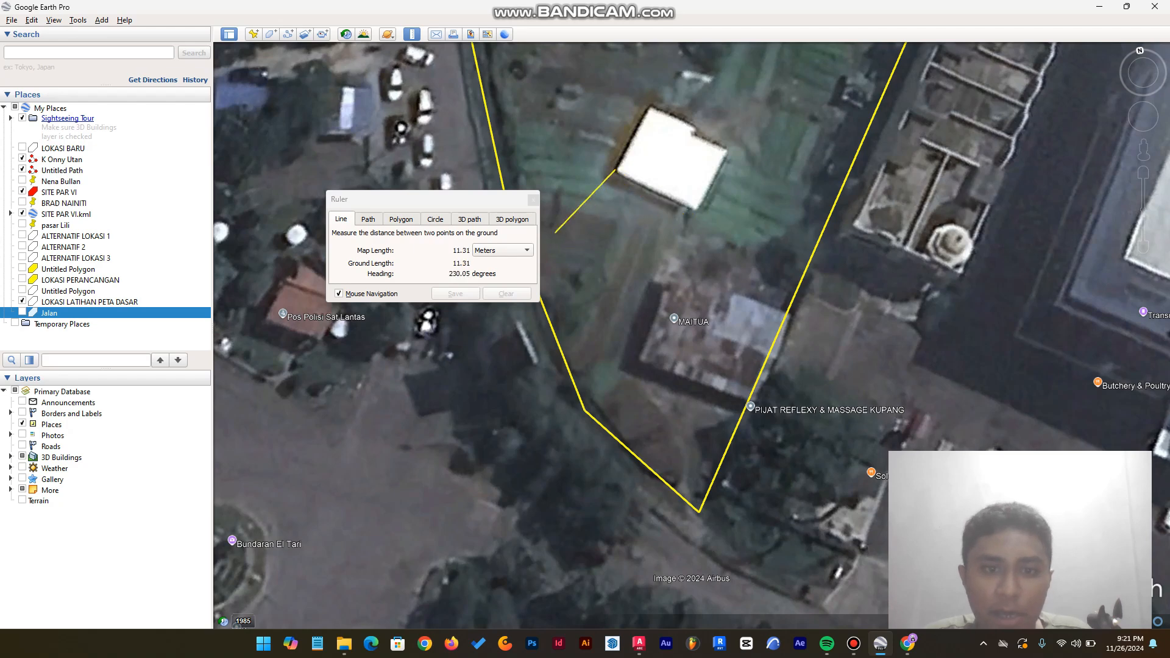
pyautogui.click(533, 199)
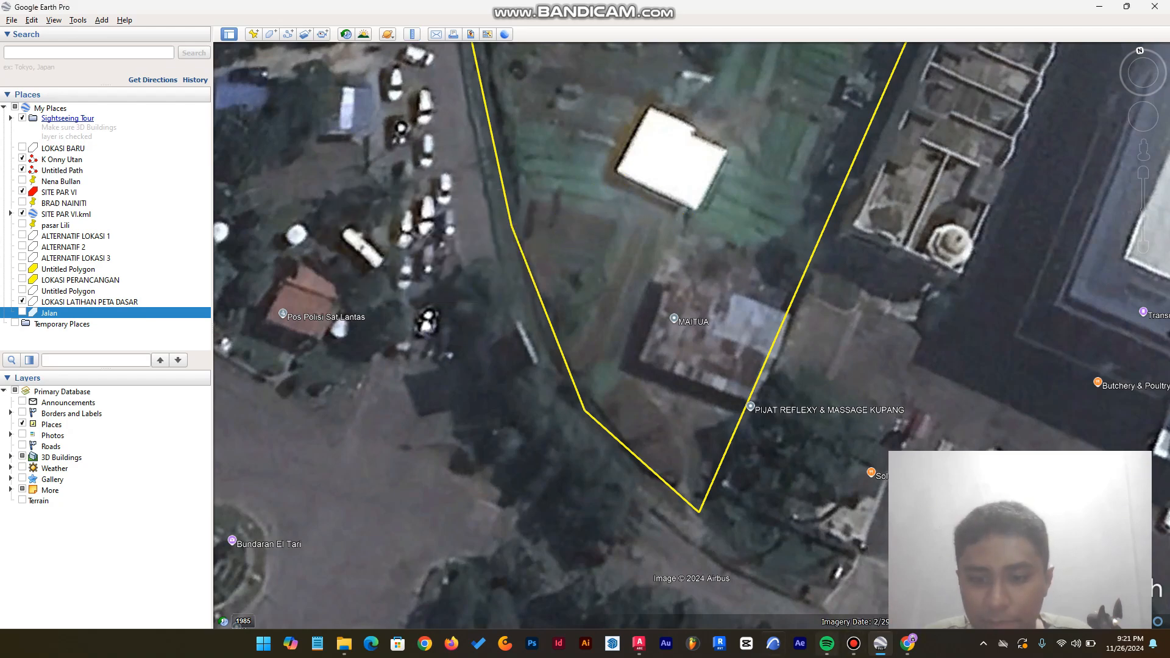
# Step: Switch back to the contour drawing in AutoCAD and trace the white-roofed building's south edge with a line about 0.0001 units long
pyautogui.moveTo(639, 642)
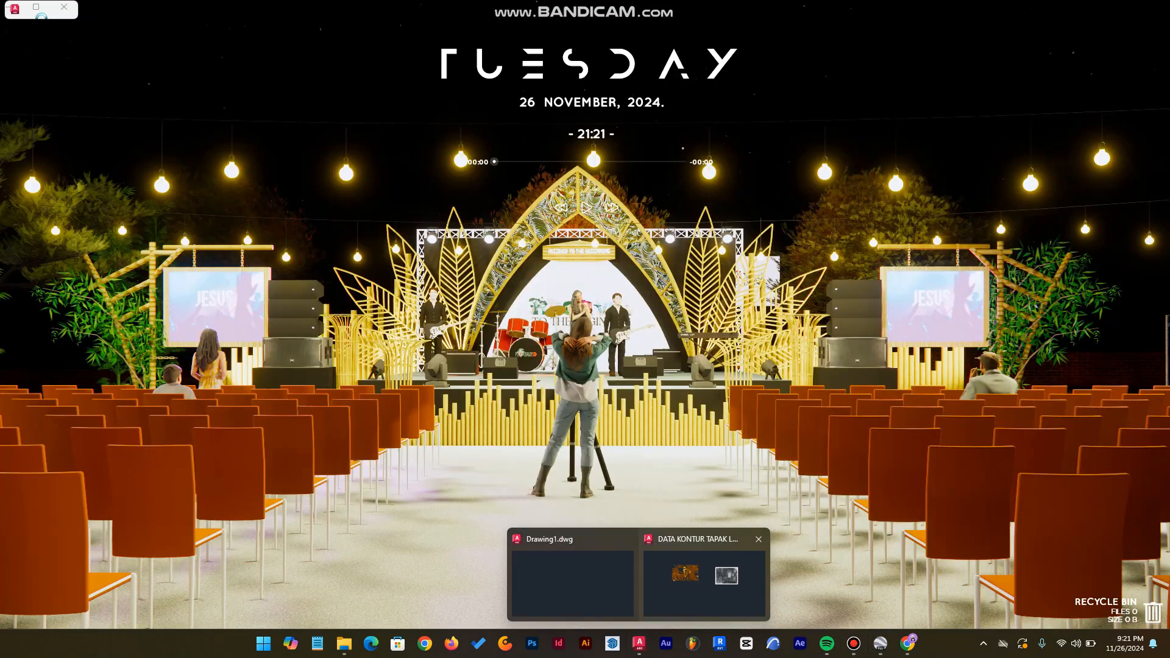
pyautogui.click(705, 579)
pyautogui.scroll(10, 828, 305)
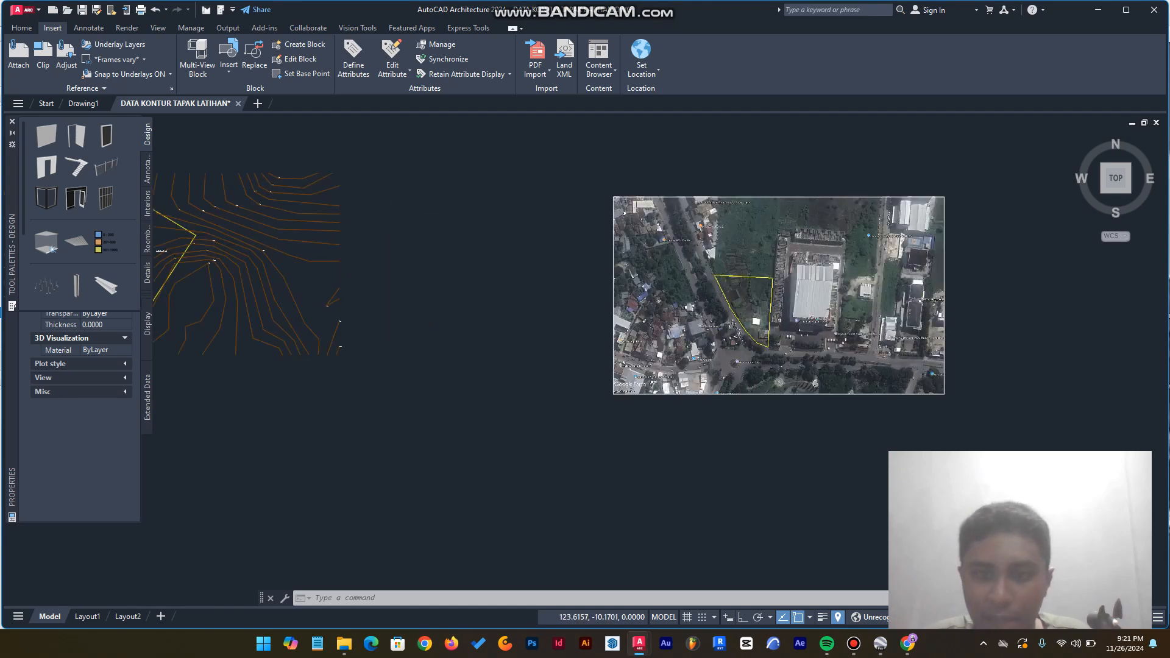
pyautogui.scroll(-4, 698, 254)
pyautogui.scroll(4, 586, 403)
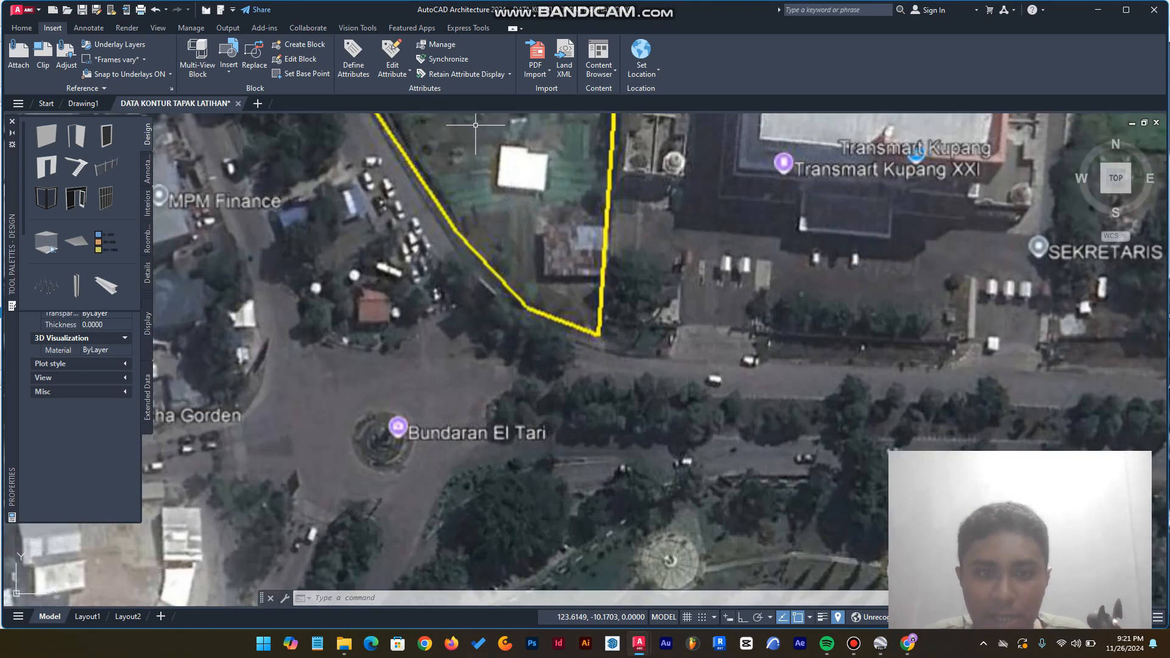
pyautogui.scroll(6, 466, 121)
pyautogui.write('l')
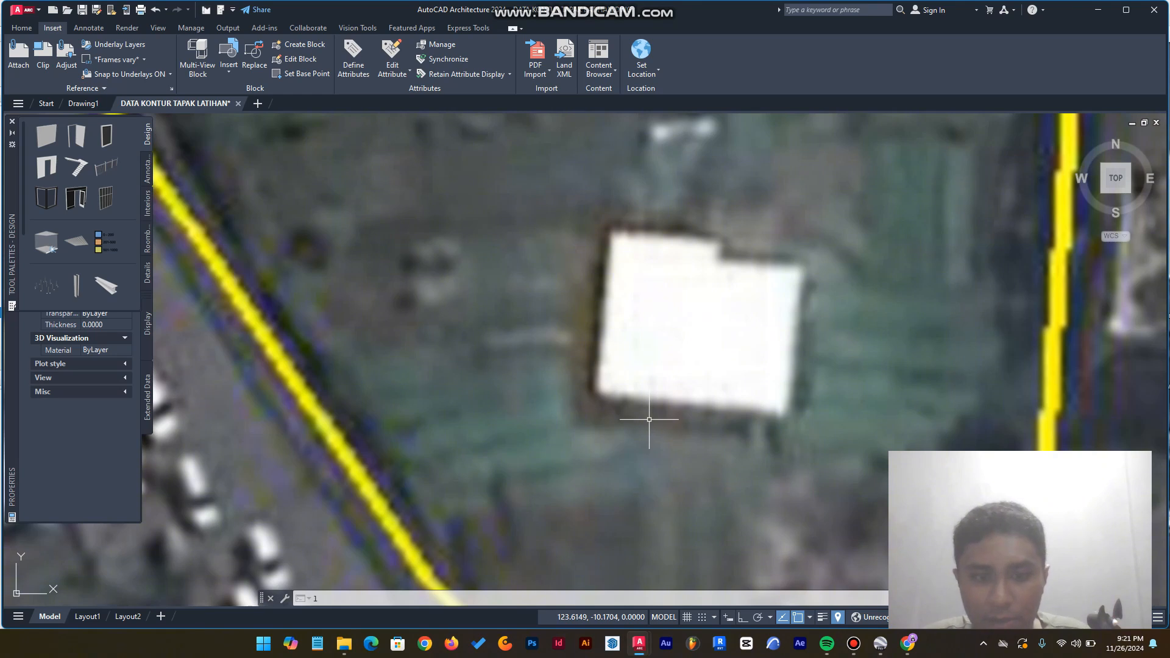
pyautogui.press('Return')
pyautogui.click(594, 393)
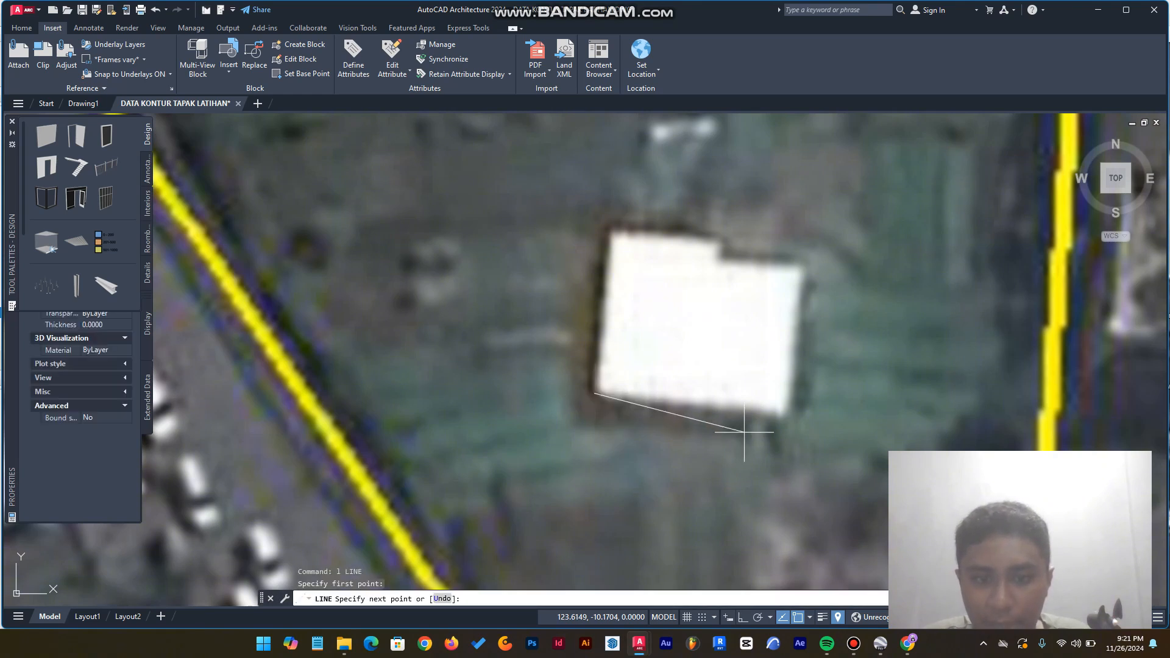
pyautogui.click(787, 414)
pyautogui.press('Escape')
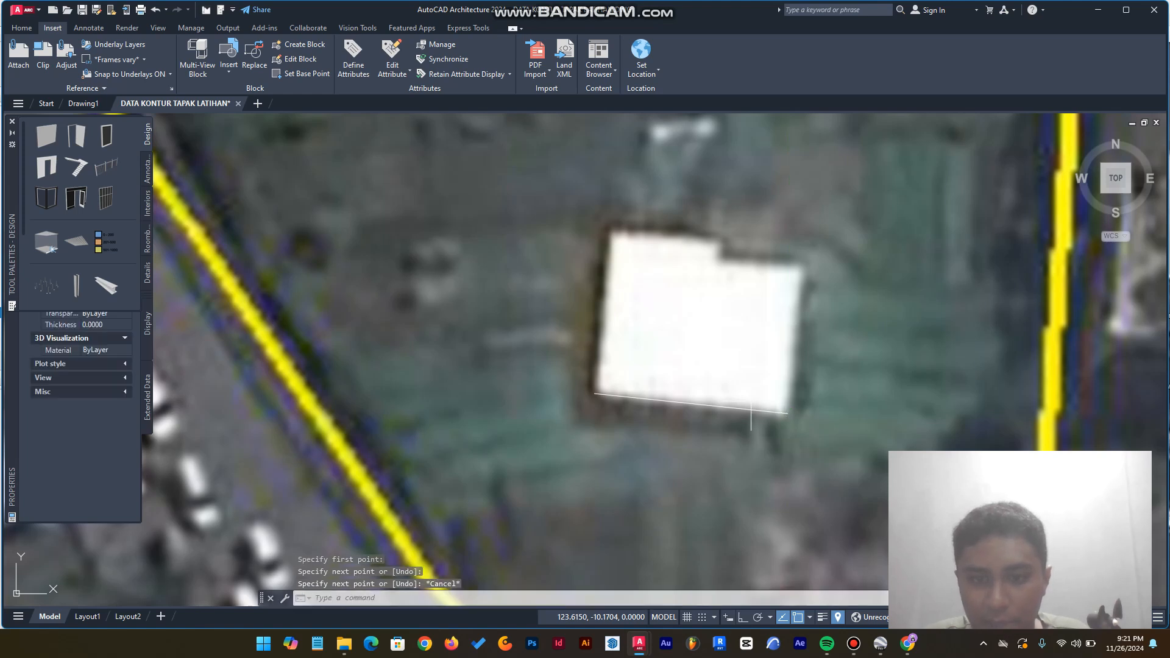
pyautogui.click(750, 414)
pyautogui.click(689, 408)
pyautogui.press('Escape')
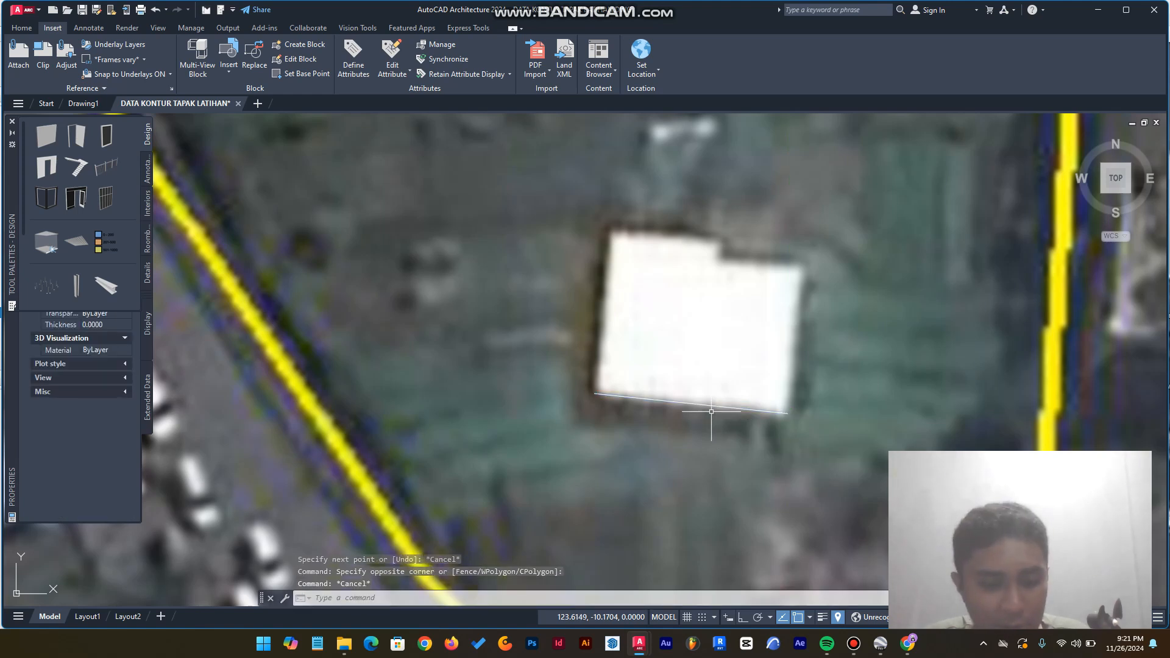
pyautogui.write('d')
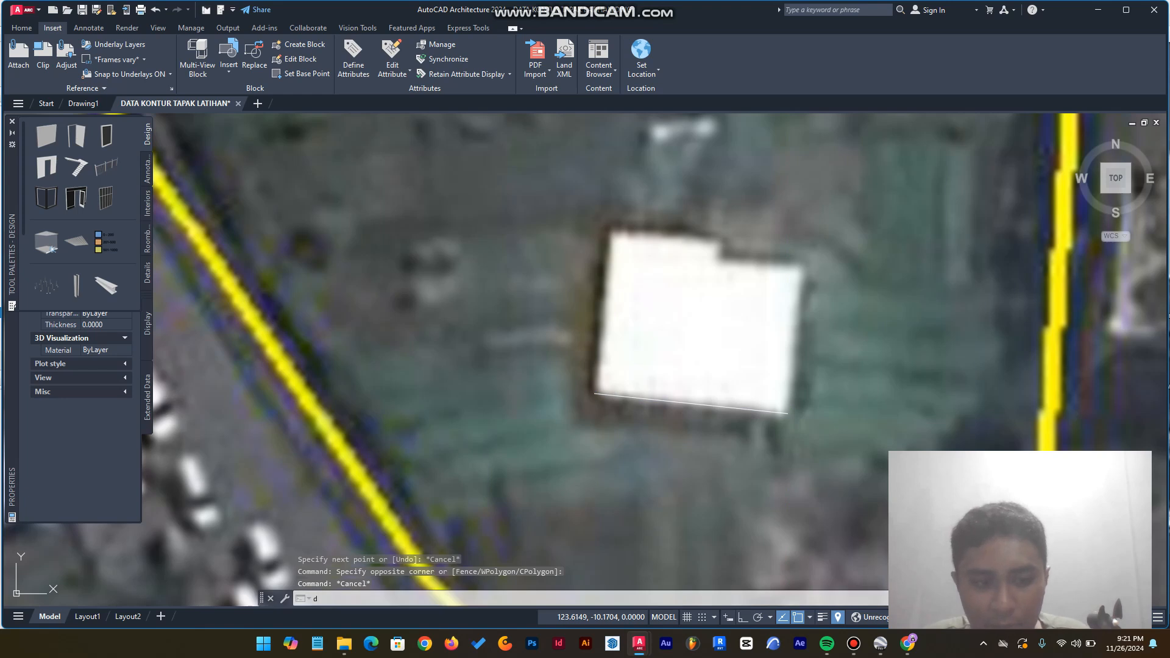
pyautogui.press('Return')
pyautogui.press('Escape')
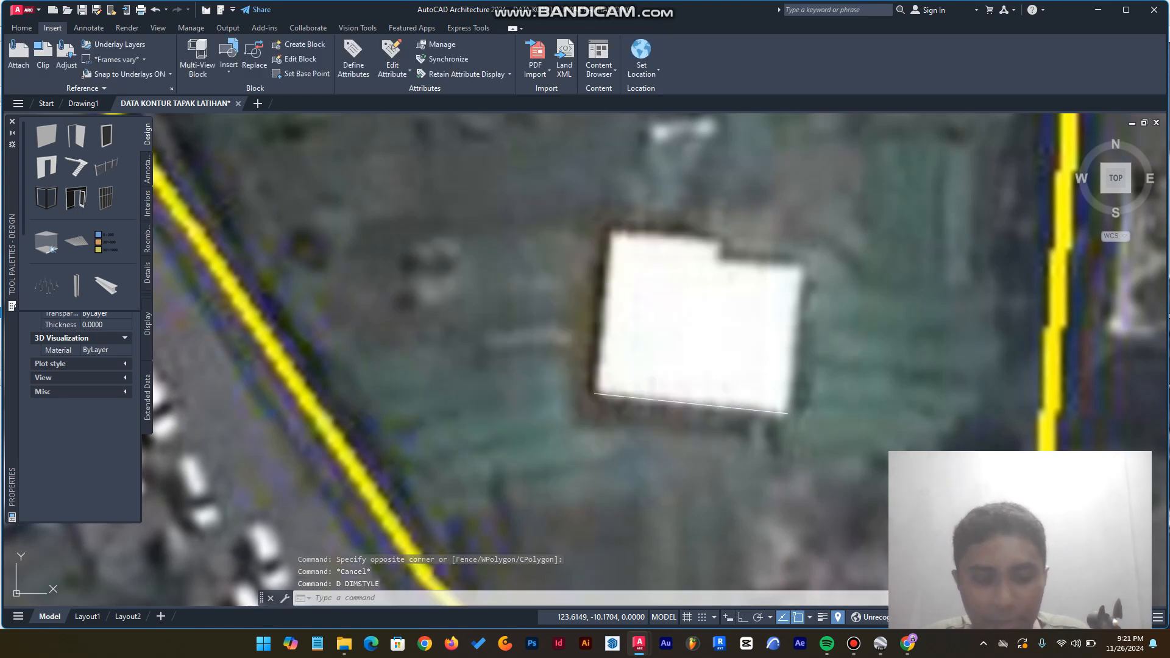
# Step: Try to add a linear dimension between the two endpoints of the line along the building's south edge
pyautogui.write('dli')
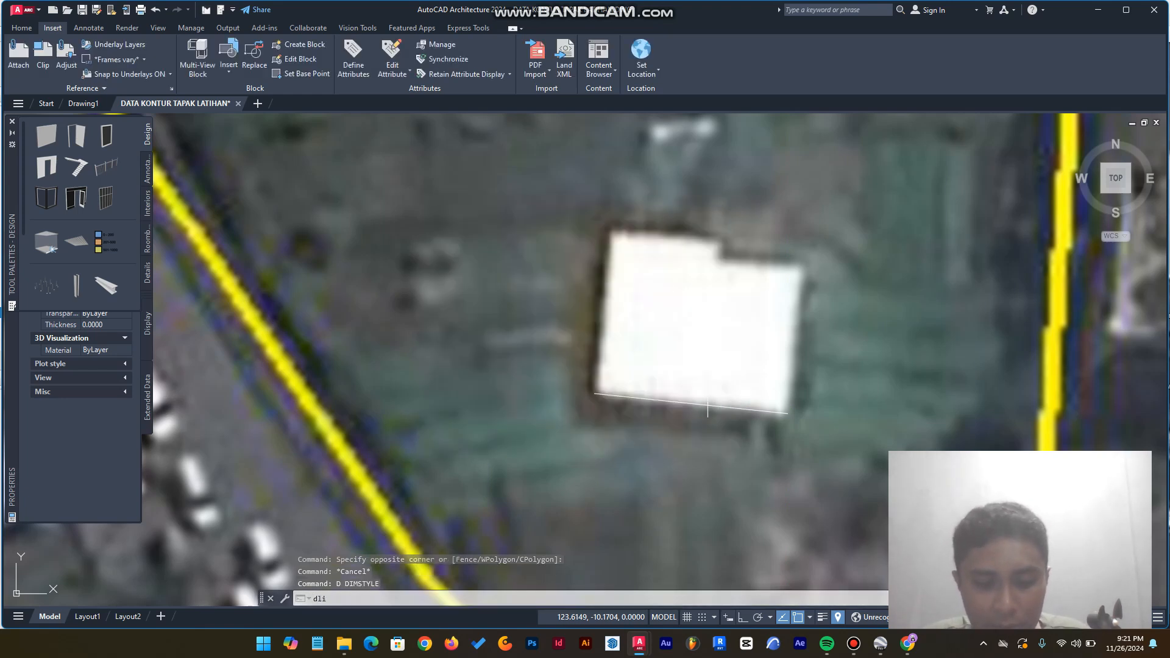
pyautogui.write('li')
pyautogui.press('BackSpace')
pyautogui.press('BackSpace')
pyautogui.press('Return')
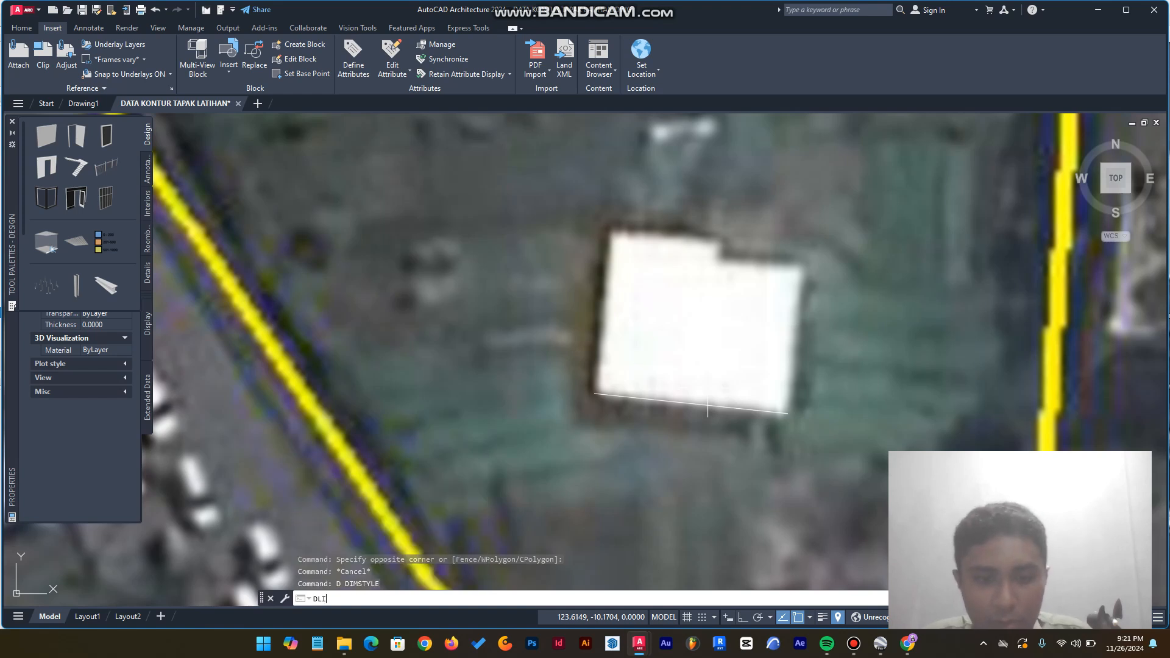
pyautogui.click(597, 390)
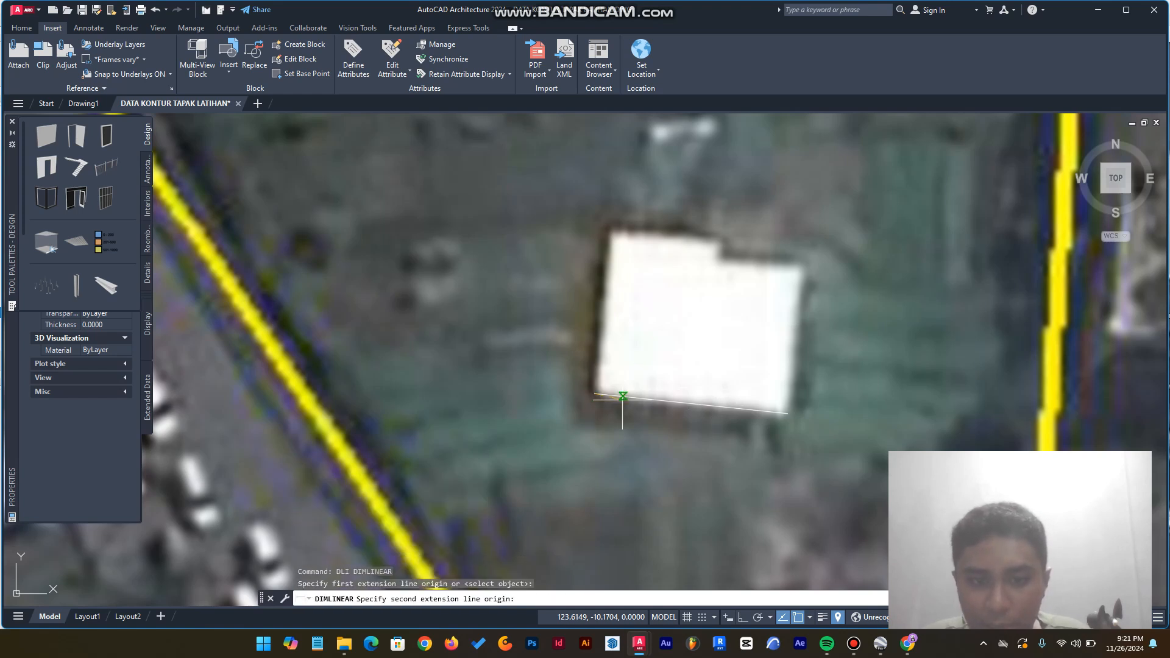
pyautogui.click(788, 413)
pyautogui.scroll(-6, 786, 412)
pyautogui.scroll(-5, 752, 365)
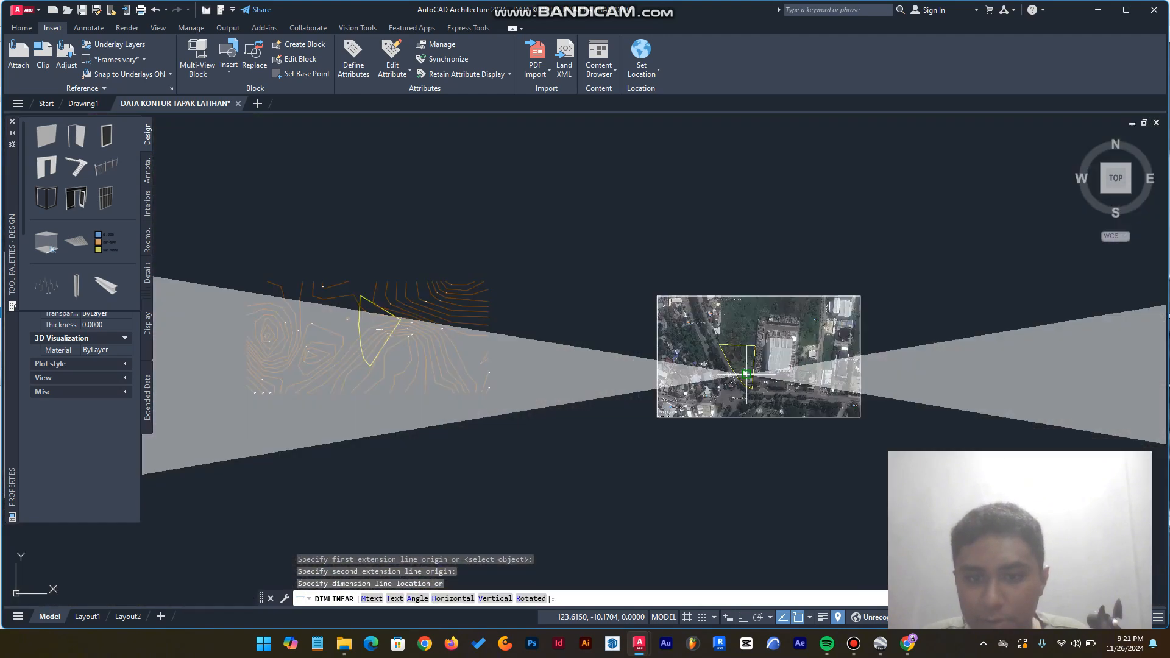
pyautogui.press('Escape')
# Step: Measure the distance between the two ends of the line along the building's south edge with the Dist command
pyautogui.scroll(7, 746, 374)
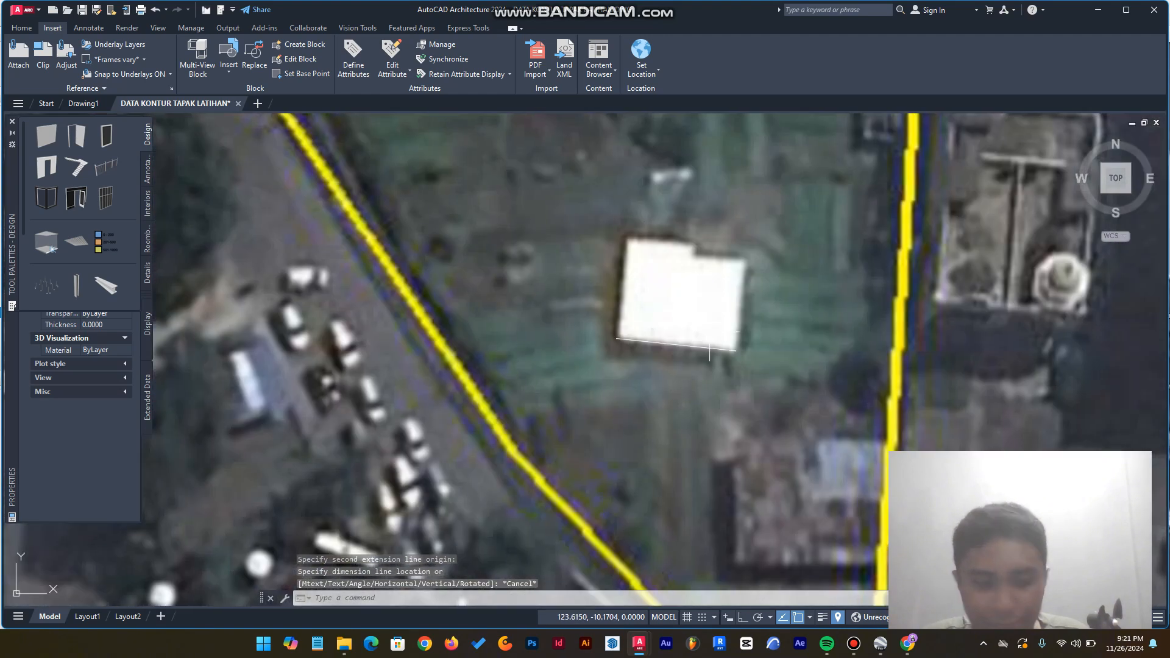
pyautogui.write('di')
pyautogui.press('Return')
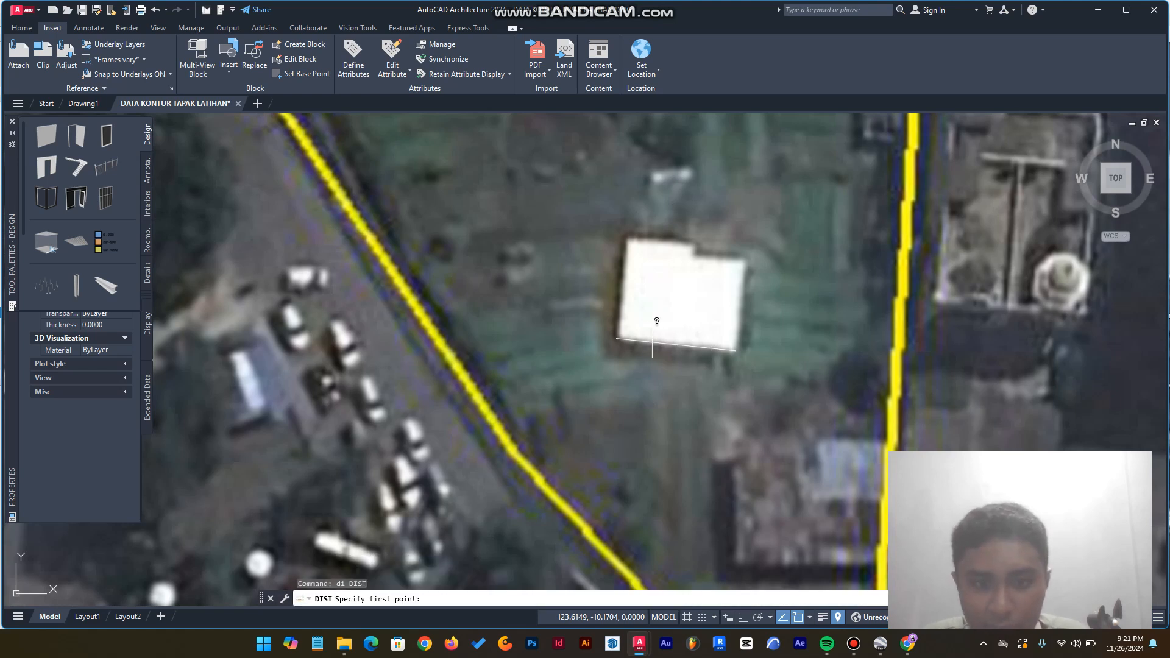
pyautogui.click(617, 338)
pyautogui.click(735, 347)
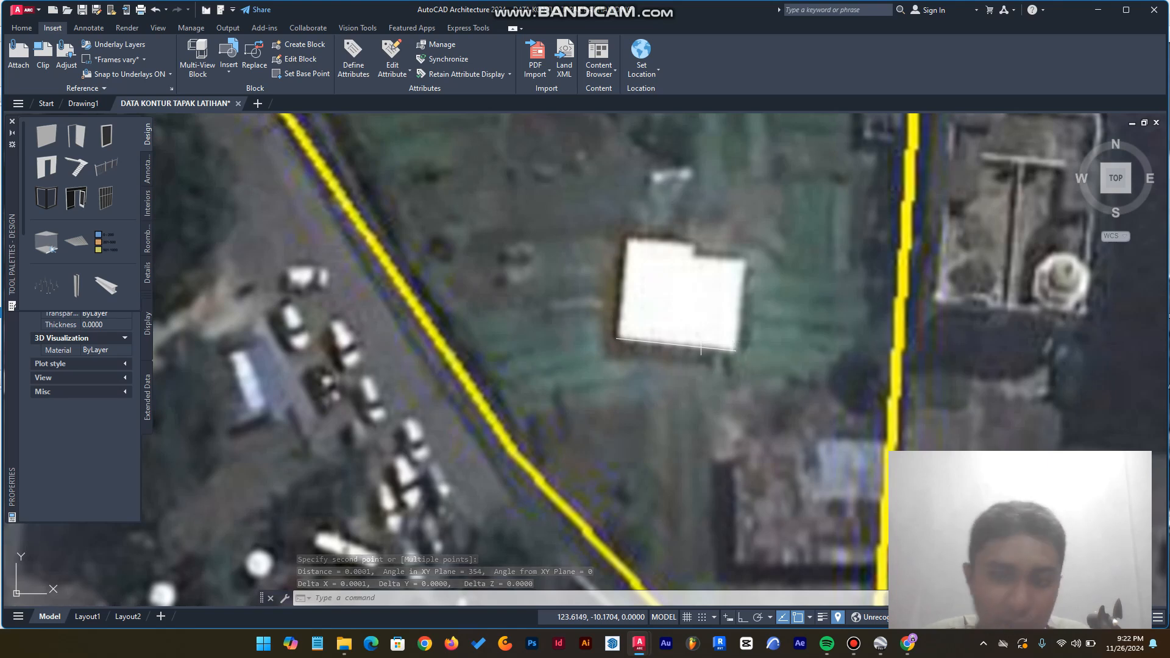
# Step: Scale the satellite image and the traced building line about the image's southeast corner, using reference length 0.0001 and new length 11.66
pyautogui.scroll(-10, 701, 348)
pyautogui.scroll(-2, 672, 331)
pyautogui.scroll(3, 672, 331)
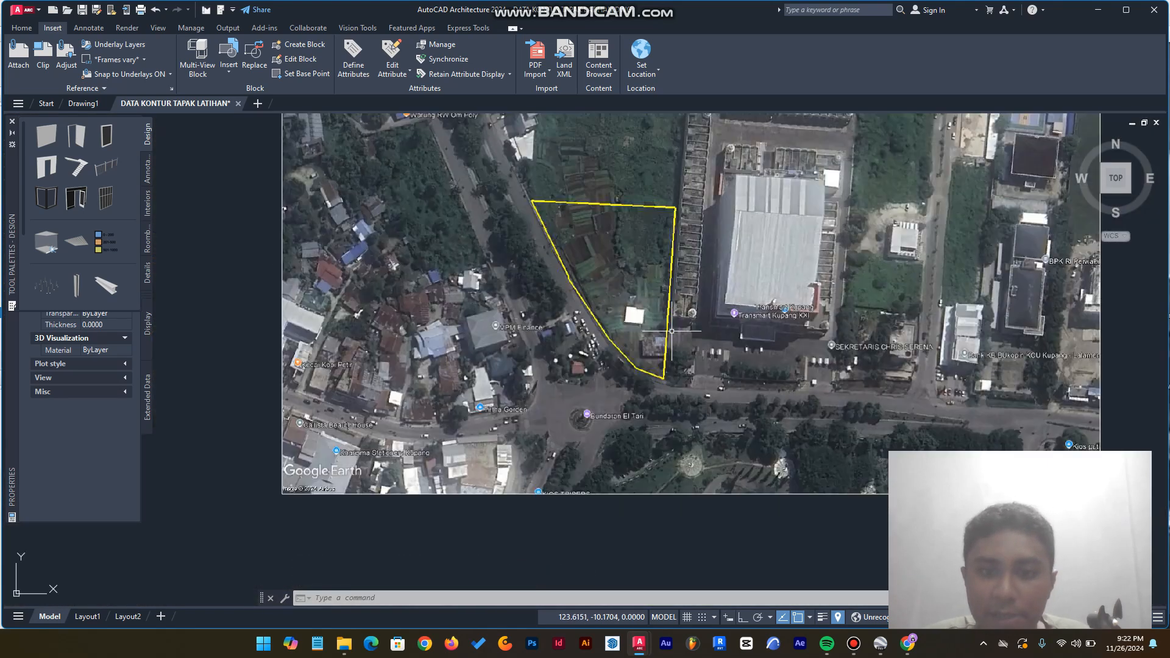
pyautogui.scroll(-4, 672, 331)
pyautogui.scroll(-2, 622, 325)
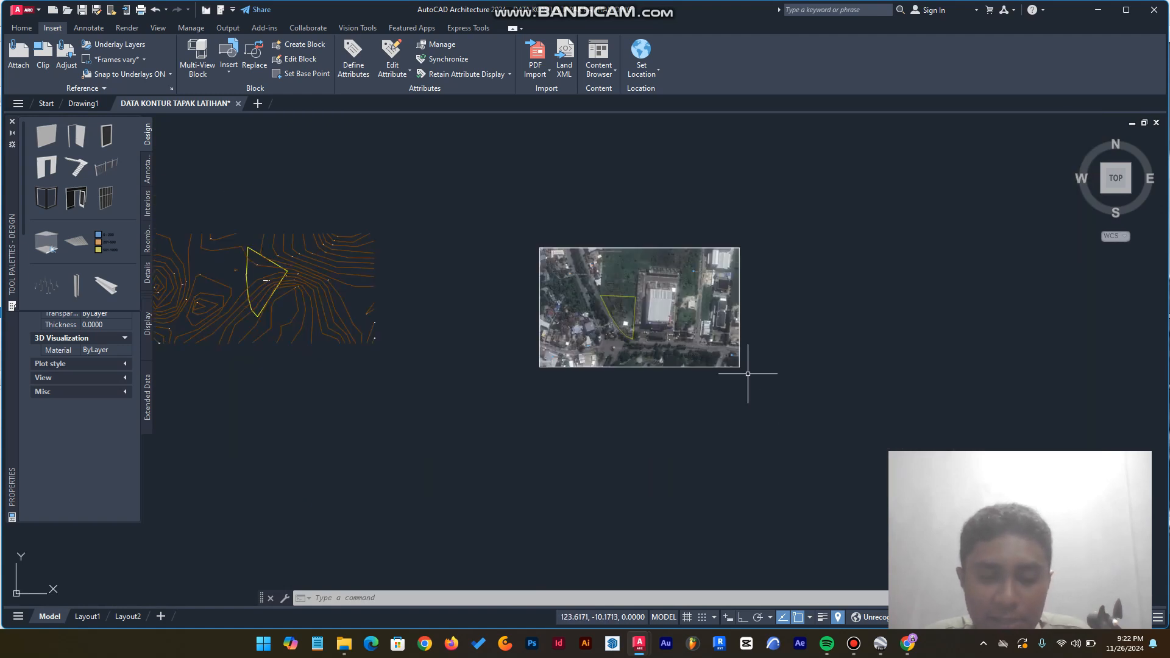
pyautogui.scroll(-2, 572, 302)
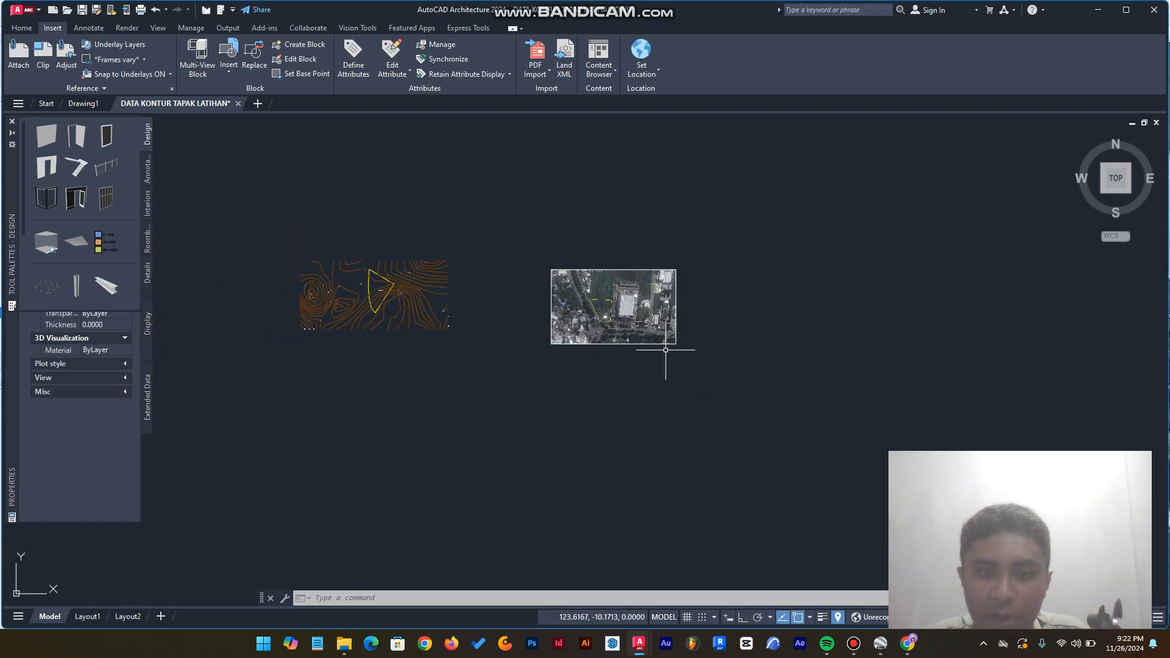
pyautogui.click(737, 399)
pyautogui.click(519, 229)
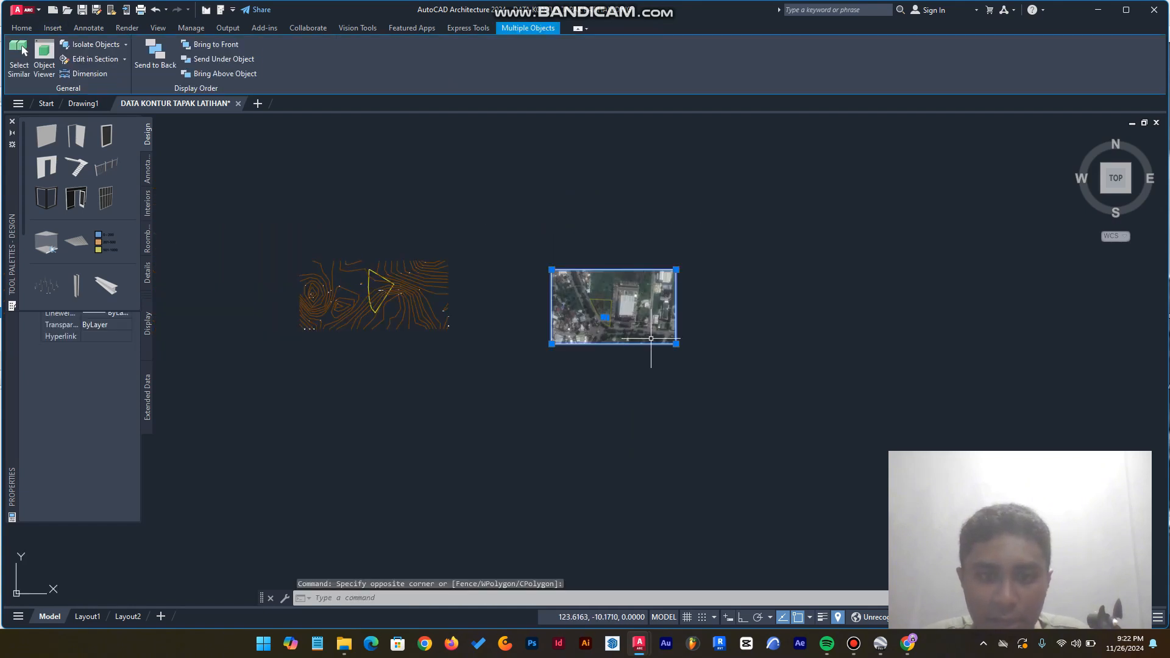
pyautogui.write('sc')
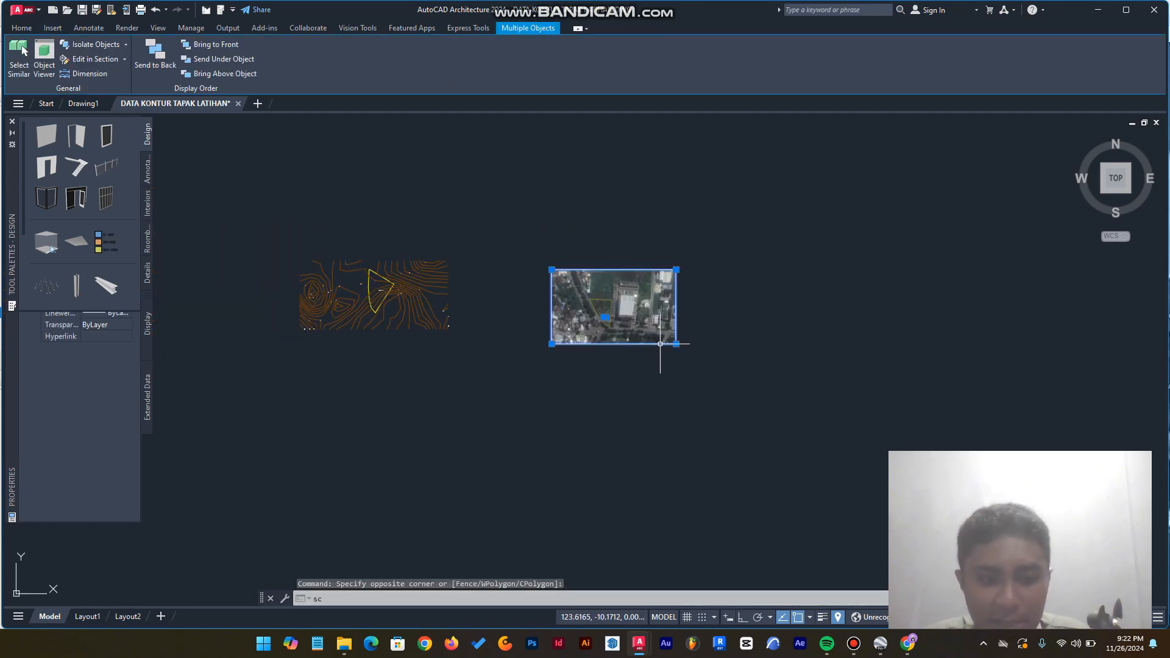
pyautogui.press('Return')
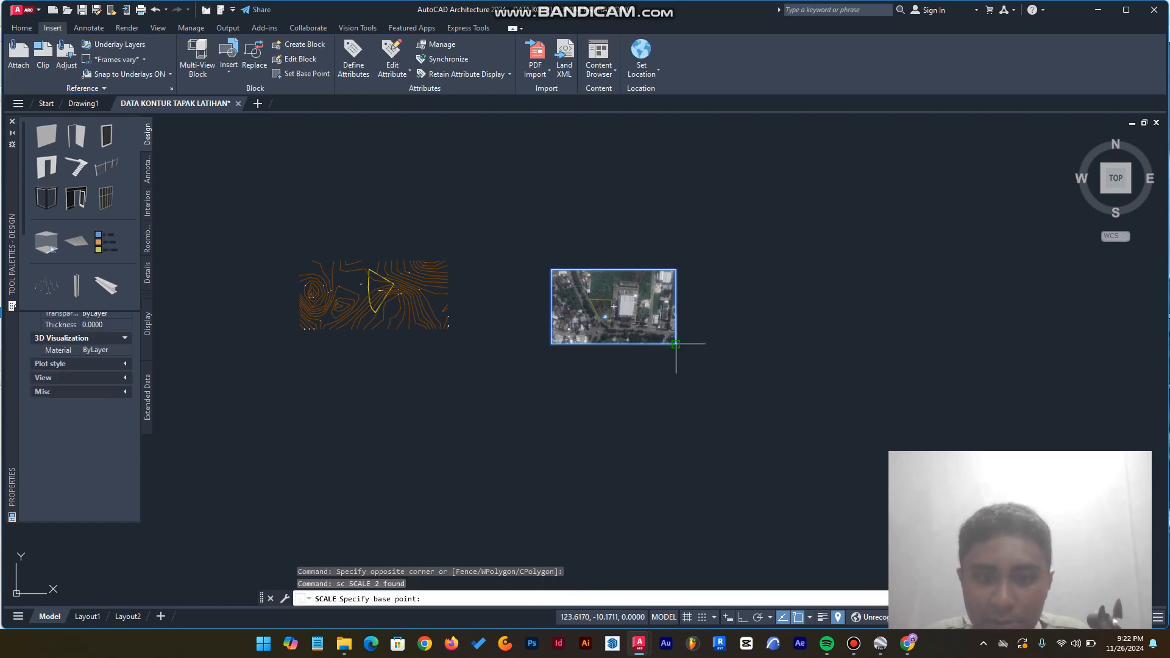
pyautogui.click(675, 343)
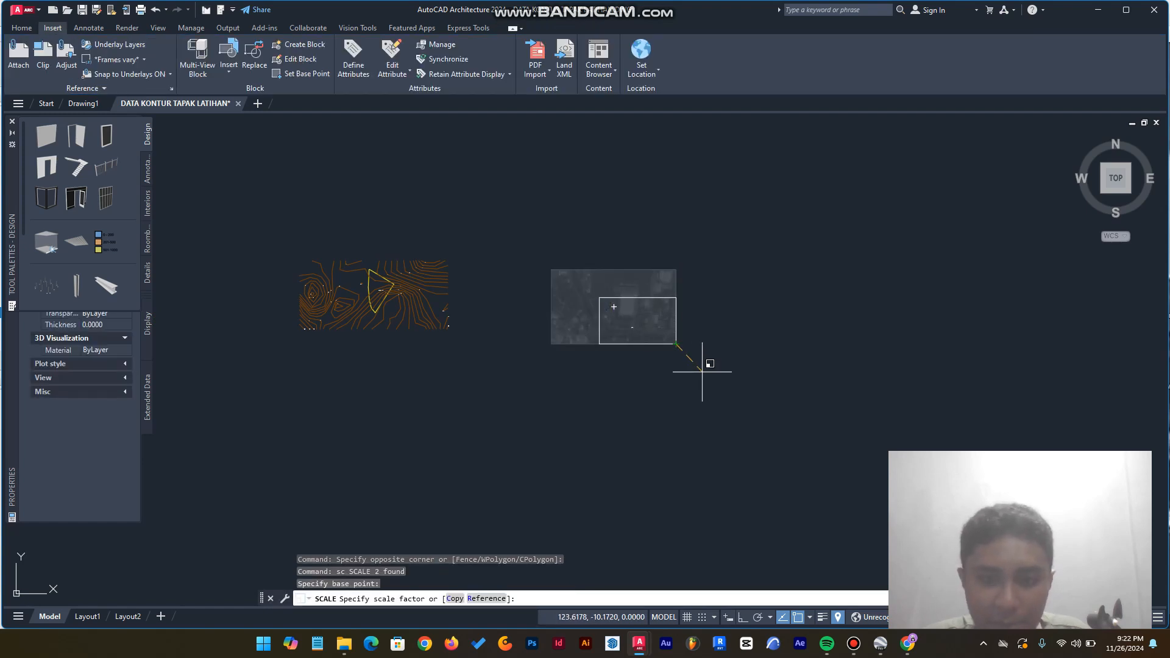
pyautogui.write('r')
pyautogui.press('Return')
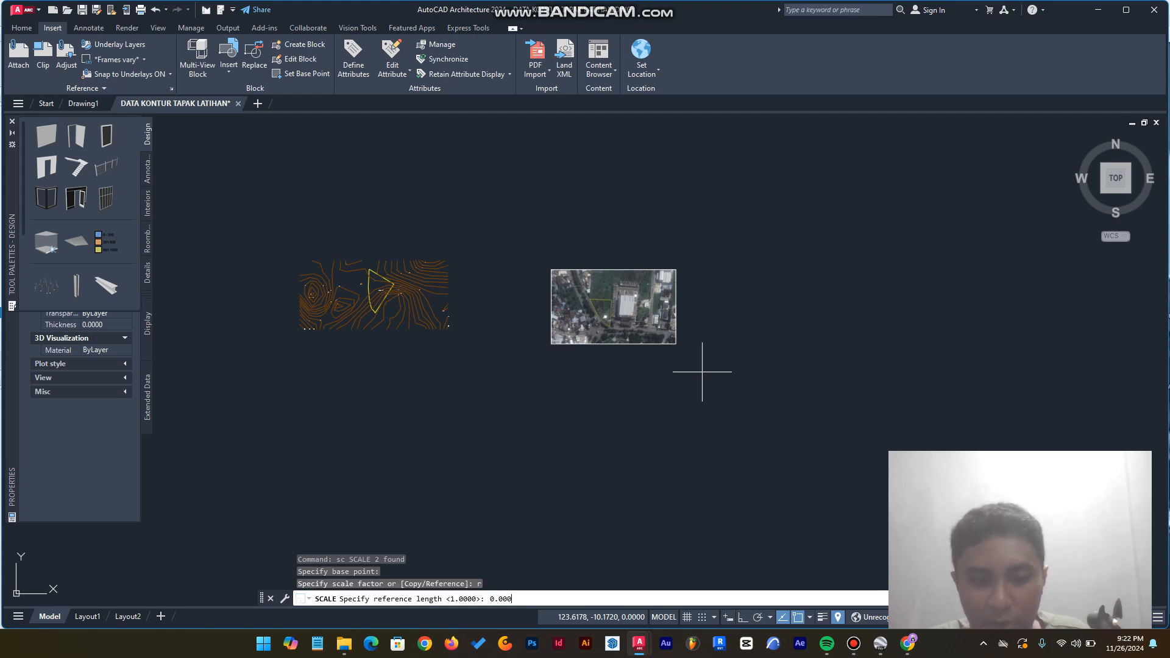
pyautogui.press('Return')
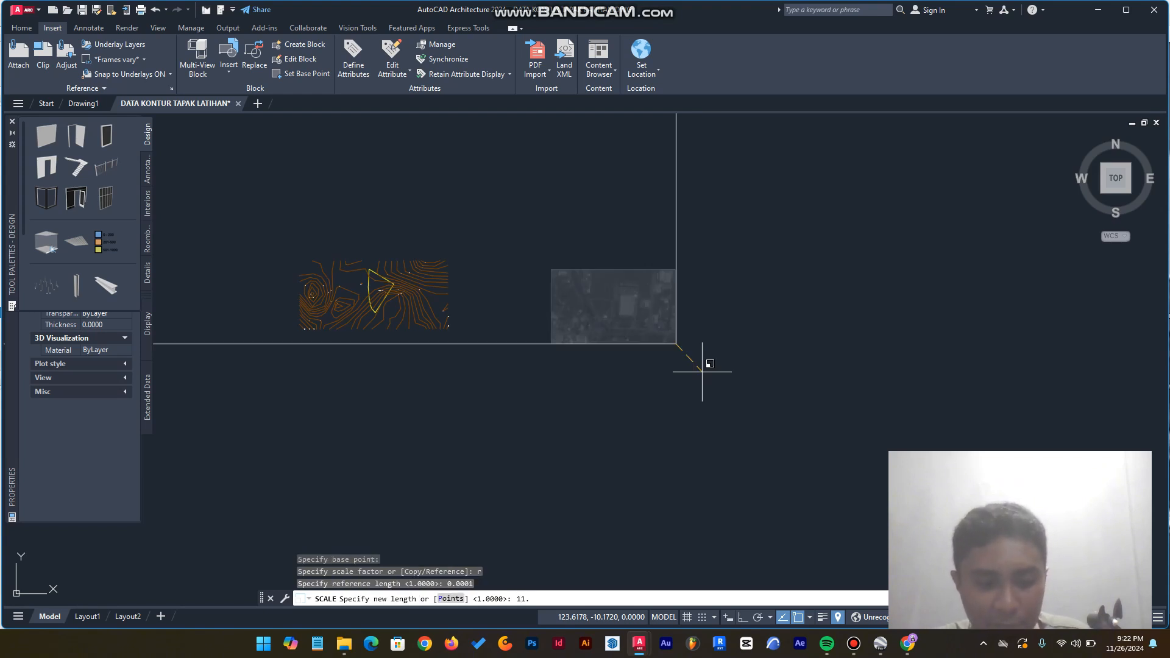
pyautogui.press('Return')
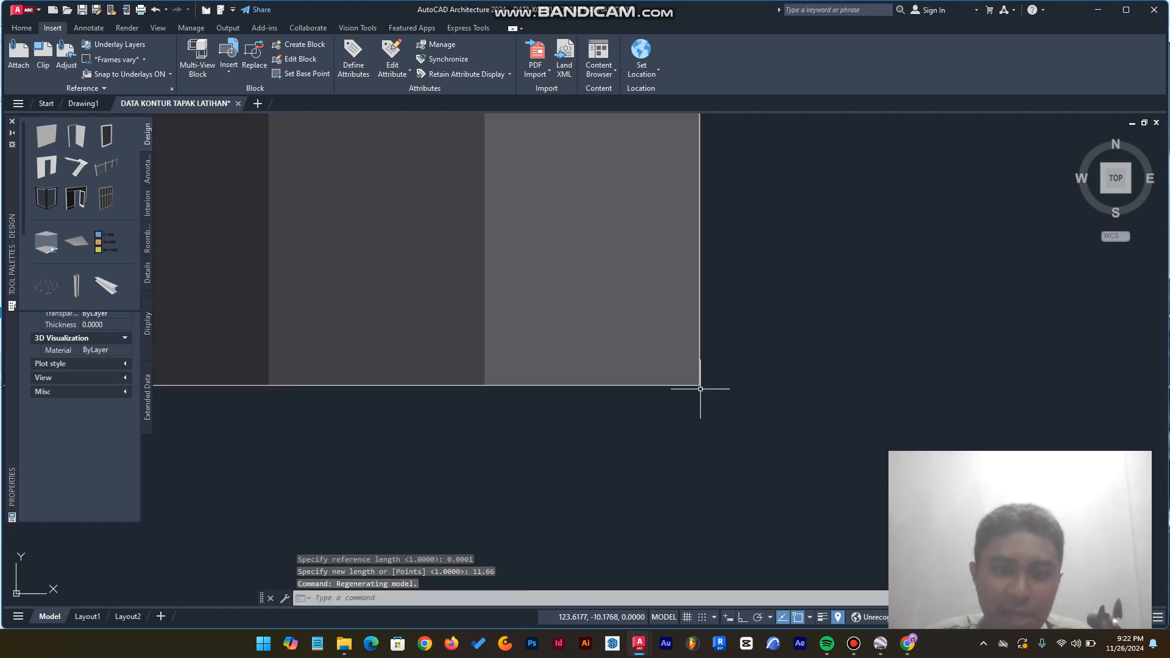
# Step: Move the enlarged satellite image west until it is clear of the contour drawing
pyautogui.scroll(-10, 619, 330)
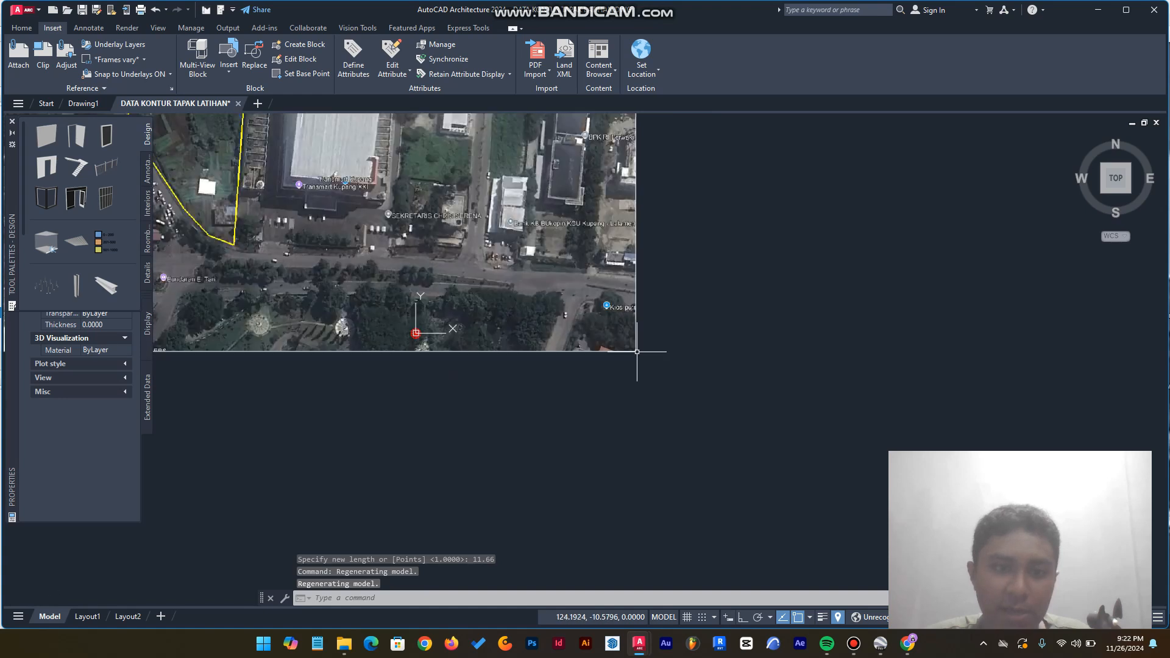
pyautogui.scroll(2, 636, 351)
pyautogui.scroll(8, 637, 351)
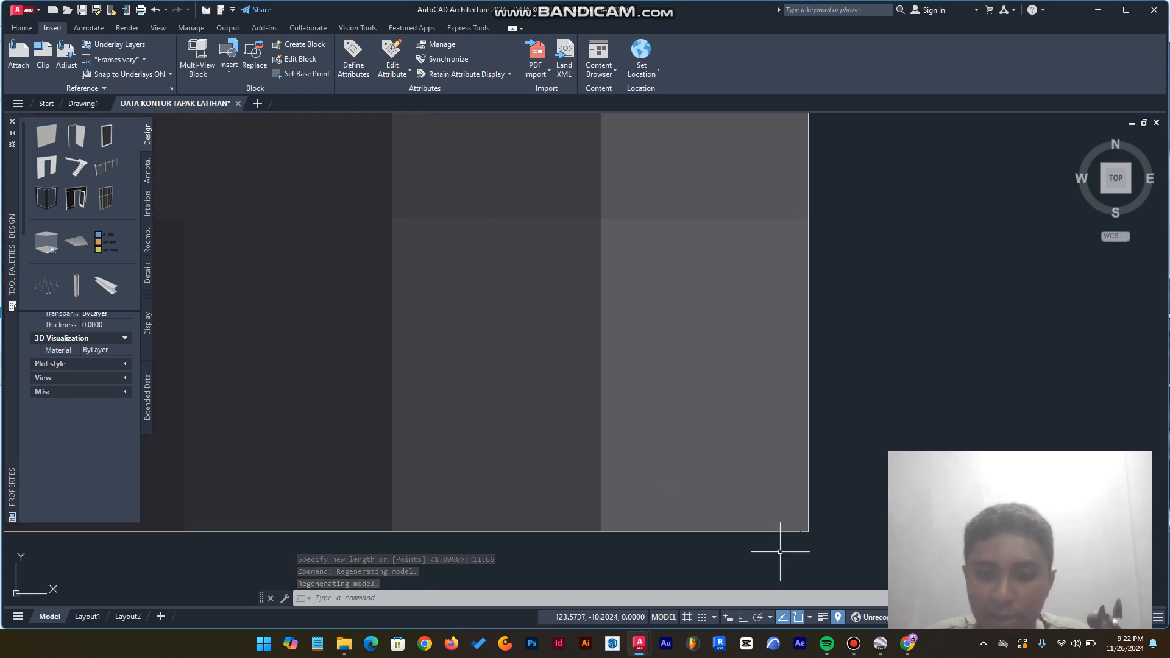
pyautogui.scroll(-10, 792, 539)
pyautogui.scroll(4, 817, 482)
pyautogui.click(841, 433)
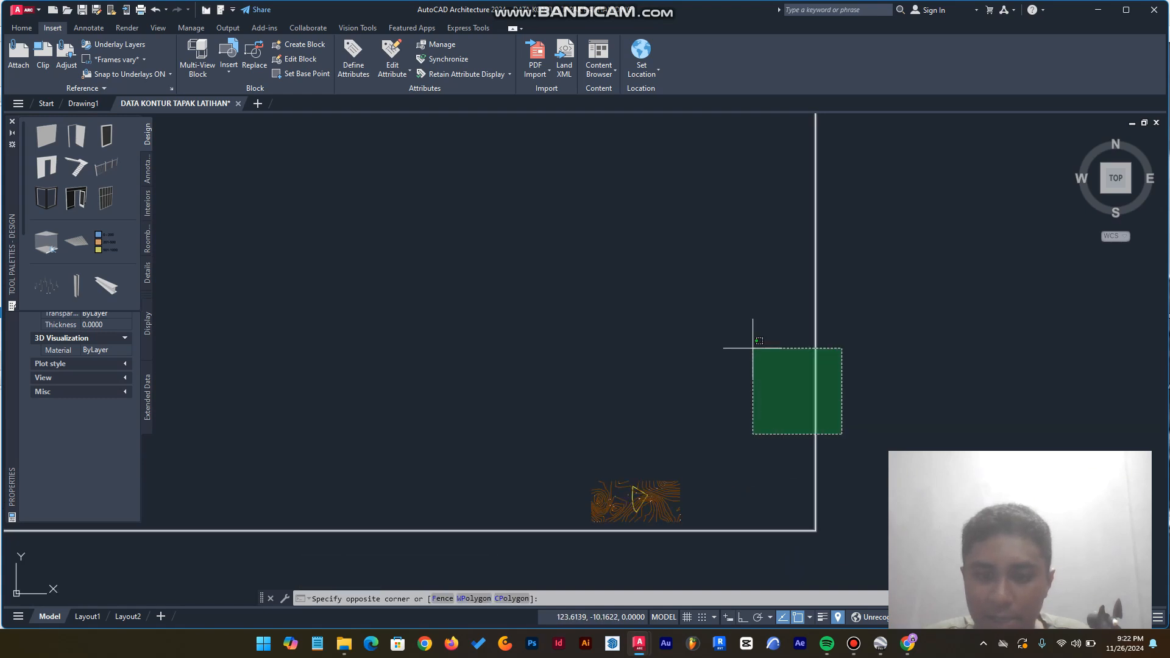
pyautogui.click(755, 347)
pyautogui.write('m')
pyautogui.press('Return')
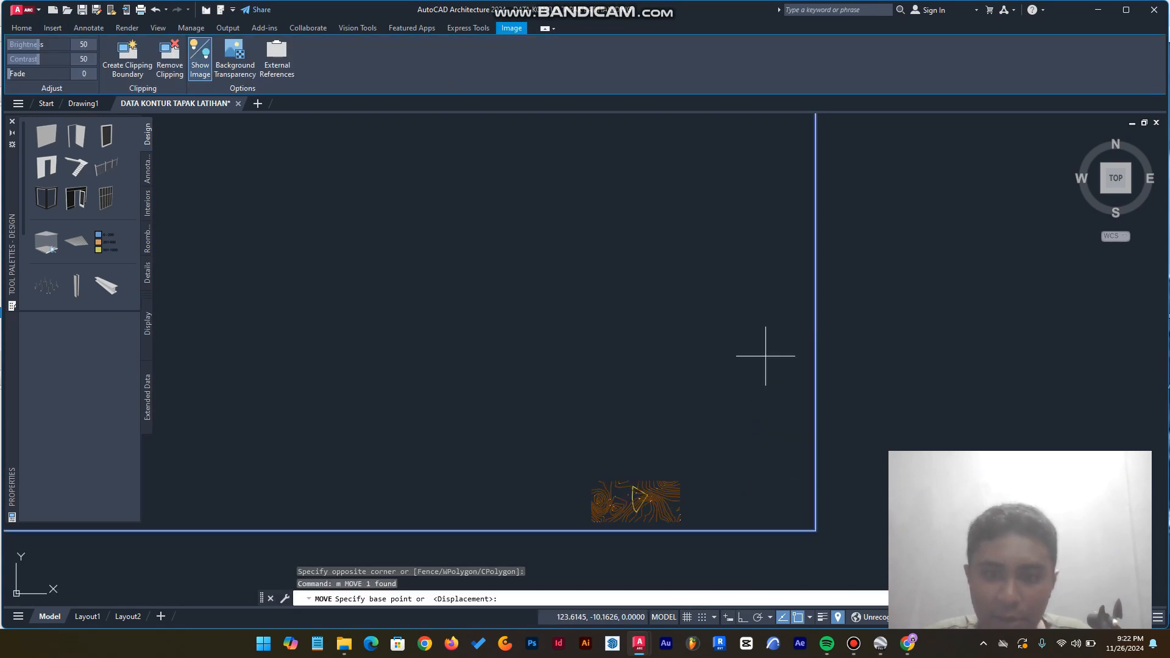
pyautogui.click(771, 368)
pyautogui.click(337, 368)
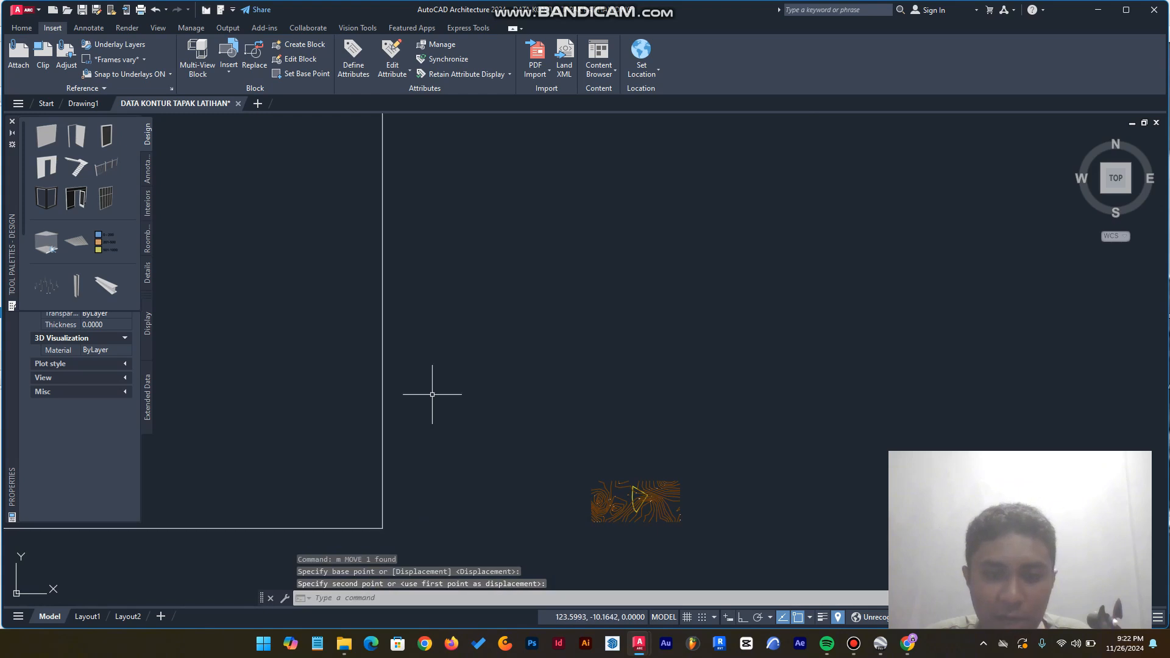
# Step: Switch to Google Earth Pro and open the Ruler for a line measurement in meters around the site's southern end
pyautogui.scroll(-2, 504, 356)
pyautogui.scroll(4, 545, 420)
pyautogui.scroll(4, 587, 387)
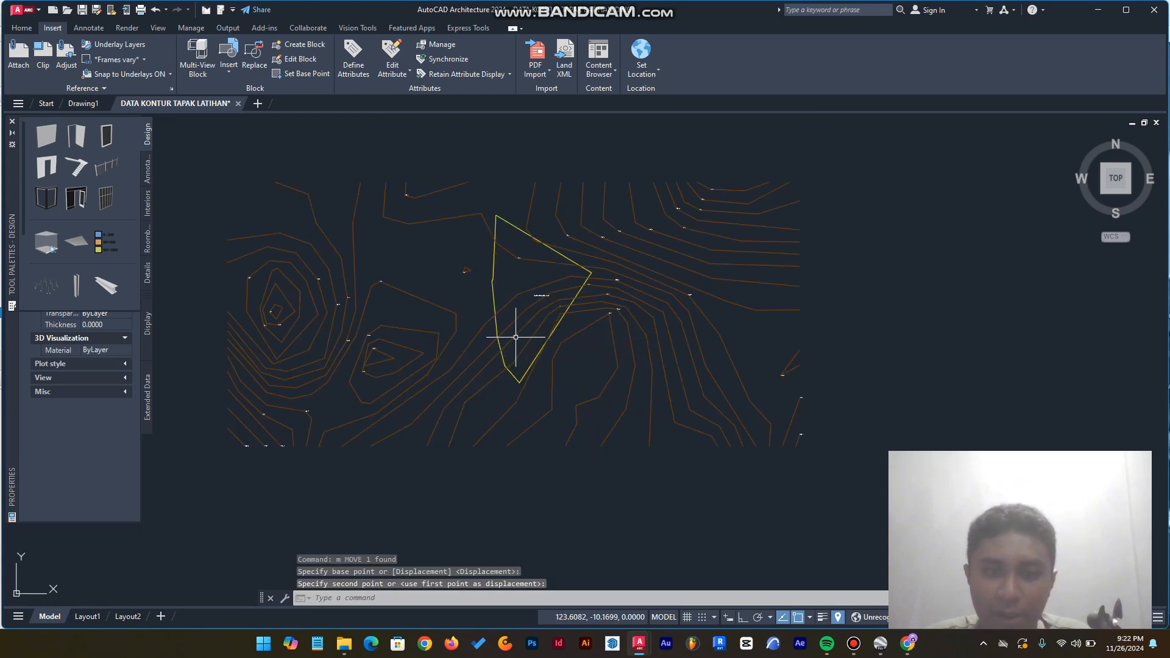
pyautogui.scroll(2, 503, 350)
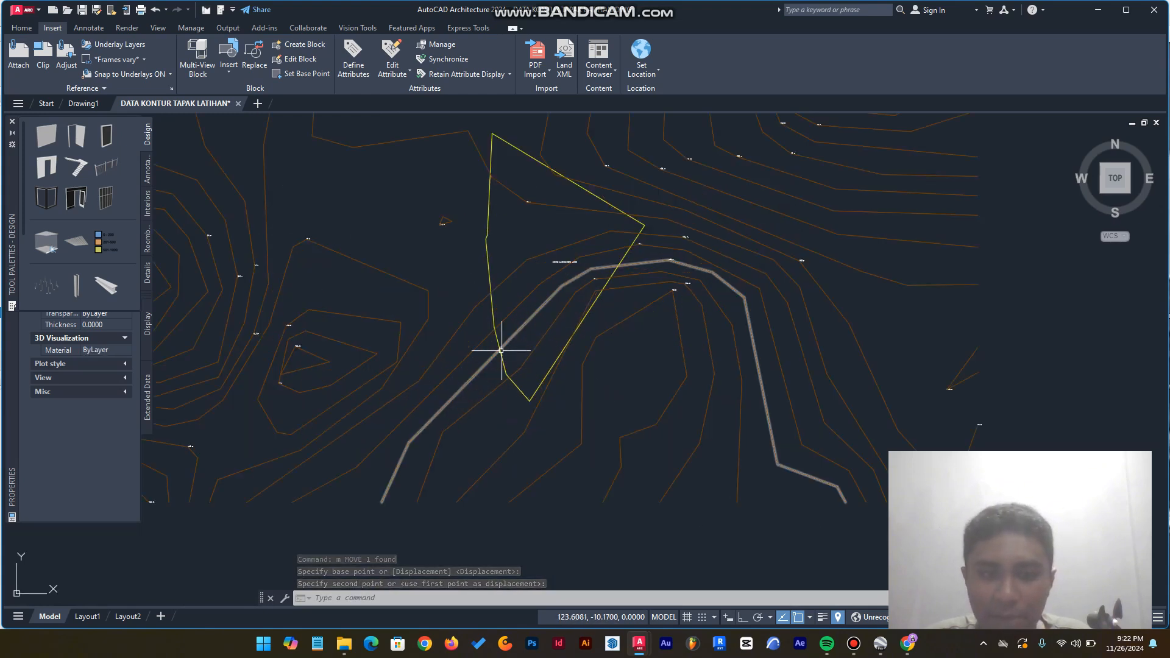
pyautogui.moveTo(880, 643)
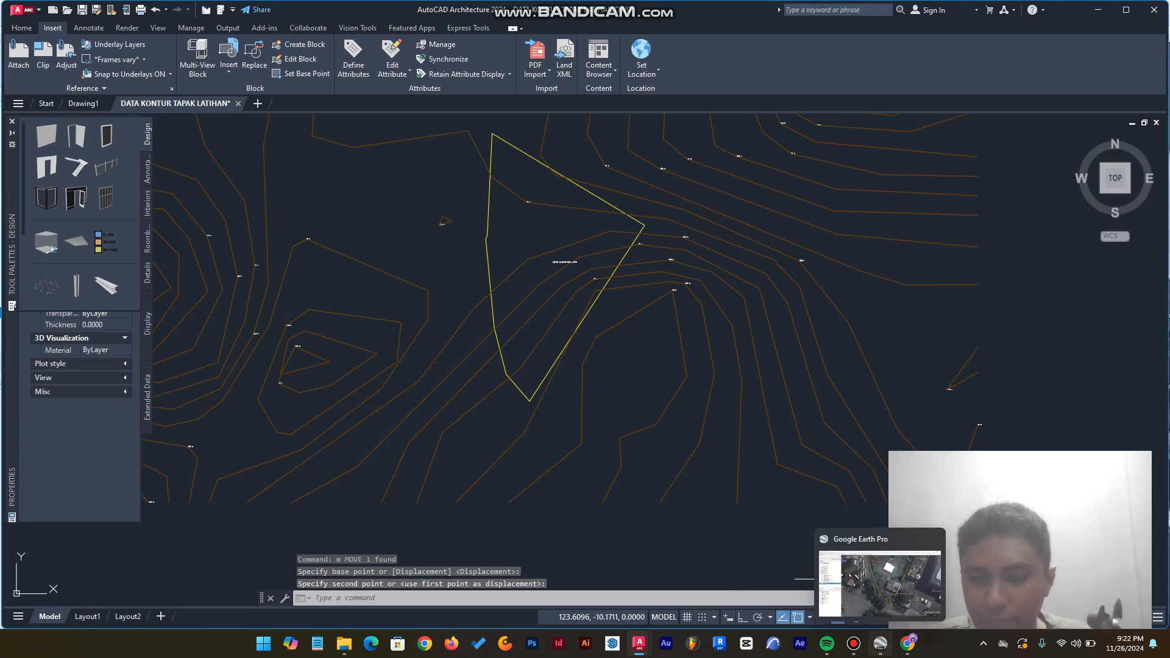
pyautogui.click(880, 643)
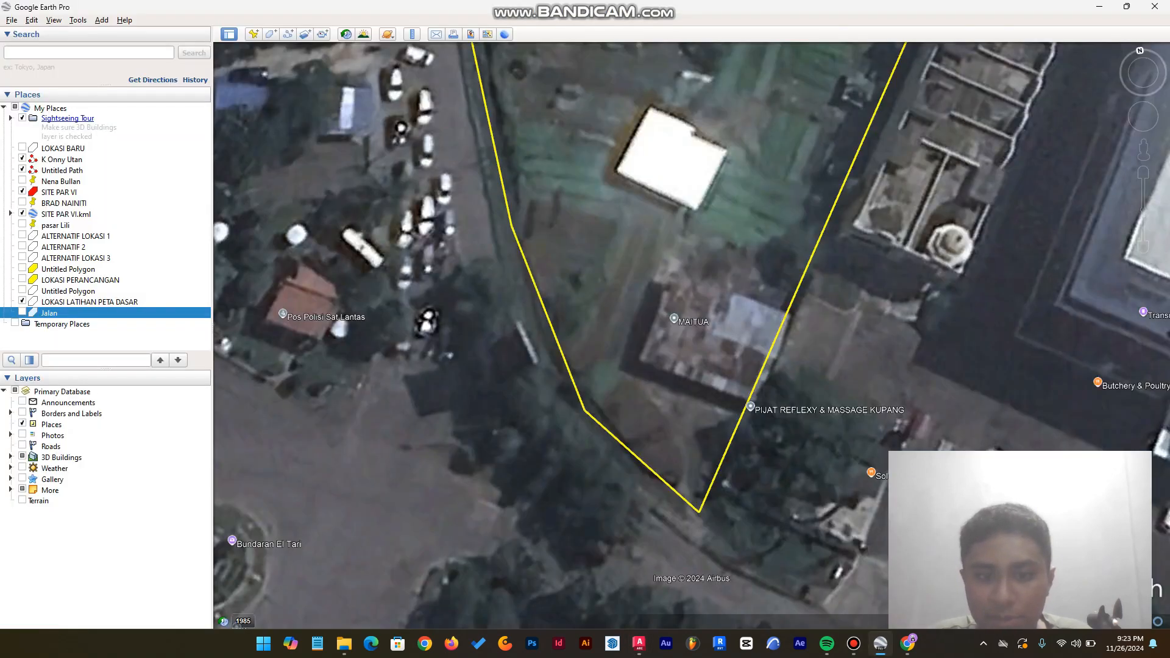
pyautogui.scroll(1, 593, 417)
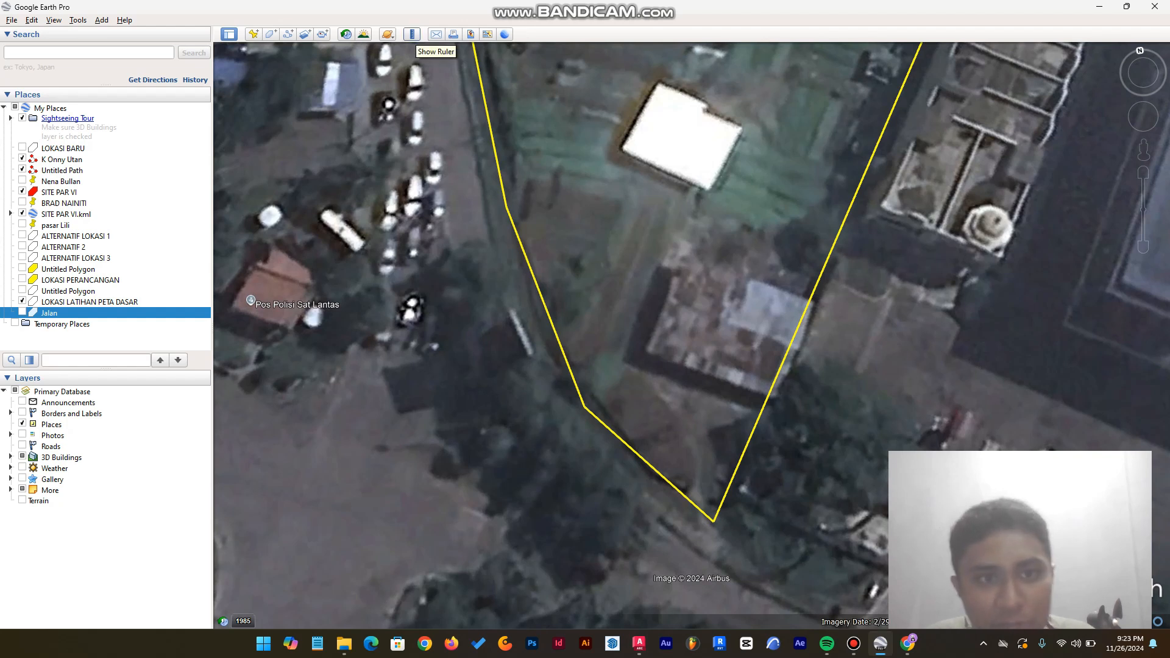
pyautogui.click(411, 35)
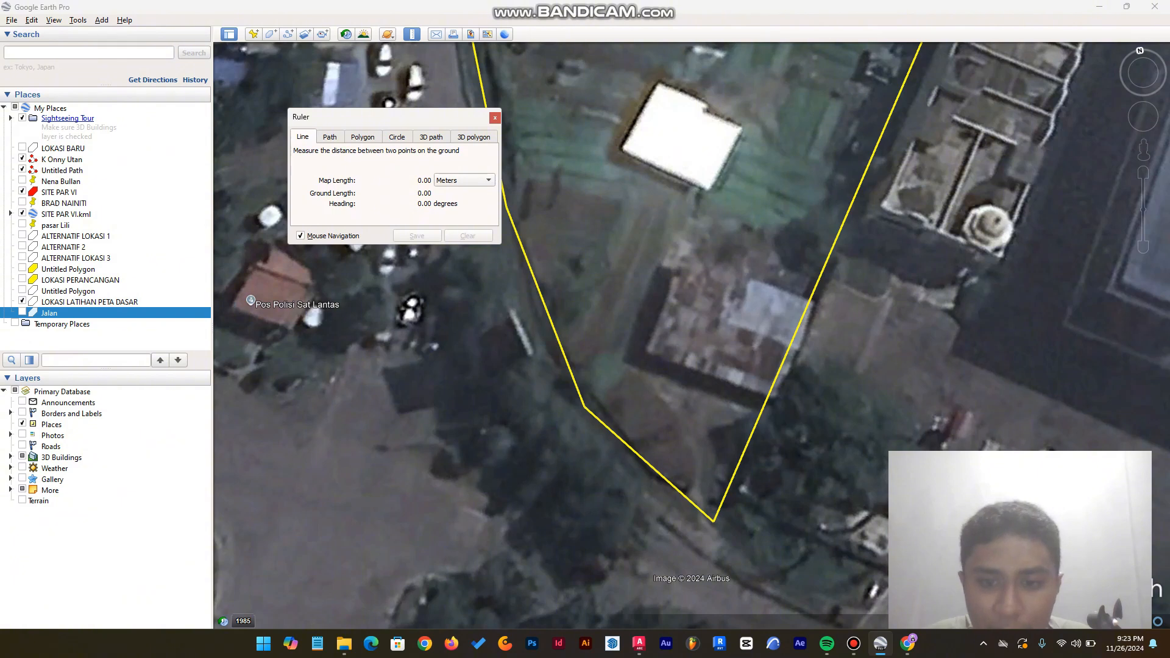
pyautogui.scroll(-3, 546, 488)
pyautogui.scroll(3, 573, 343)
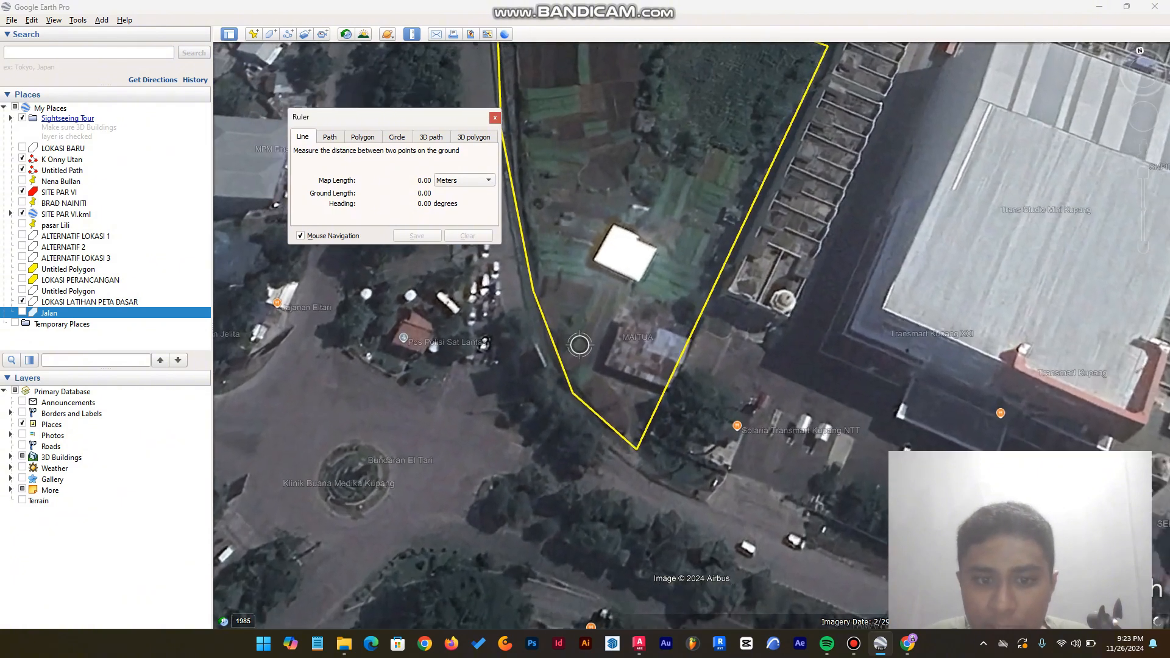
pyautogui.scroll(2, 603, 418)
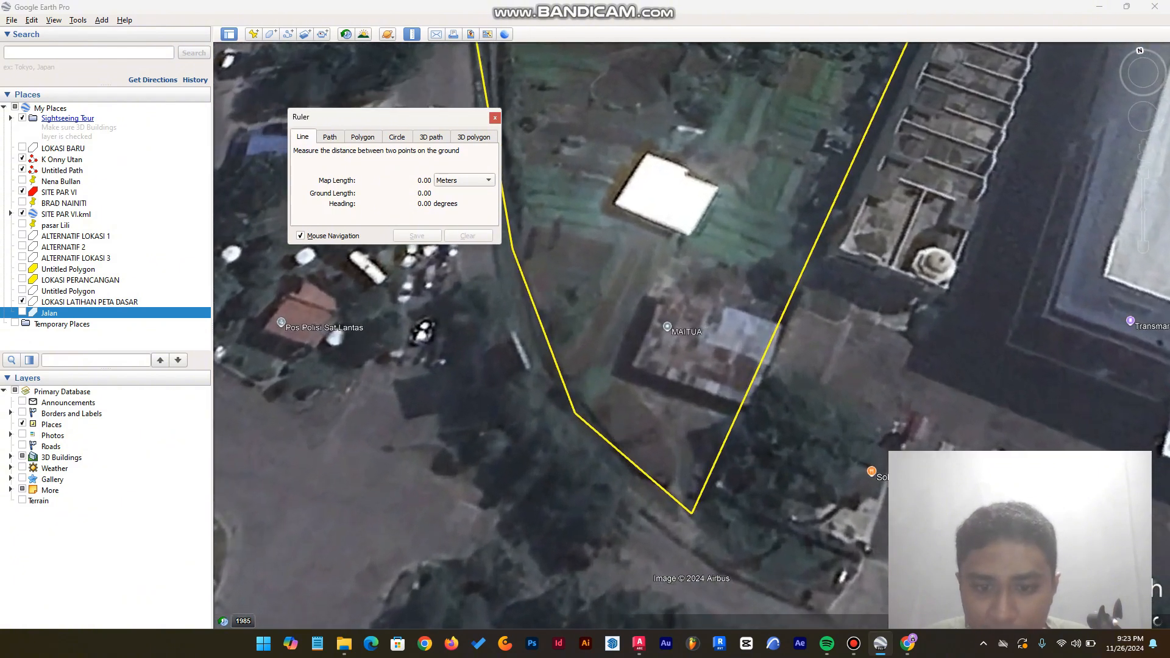
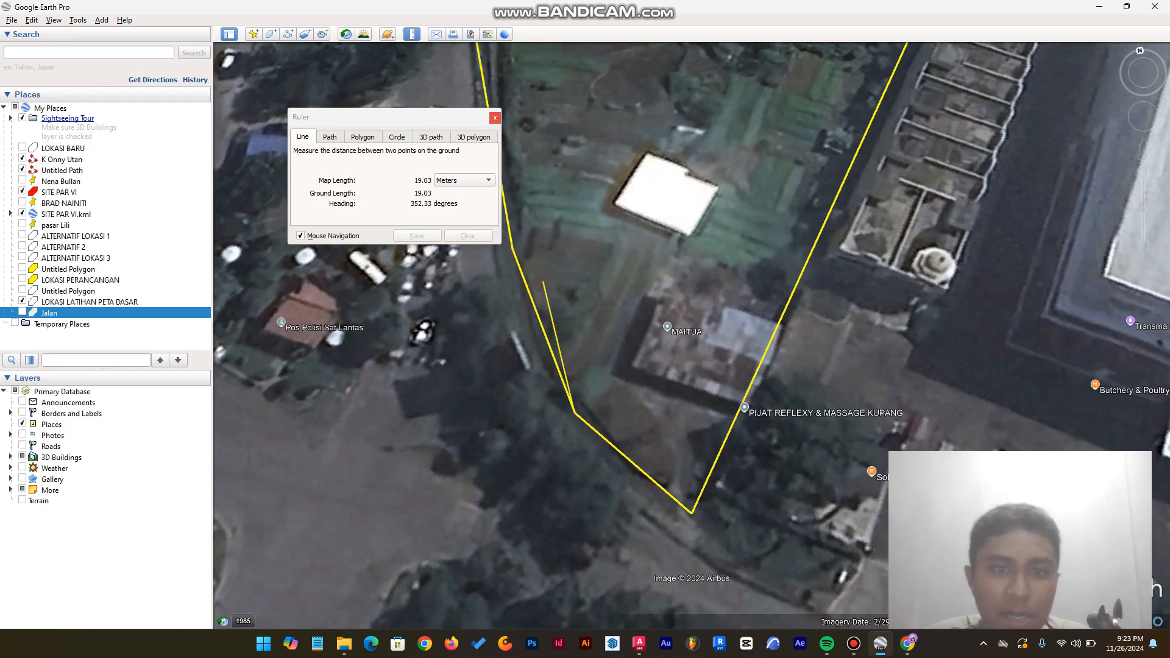
# Step: Close the ruler and switch to the DATA KONTUR TAPAK LATIHAN drawing in AutoCAD, showing the lowest corner of the yellow site boundary
pyautogui.click(495, 116)
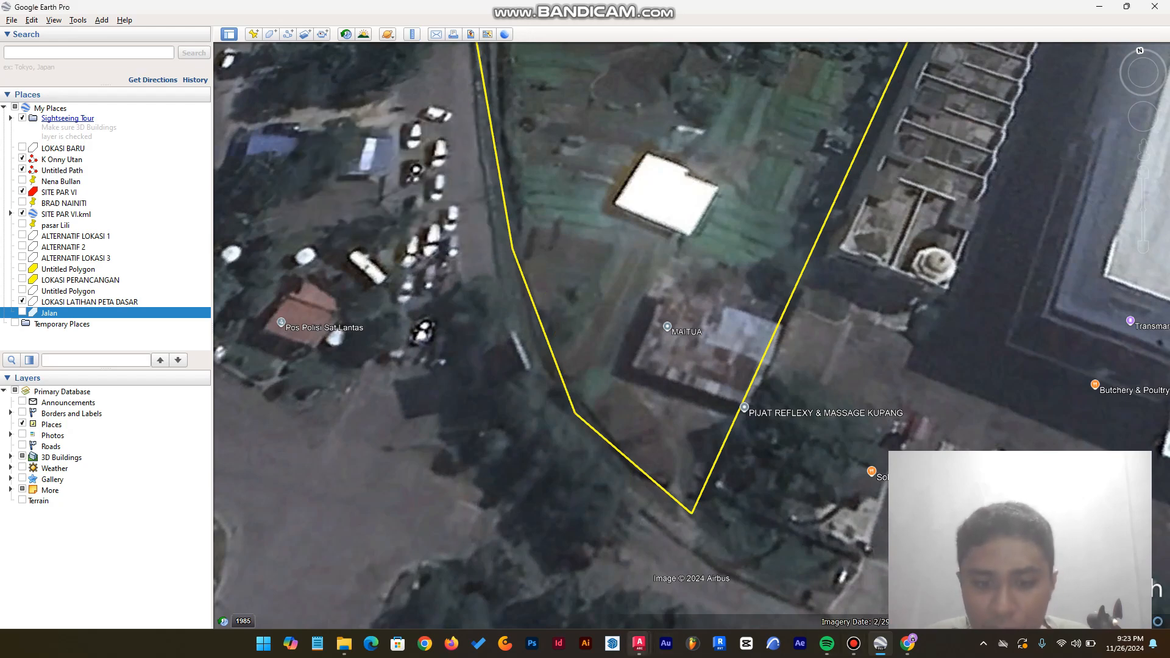
pyautogui.moveTo(639, 642)
pyautogui.click(704, 573)
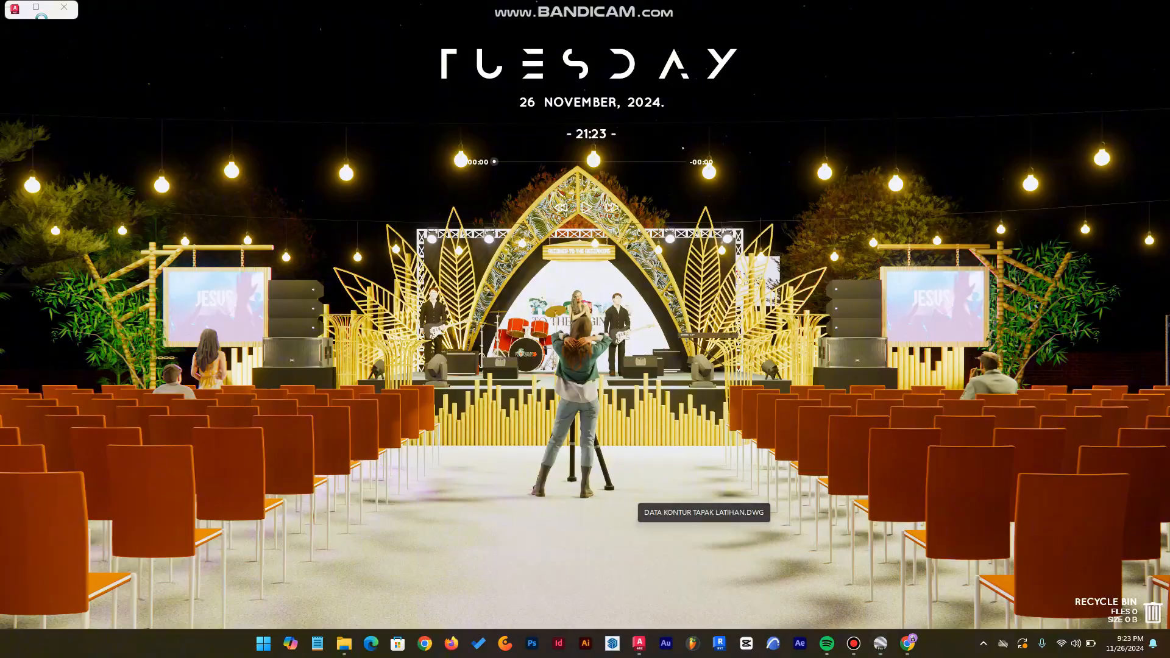
pyautogui.scroll(5, 522, 387)
pyautogui.scroll(3, 536, 353)
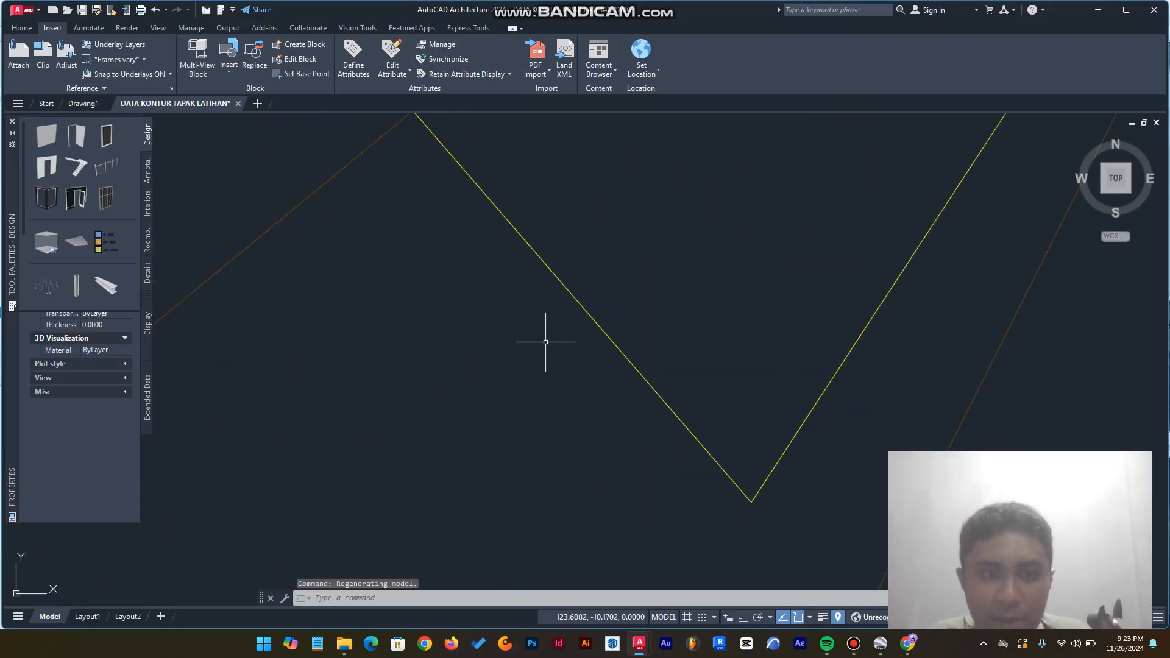
pyautogui.scroll(-5, 543, 337)
pyautogui.press('Escape')
pyautogui.press('Escape')
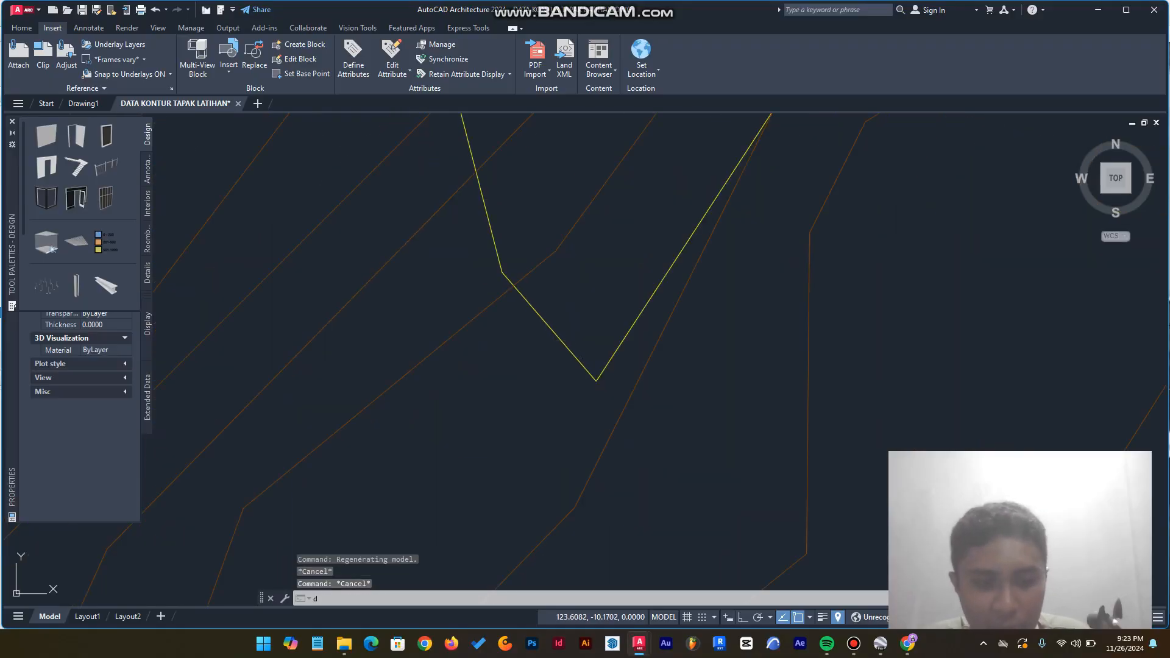
pyautogui.write('DAL')
pyautogui.press('Return')
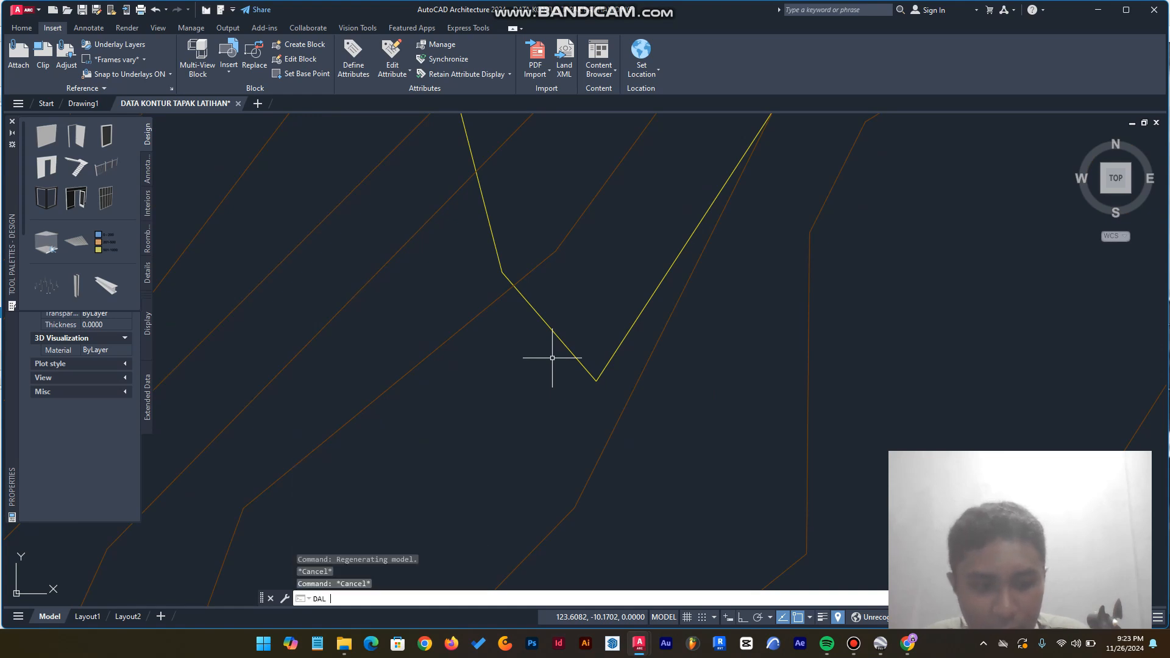
pyautogui.press('Return')
pyautogui.click(550, 334)
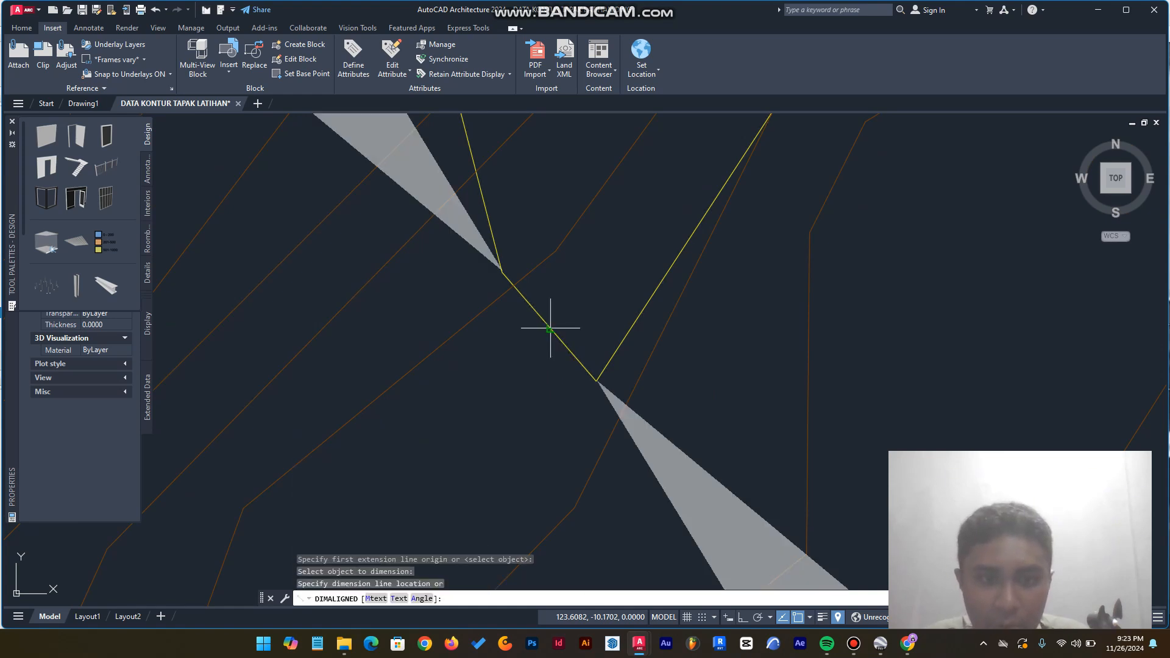
pyautogui.press('Escape')
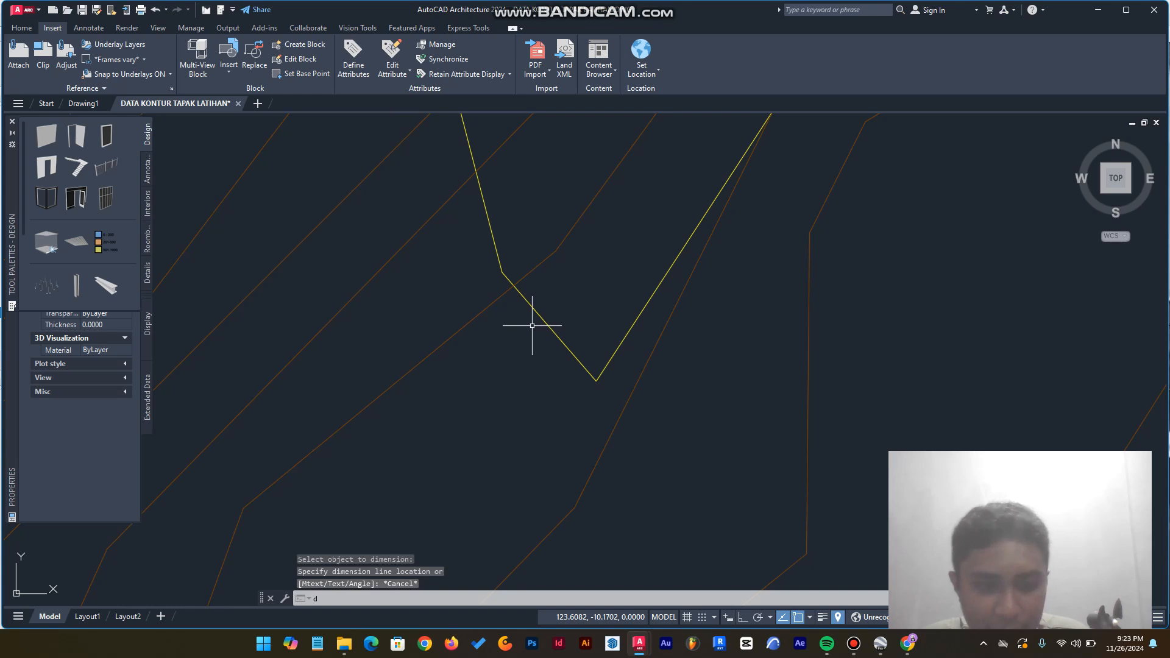
# Step: Measure the length of the short lower-left edge of the yellow site boundary between its two vertices
pyautogui.write('di')
pyautogui.press('Return')
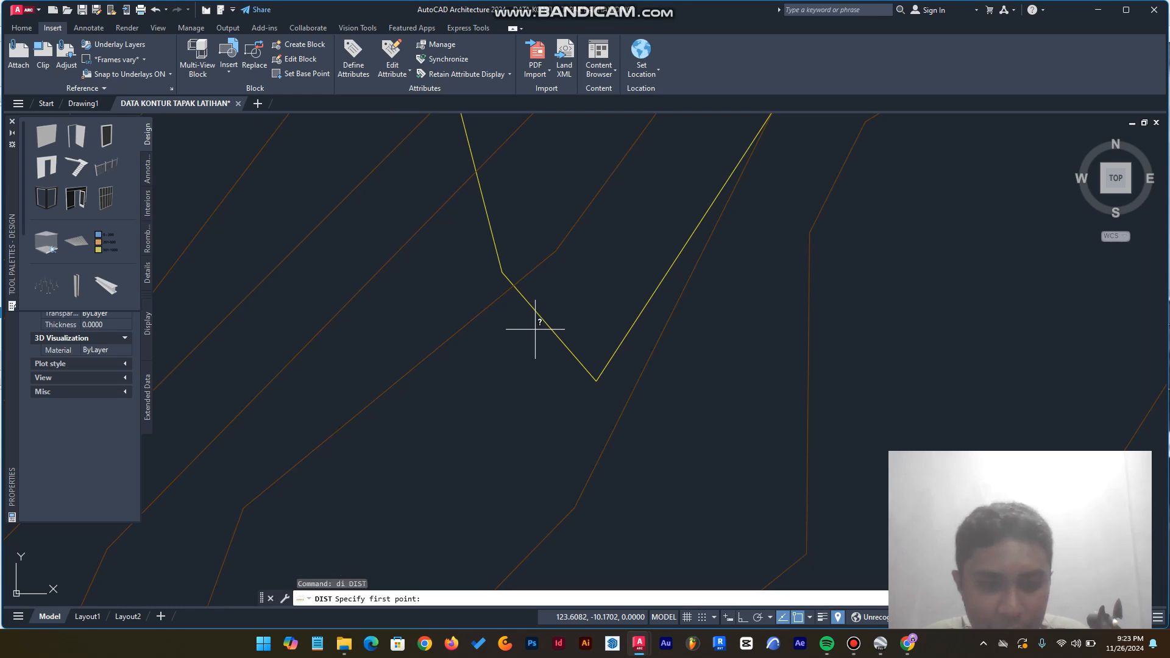
pyautogui.click(502, 272)
pyautogui.click(596, 381)
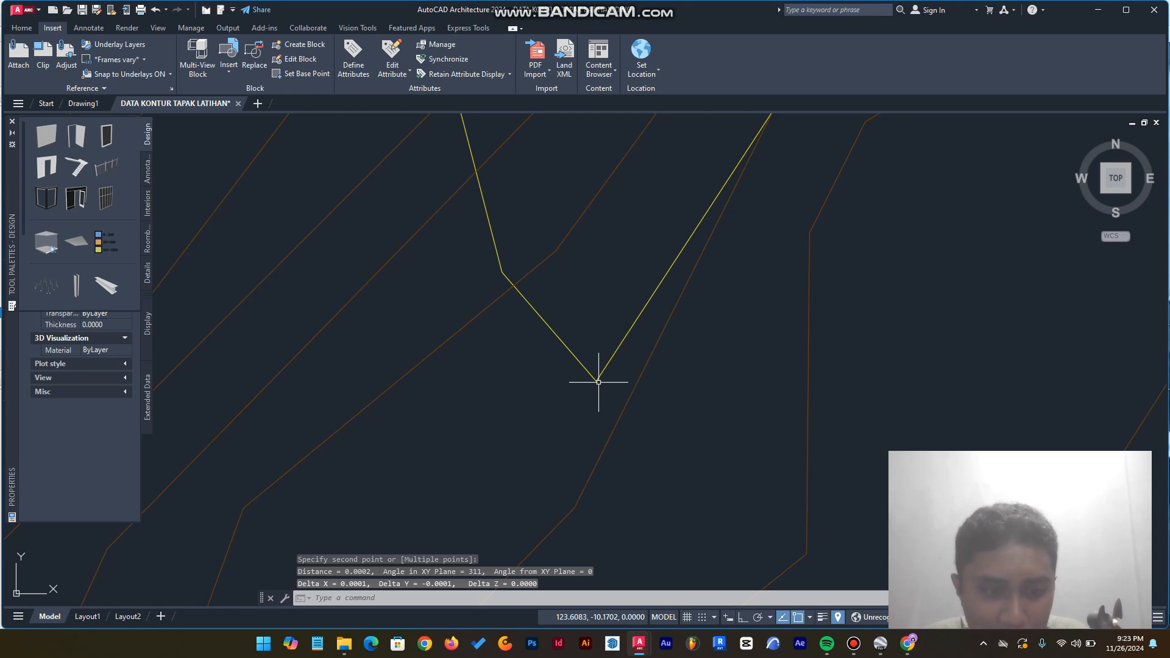
# Step: Scale all contour lines and the site boundary from the boundary's lowest vertex, using reference length 0.0002 and new length 18.47
pyautogui.scroll(-10, 554, 384)
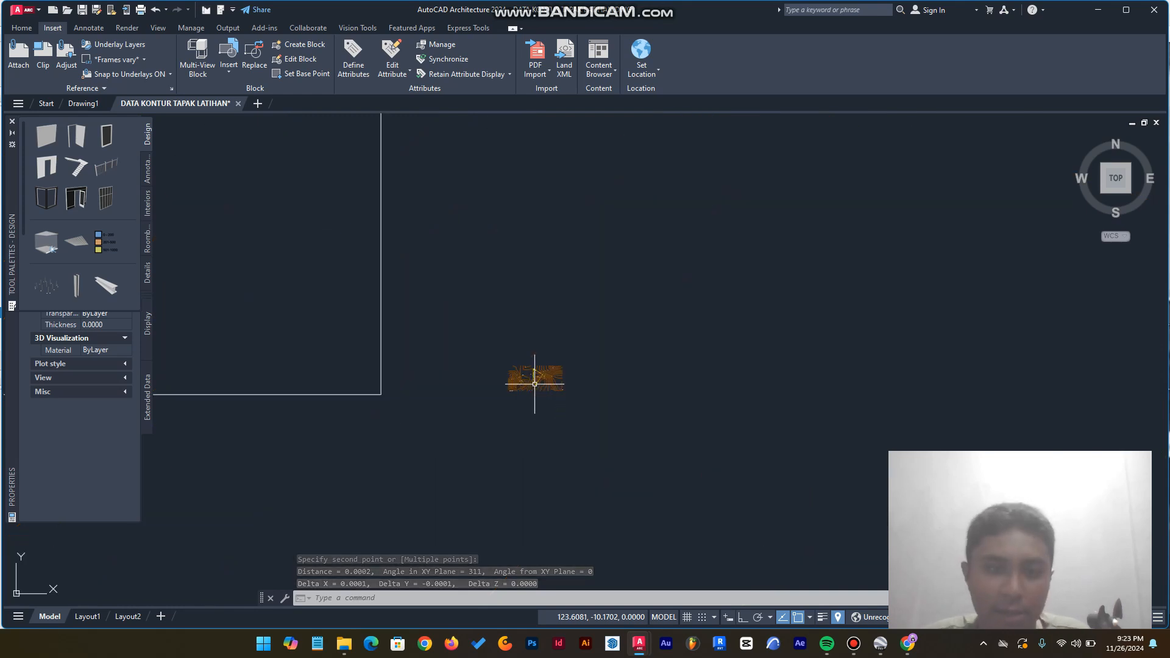
pyautogui.click(480, 339)
pyautogui.click(664, 448)
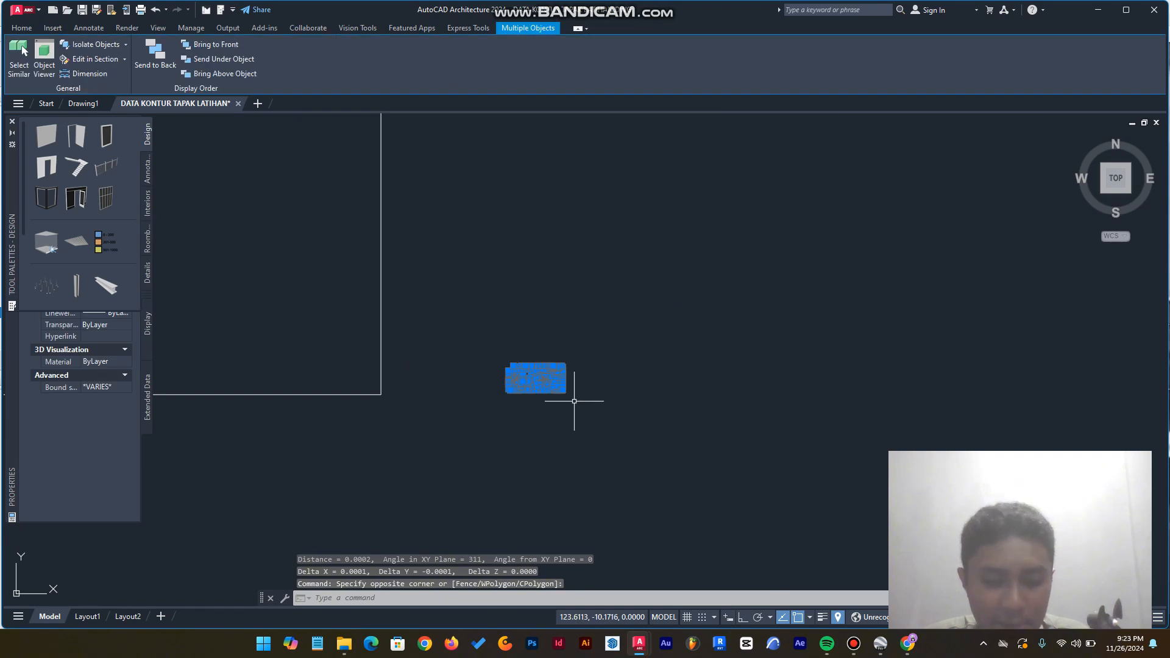
pyautogui.scroll(5, 573, 400)
pyautogui.write('s')
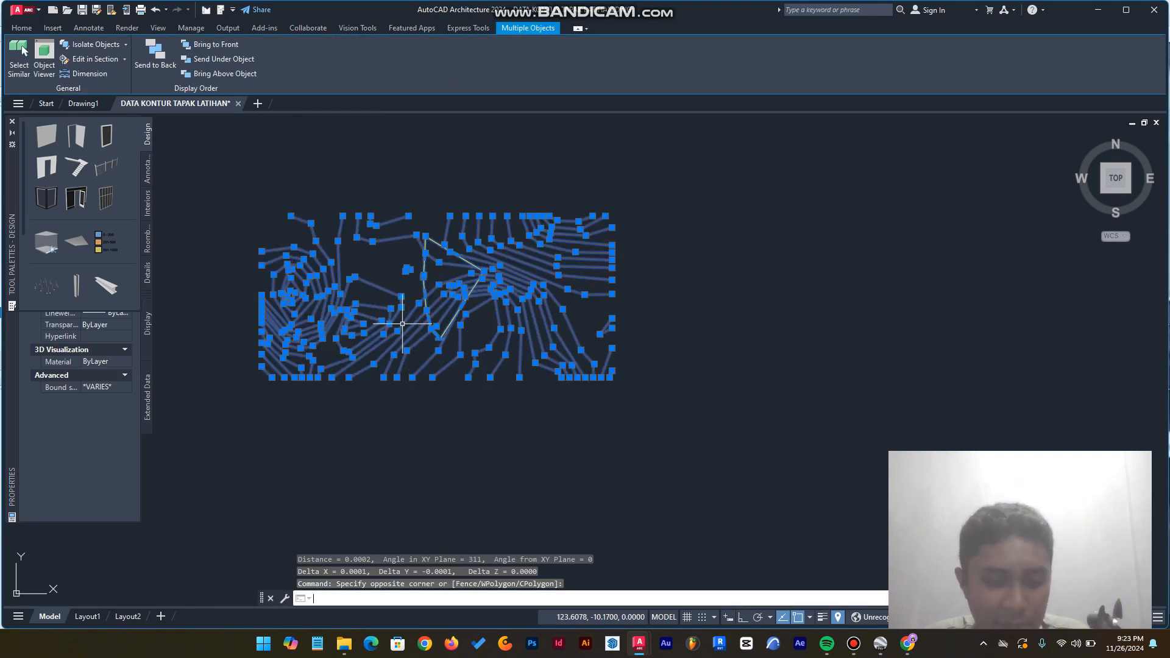
pyautogui.write('c')
pyautogui.press('Return')
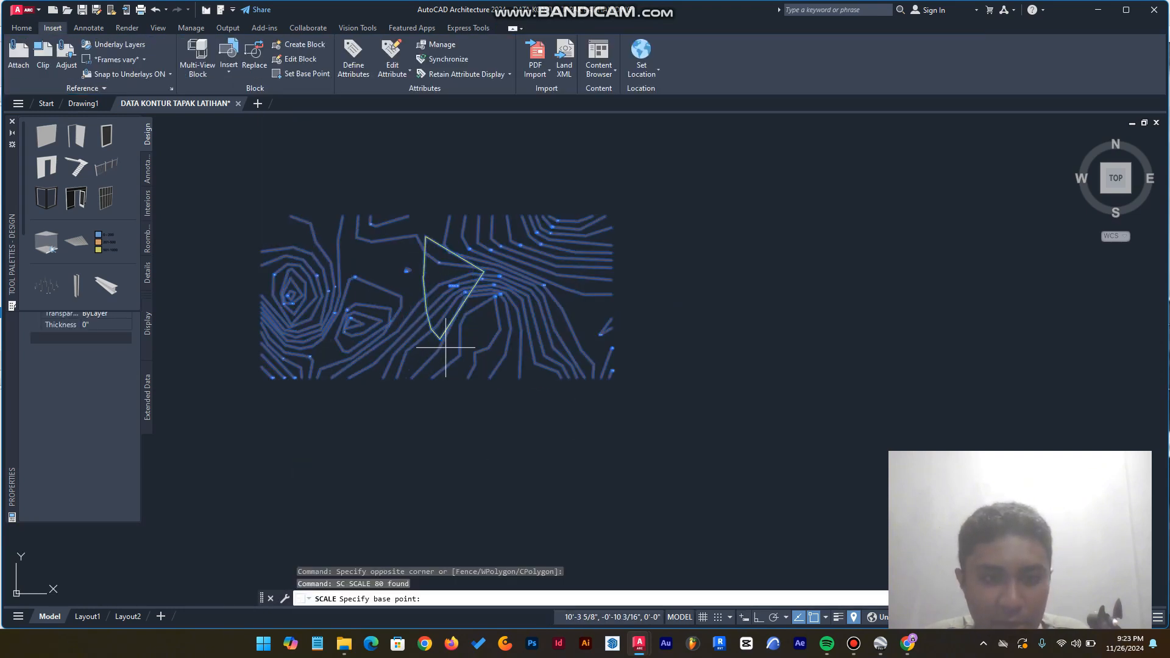
pyautogui.scroll(6, 437, 344)
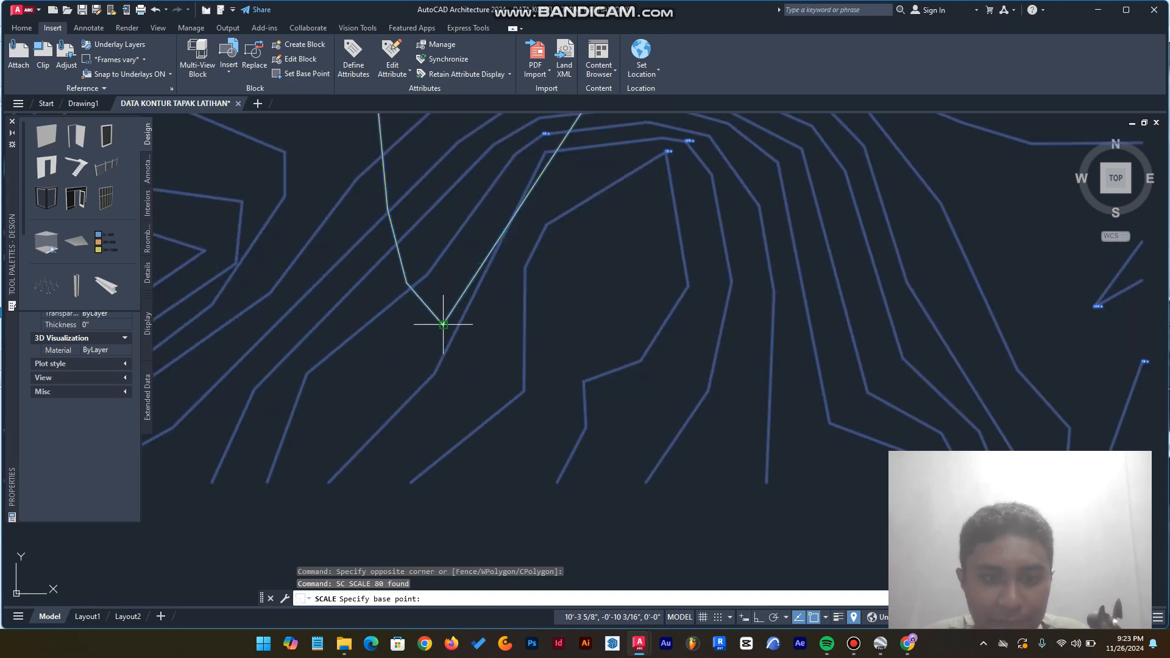
pyautogui.click(443, 324)
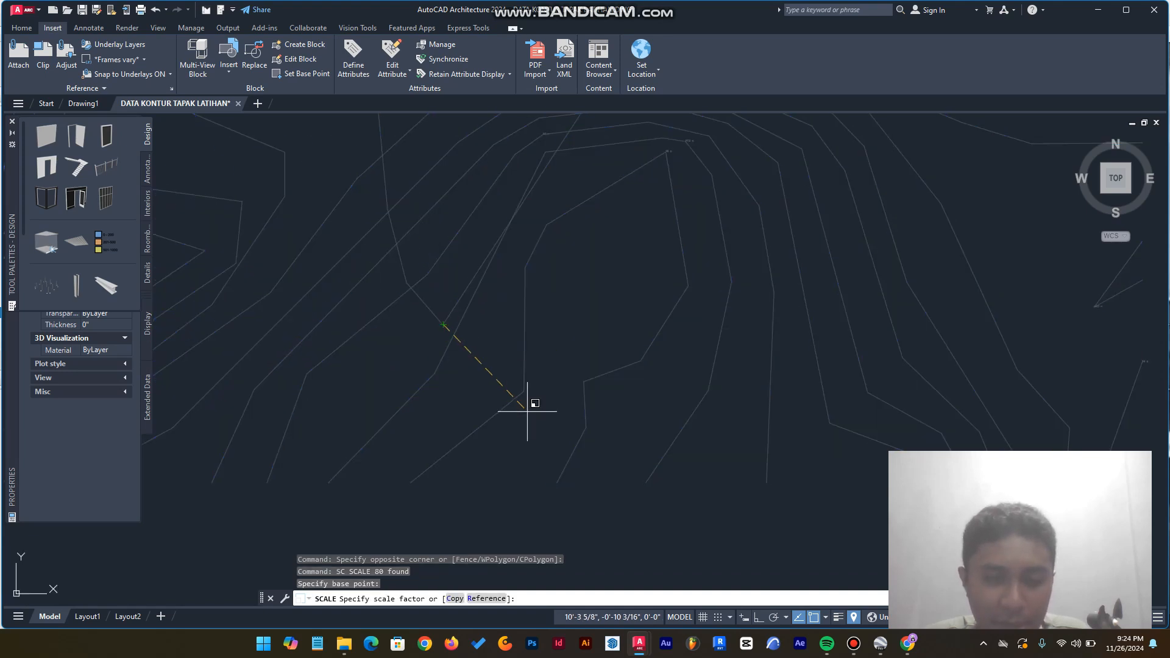
pyautogui.write('r')
pyautogui.press('Return')
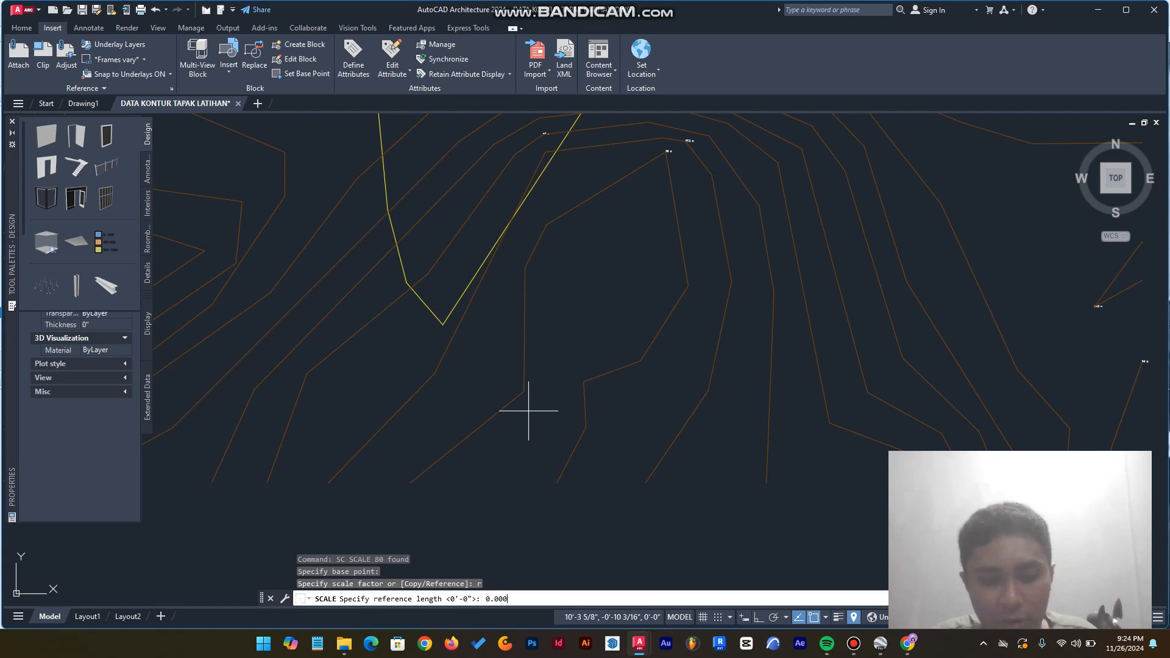
pyautogui.press('Return')
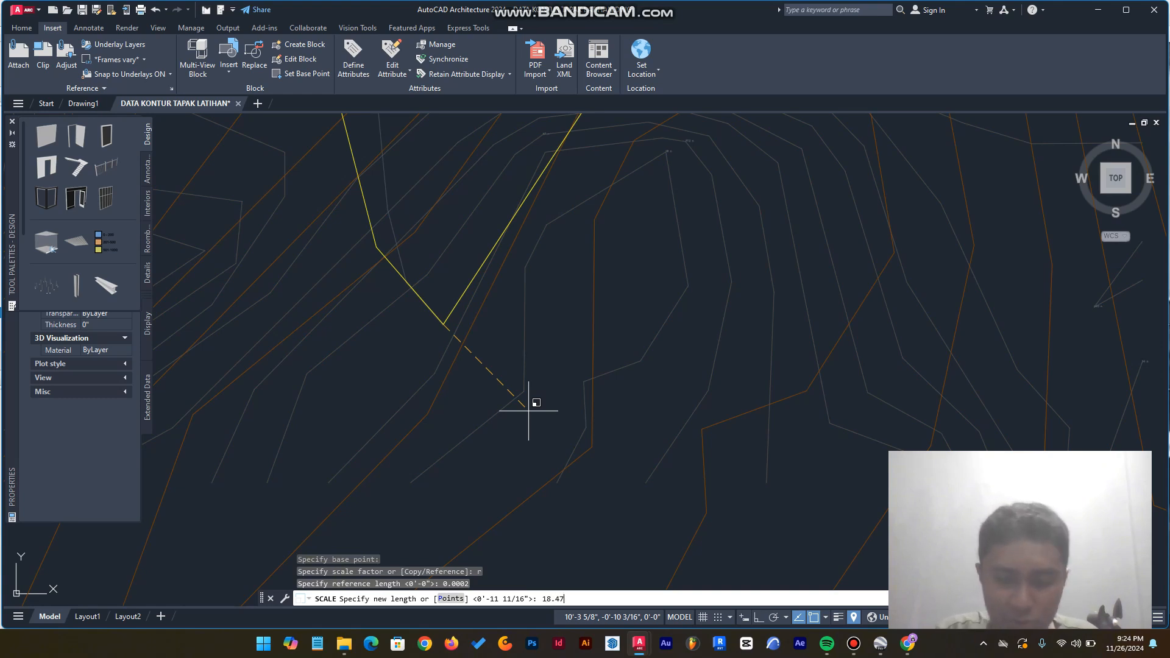
pyautogui.press('Return')
pyautogui.scroll(-20, 561, 403)
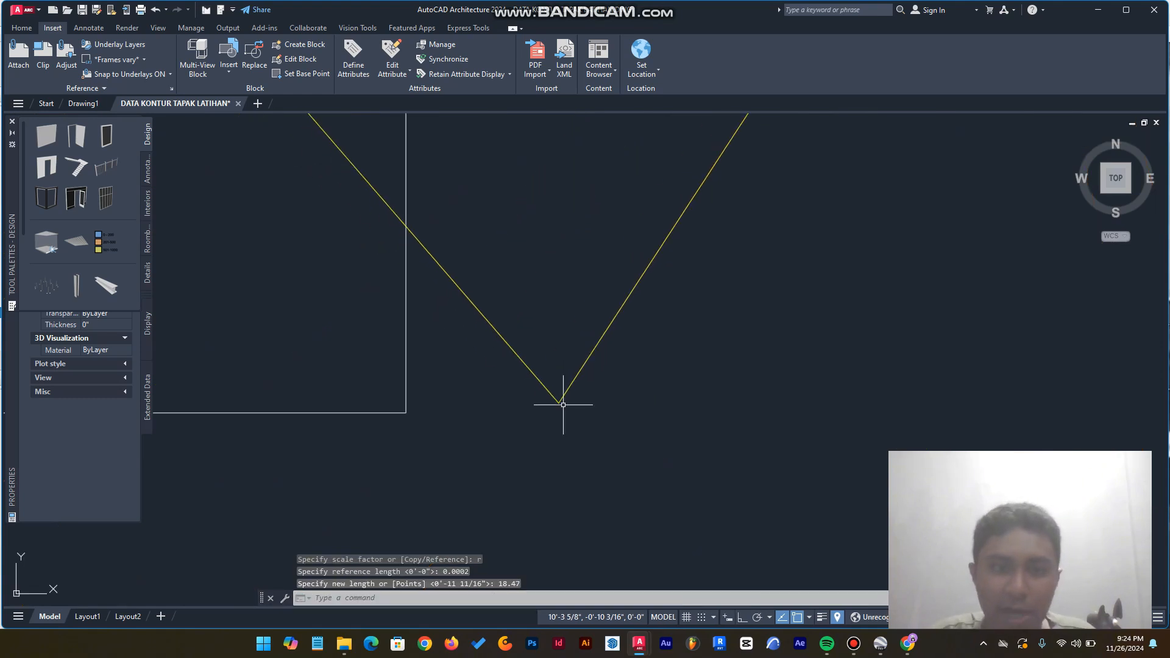
pyautogui.scroll(-10, 561, 403)
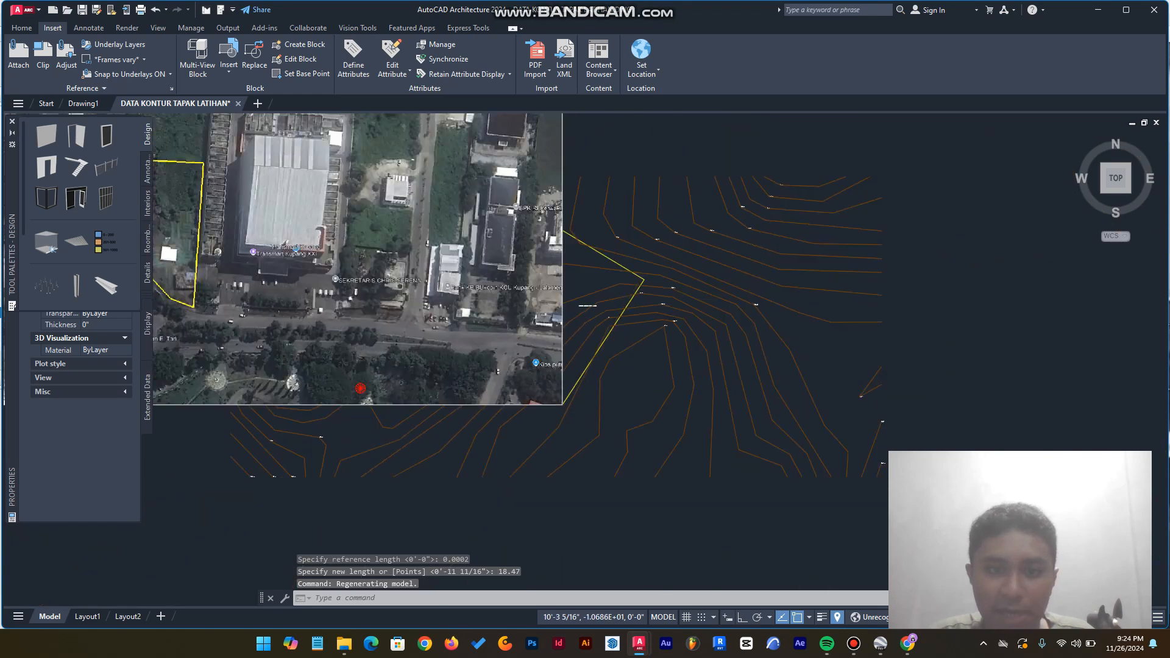
pyautogui.press('Escape')
pyautogui.click(627, 220)
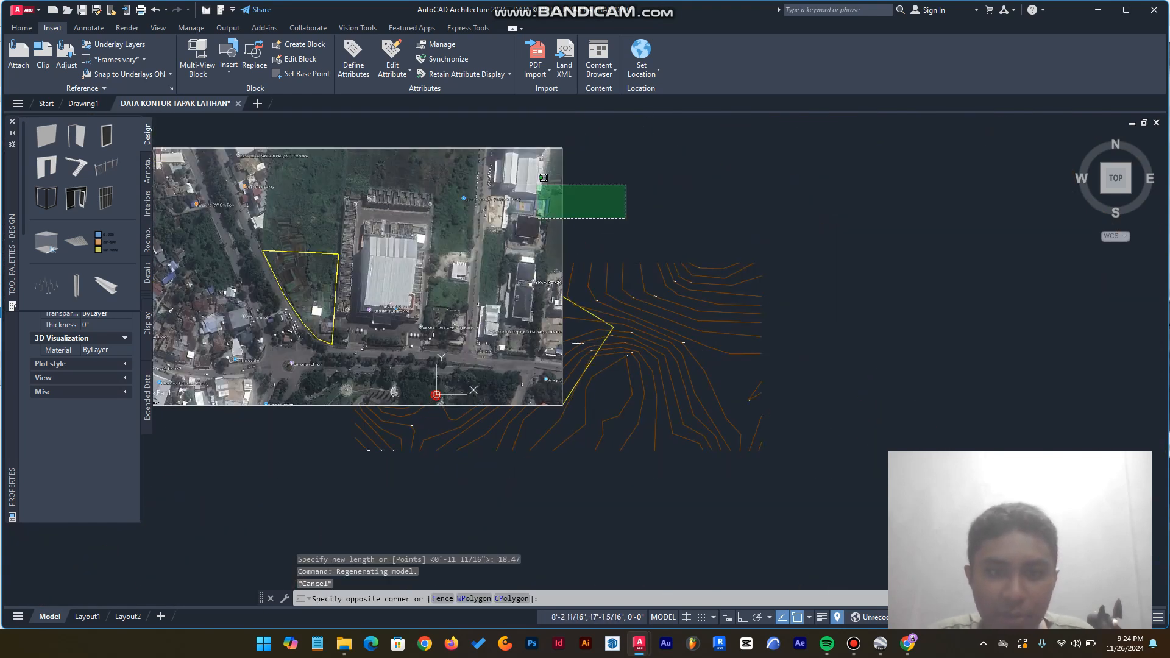
pyautogui.click(550, 238)
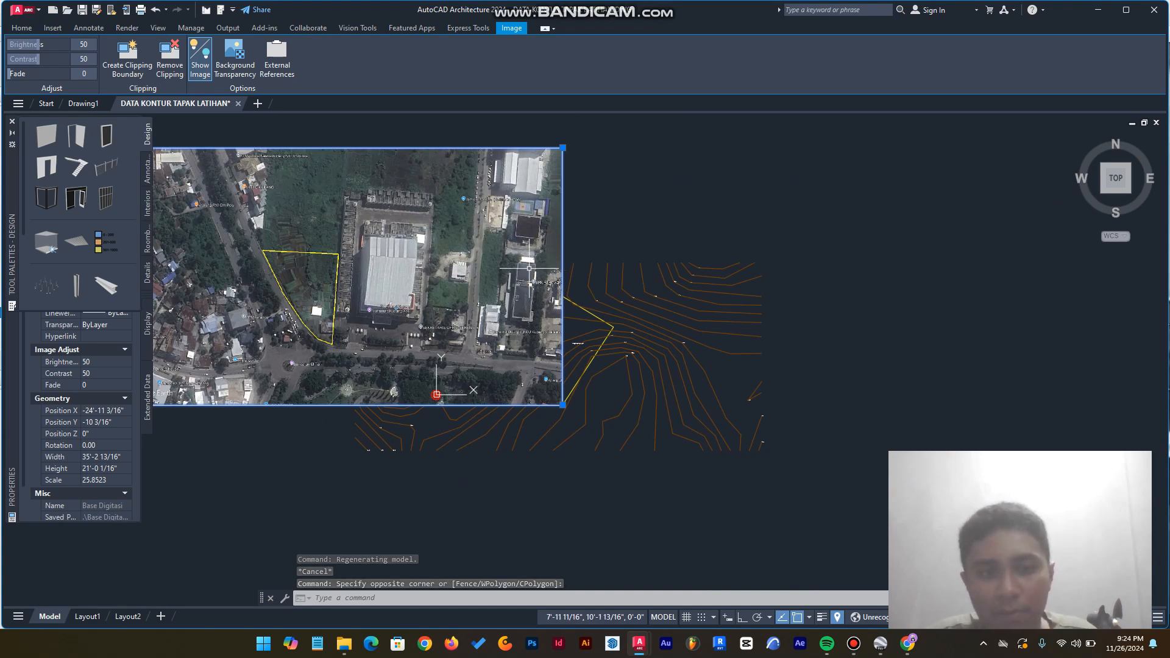
pyautogui.write('m')
pyautogui.press('Return')
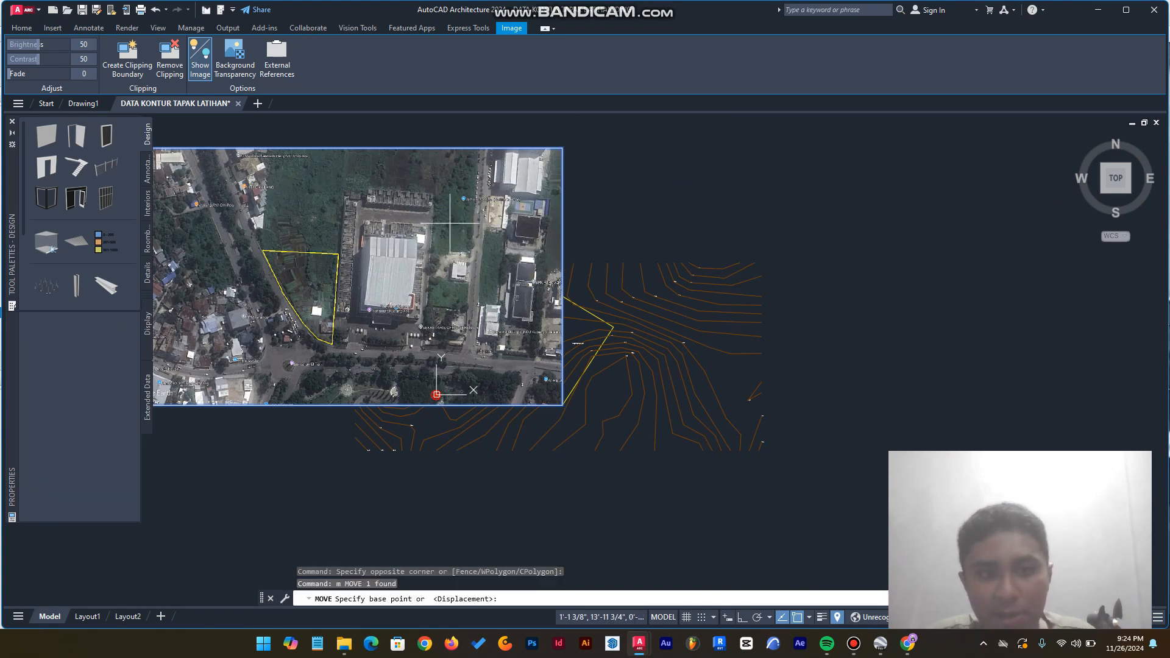
pyautogui.click(449, 217)
pyautogui.press('Escape')
pyautogui.click(595, 209)
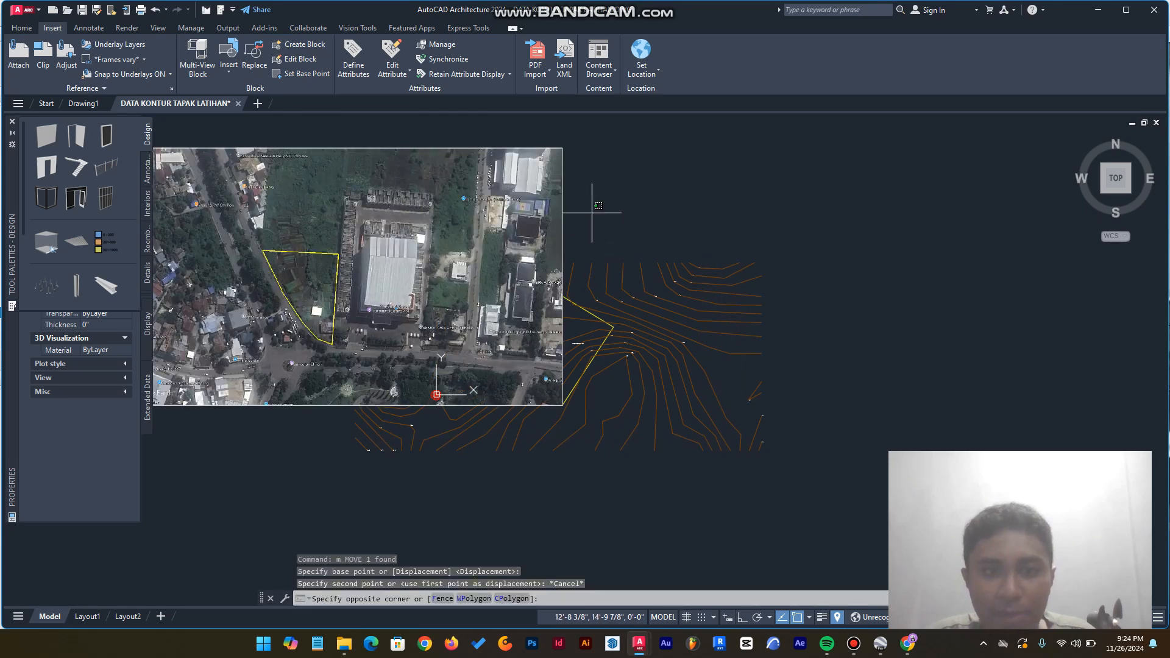
pyautogui.click(501, 181)
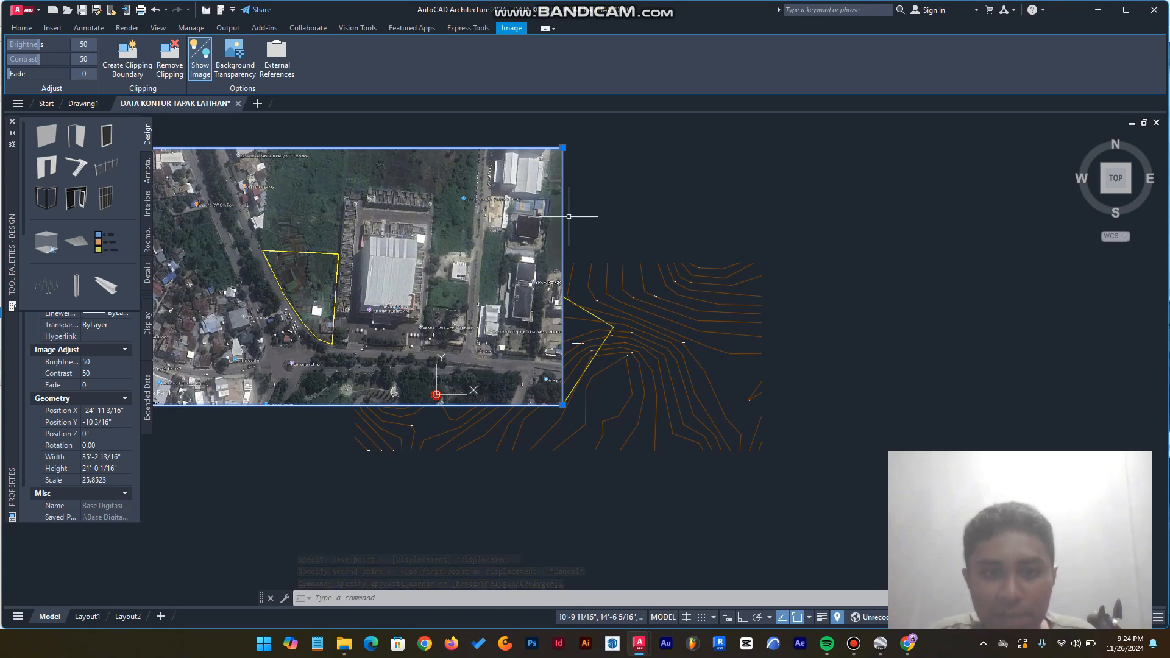
pyautogui.press('Escape')
# Step: Send the satellite image to the back of the display order, behind the contour lines and site boundary
pyautogui.click(612, 209)
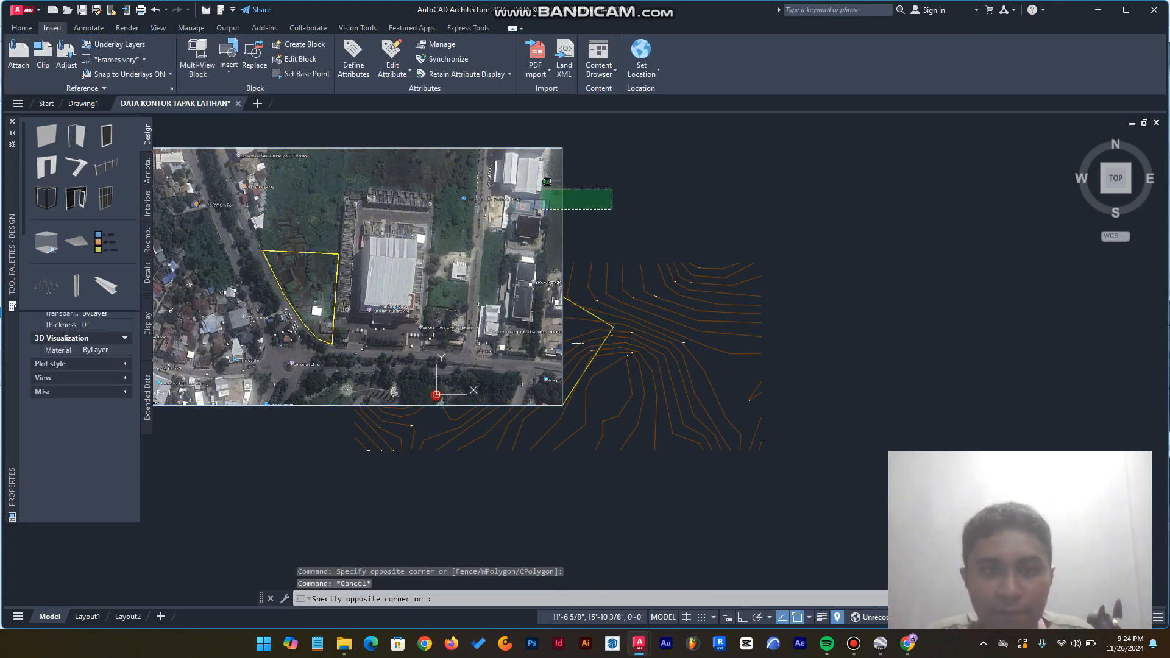
pyautogui.click(544, 187)
pyautogui.rightClick(534, 187)
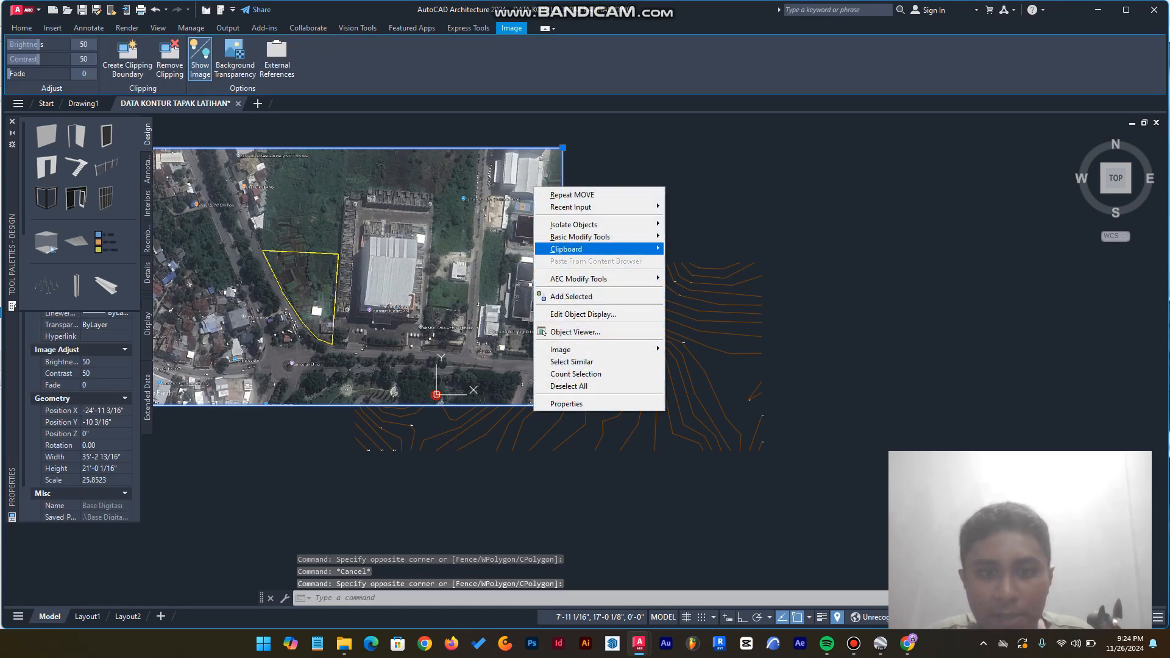
pyautogui.moveTo(585, 237)
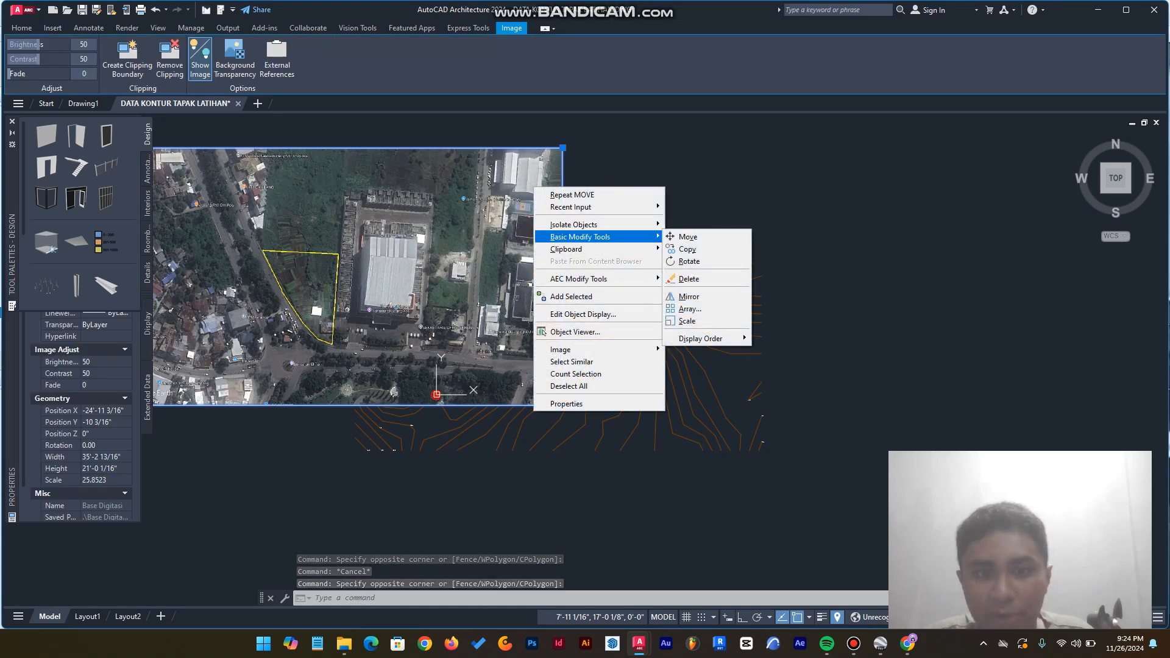
pyautogui.moveTo(701, 338)
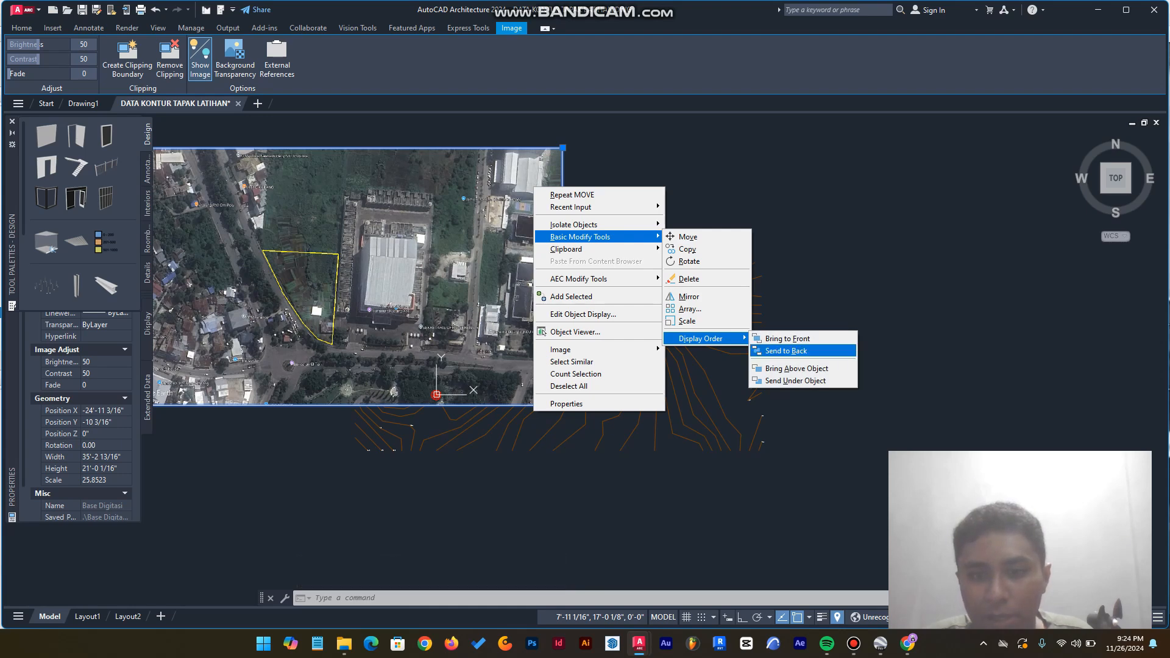
pyautogui.click(786, 351)
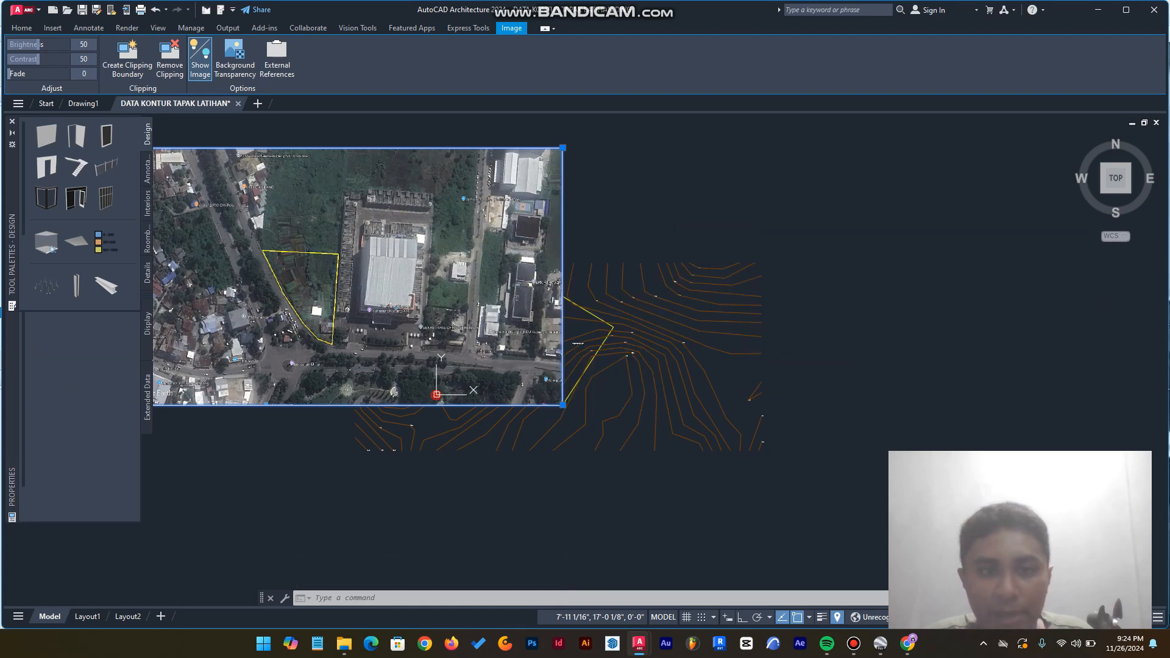
# Step: Move the satellite image over the contour lines so its site outline roughly overlaps the drawn yellow boundary
pyautogui.click(606, 217)
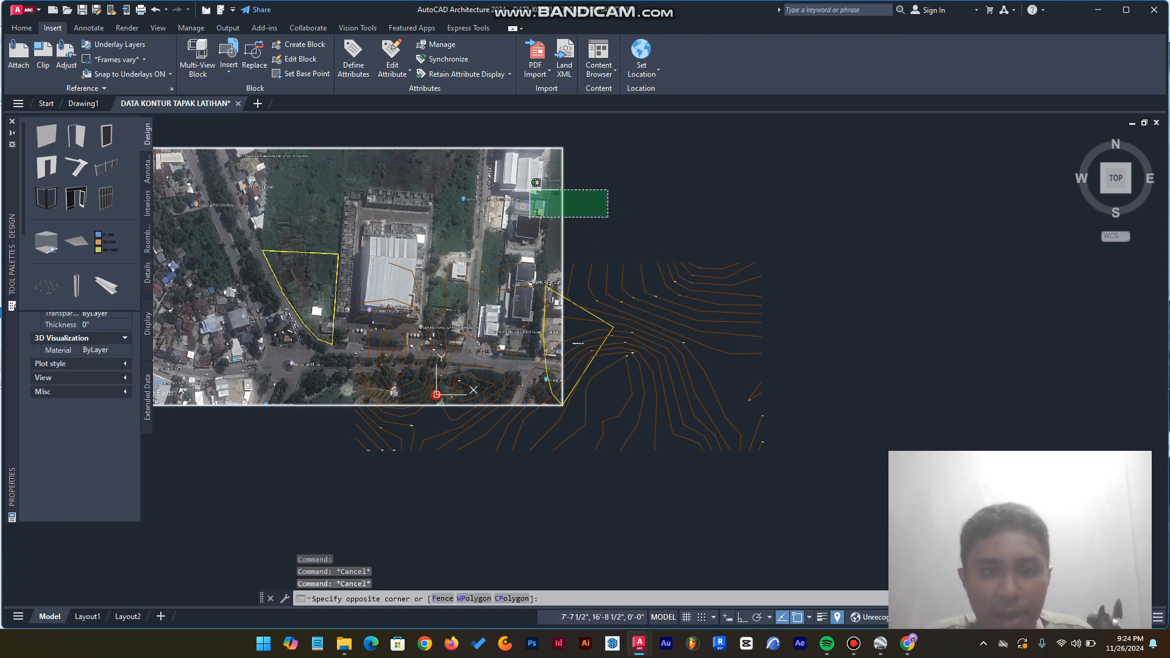
pyautogui.click(532, 188)
pyautogui.write('m')
pyautogui.press('Return')
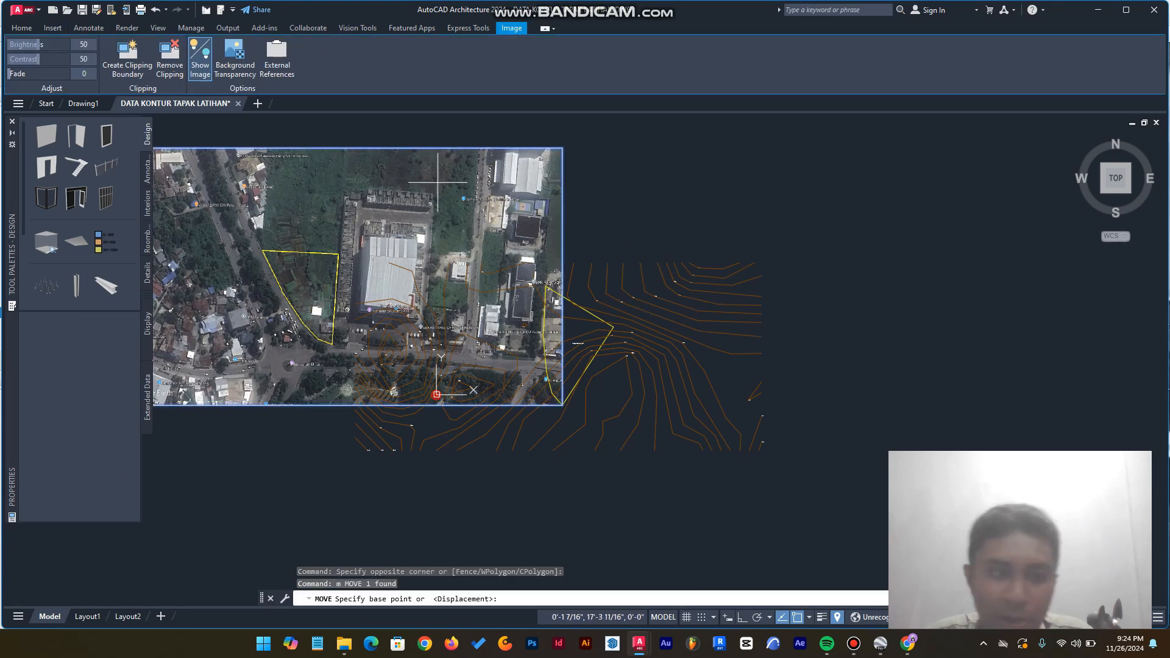
pyautogui.click(457, 184)
pyautogui.click(670, 233)
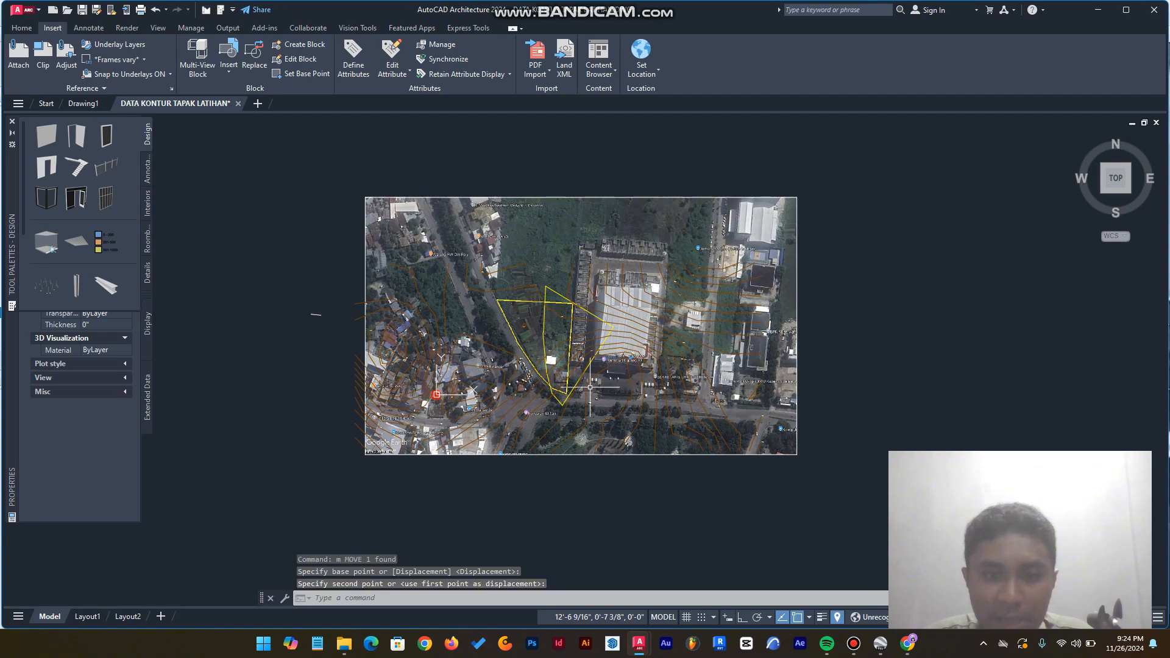
# Step: Move the satellite image so the lowest corner of its site outline lands on the lowest vertex of the drawn boundary
pyautogui.scroll(4, 590, 387)
pyautogui.scroll(-4, 707, 274)
pyautogui.click(791, 146)
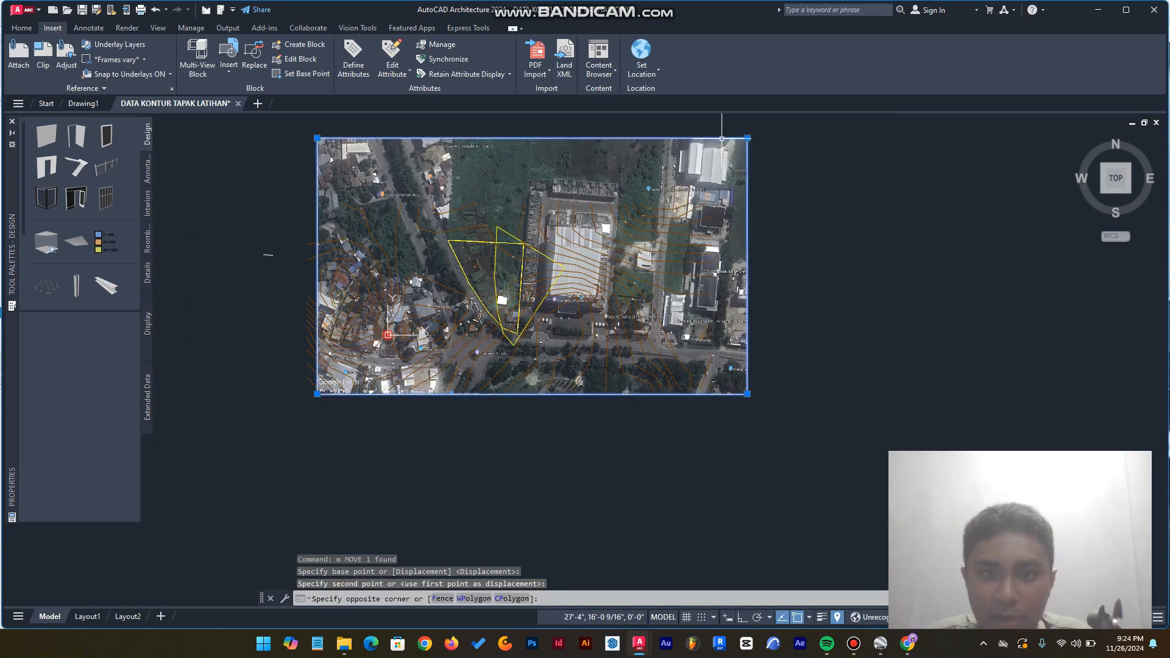
pyautogui.click(721, 122)
pyautogui.scroll(4, 508, 304)
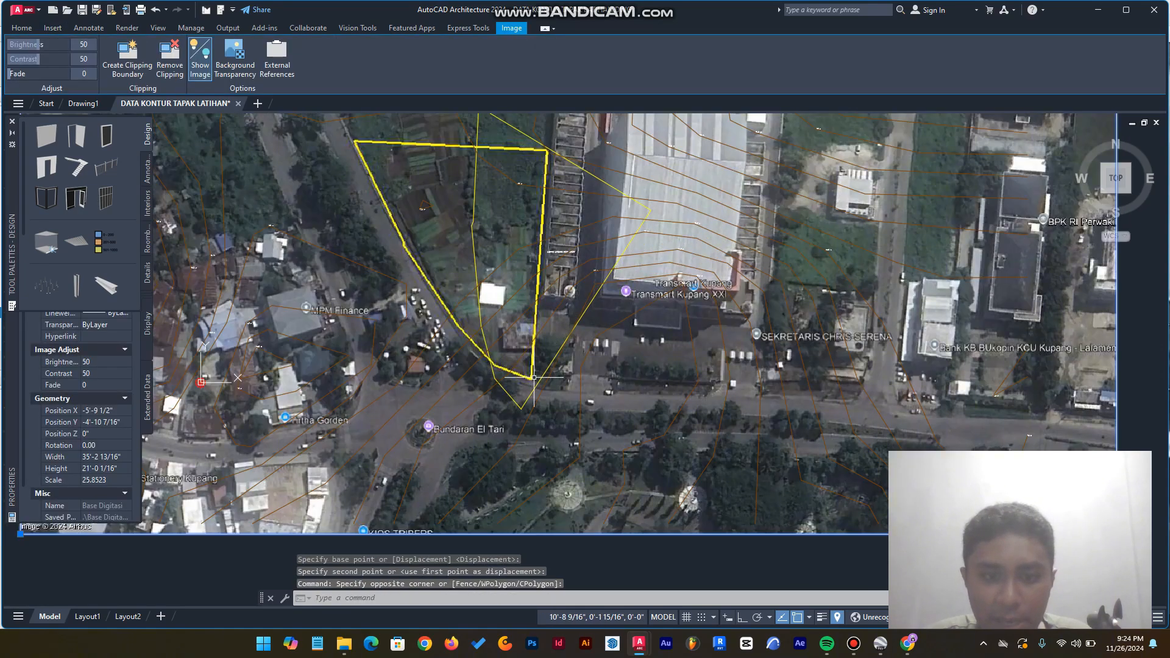
pyautogui.write('m')
pyautogui.press('Return')
pyautogui.scroll(4, 538, 377)
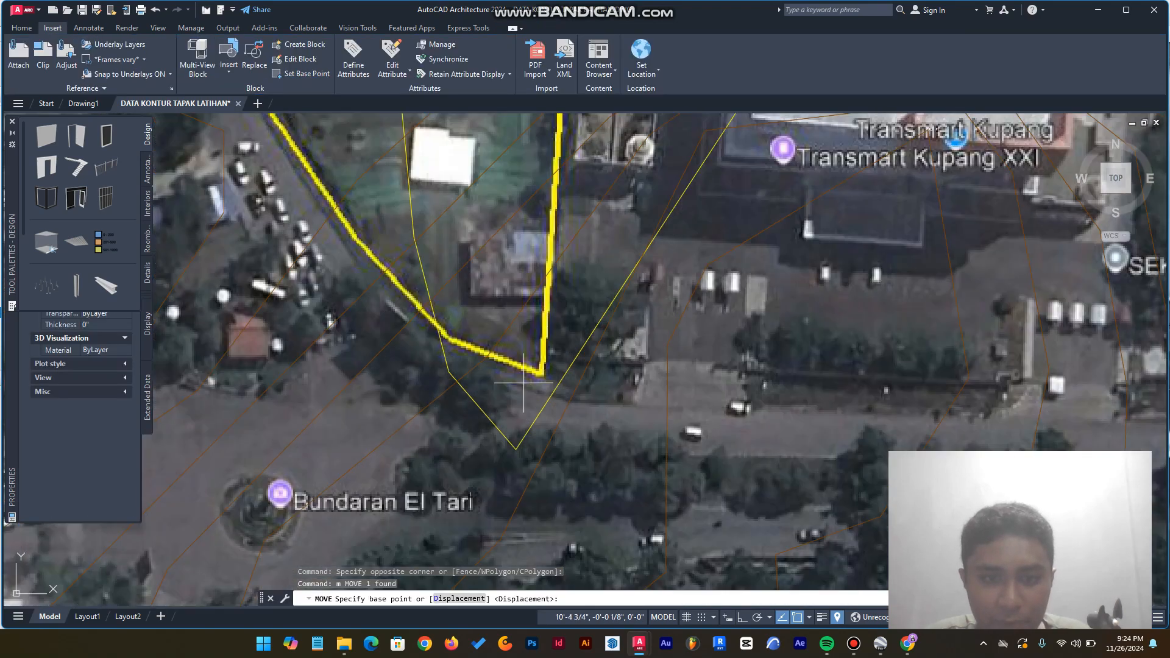
pyautogui.click(541, 374)
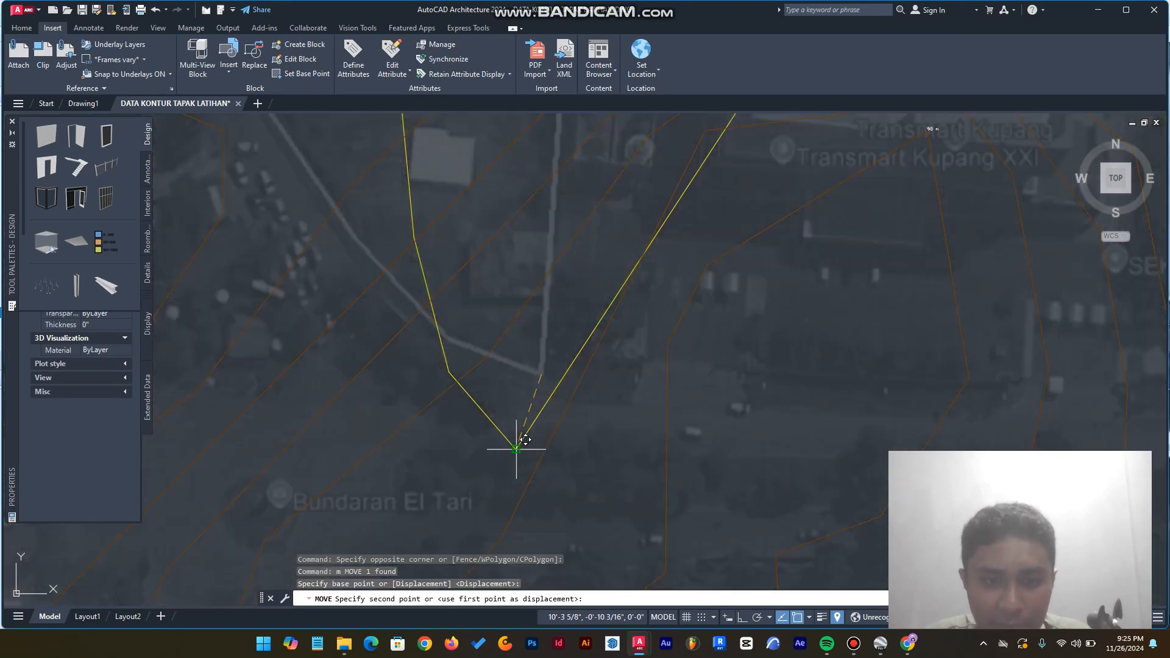
pyautogui.click(516, 449)
# Step: Rotate the satellite image about the boundary's lowest vertex to about 332°, aligning its site outline with the drawn boundary
pyautogui.scroll(-6, 530, 365)
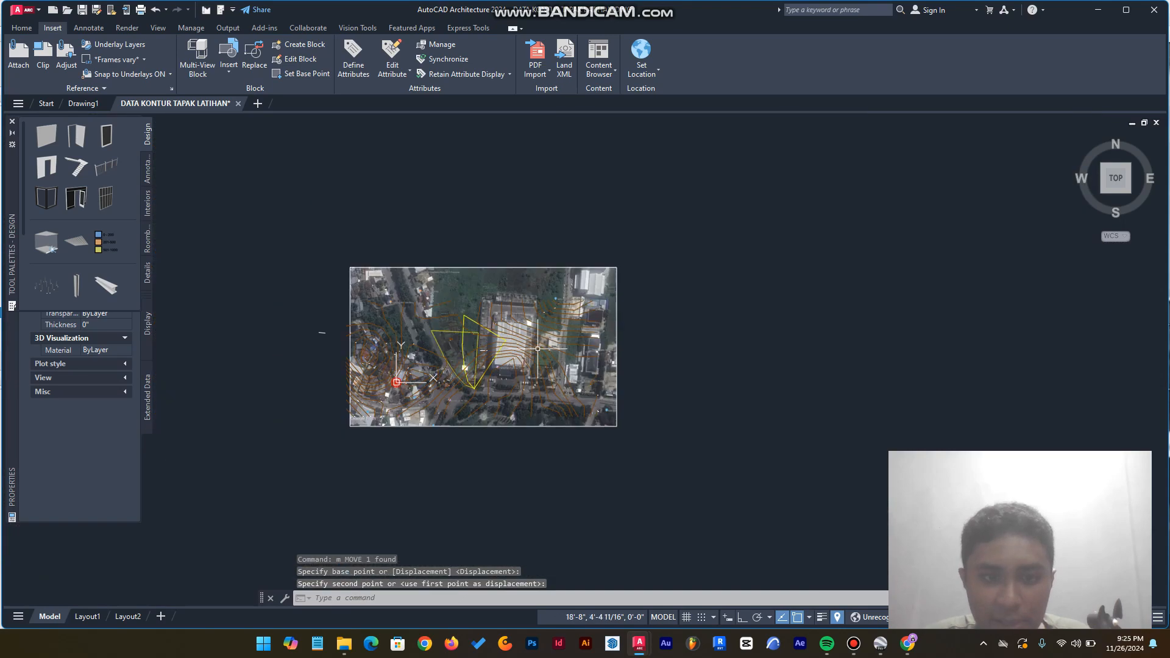
pyautogui.scroll(2, 413, 294)
pyautogui.click(754, 266)
pyautogui.click(678, 229)
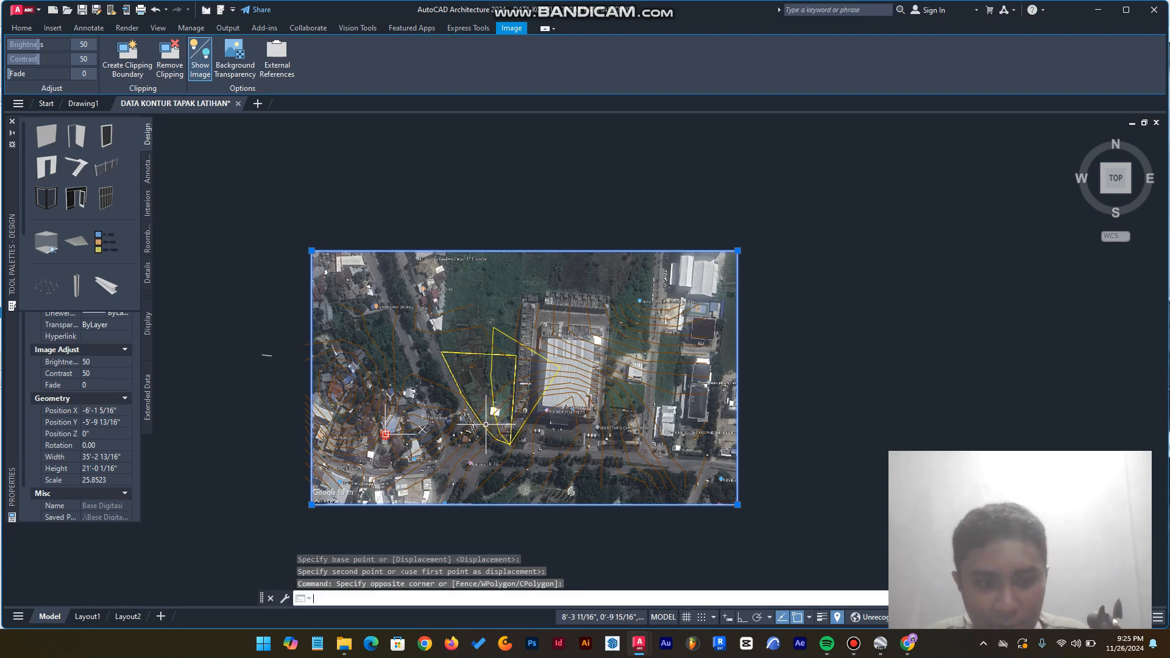
pyautogui.write('ro')
pyautogui.press('Return')
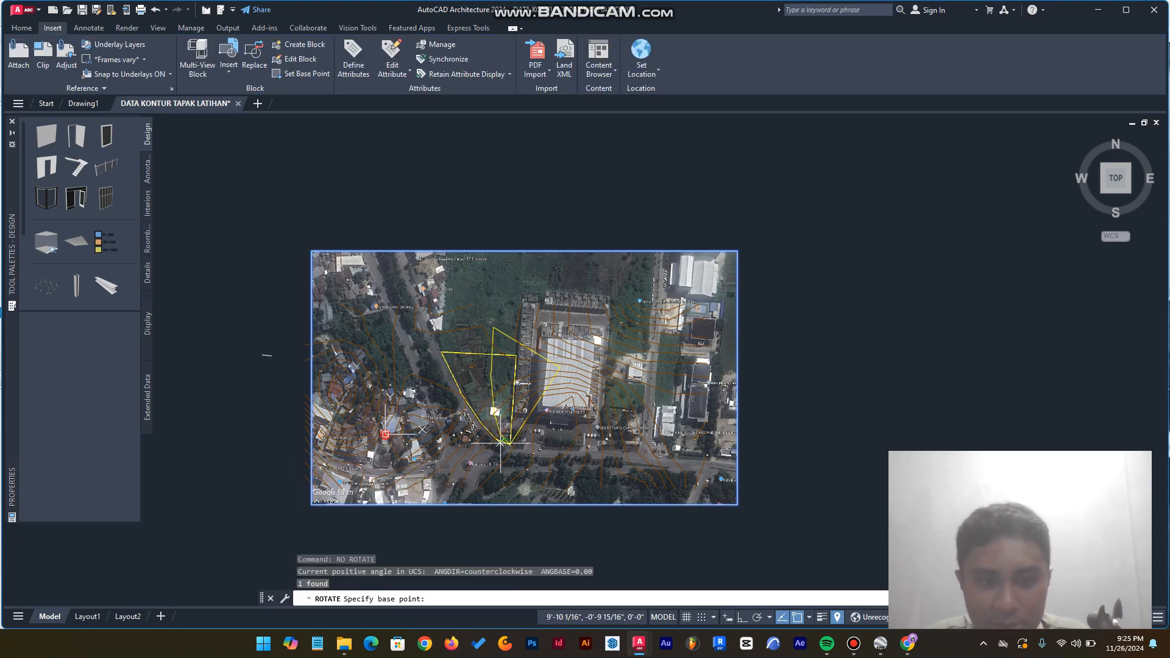
pyautogui.scroll(8, 511, 445)
pyautogui.click(495, 418)
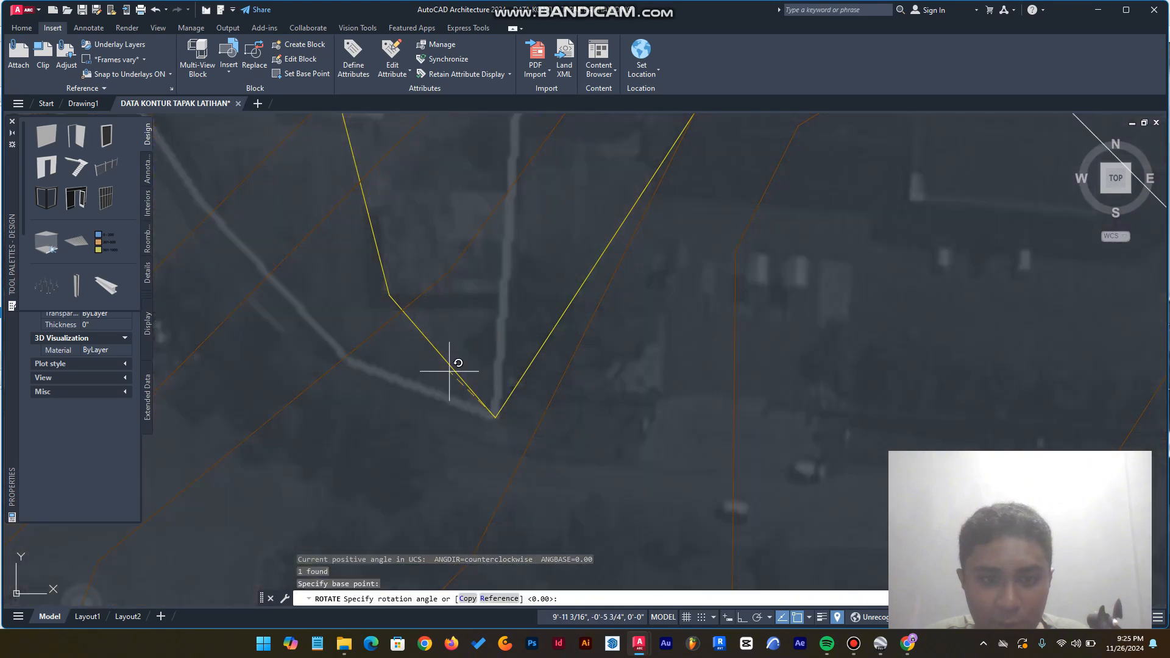
pyautogui.scroll(-5, 433, 372)
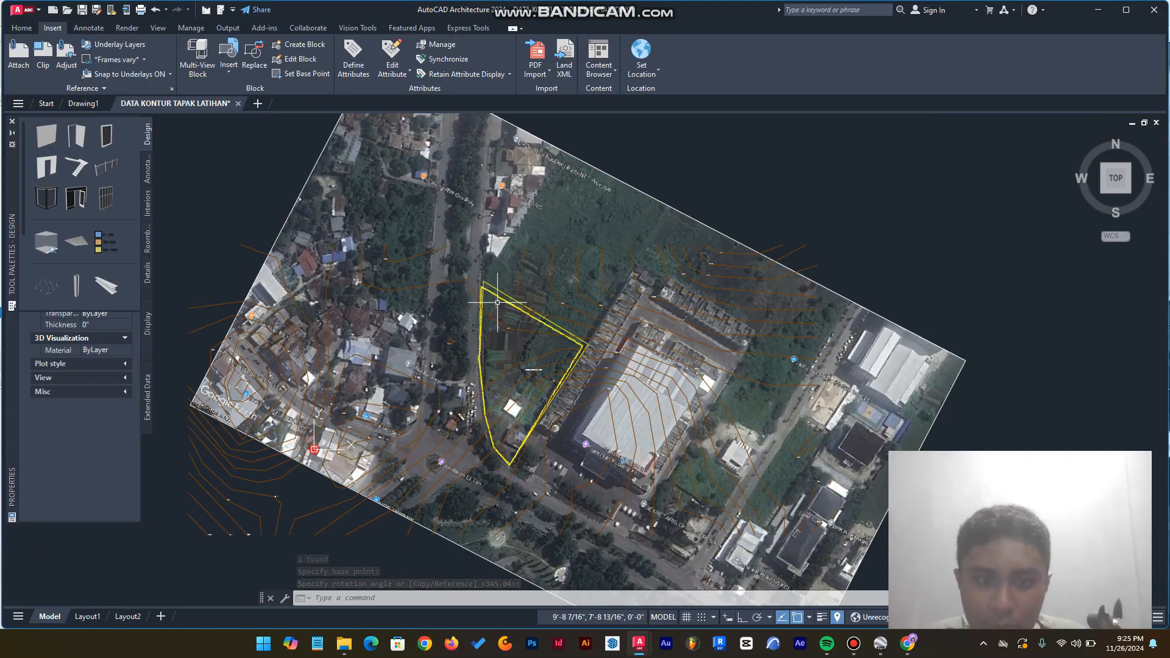
# Step: Examine how closely the satellite image's site outline matches the drawn boundary and contour lines around the site
pyautogui.scroll(2, 497, 301)
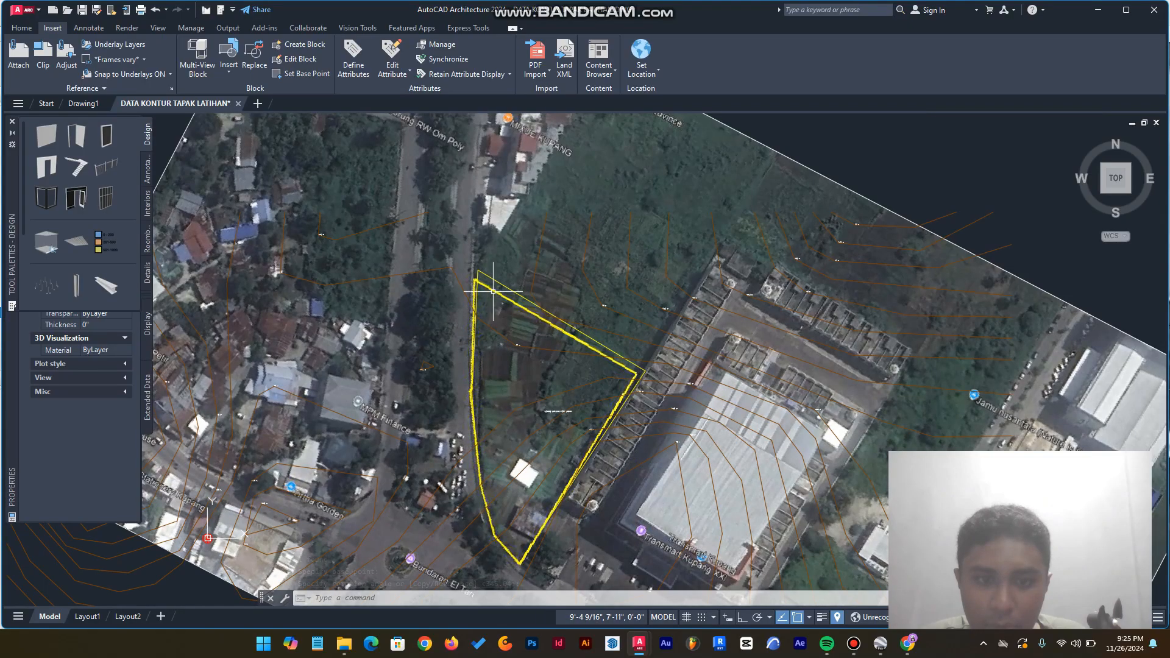
pyautogui.scroll(-4, 518, 299)
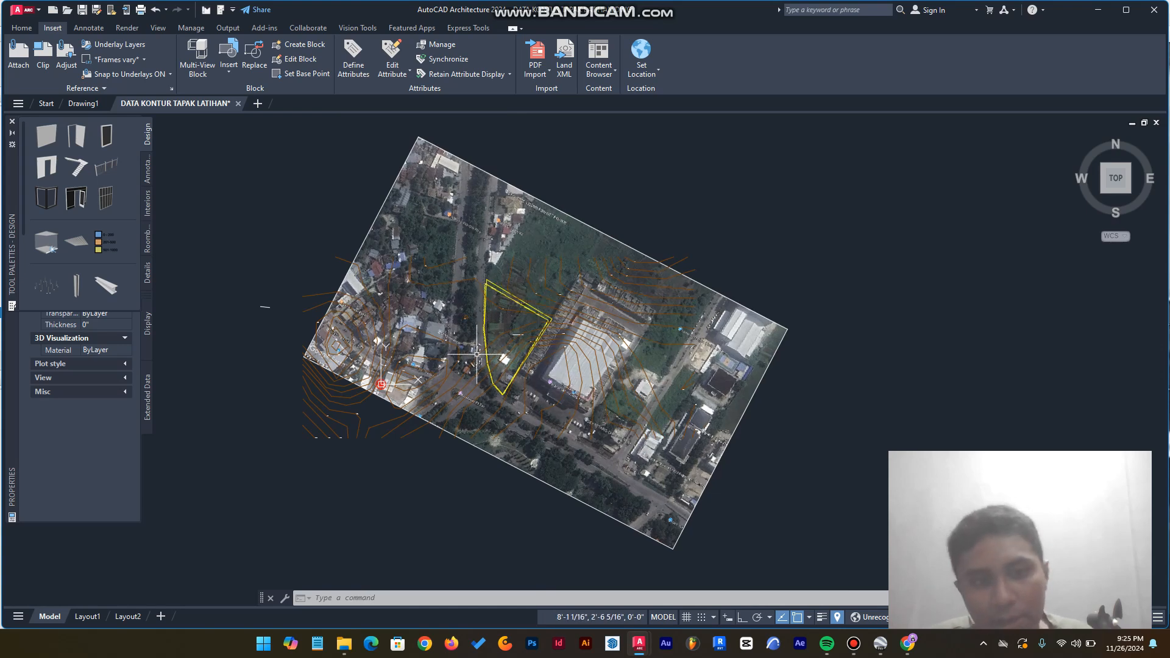
pyautogui.scroll(2, 510, 335)
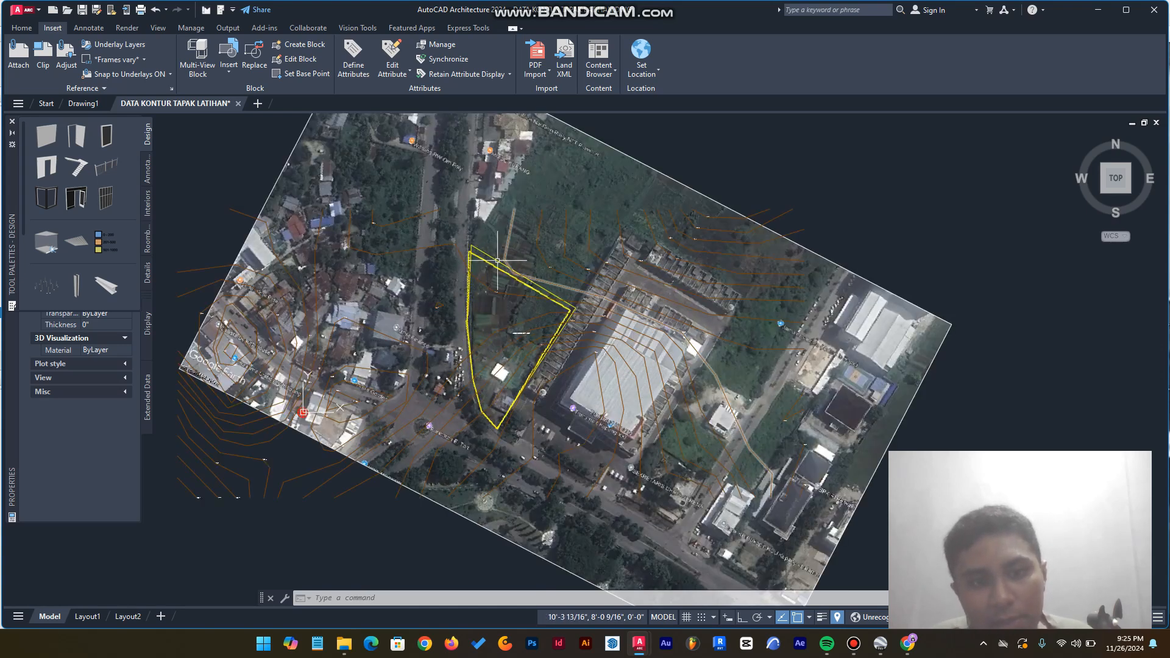
pyautogui.scroll(2, 517, 274)
pyautogui.scroll(-2, 511, 273)
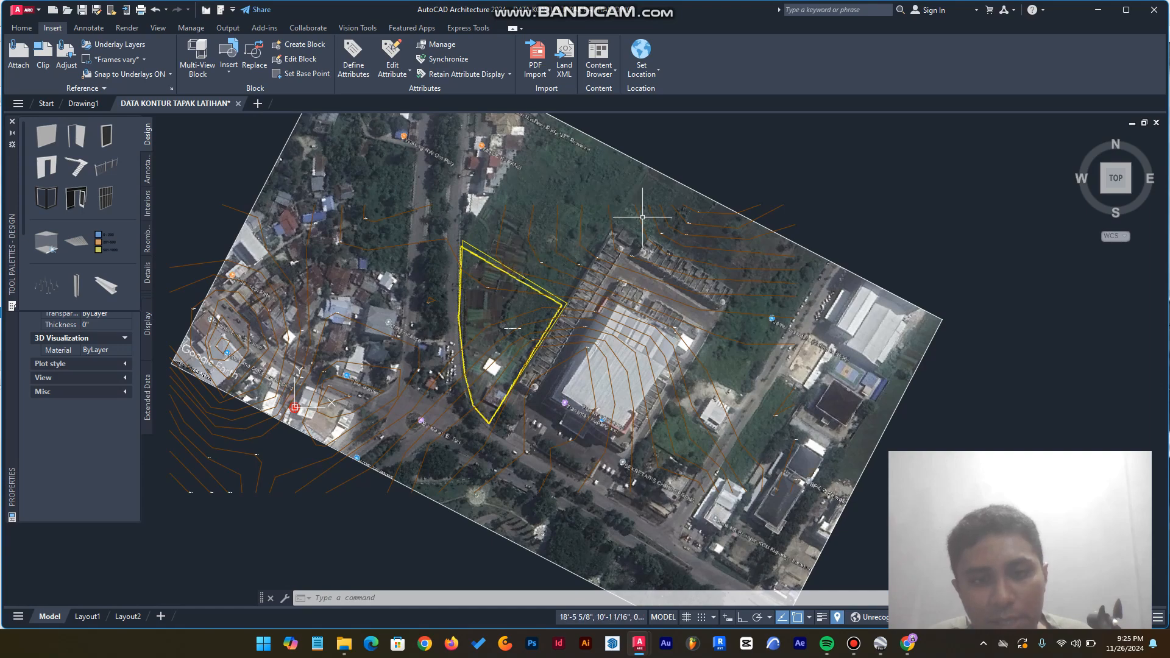
pyautogui.click(682, 181)
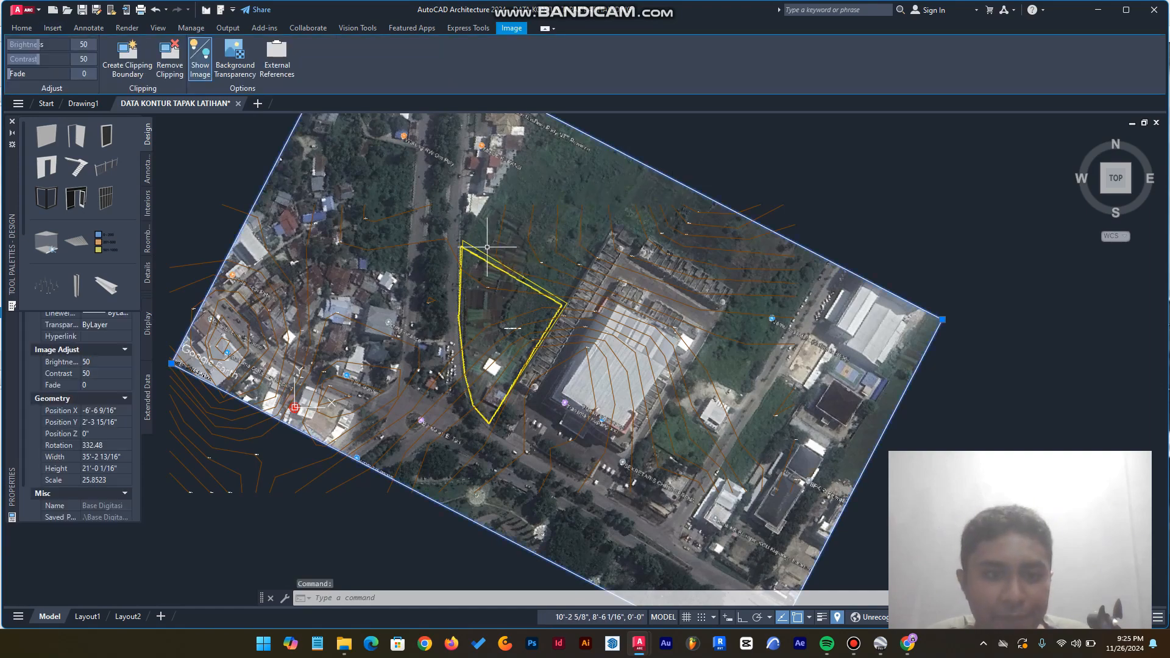
pyautogui.scroll(-2, 500, 350)
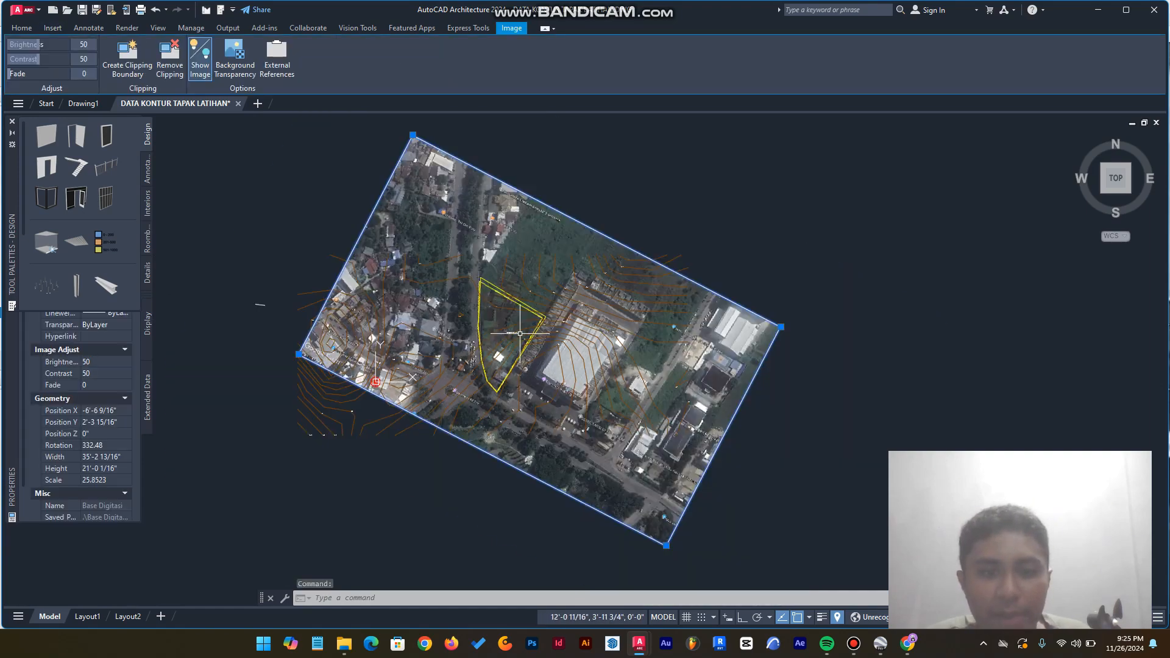
pyautogui.scroll(4, 515, 334)
pyautogui.scroll(3, 545, 306)
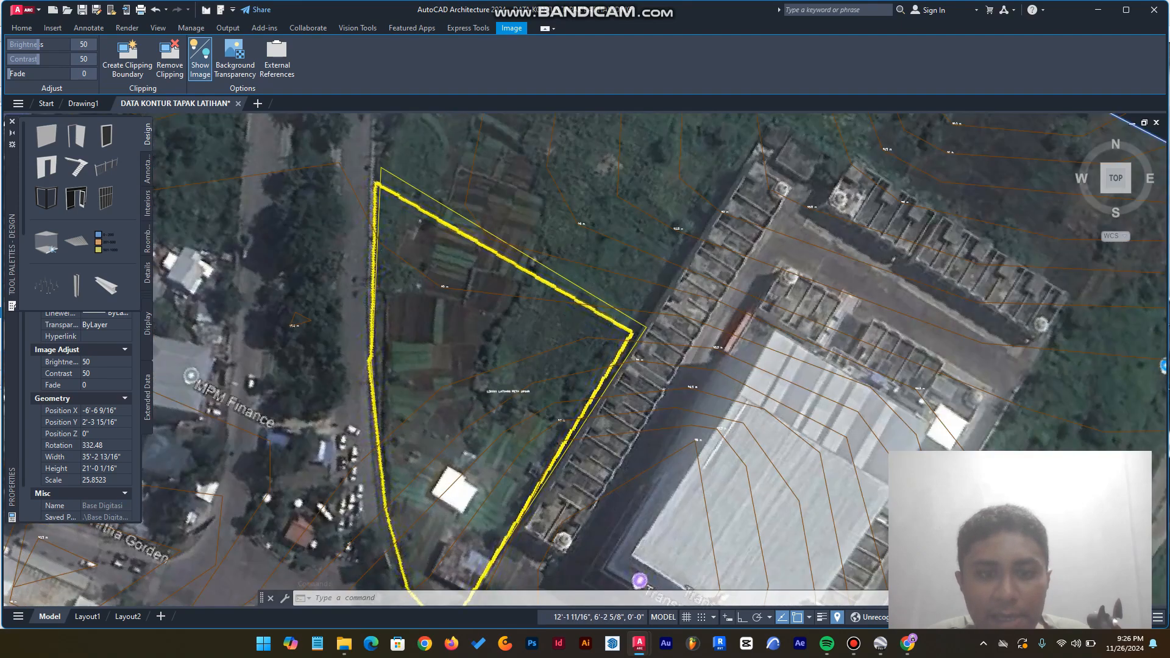
pyautogui.scroll(-3, 517, 274)
pyautogui.scroll(-2, 517, 268)
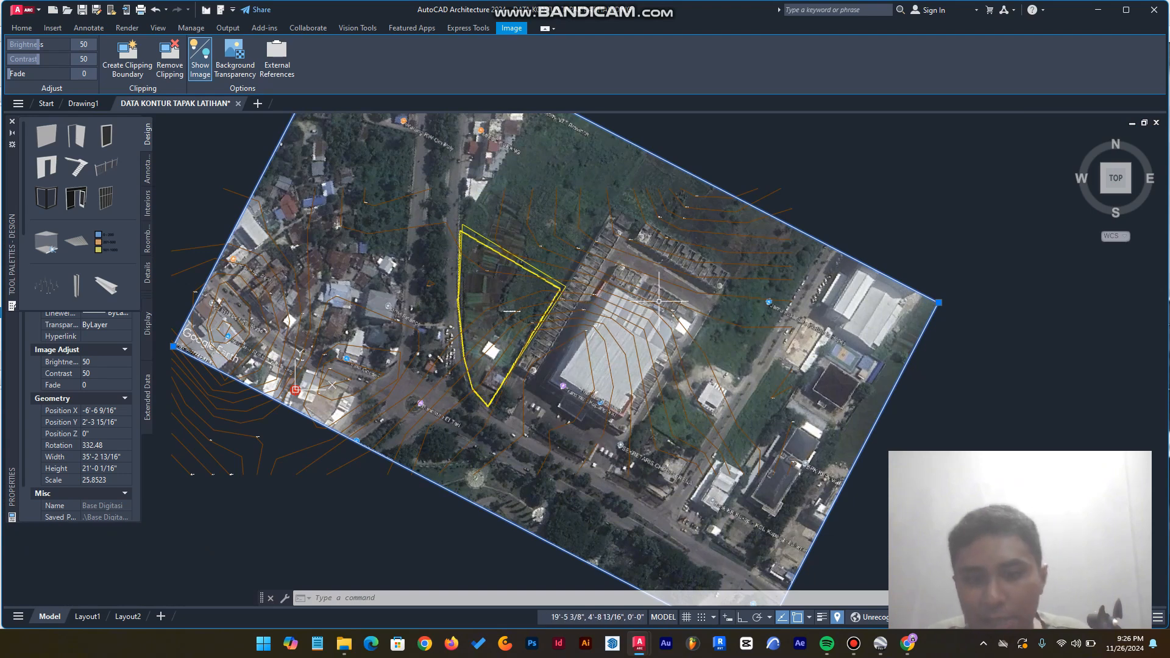
pyautogui.scroll(-3, 658, 301)
pyautogui.press('Escape')
# Step: Draw a line, with object snap off, along the road edge from the image's north border down the site's west side
pyautogui.write('l')
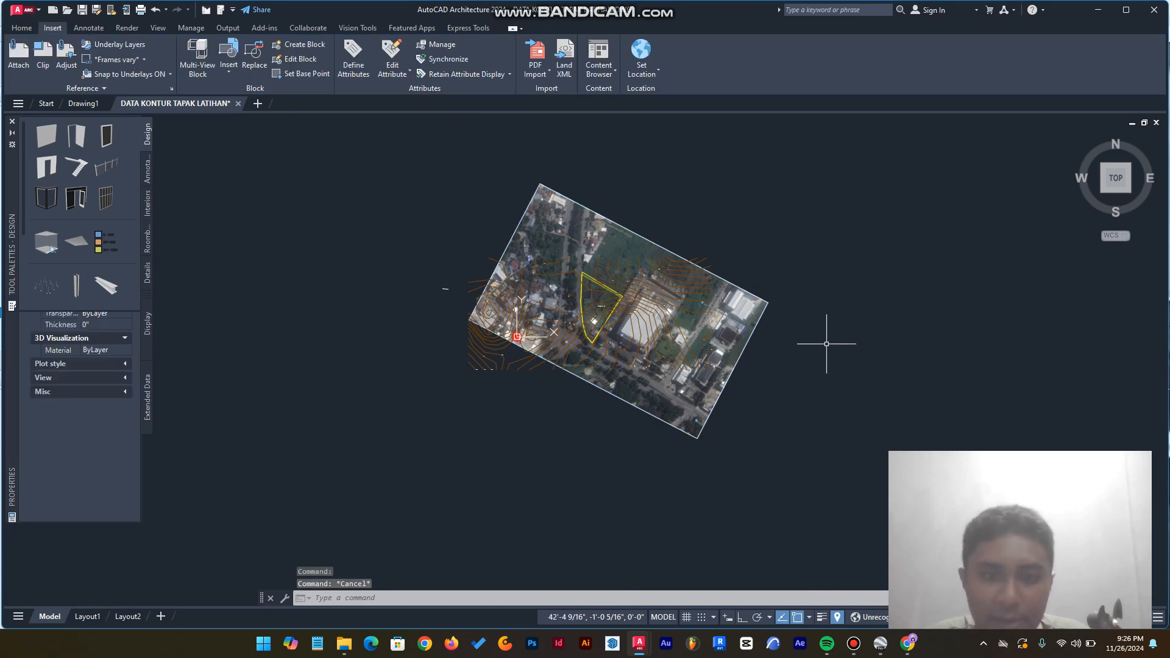
pyautogui.press('Return')
pyautogui.scroll(2, 629, 295)
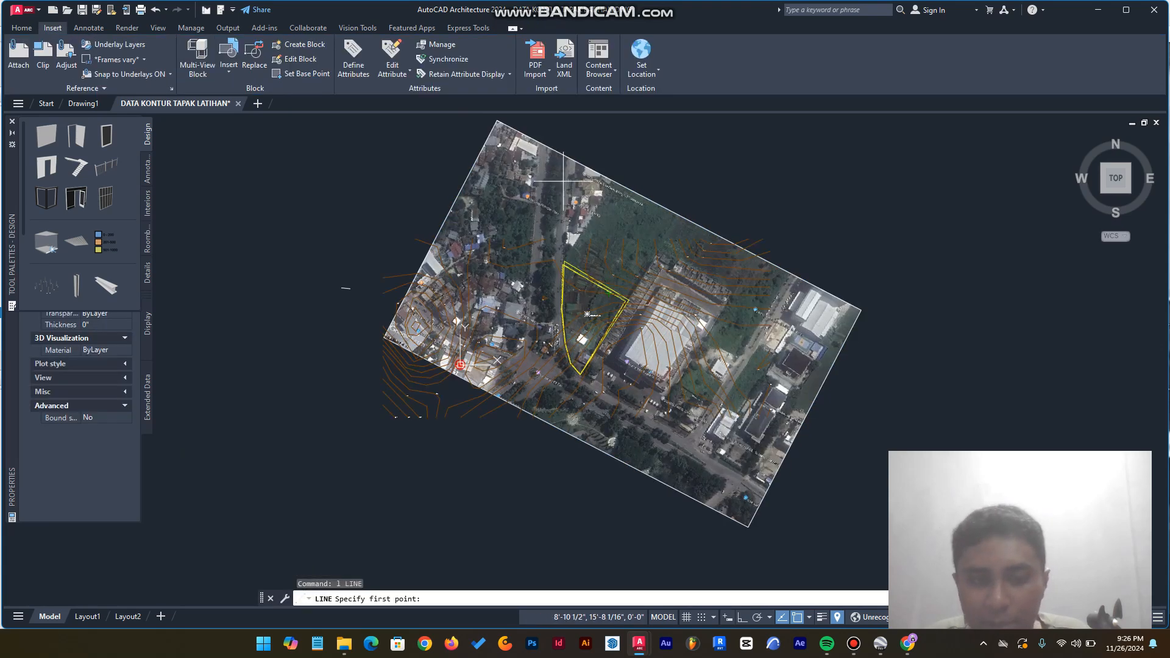
pyautogui.scroll(4, 563, 182)
pyautogui.scroll(-2, 553, 190)
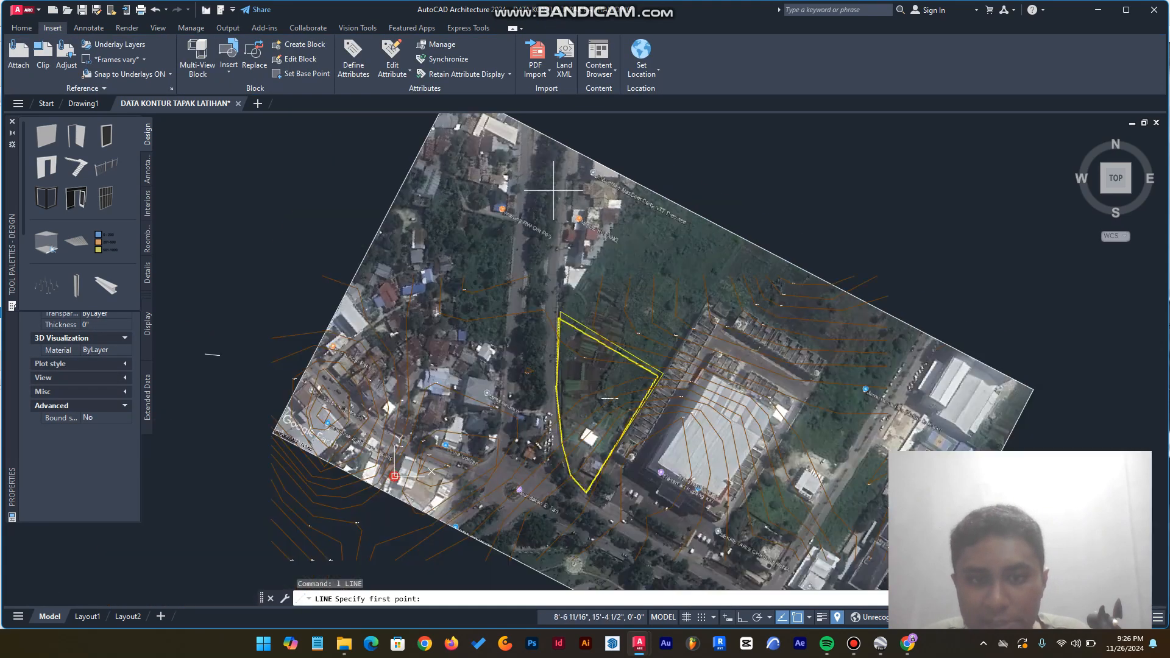
pyautogui.scroll(2, 570, 135)
pyautogui.click(566, 135)
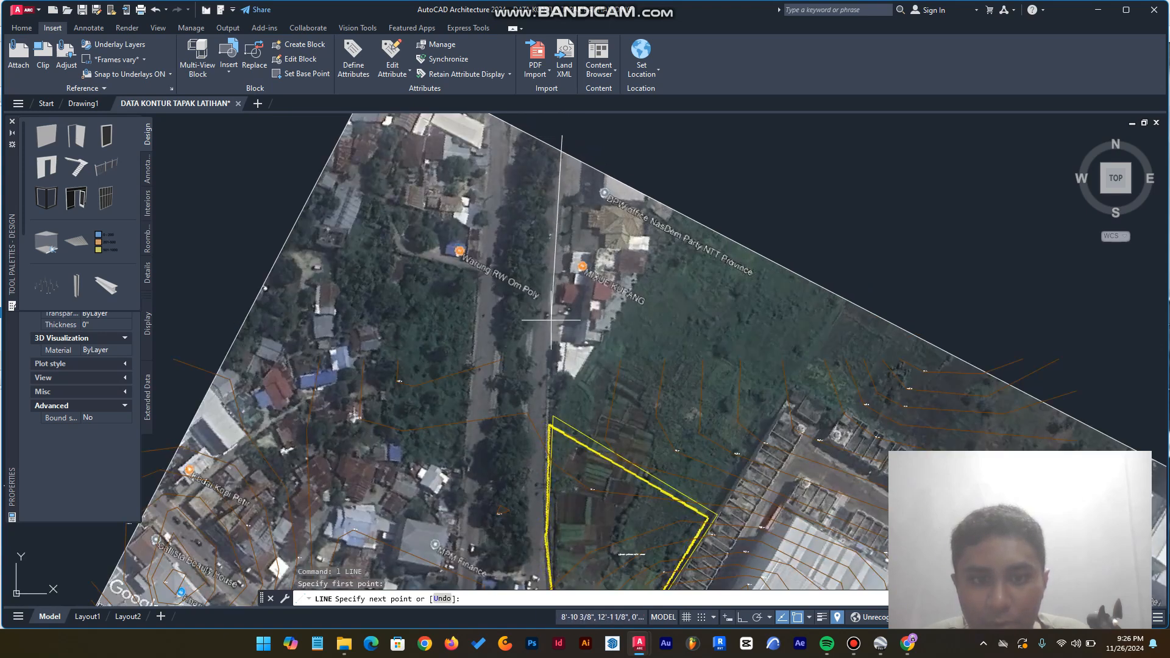
pyautogui.press('F3')
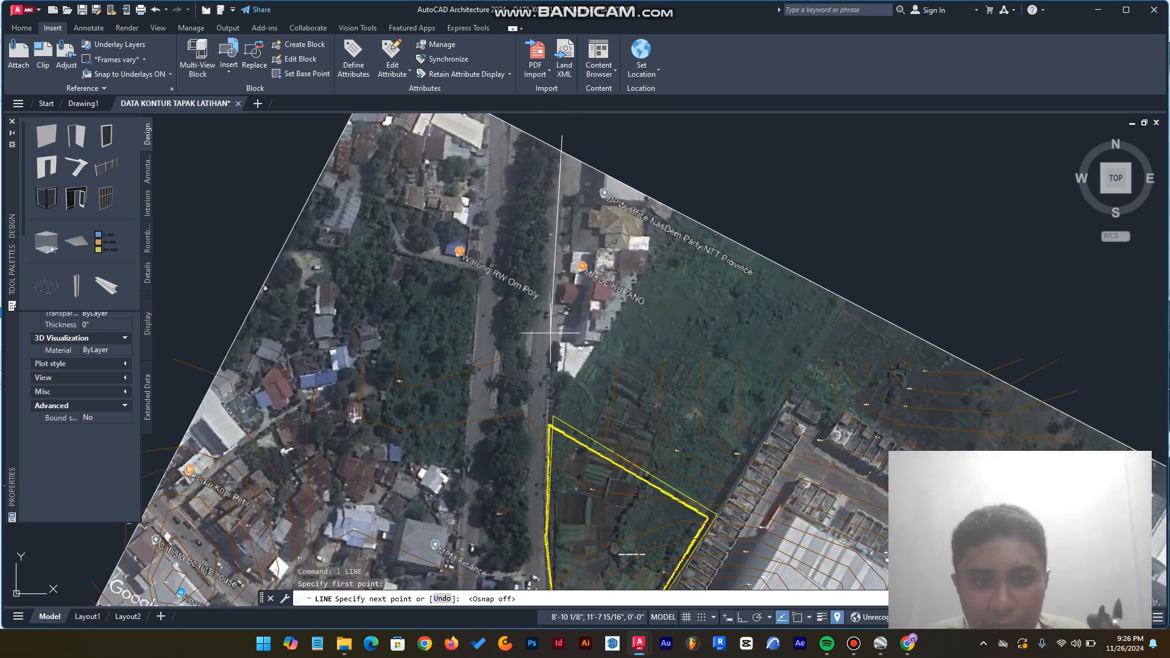
pyautogui.scroll(-4, 550, 332)
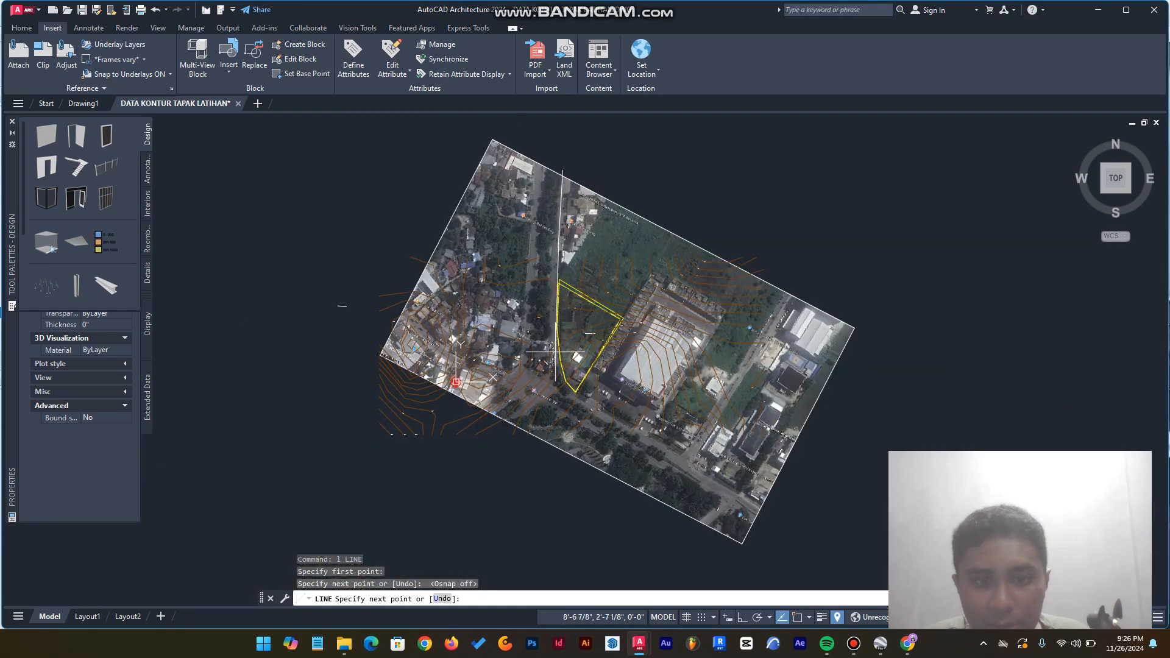
pyautogui.scroll(4, 555, 352)
pyautogui.scroll(2, 552, 270)
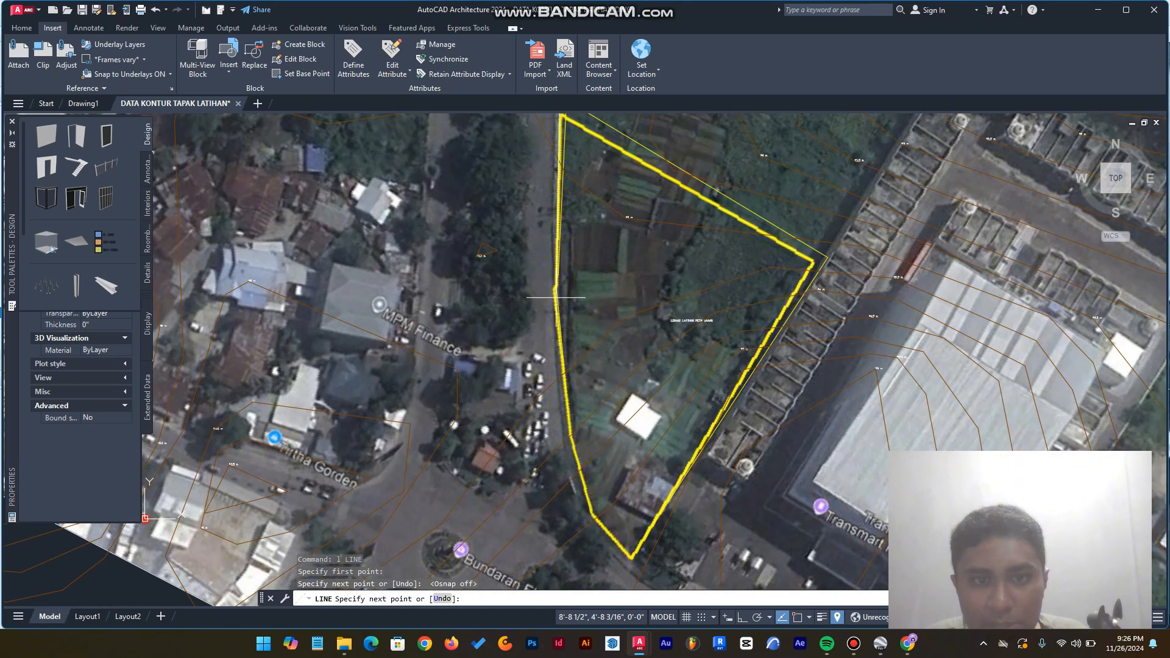
pyautogui.click(555, 297)
# Step: Continue the road-edge line around the site's curved lower-west side and past its lowest corner
pyautogui.scroll(-5, 556, 286)
pyautogui.scroll(5, 569, 308)
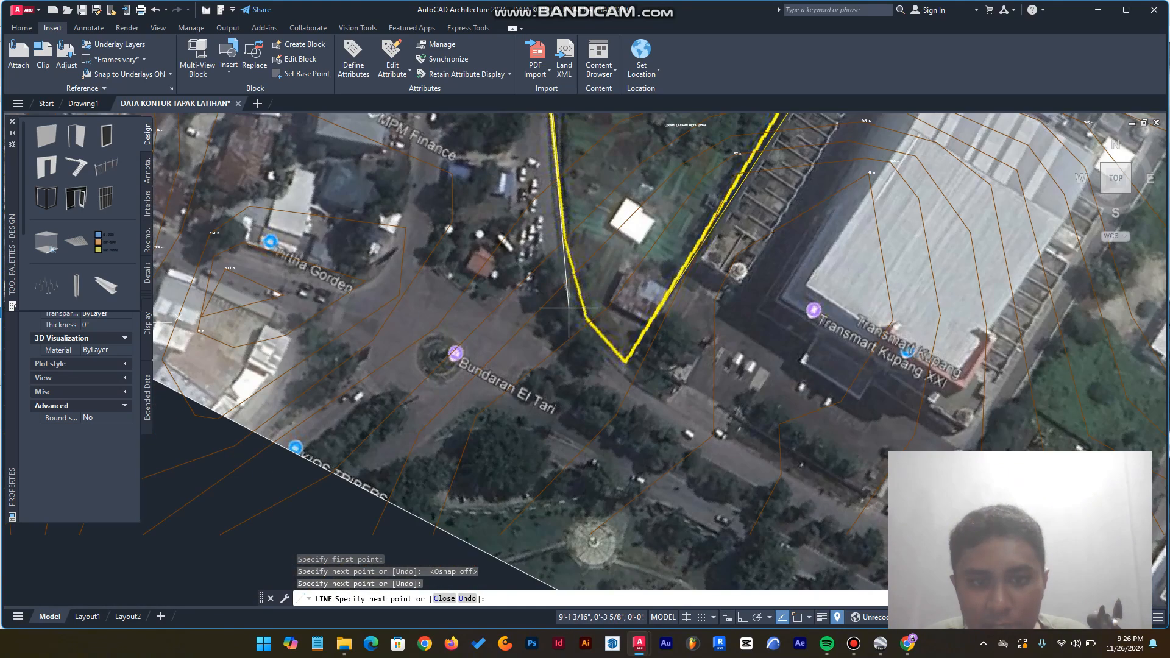
pyautogui.scroll(1, 570, 280)
pyautogui.click(555, 227)
pyautogui.click(574, 302)
pyautogui.click(591, 346)
pyautogui.click(658, 429)
pyautogui.scroll(-1, 480, 275)
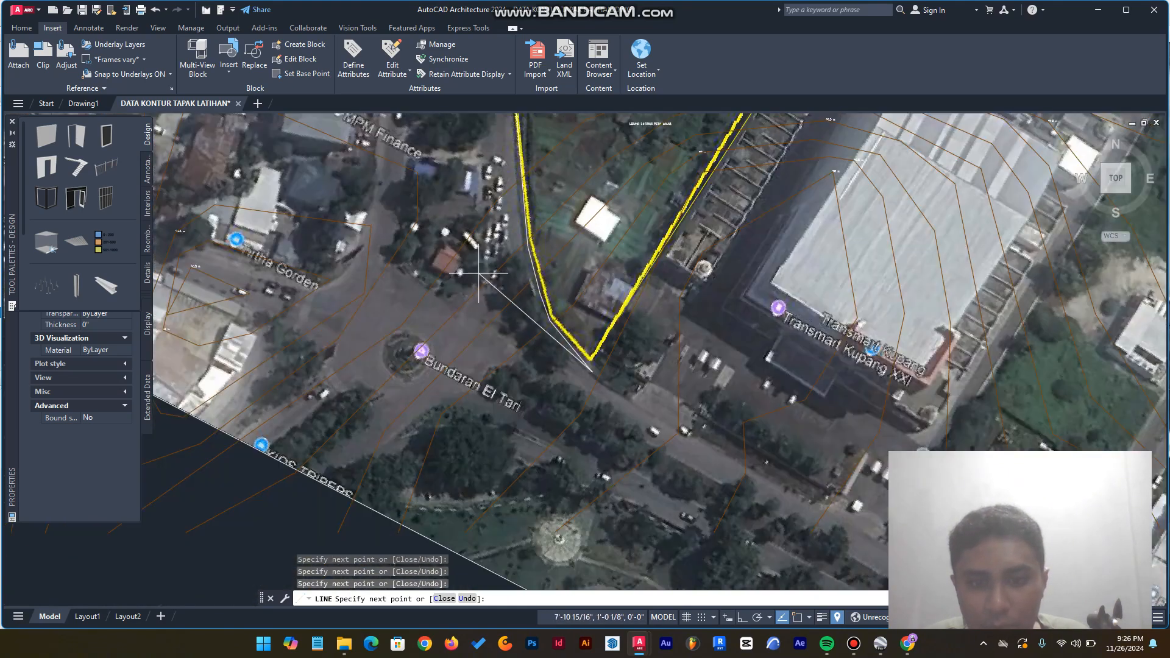
# Step: Extend the road edge along the main road to the eastern junction and up the side street to the image's border
pyautogui.scroll(-3, 548, 308)
pyautogui.scroll(-1, 608, 194)
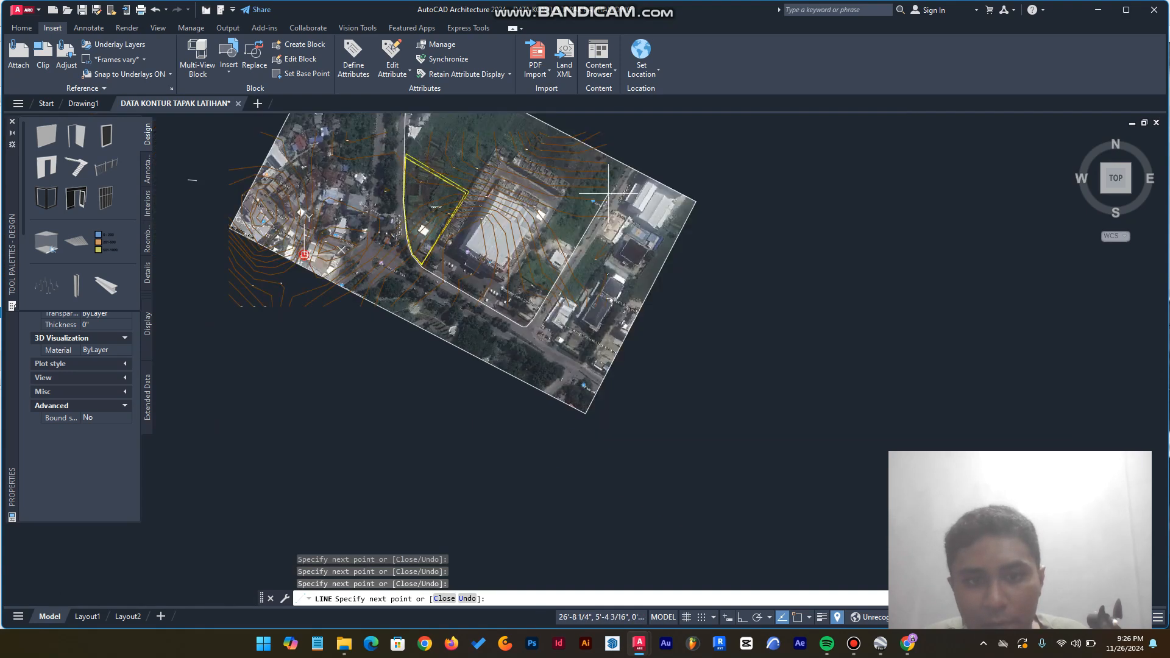
pyautogui.scroll(2, 608, 193)
pyautogui.click(605, 183)
pyautogui.press('space')
# Step: Trace the side street's opposite edge down to the junction and along the main road to the image's east border
pyautogui.press('space')
pyautogui.click(620, 188)
pyautogui.click(511, 366)
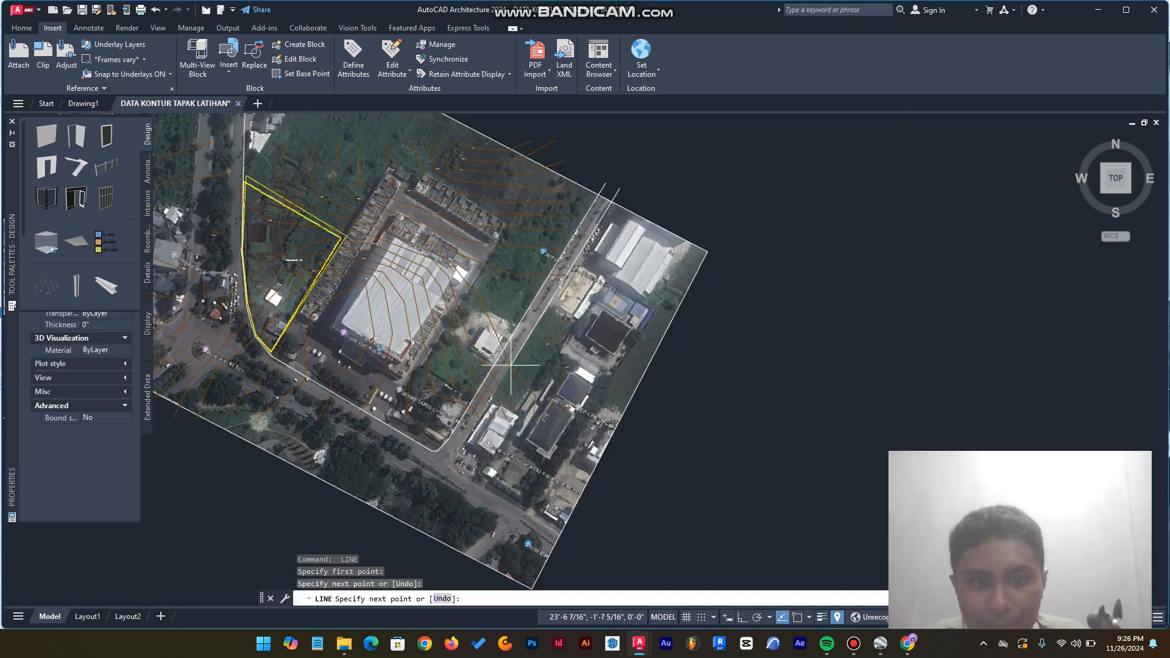
pyautogui.click(457, 453)
pyautogui.click(454, 463)
pyautogui.click(460, 473)
pyautogui.press('space')
# Step: Trace the main road's south edge from the side road near Kios putri past the roundabout to the image's southwest border
pyautogui.scroll(3, 566, 536)
pyautogui.press('space')
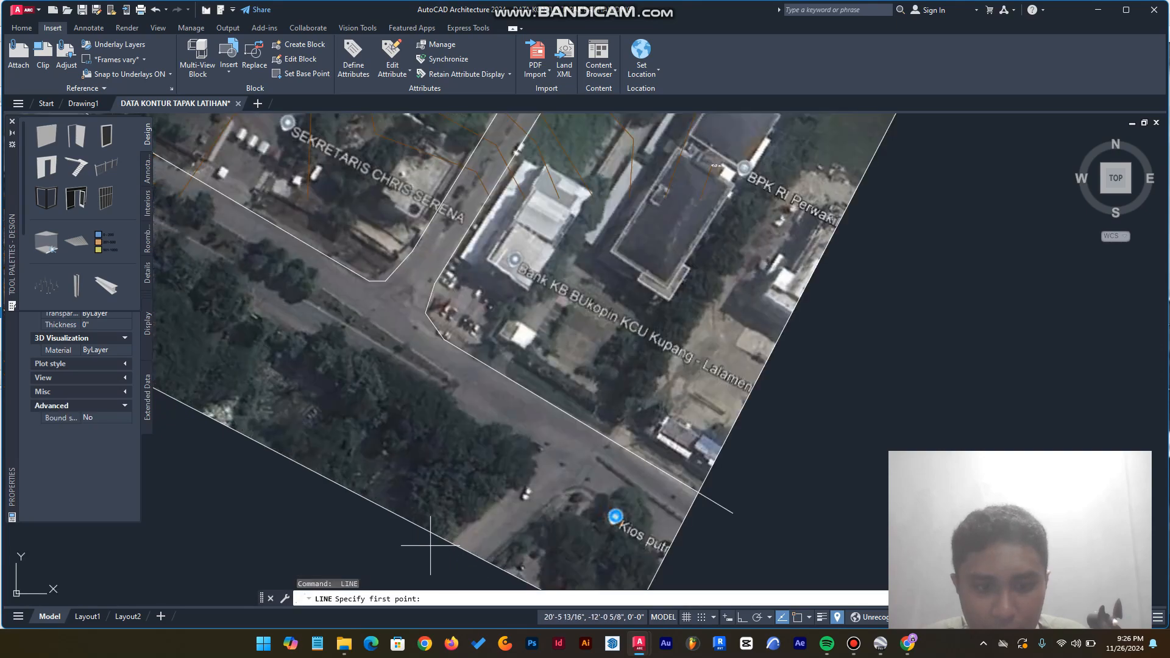
pyautogui.click(440, 553)
pyautogui.click(533, 485)
pyautogui.click(536, 458)
pyautogui.click(534, 445)
pyautogui.click(416, 390)
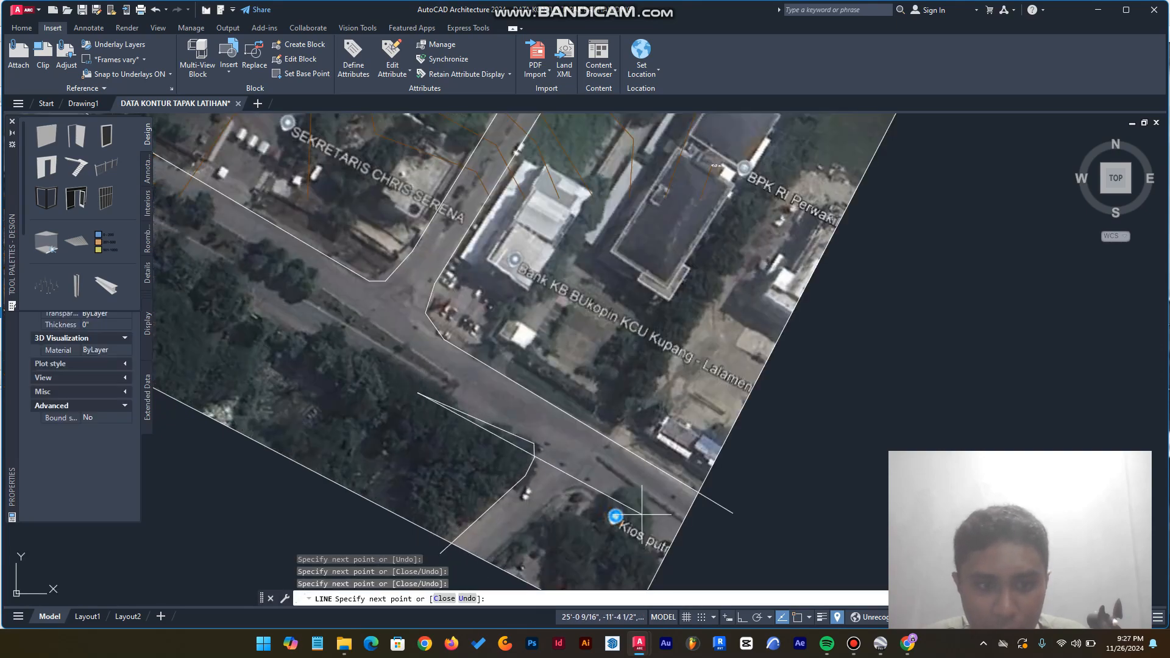
pyautogui.scroll(-3, 641, 514)
pyautogui.scroll(2, 457, 408)
pyautogui.click(430, 386)
pyautogui.click(276, 461)
pyautogui.press('Escape')
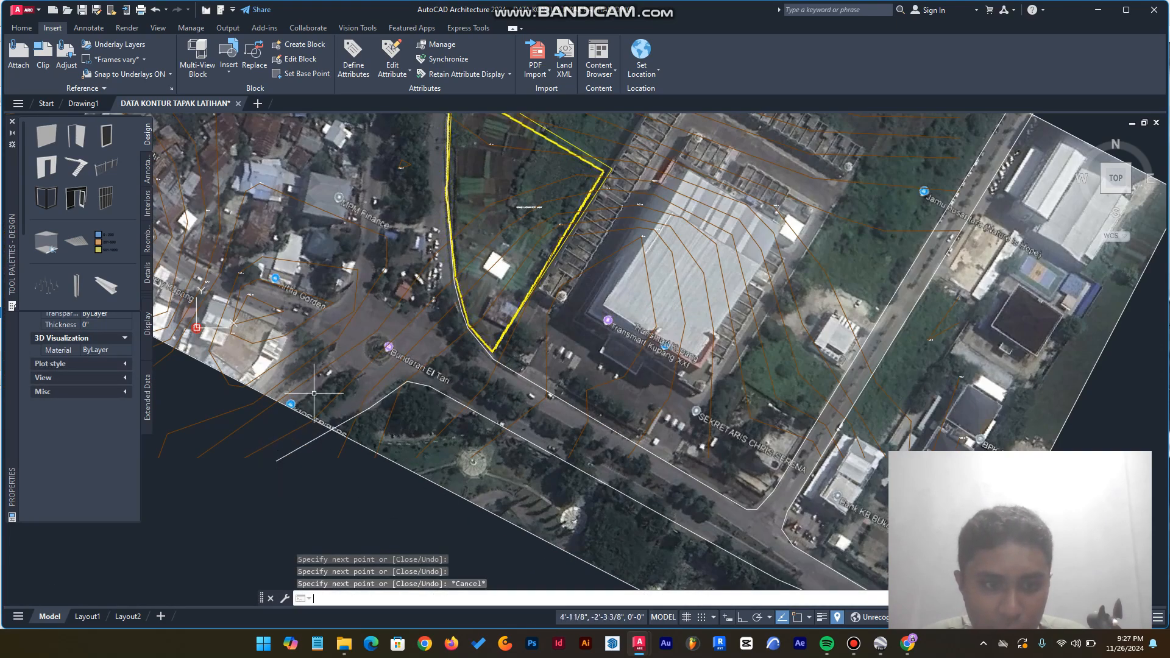
# Step: Outline the two road islands southwest of the Bundaran El Tari roundabout with lines
pyautogui.scroll(1, 348, 383)
pyautogui.press('space')
pyautogui.click(247, 425)
pyautogui.click(335, 363)
pyautogui.click(348, 362)
pyautogui.click(365, 382)
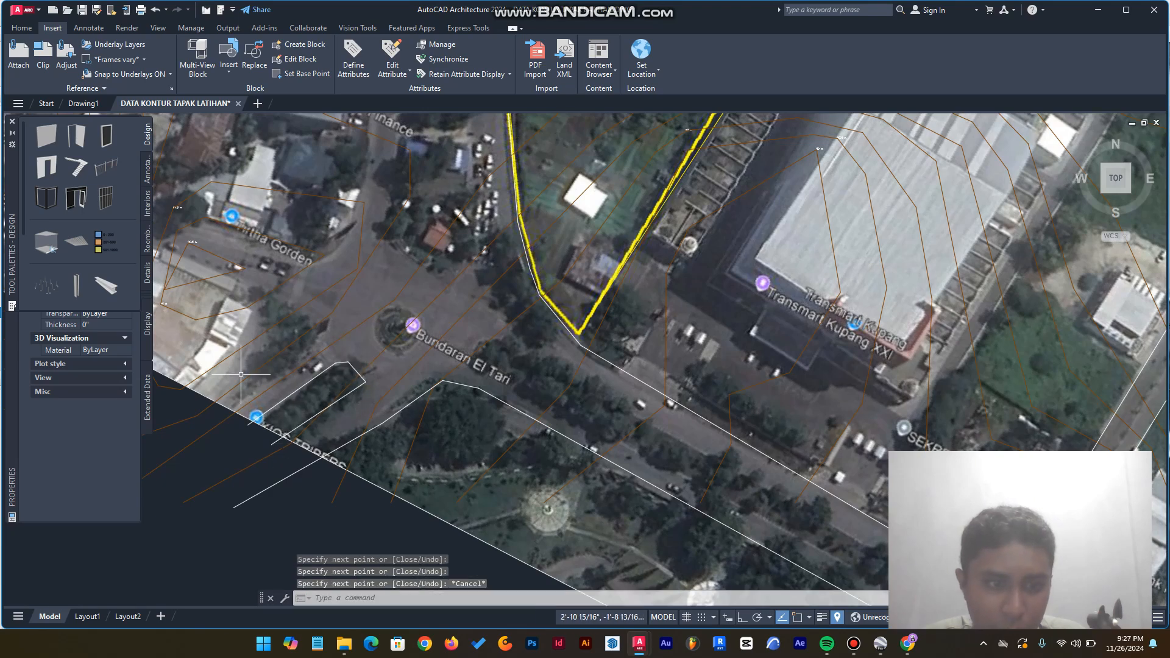
pyautogui.click(275, 299)
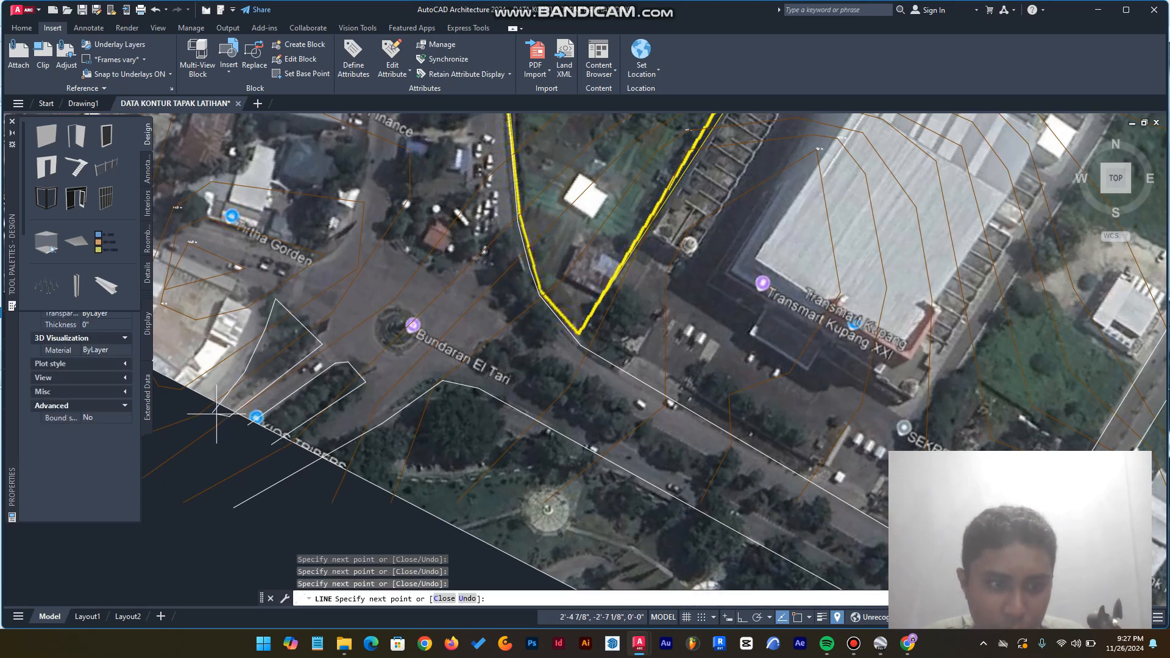
pyautogui.press('Escape')
# Step: Trace the road edge from southwest of the roundabout, past Kharisma Stationery and Callista Beauty House, to the image's west border
pyautogui.scroll(-3, 463, 528)
pyautogui.scroll(3, 379, 482)
pyautogui.press('space')
pyautogui.click(357, 491)
pyautogui.click(393, 455)
pyautogui.click(426, 411)
pyautogui.click(430, 395)
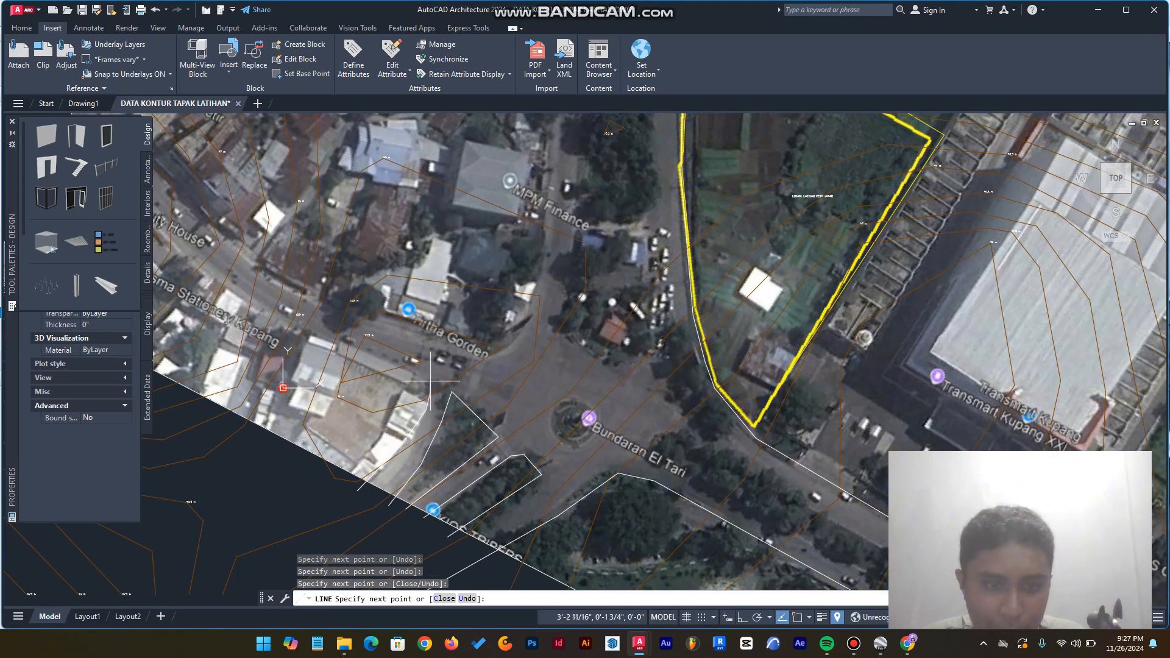
pyautogui.scroll(-3, 430, 380)
pyautogui.scroll(3, 349, 336)
pyautogui.press('Escape')
pyautogui.press('space')
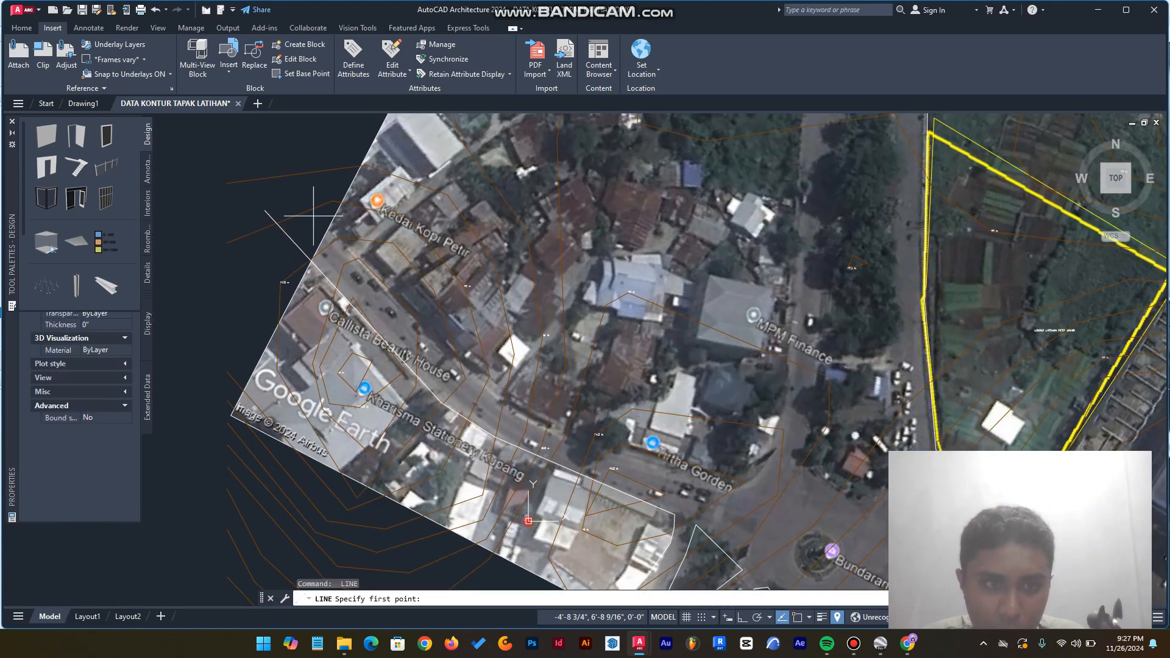
# Step: Trace the west road's opposite edge from near Kedai Kopi Petir, around the corner past MPM Finance, to the image's north border
pyautogui.click(317, 217)
pyautogui.click(378, 284)
pyautogui.click(486, 391)
pyautogui.click(548, 430)
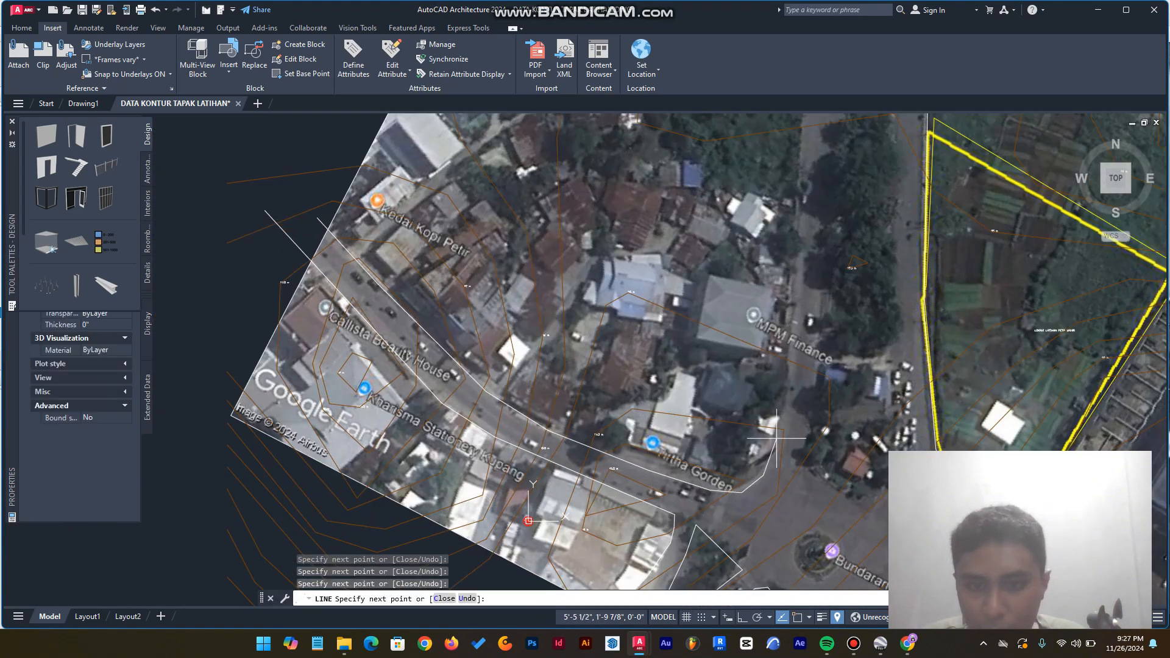
pyautogui.click(789, 352)
pyautogui.scroll(-3, 470, 347)
pyautogui.click(582, 141)
pyautogui.scroll(4, 591, 149)
pyautogui.press('Escape')
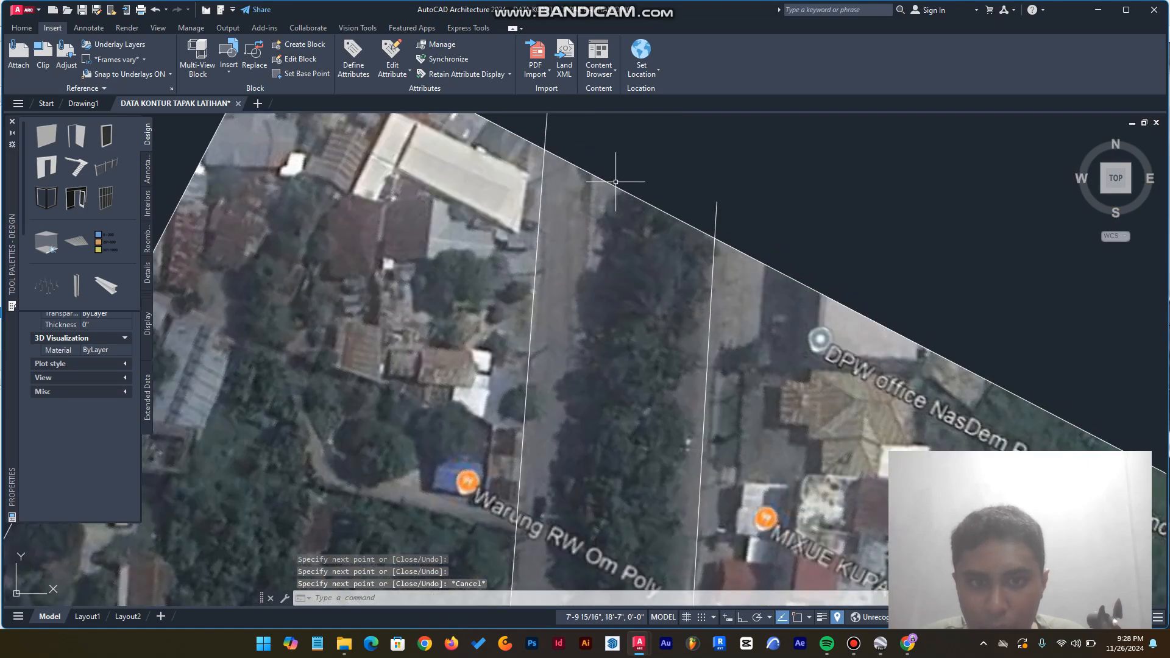
# Step: Outline the wide tree-lined median of the north road with lines, from the image's north border down to the roundabout and back
pyautogui.press('space')
pyautogui.click(594, 168)
pyautogui.scroll(-5, 591, 167)
pyautogui.scroll(5, 599, 291)
pyautogui.click(555, 279)
pyautogui.click(548, 382)
pyautogui.scroll(-2, 550, 366)
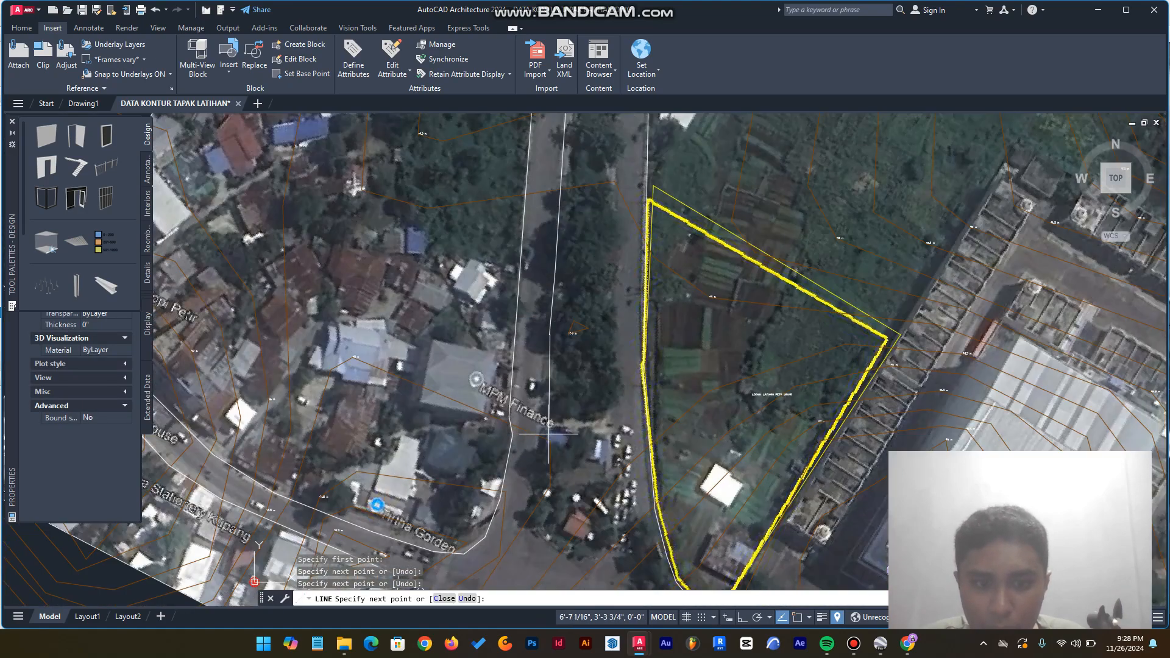
pyautogui.click(549, 434)
pyautogui.click(540, 482)
pyautogui.scroll(-5, 613, 347)
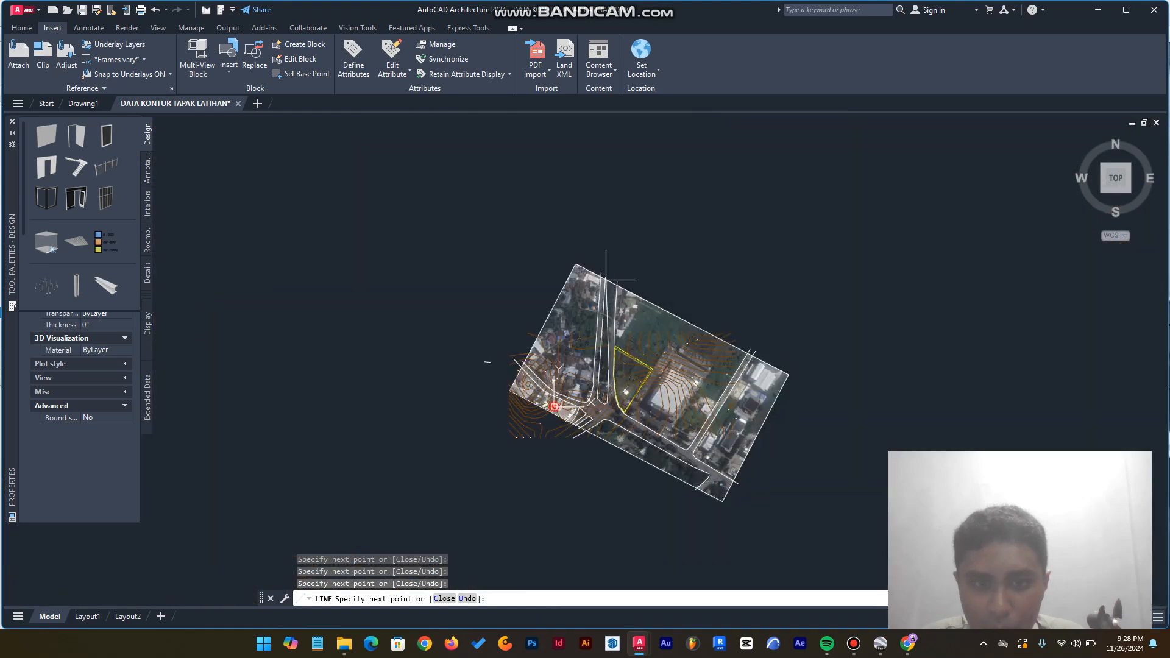
pyautogui.scroll(4, 619, 253)
pyautogui.press('Escape')
# Step: Trace the road edge around the corner by Kios putri, from the image's south border to past its east border
pyautogui.scroll(-4, 551, 177)
pyautogui.scroll(5, 672, 317)
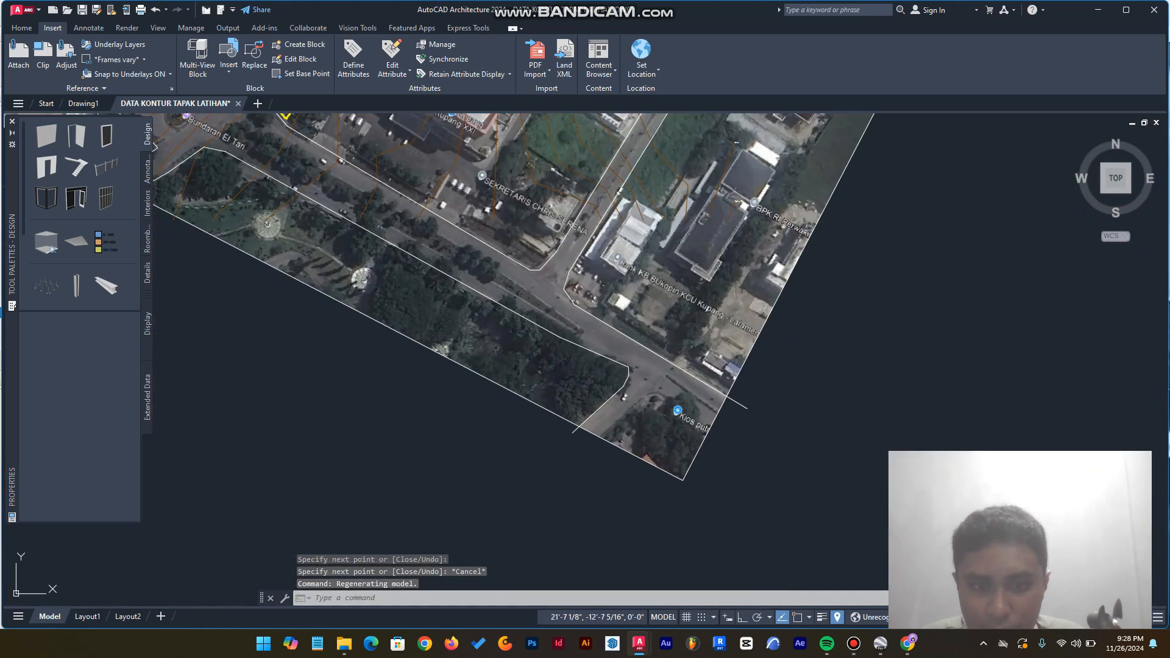
pyautogui.press('space')
pyautogui.click(579, 444)
pyautogui.press('Escape')
pyautogui.press('space')
pyautogui.click(592, 444)
pyautogui.click(619, 418)
pyautogui.click(642, 397)
pyautogui.click(654, 391)
pyautogui.click(734, 451)
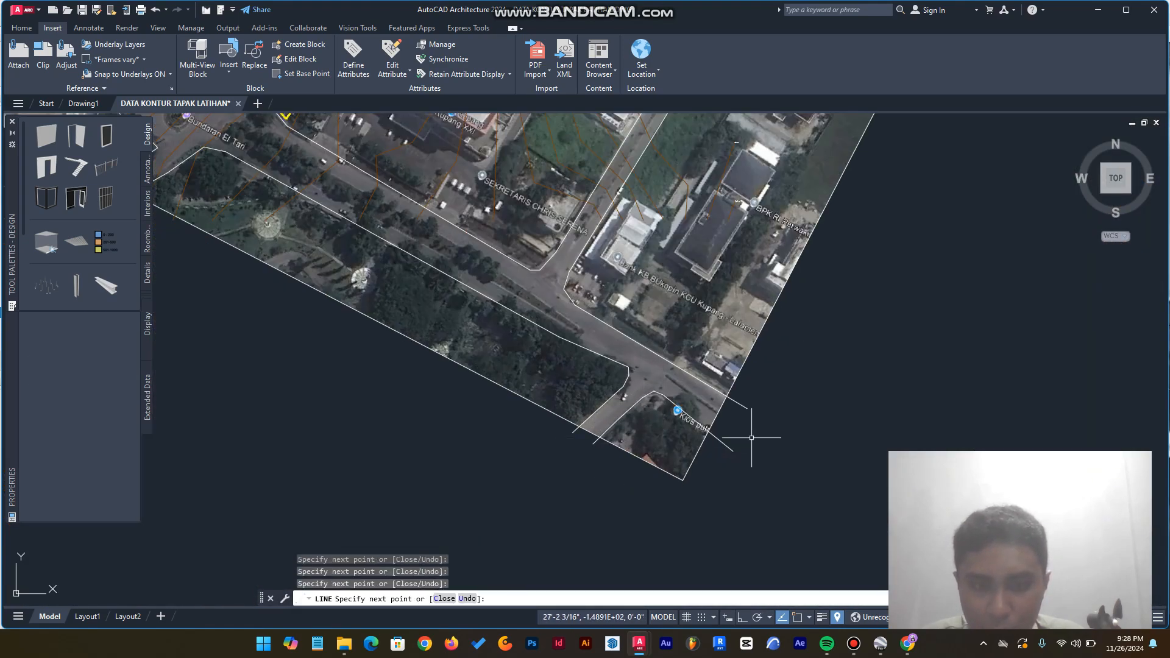
pyautogui.press('Escape')
# Step: Outline the main road's narrow median from the Bank KB Bukopin junction to the roundabout, closing it on its starting point
pyautogui.scroll(-2, 751, 437)
pyautogui.scroll(3, 689, 407)
pyautogui.press('space')
pyautogui.click(708, 419)
pyautogui.scroll(-3, 707, 420)
pyautogui.scroll(5, 589, 348)
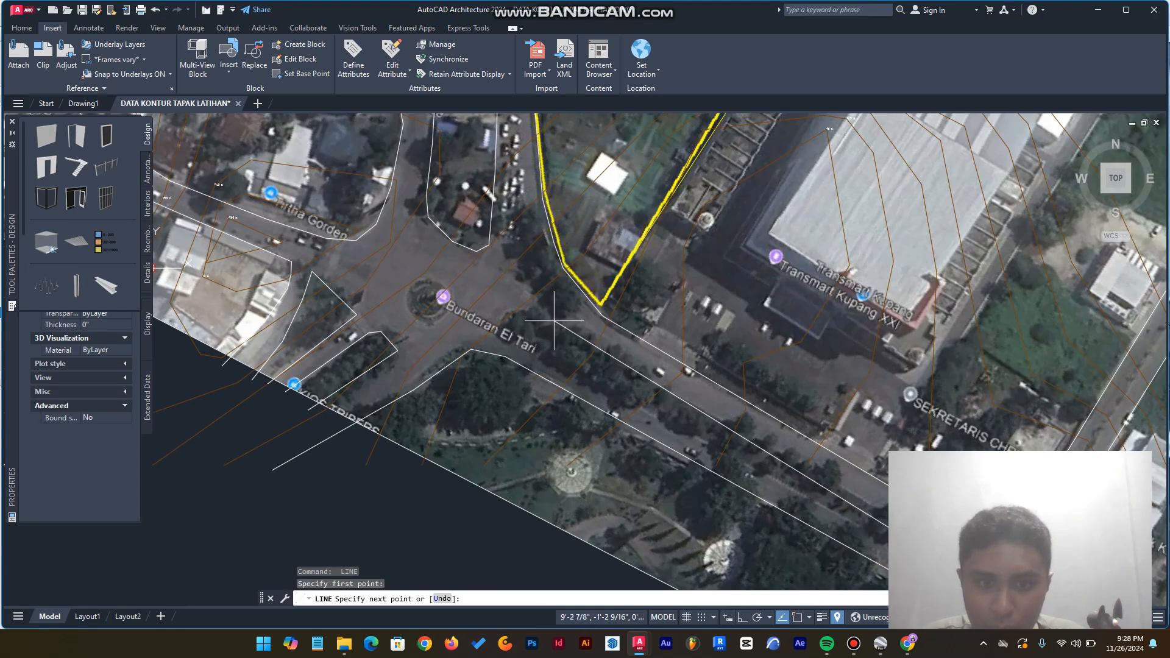
pyautogui.click(553, 321)
pyautogui.click(538, 313)
pyautogui.click(519, 338)
pyautogui.scroll(-4, 518, 339)
pyautogui.scroll(4, 729, 431)
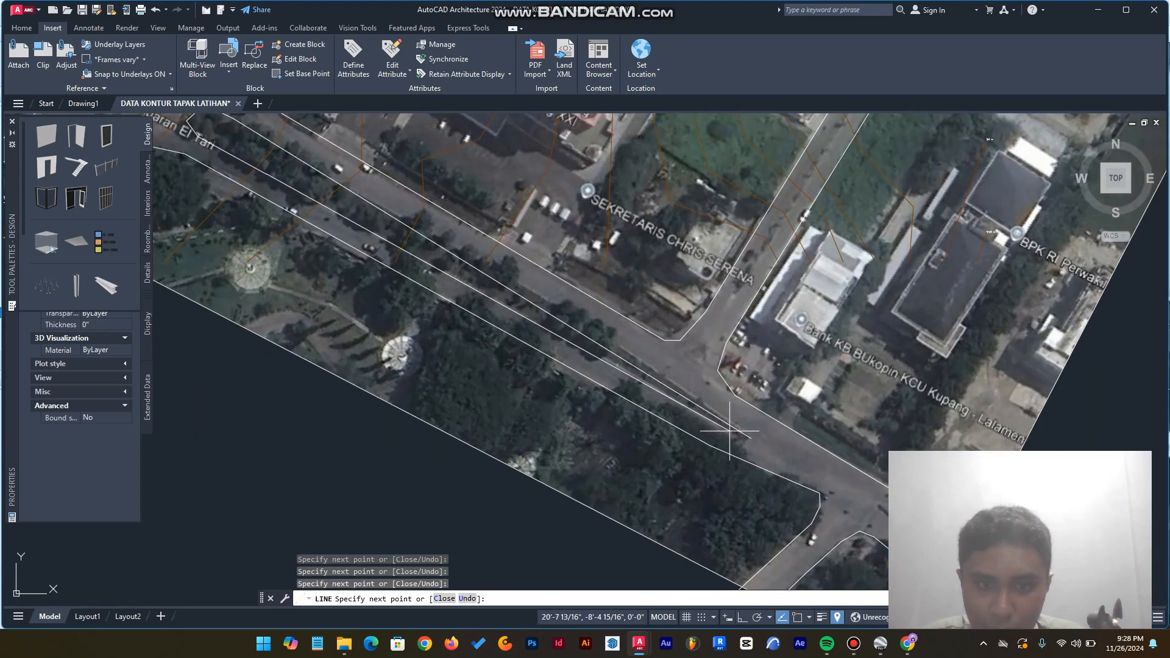
pyautogui.scroll(3, 746, 441)
pyautogui.press('F3')
pyautogui.click(750, 440)
pyautogui.press('Escape')
pyautogui.press('F3')
pyautogui.scroll(-7, 465, 311)
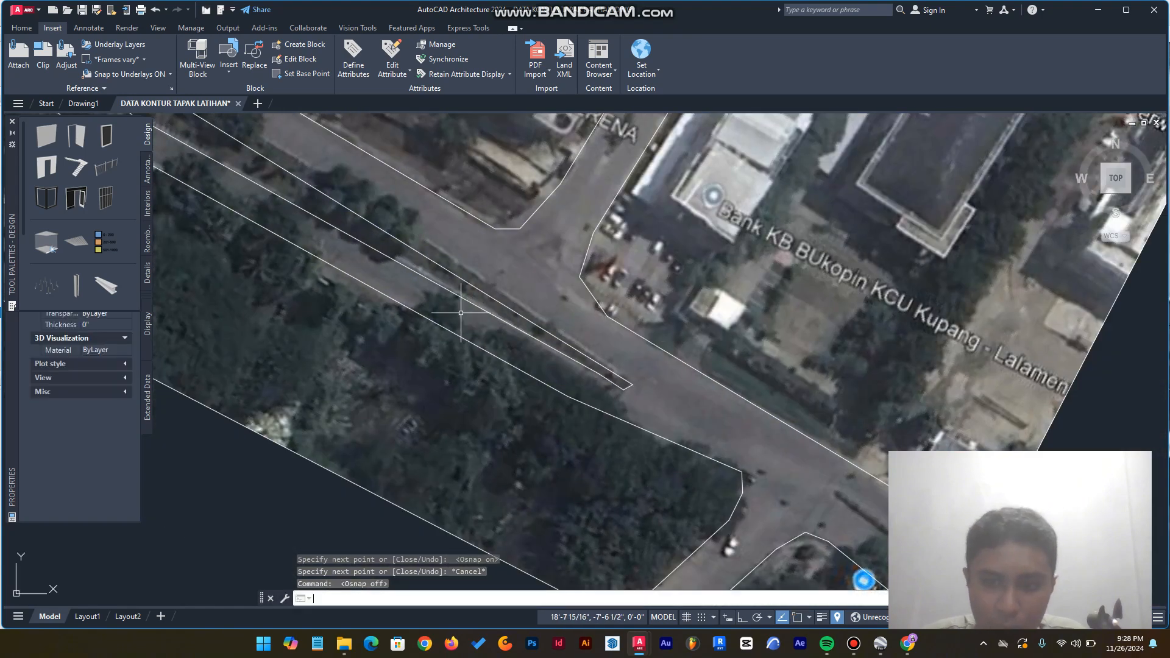
# Step: Outline the slim curved traffic island beside the southern tip of the yellow site boundary with lines
pyautogui.press('space')
pyautogui.scroll(-2, 624, 323)
pyautogui.scroll(5, 497, 239)
pyautogui.click(466, 324)
pyautogui.click(494, 407)
pyautogui.click(524, 457)
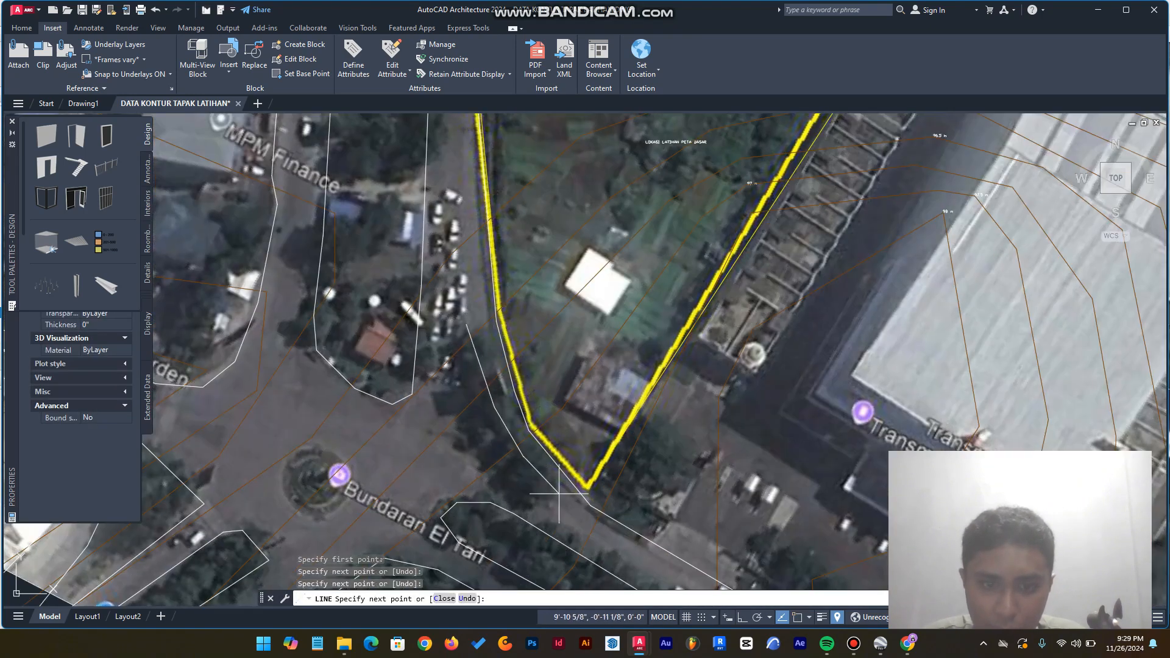
pyautogui.scroll(-6, 466, 325)
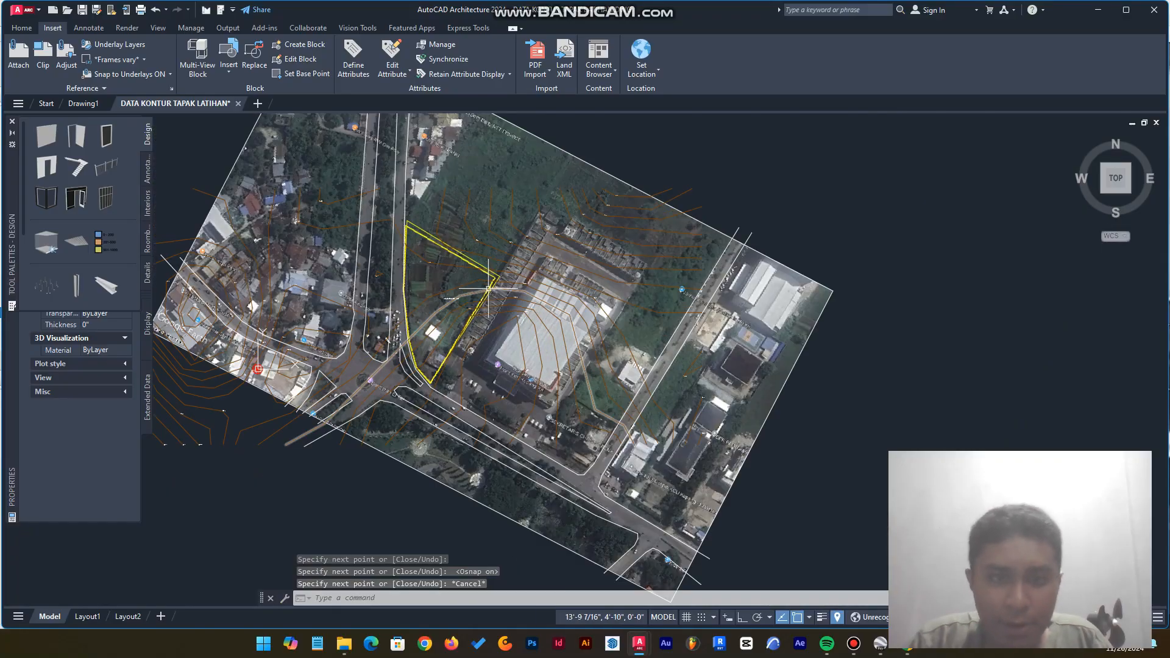
pyautogui.press('Escape')
# Step: Outline the Transmart Kupang block east of the site with four lines, closing the shape at its north corner
pyautogui.write('l')
pyautogui.press('Return')
pyautogui.scroll(5, 538, 240)
pyautogui.press('F3')
pyautogui.press('F3')
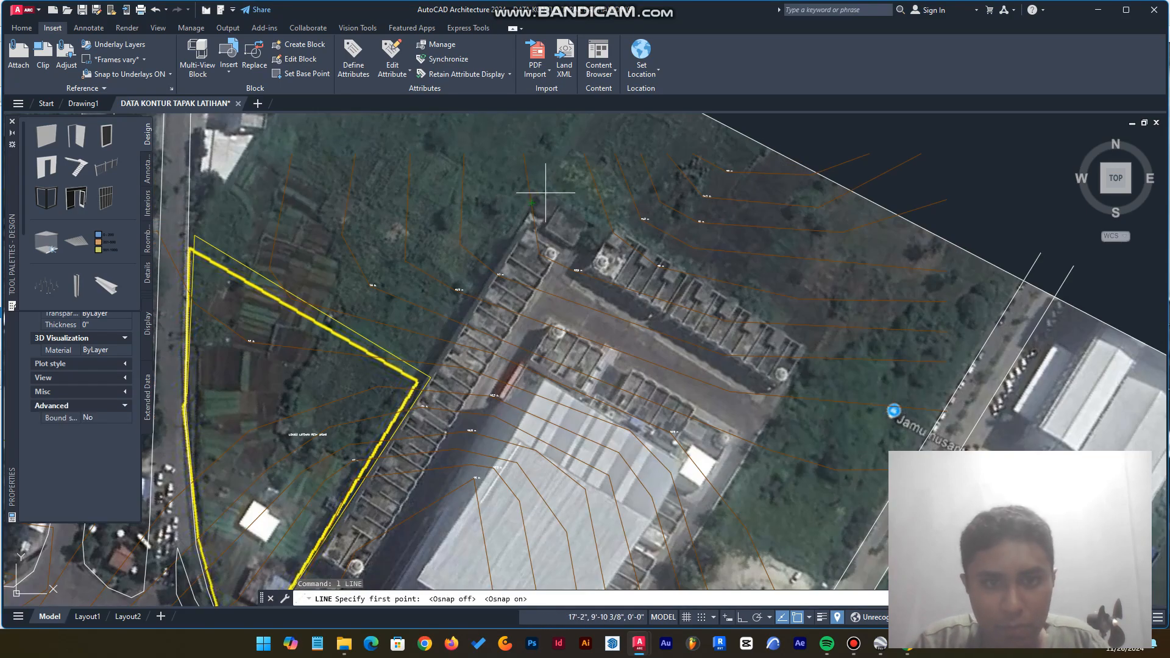
pyautogui.click(543, 184)
pyautogui.scroll(-3, 543, 184)
pyautogui.scroll(3, 389, 438)
pyautogui.scroll(2, 384, 449)
pyautogui.press('F3')
pyautogui.click(377, 449)
pyautogui.scroll(-3, 374, 304)
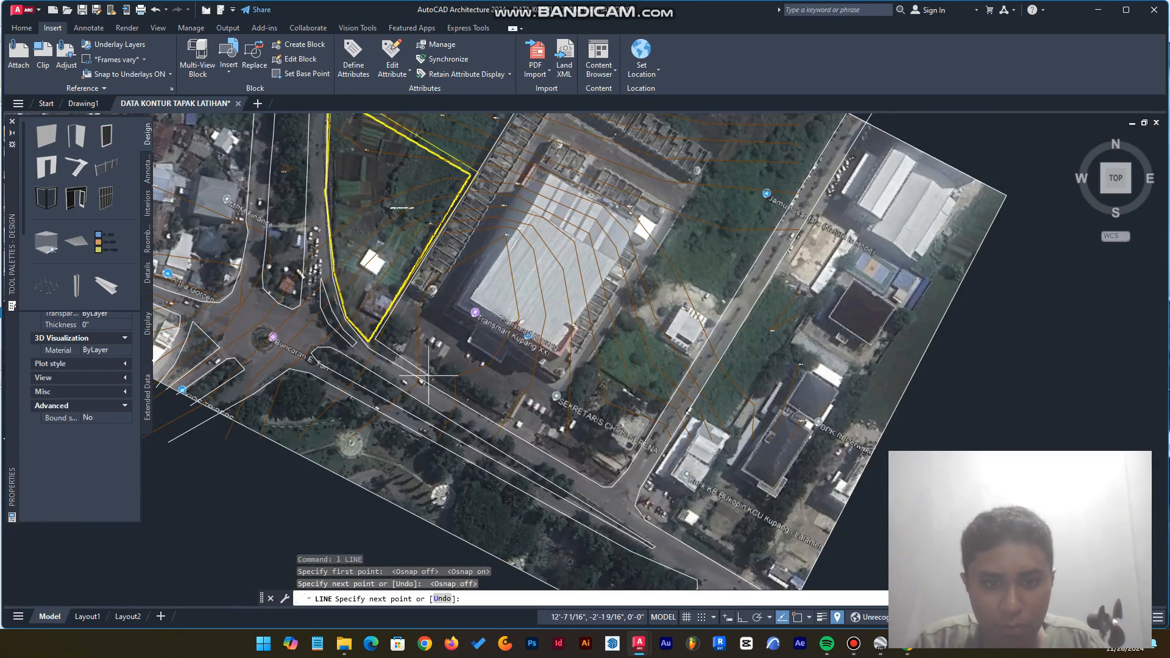
pyautogui.click(538, 437)
pyautogui.click(713, 154)
pyautogui.scroll(-2, 518, 271)
pyautogui.press('F3')
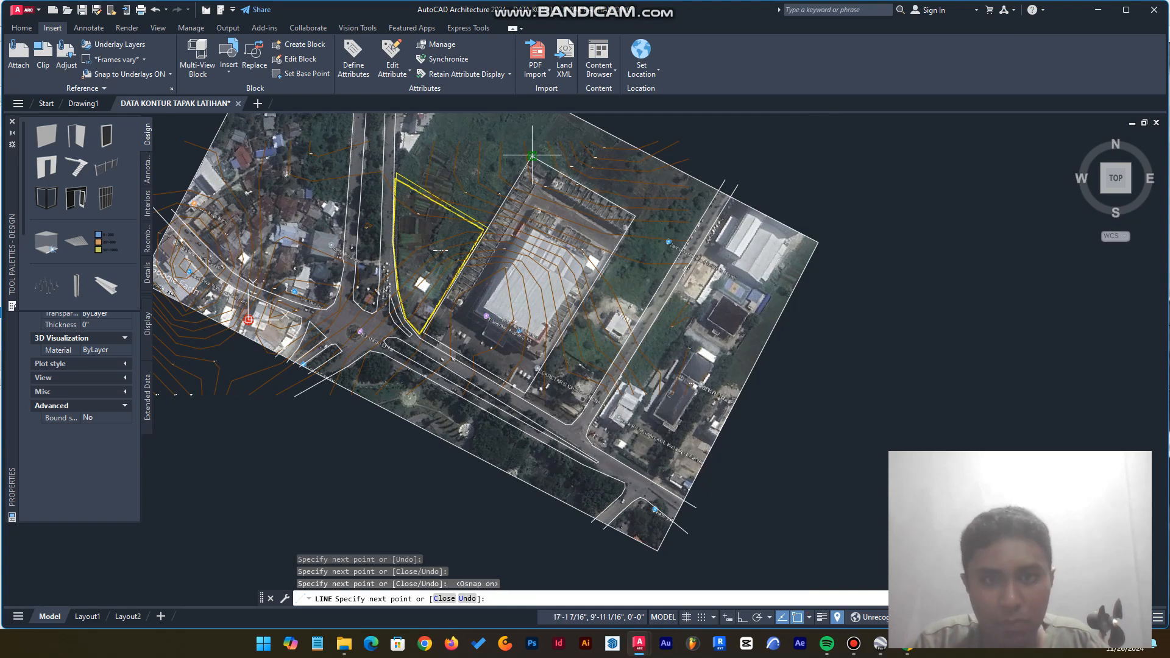
pyautogui.click(531, 155)
pyautogui.press('Escape')
# Step: Outline the building block north of the site, around MIXUE Kupang and the DPW NasDem office, with lines
pyautogui.scroll(2, 542, 240)
pyautogui.press('Return')
pyautogui.scroll(-2, 474, 236)
pyautogui.scroll(2, 709, 210)
pyautogui.scroll(-4, 609, 274)
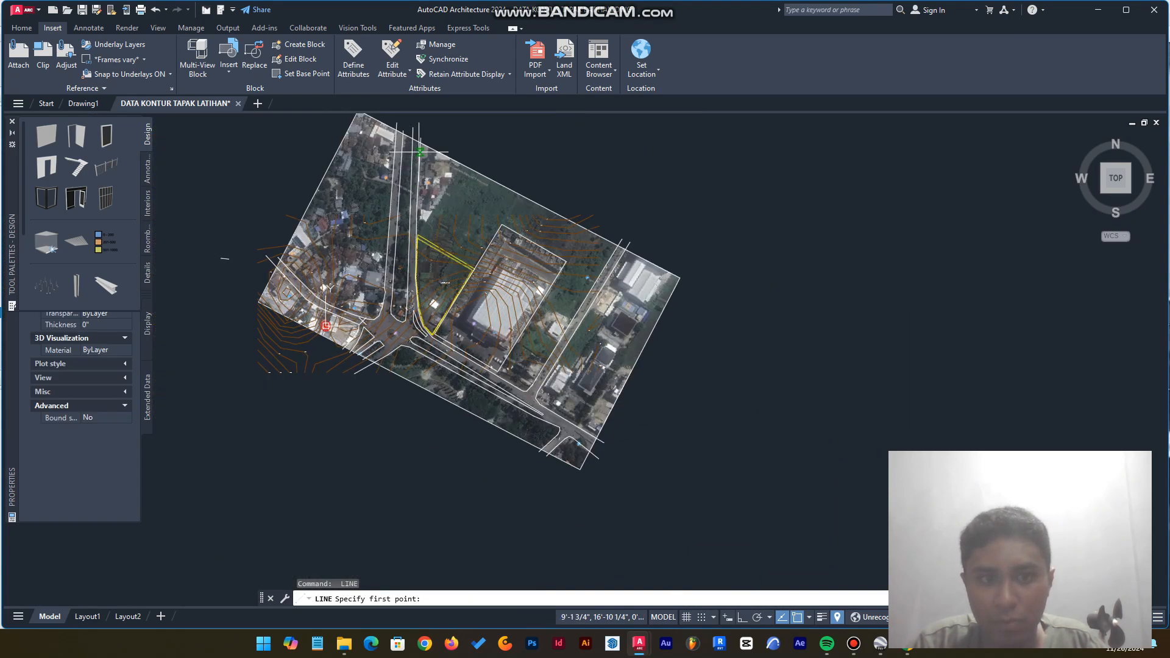
pyautogui.scroll(6, 431, 229)
pyautogui.click(408, 392)
pyautogui.click(555, 156)
pyautogui.scroll(-2, 474, 216)
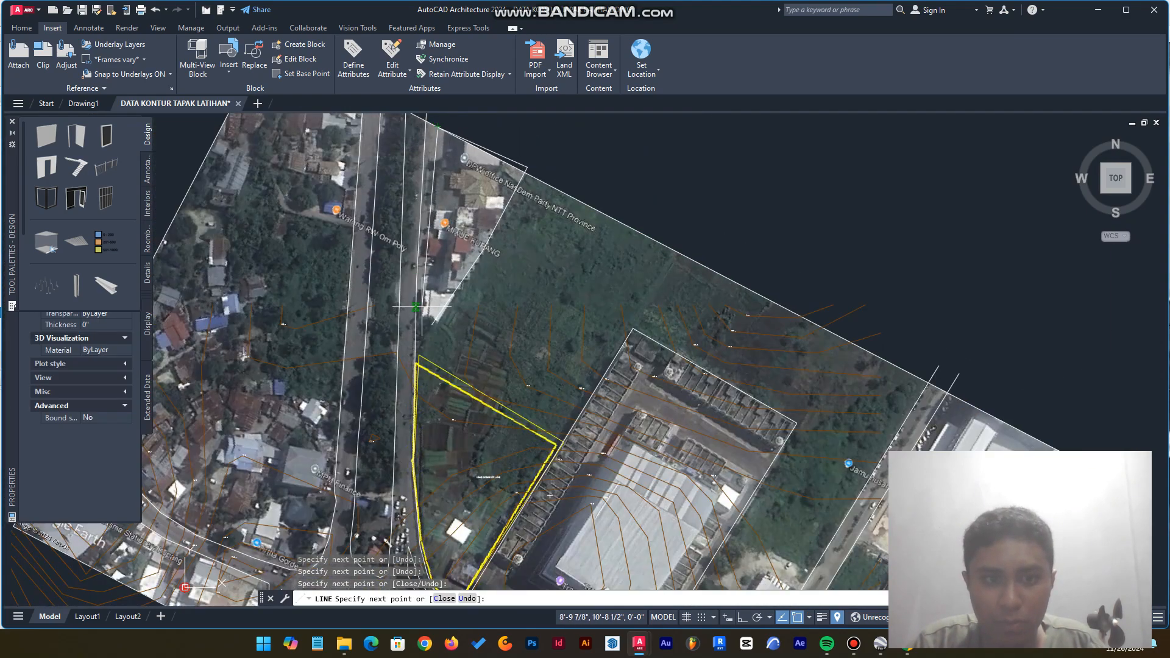
pyautogui.scroll(-3, 416, 307)
pyautogui.press('Escape')
# Step: Draw two concentric circles over the Bundaran El Tari roundabout, one for its outer edge and a smaller one inside
pyautogui.write('c')
pyautogui.press('Return')
pyautogui.scroll(6, 481, 427)
pyautogui.click(460, 439)
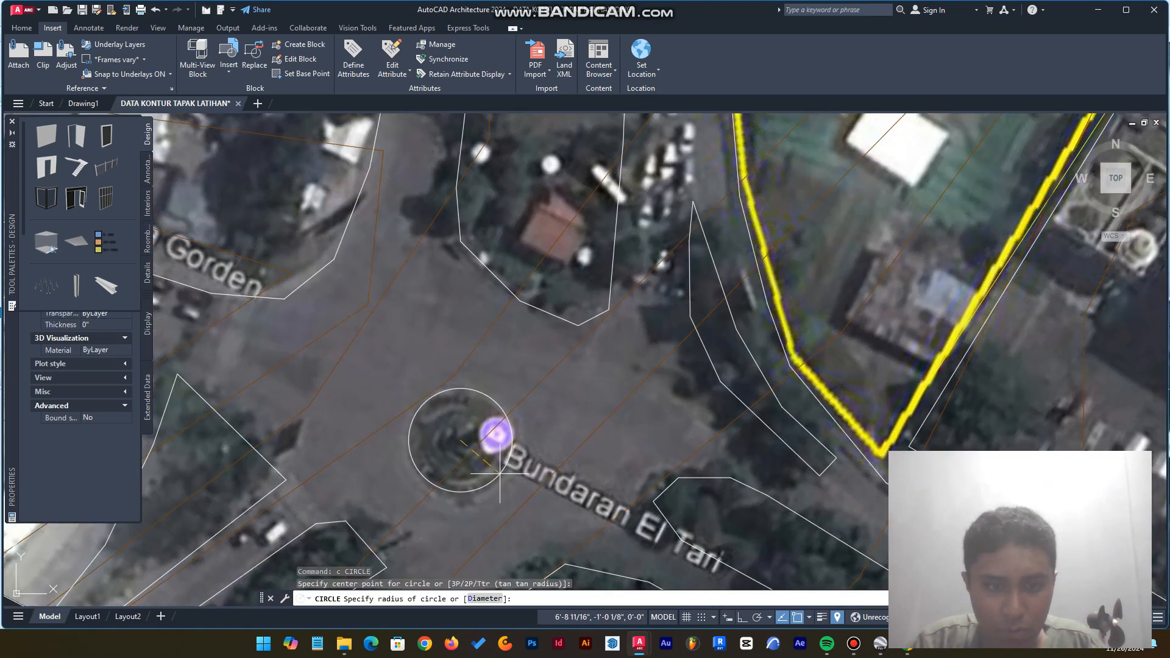
pyautogui.click(504, 477)
pyautogui.write('c')
pyautogui.press('Return')
pyautogui.click(460, 440)
pyautogui.click(488, 470)
# Step: Try to draw a third, smaller circle at the center of the roundabout's concentric circles
pyautogui.write('c')
pyautogui.press('Return')
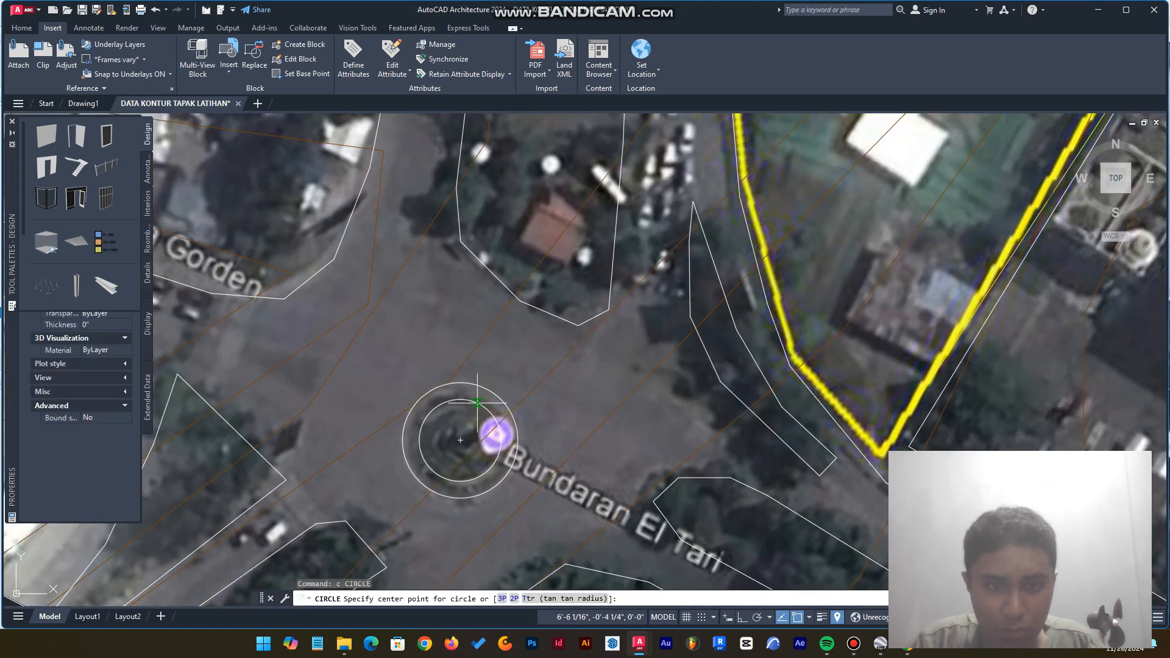
pyautogui.click(476, 457)
pyautogui.press('Escape')
pyautogui.write('c')
pyautogui.press('Return')
pyautogui.click(460, 440)
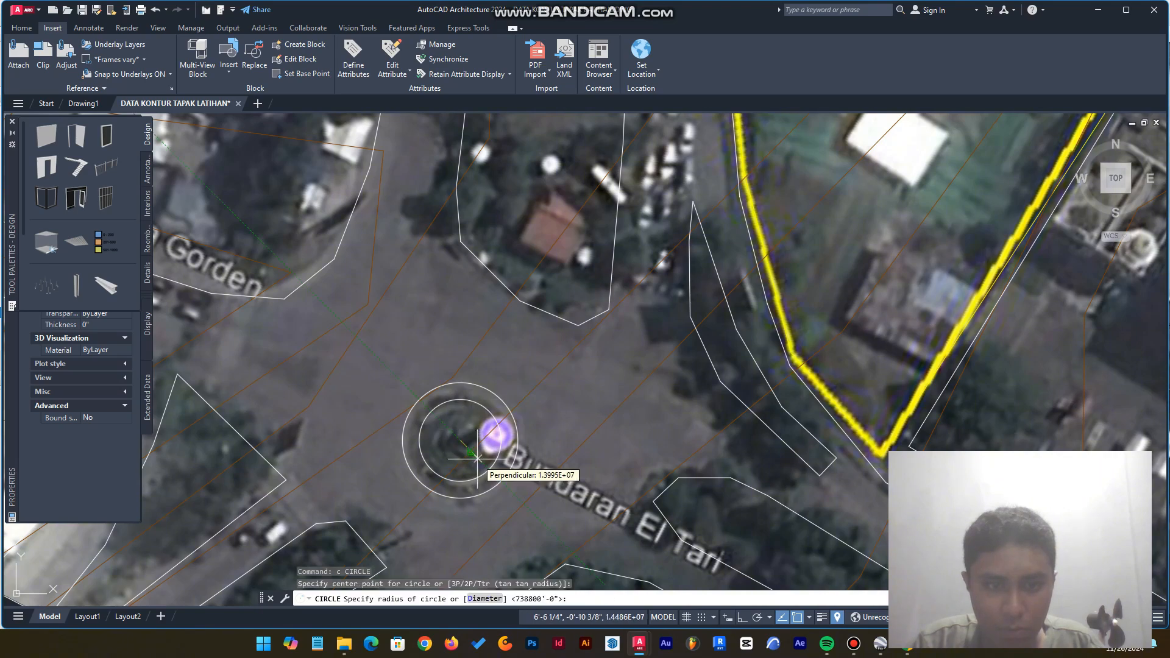
pyautogui.click(475, 457)
pyautogui.scroll(-4, 421, 419)
pyautogui.press('Escape')
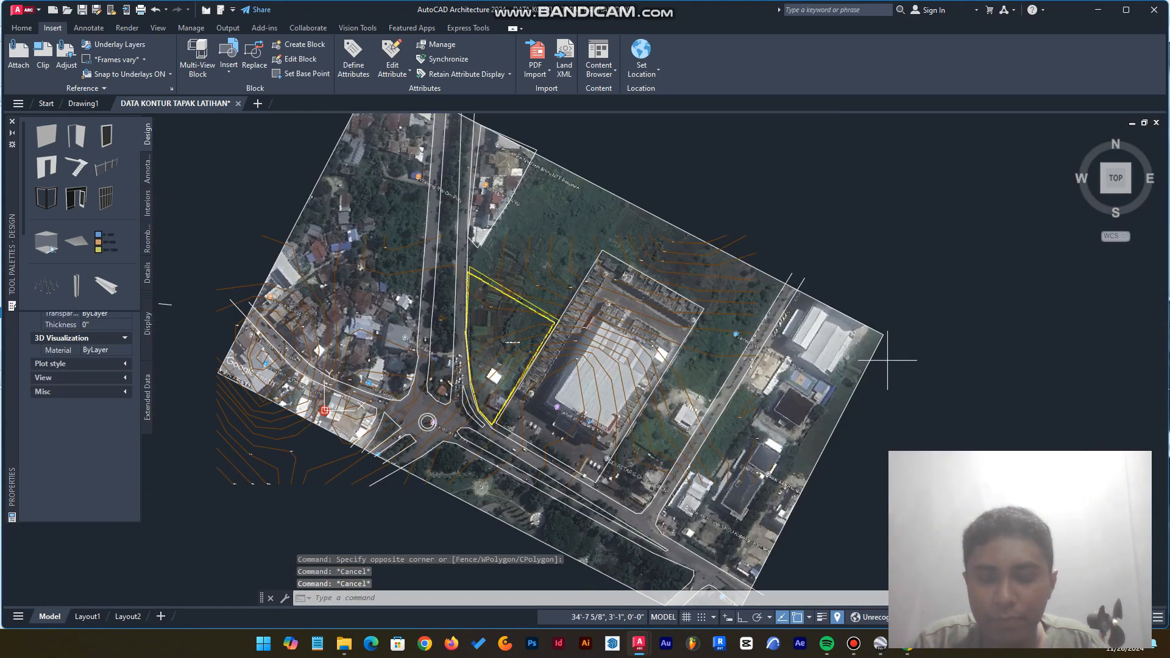
# Step: Delete the Base Digitasi satellite image from beneath the traced lines and contours
pyautogui.click(885, 360)
pyautogui.press('Escape')
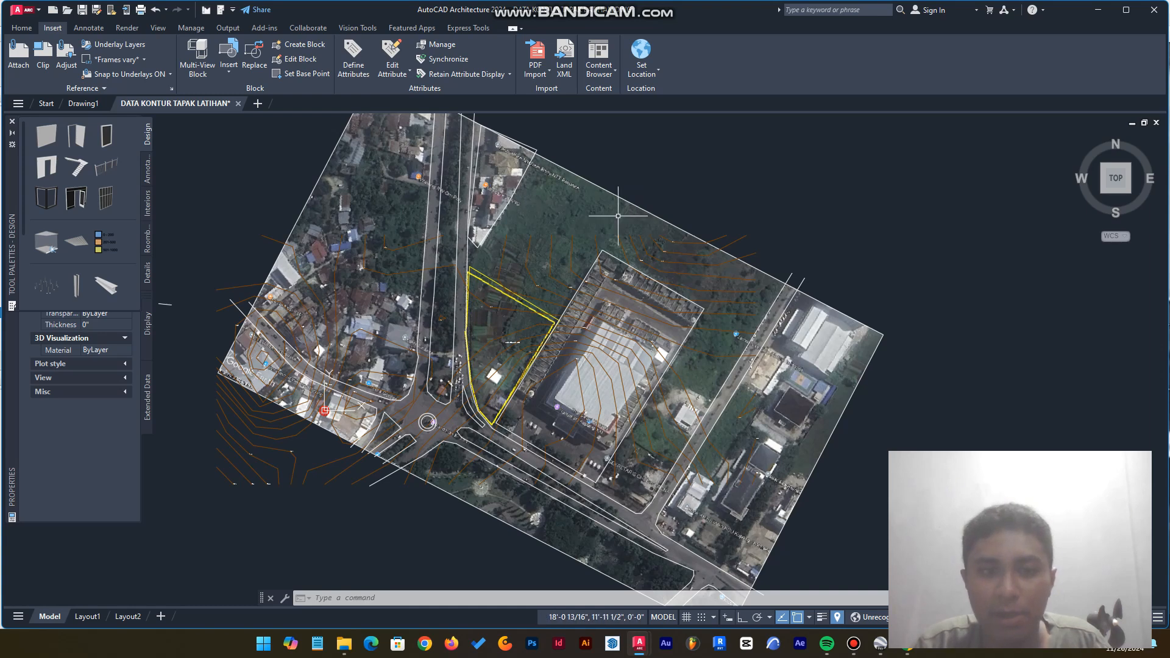
pyautogui.click(604, 193)
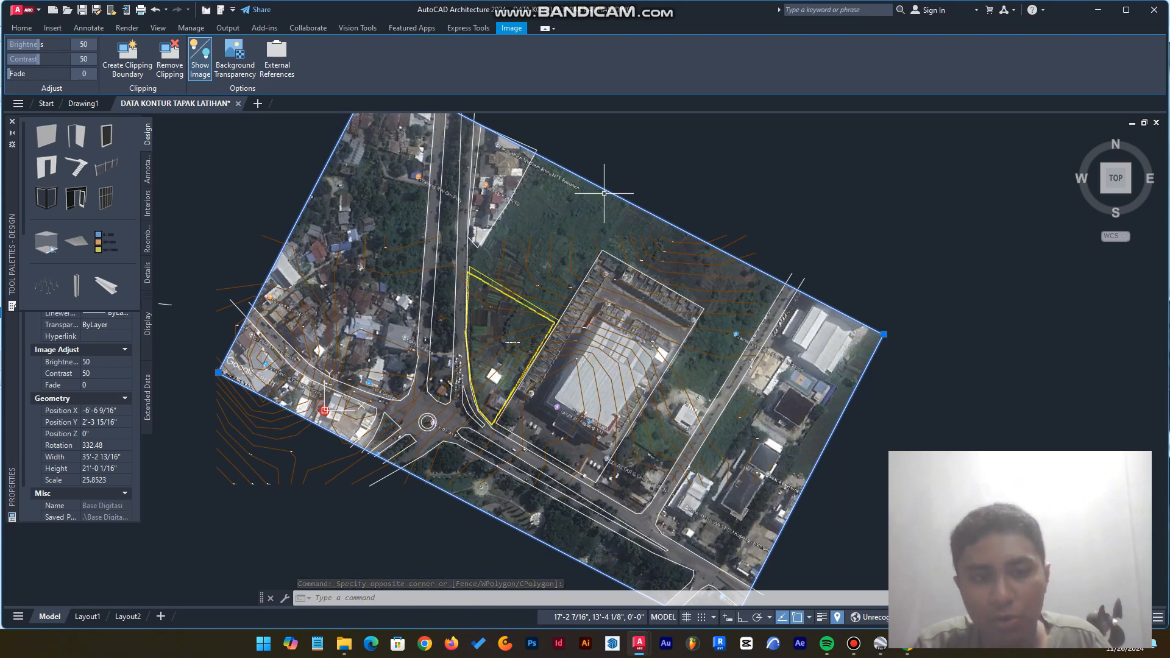
pyautogui.press('Delete')
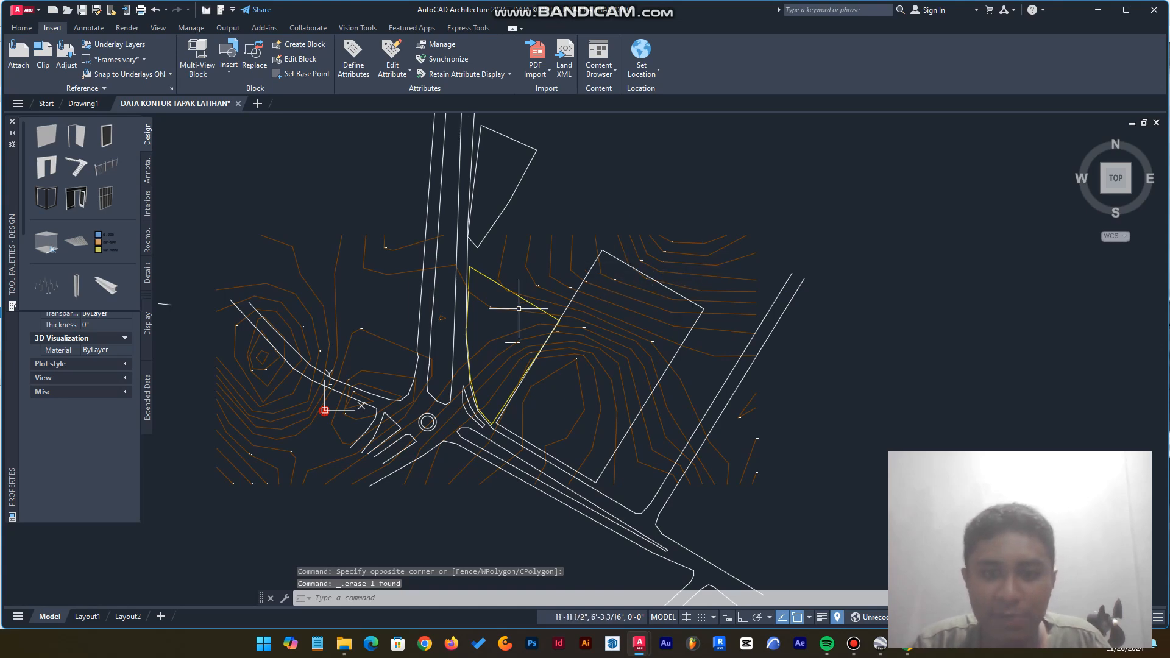
# Step: Draw a rectangle framing the whole contour map, from its northwest corner to its southeast corner
pyautogui.scroll(-2, 441, 280)
pyautogui.scroll(2, 473, 379)
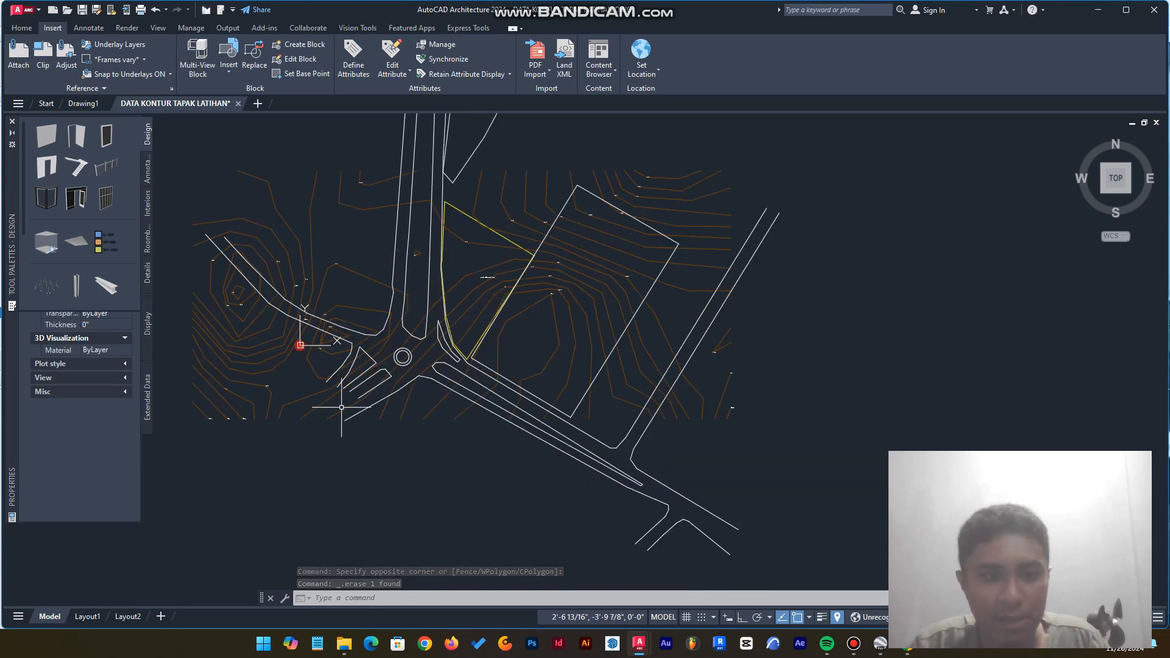
pyautogui.scroll(-2, 305, 372)
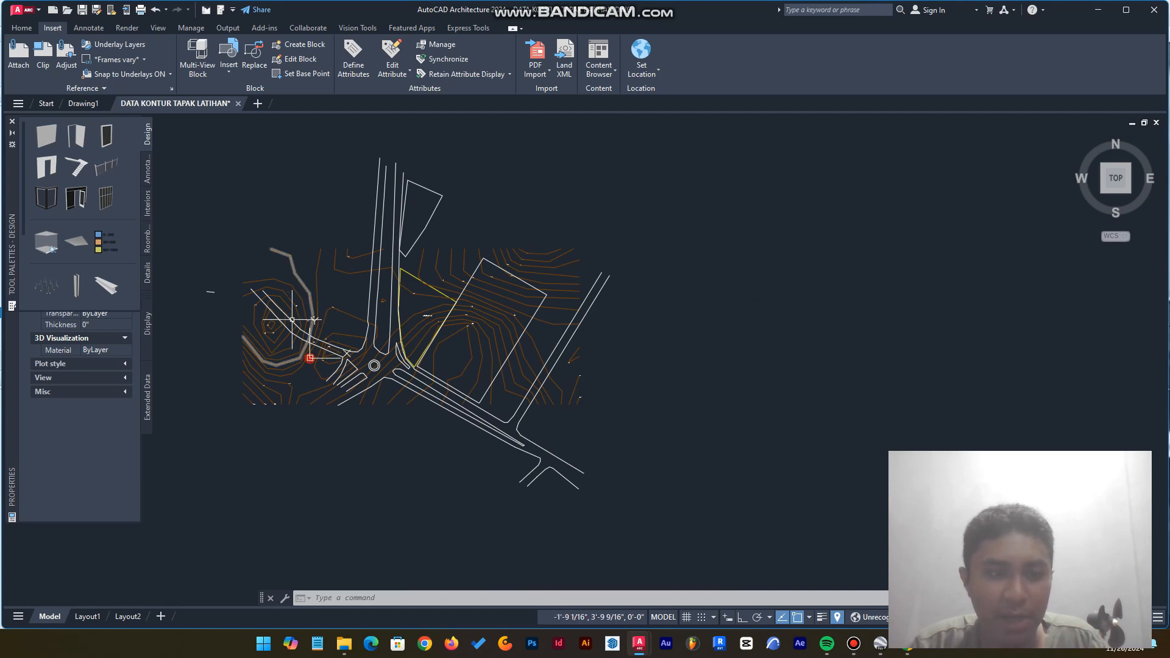
pyautogui.scroll(2, 305, 327)
pyautogui.scroll(-3, 541, 274)
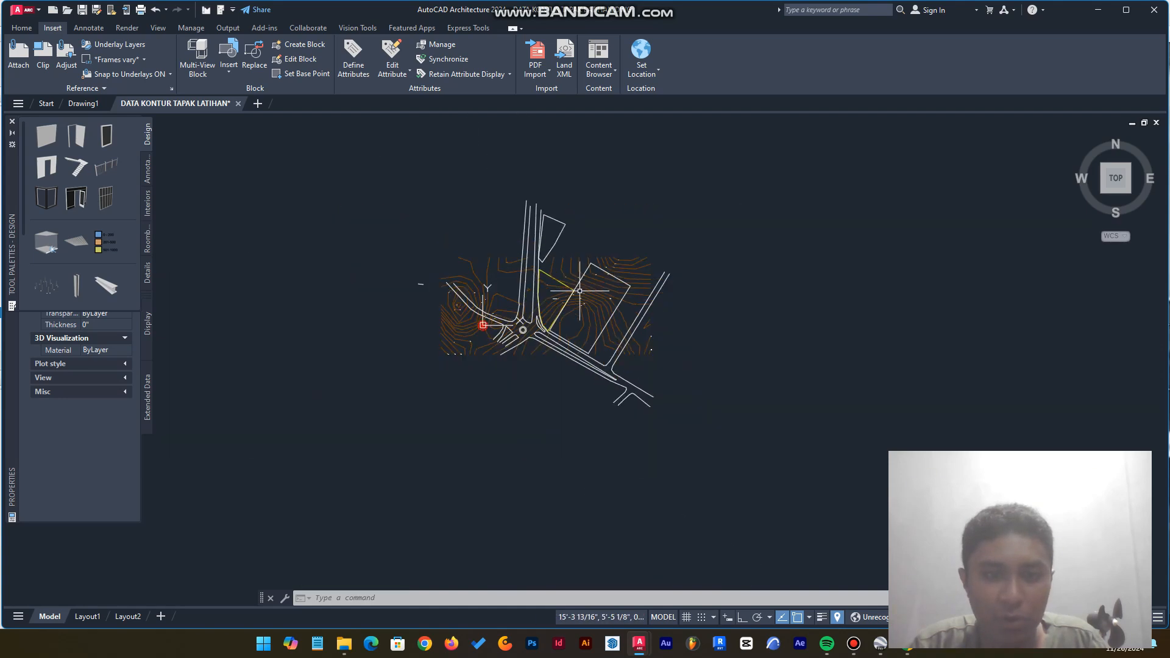
pyautogui.scroll(2, 540, 265)
pyautogui.scroll(2, 572, 262)
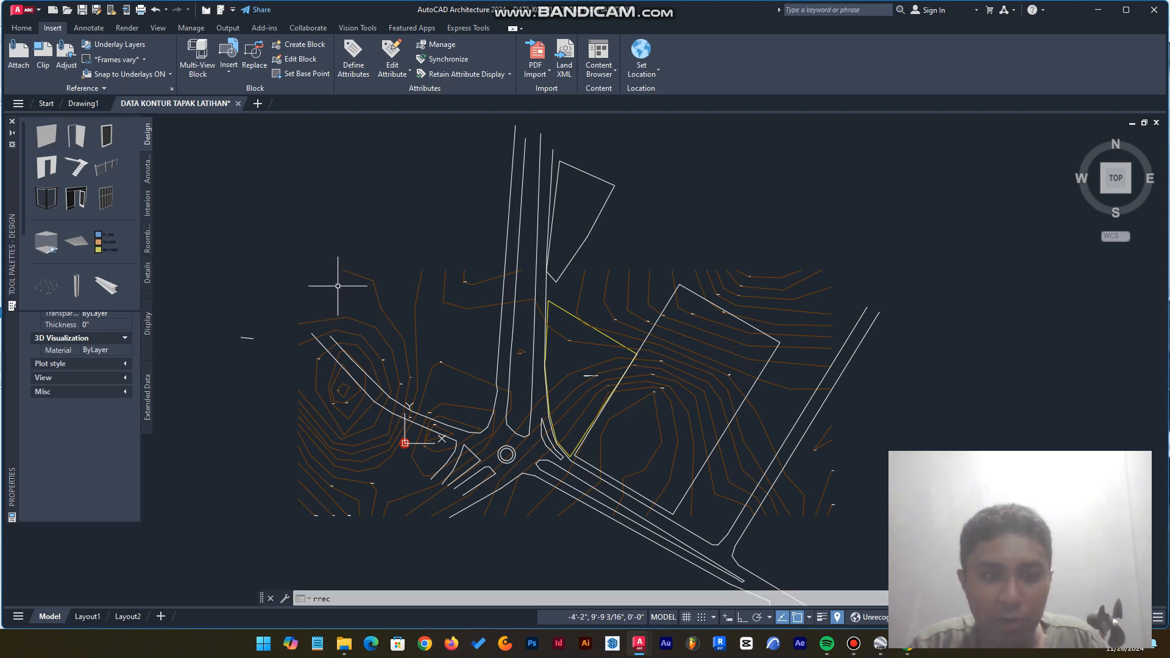
pyautogui.press('Escape')
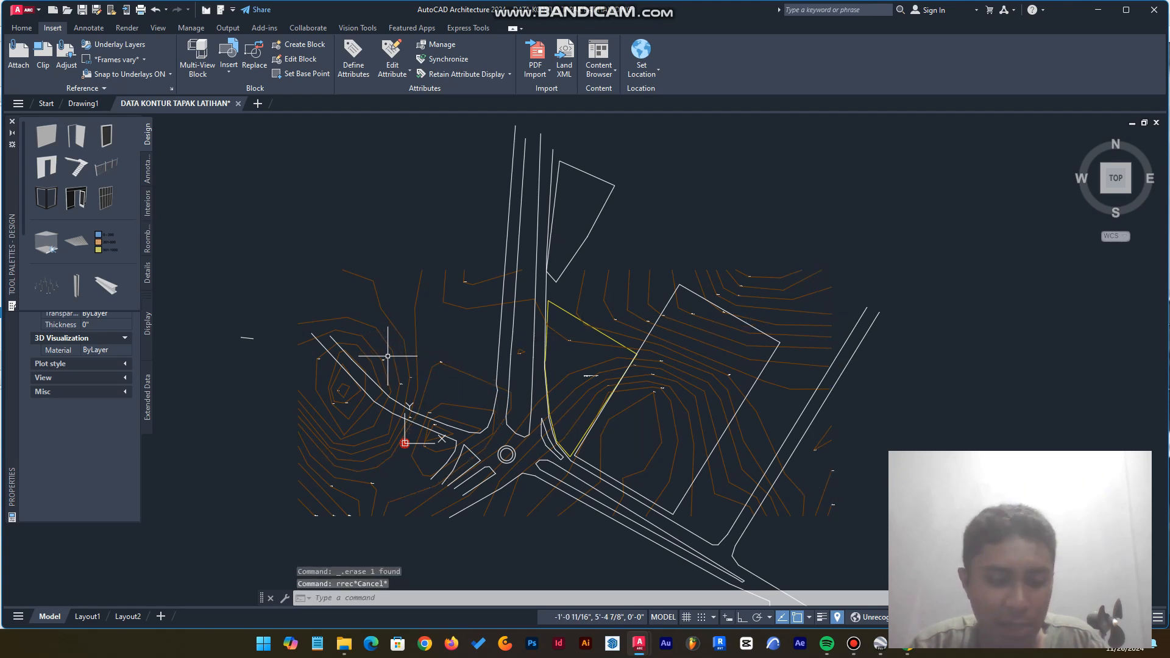
pyautogui.write('rec')
pyautogui.press('Escape')
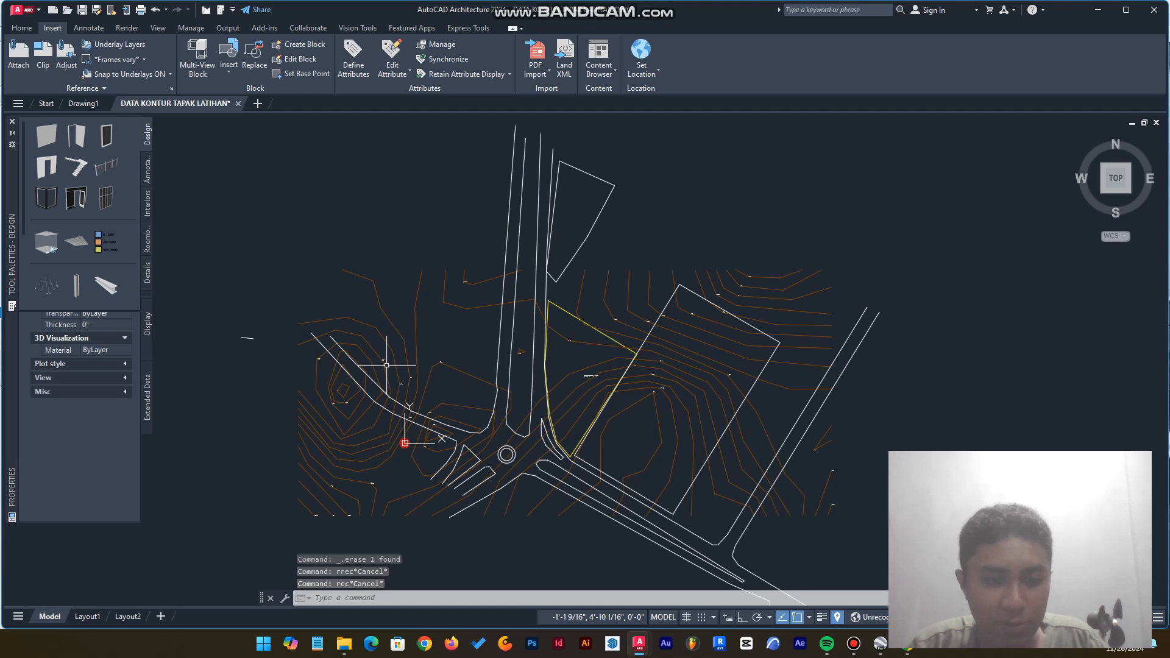
pyautogui.write('re')
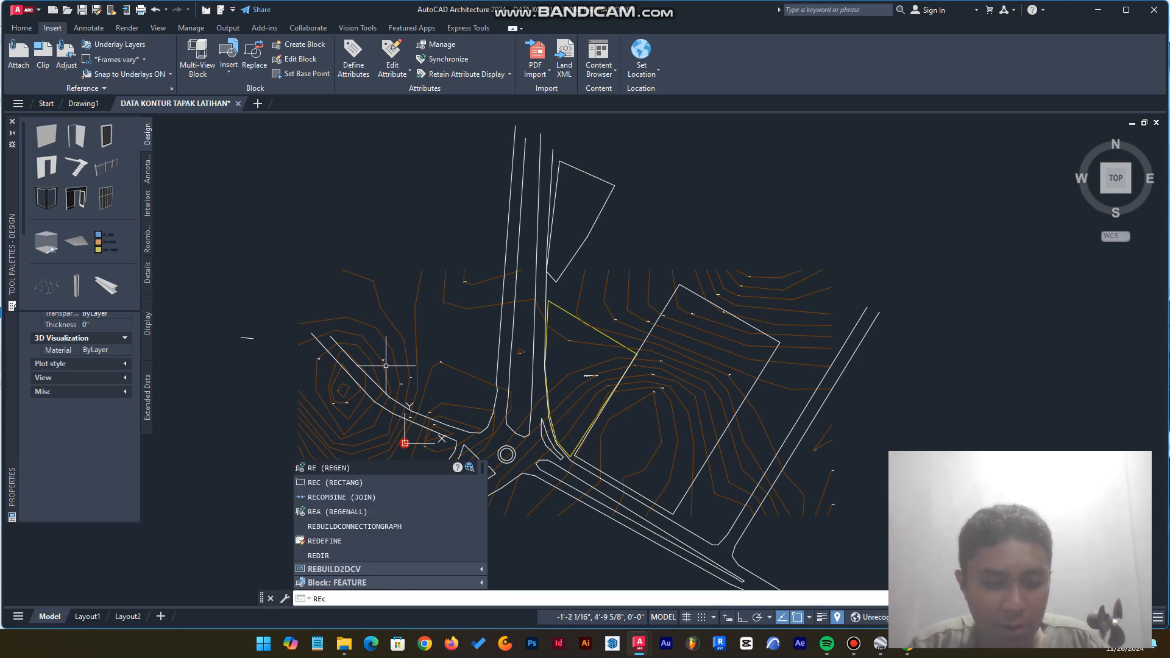
pyautogui.press('Return')
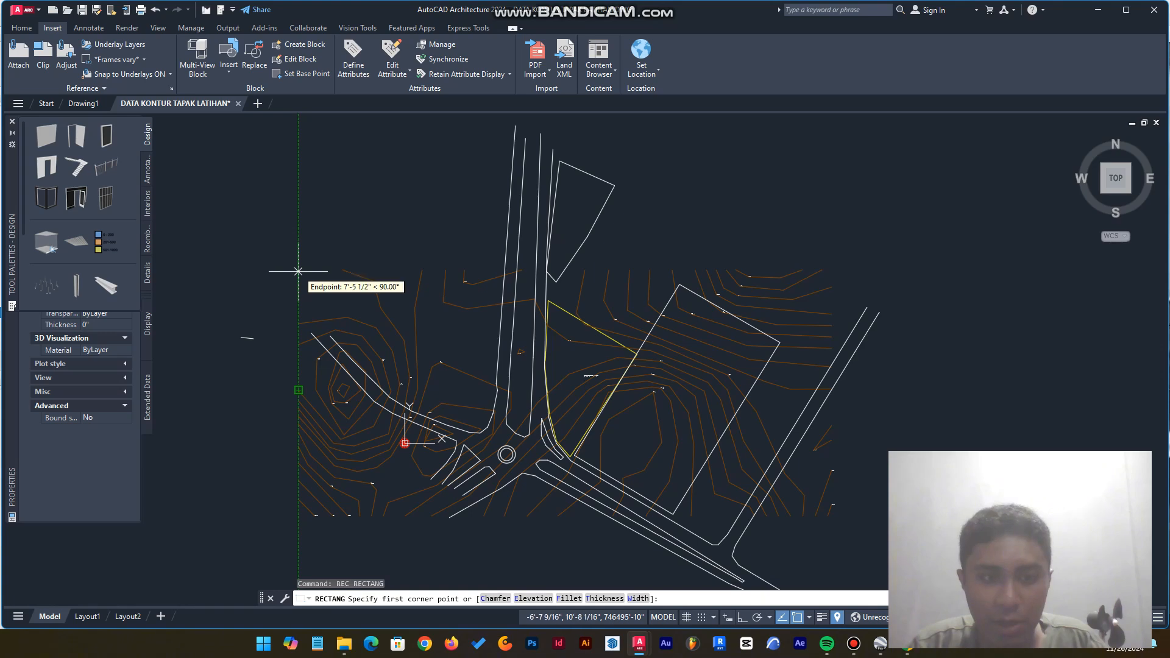
pyautogui.click(298, 274)
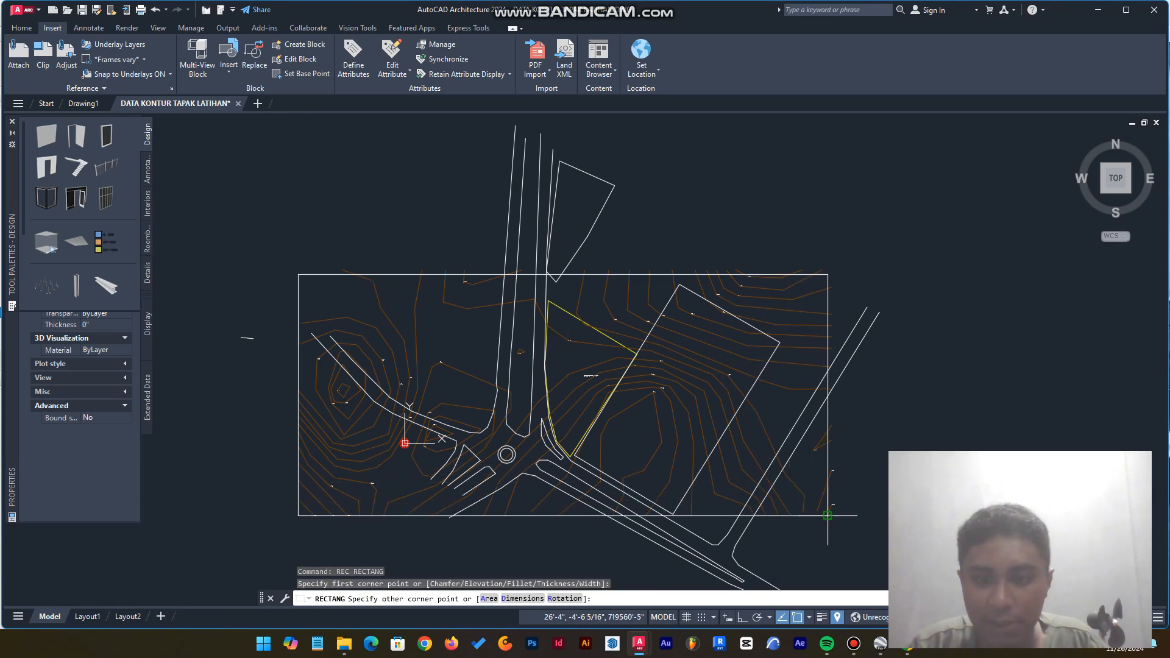
pyautogui.press('Escape')
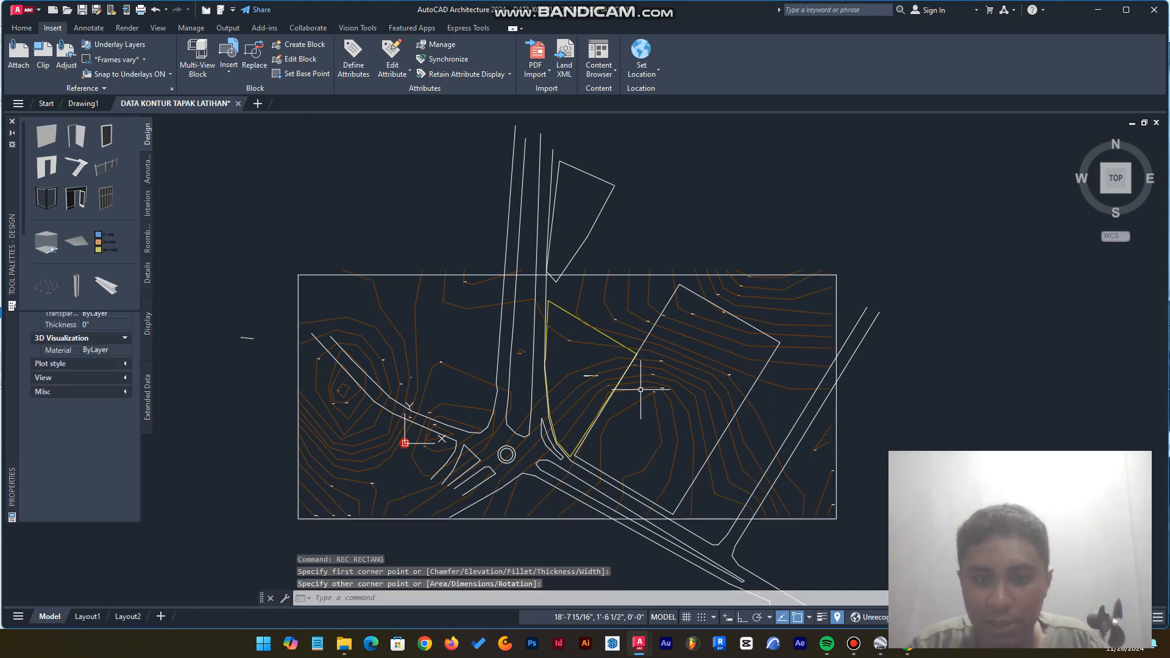
# Step: Trim the diagonal road and median lines that extend beyond the south edge of the rectangular frame
pyautogui.scroll(-4, 523, 360)
pyautogui.scroll(2, 523, 360)
pyautogui.scroll(4, 524, 361)
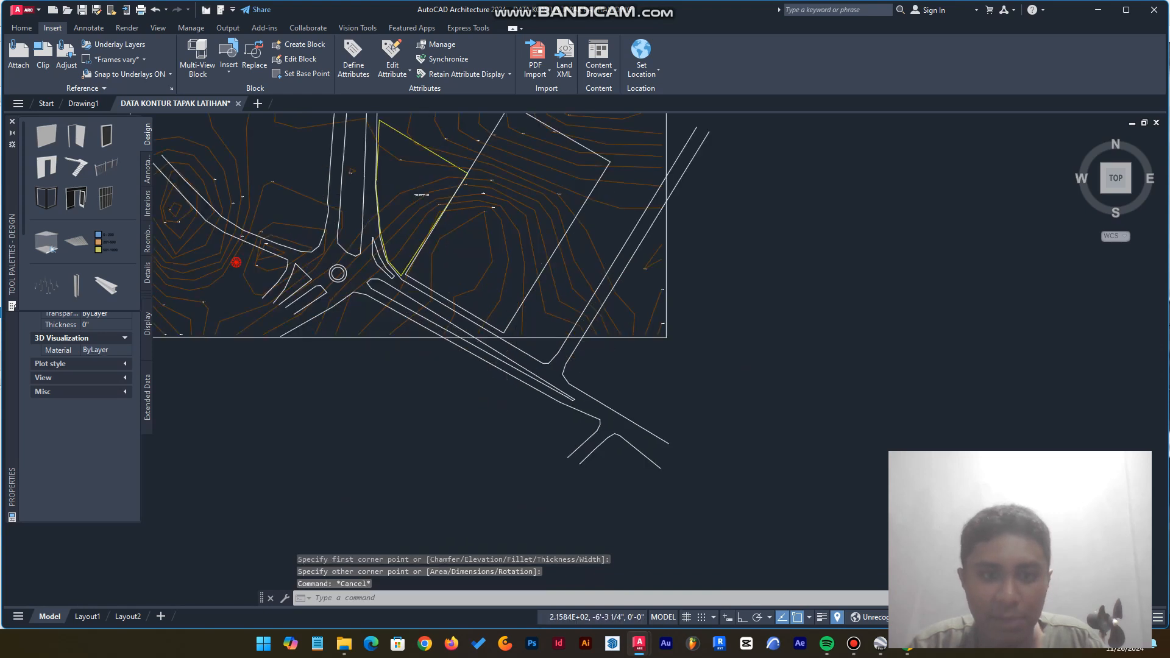
pyautogui.press('Escape')
pyautogui.press('Escape')
pyautogui.write('tr')
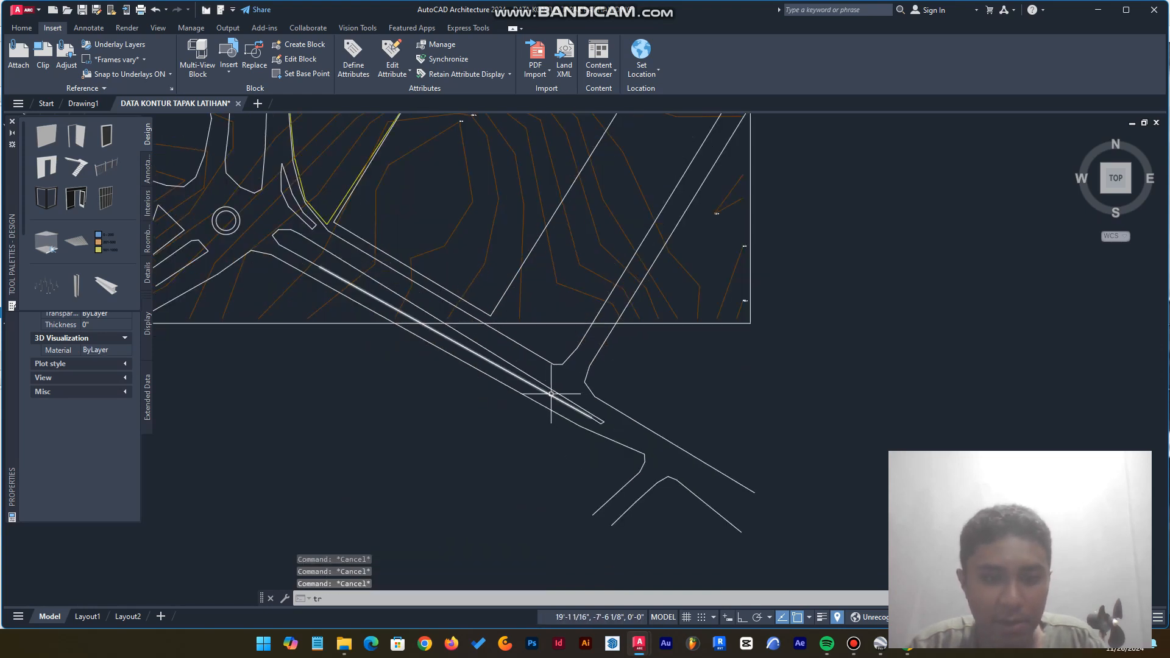
pyautogui.press('Return')
pyautogui.click(526, 341)
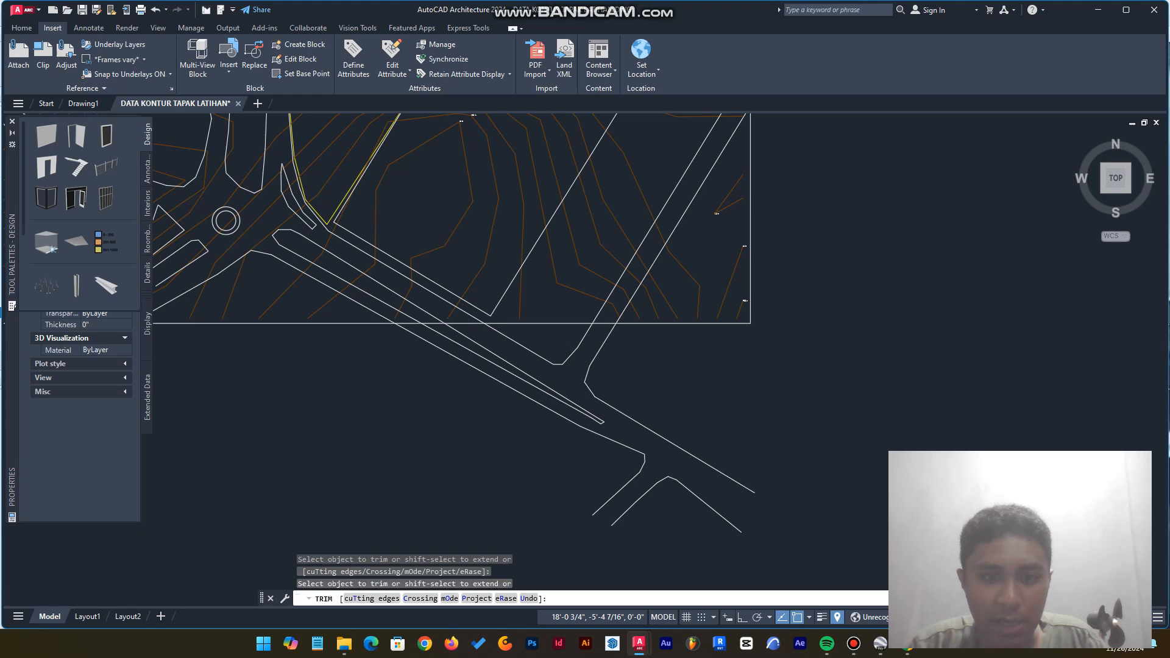
pyautogui.click(447, 380)
pyautogui.press('Return')
pyautogui.click(566, 351)
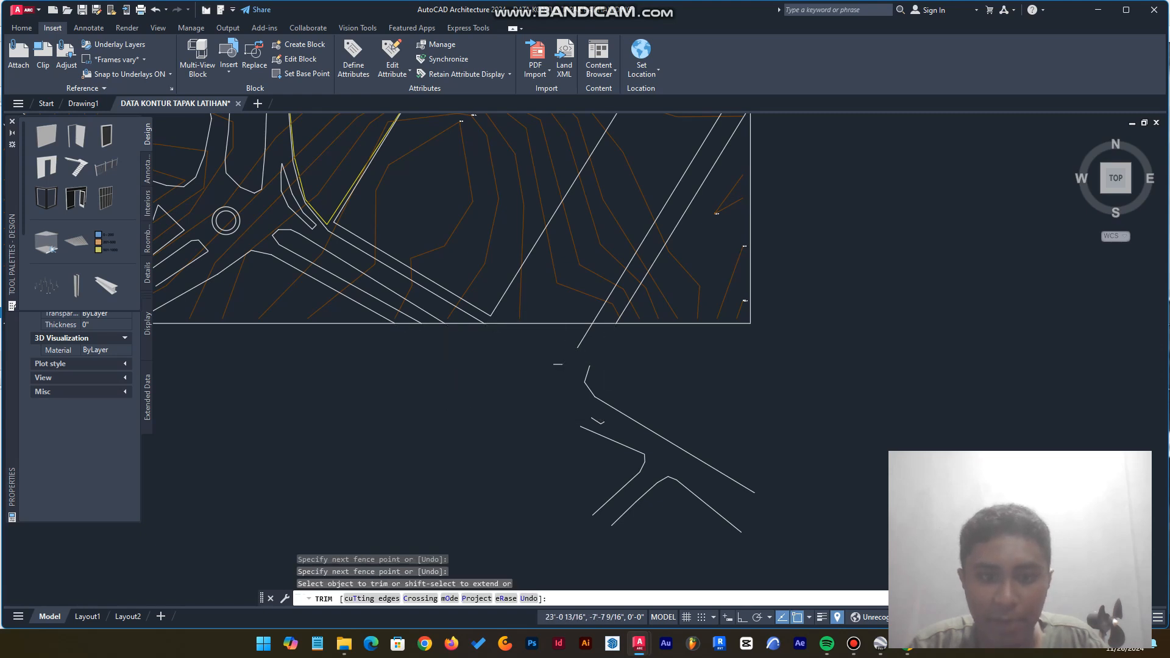
# Step: Trim away the leftover road junction segments southeast of the frame, outside its south edge
pyautogui.click(634, 495)
pyautogui.click(711, 502)
pyautogui.click(680, 486)
pyautogui.click(606, 490)
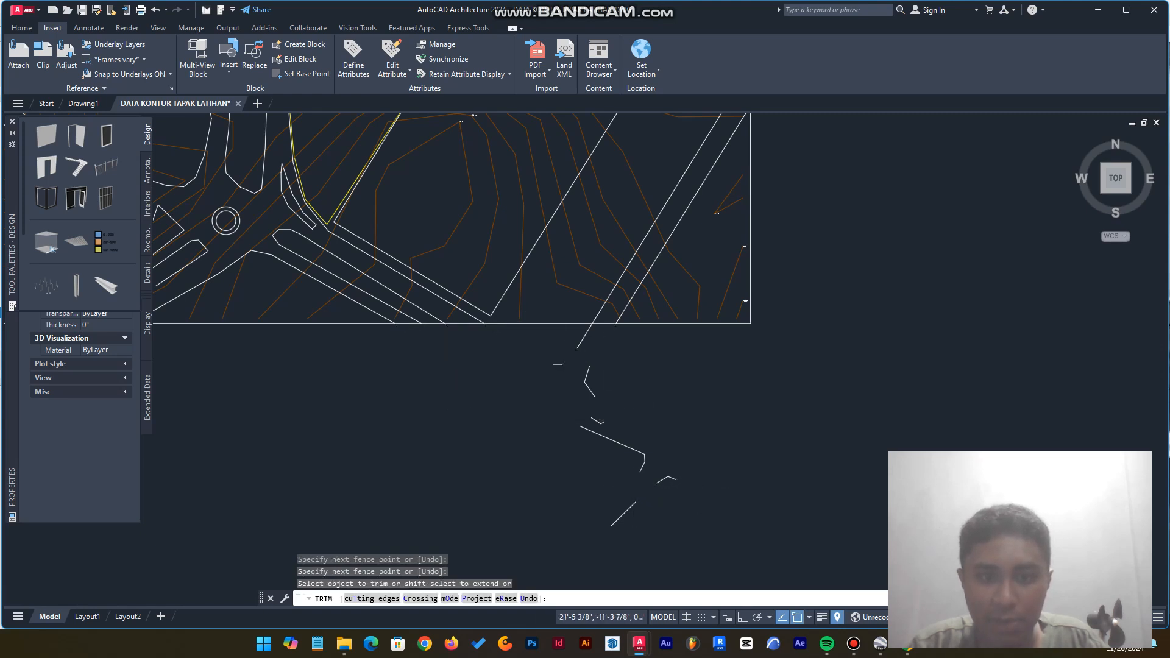
pyautogui.click(606, 507)
pyautogui.click(629, 514)
pyautogui.click(655, 461)
pyautogui.moveTo(656, 463)
pyautogui.mouseDown()
pyautogui.moveTo(635, 470)
pyautogui.moveTo(583, 391)
pyautogui.mouseUp()
pyautogui.click(586, 371)
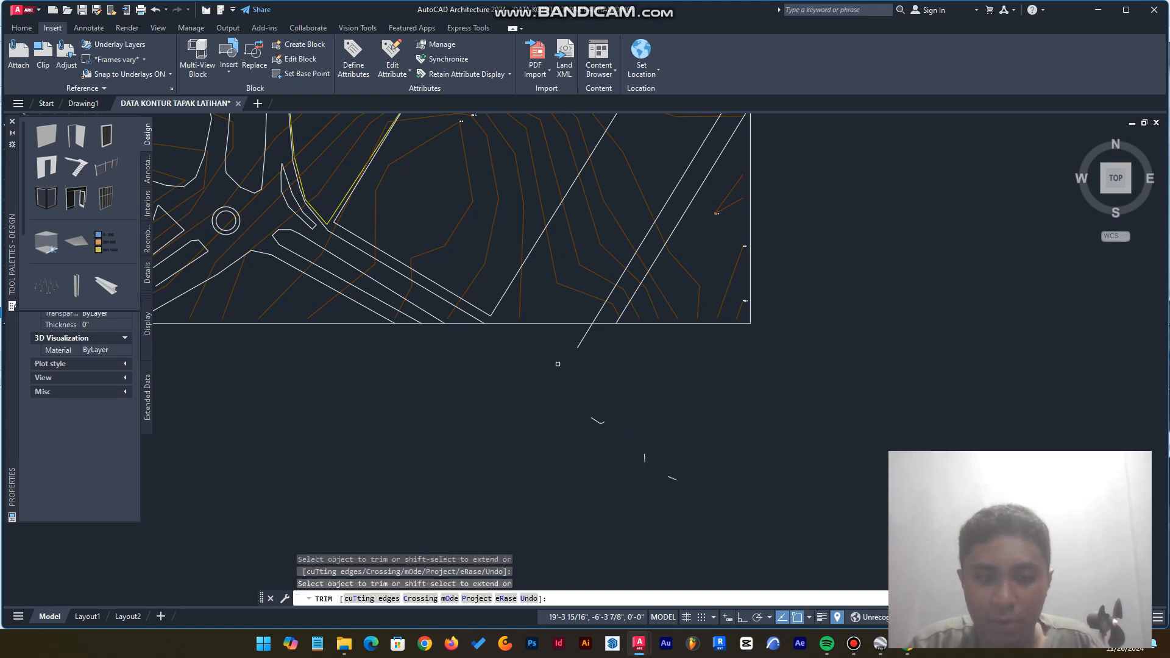
pyautogui.click(650, 462)
pyautogui.click(634, 455)
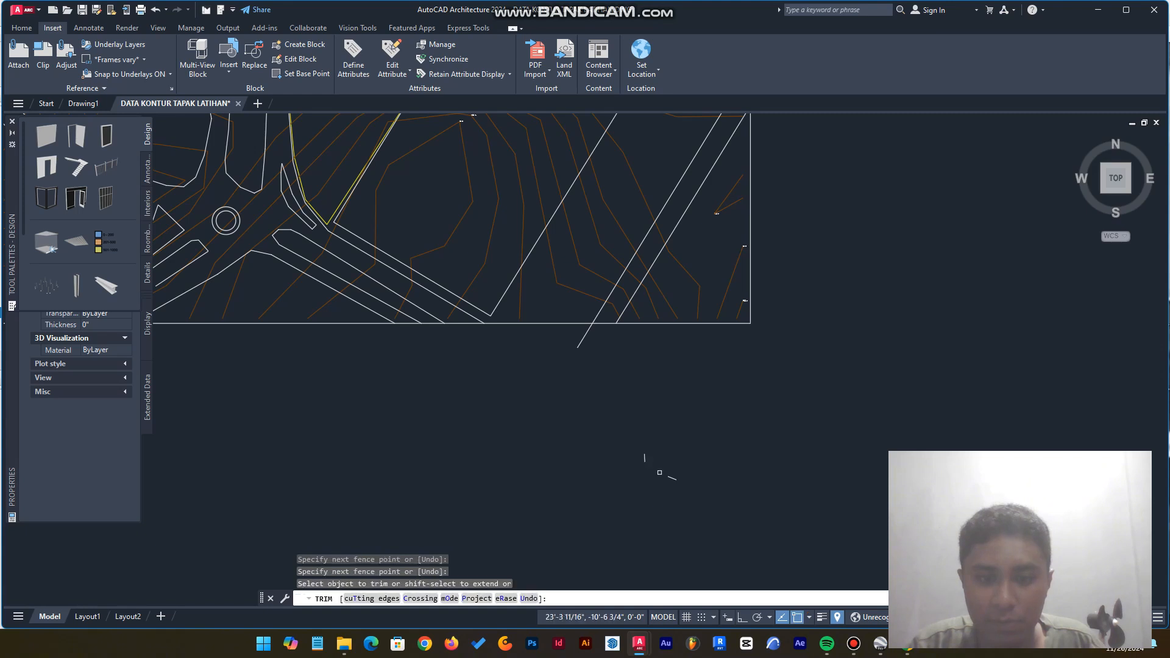
pyautogui.click(674, 485)
pyautogui.click(668, 474)
# Step: Trim the road lines and the triangular block outline that extend beyond the frame's north edge
pyautogui.scroll(-5, 649, 454)
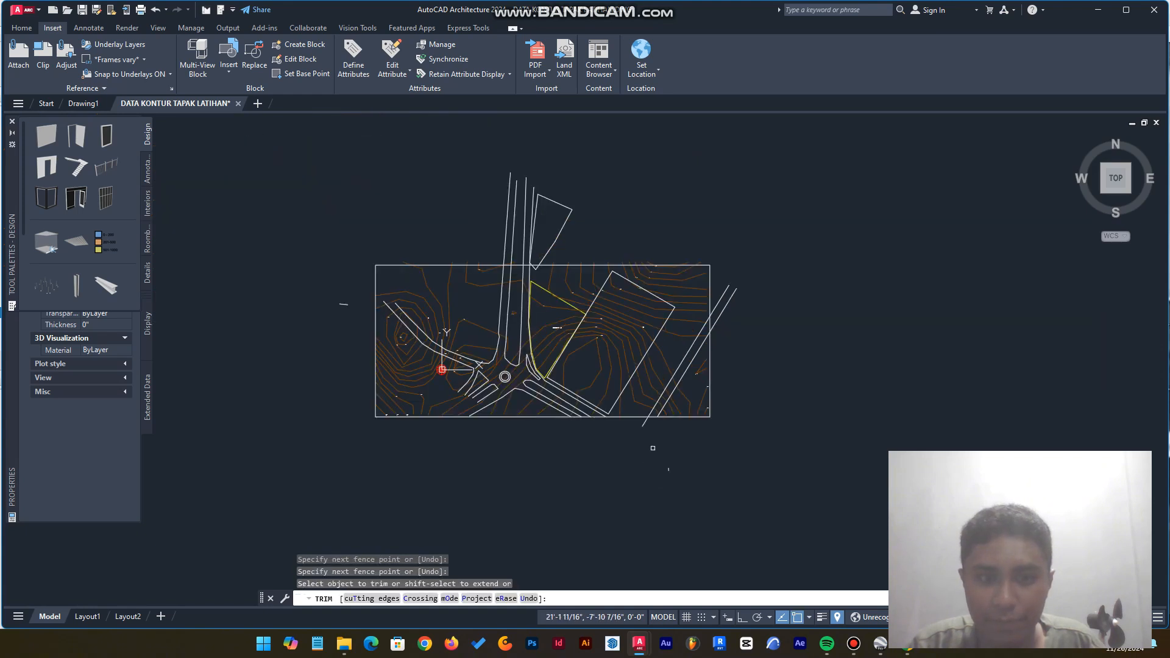
pyautogui.click(496, 243)
pyautogui.click(581, 235)
pyautogui.click(556, 248)
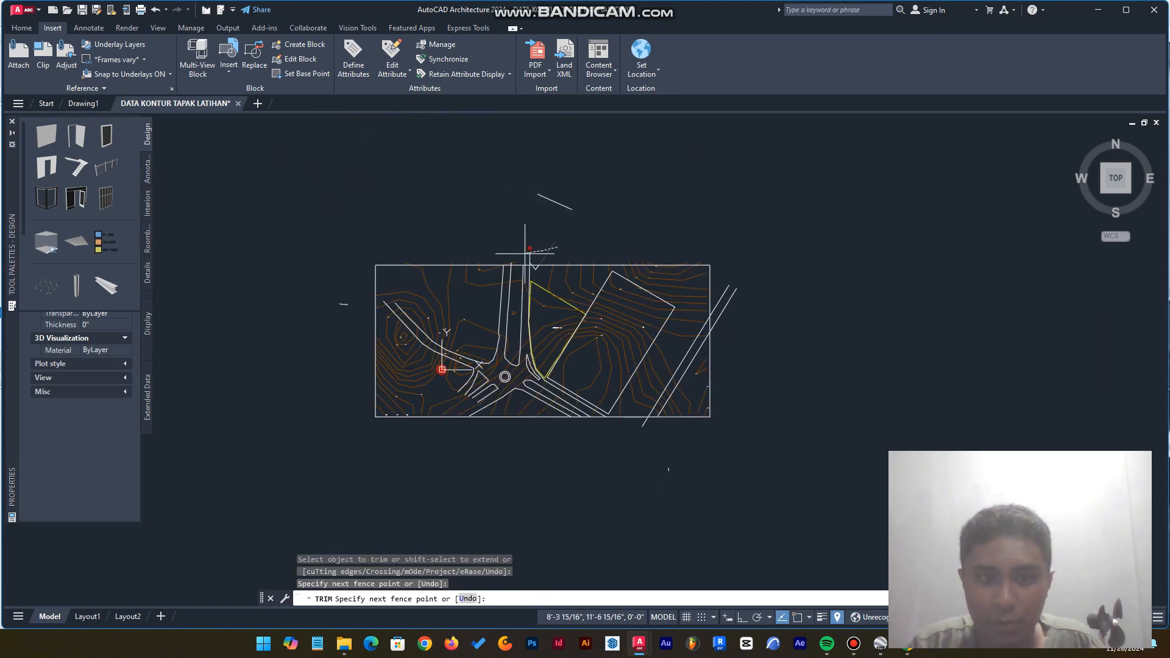
pyautogui.click(526, 253)
pyautogui.click(567, 206)
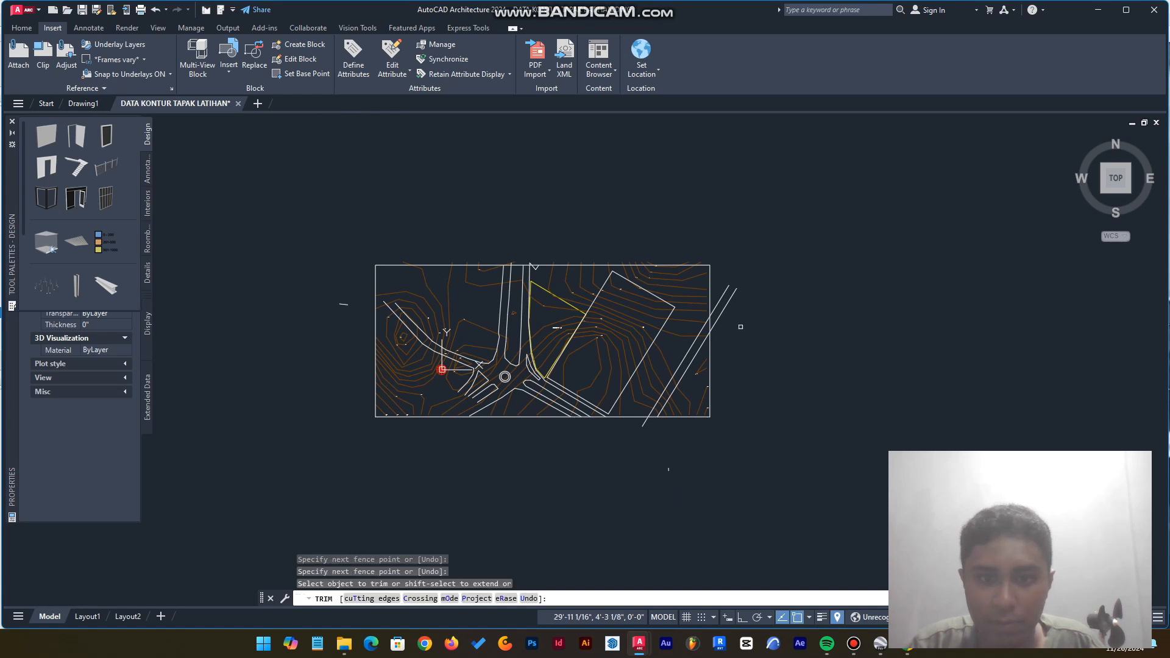
# Step: Trim the two parallel road lines beyond the frame's east edge and clear the stray fragments south and west of the frame
pyautogui.click(740, 326)
pyautogui.click(716, 284)
pyautogui.click(672, 461)
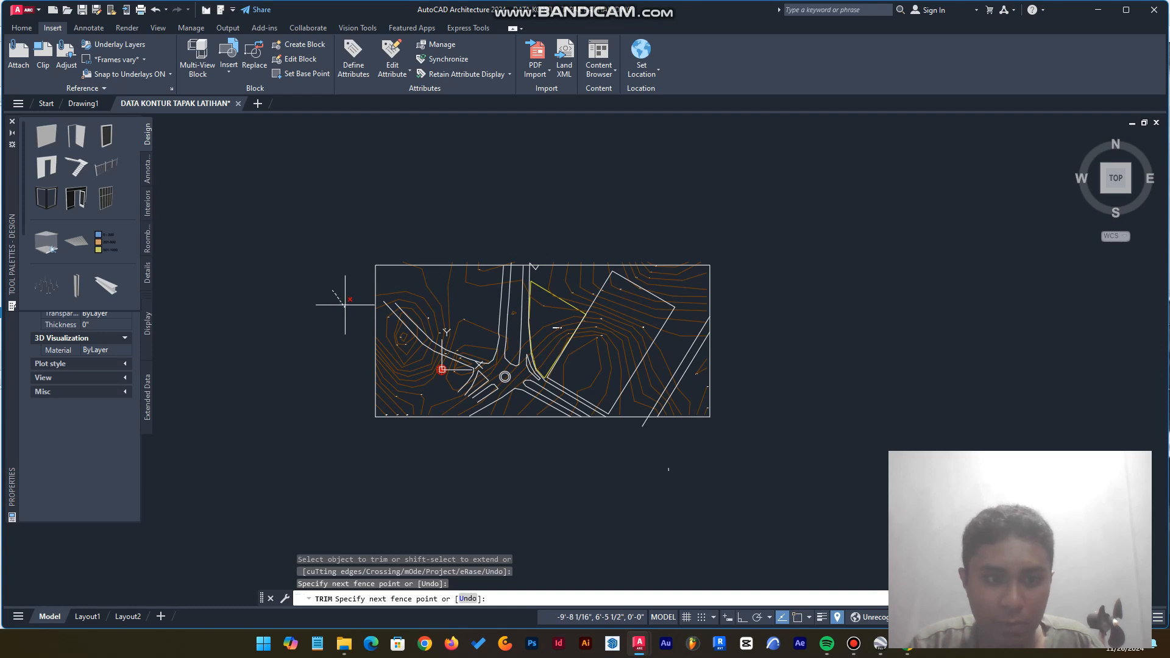
pyautogui.press('Return')
pyautogui.click(538, 232)
pyautogui.click(579, 232)
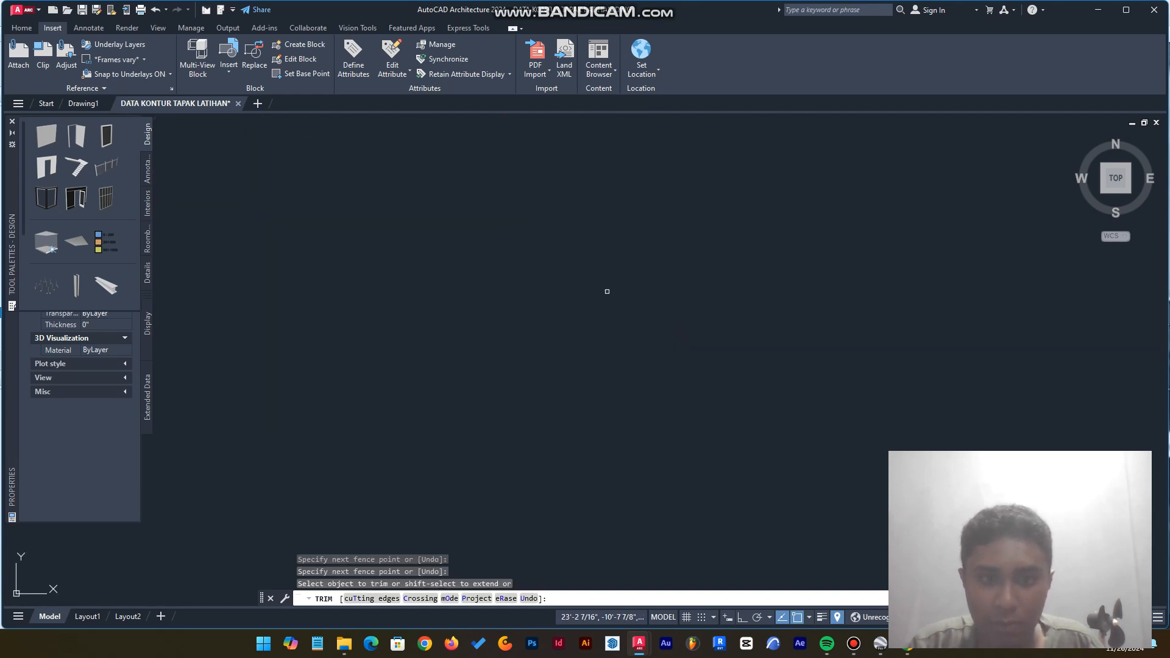
pyautogui.scroll(-1, 605, 290)
pyautogui.click(509, 170)
pyautogui.click(472, 141)
pyautogui.scroll(-6, 622, 353)
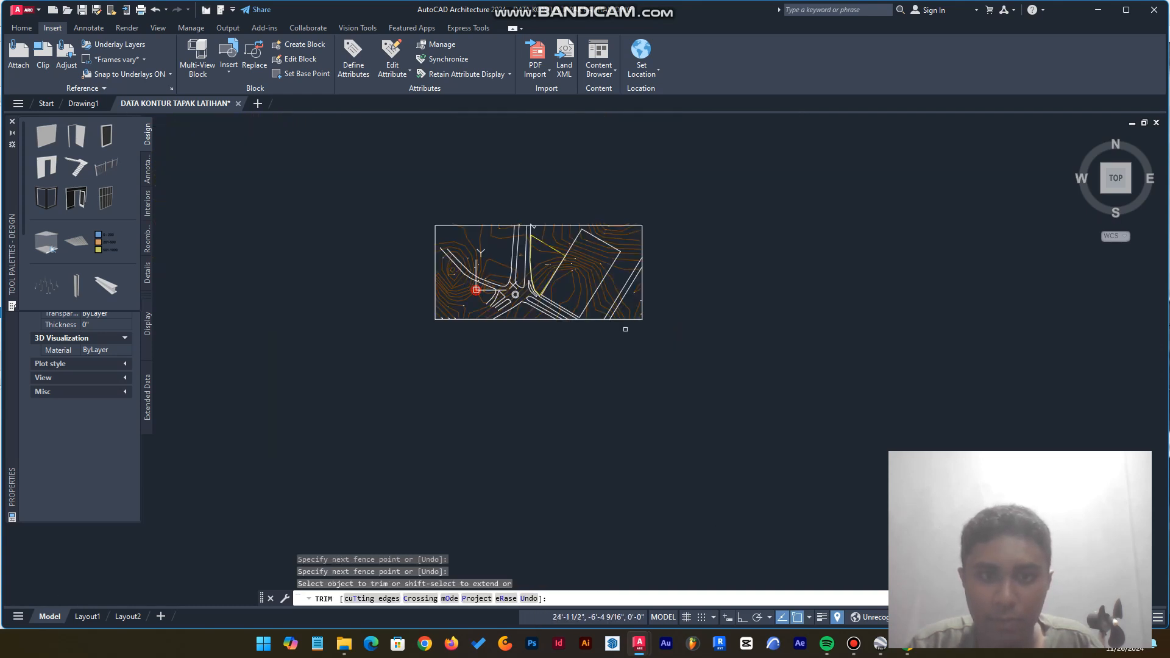
pyautogui.scroll(4, 532, 216)
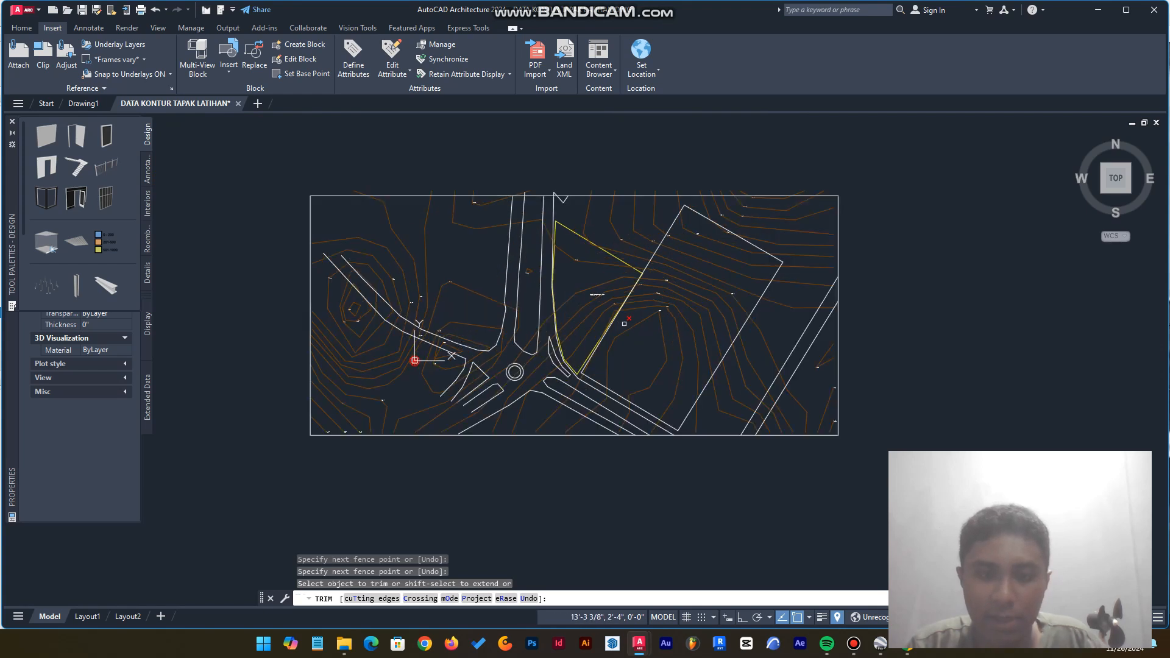
pyautogui.press('Escape')
pyautogui.click(711, 279)
pyautogui.press('Escape')
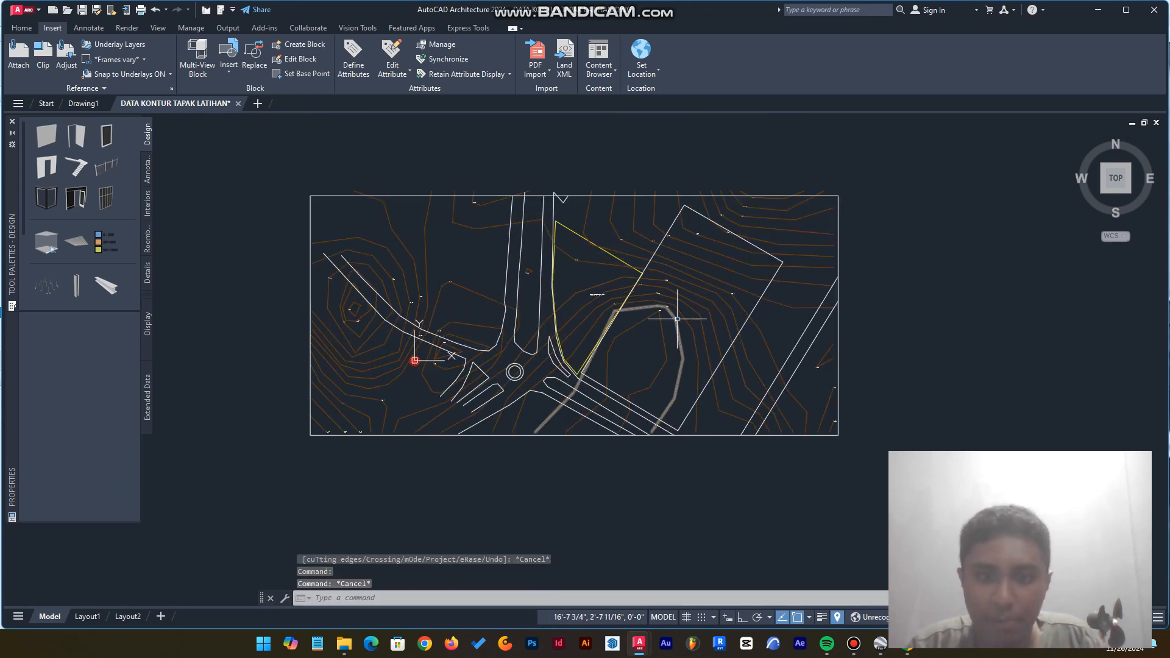
pyautogui.scroll(2, 688, 299)
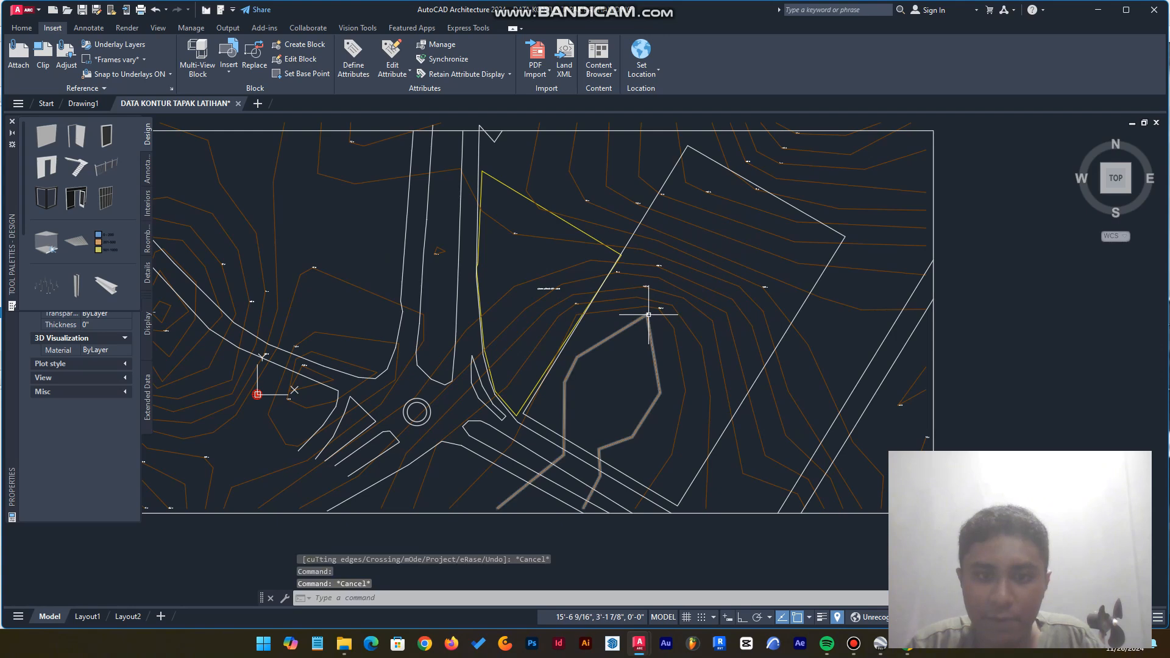
pyautogui.scroll(2, 658, 319)
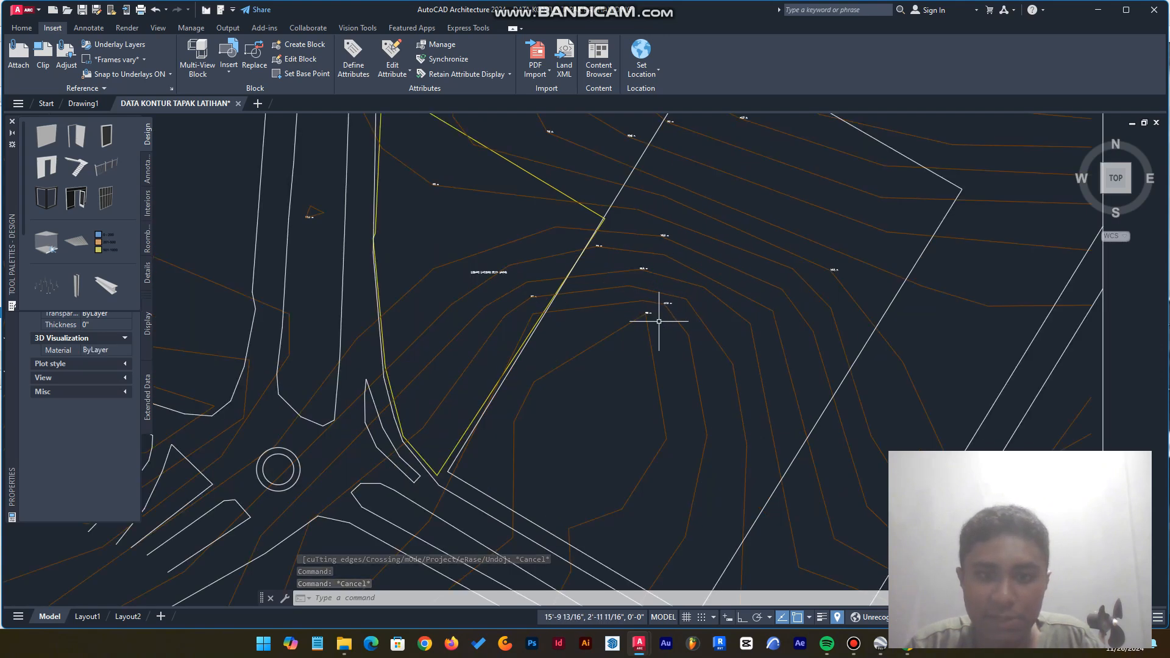
pyautogui.scroll(-2, 663, 317)
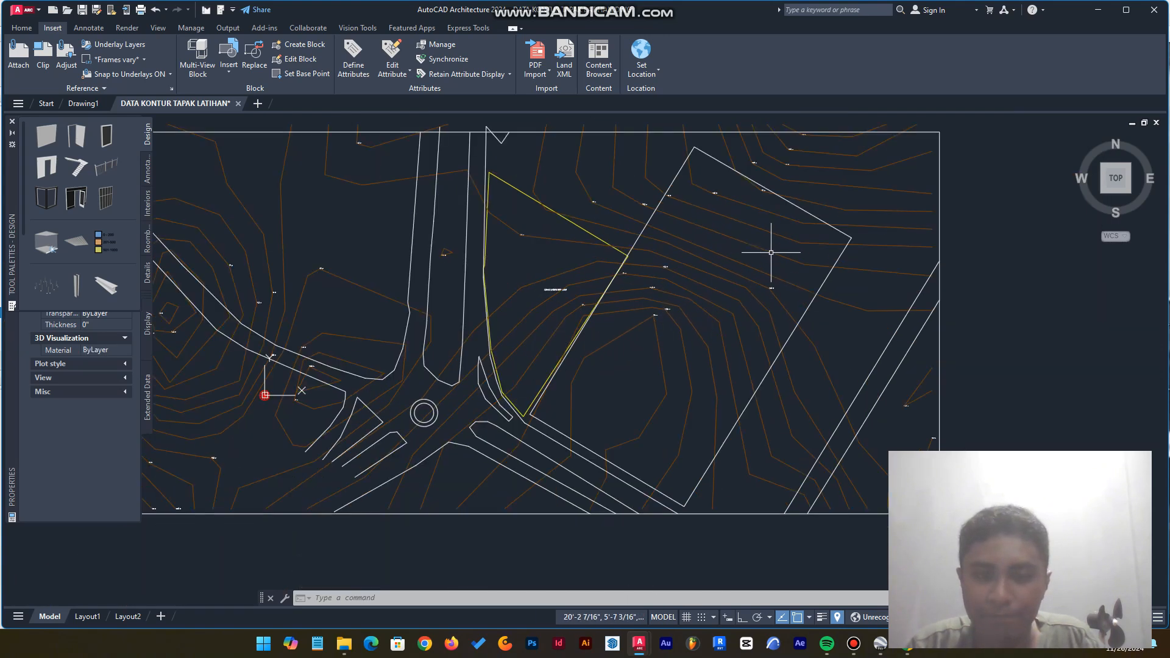
pyautogui.click(647, 334)
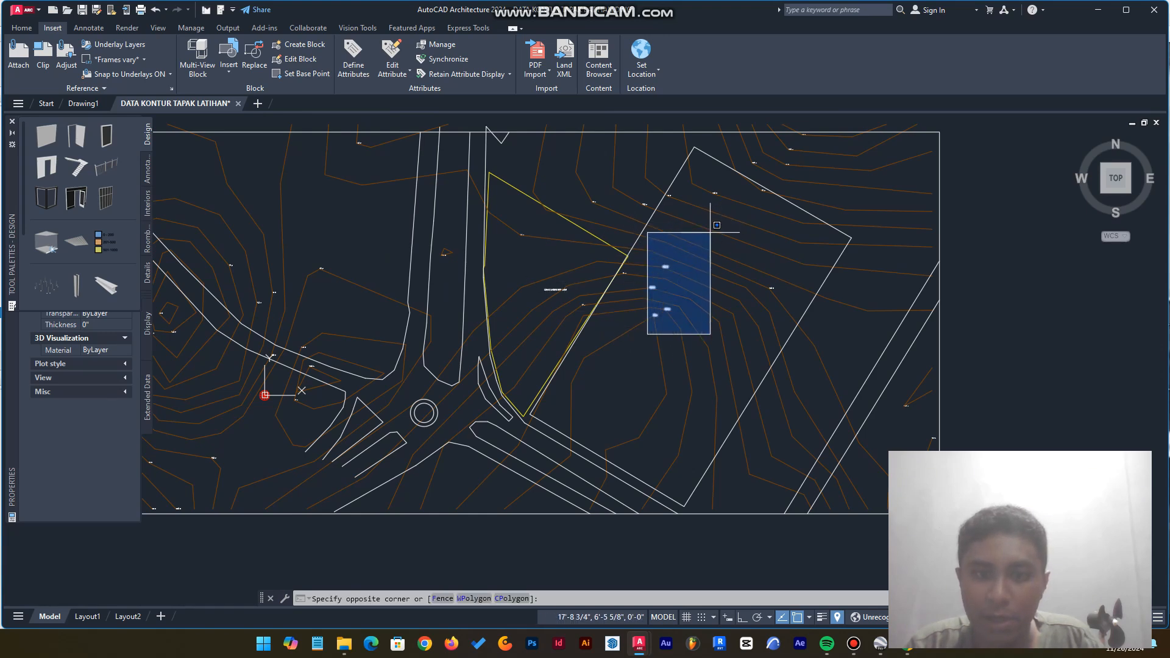
pyautogui.press('Escape')
# Step: Change the NAME attribute of the label inside the yellow site boundary to TAPAK PERANCANGAN
pyautogui.scroll(2, 521, 190)
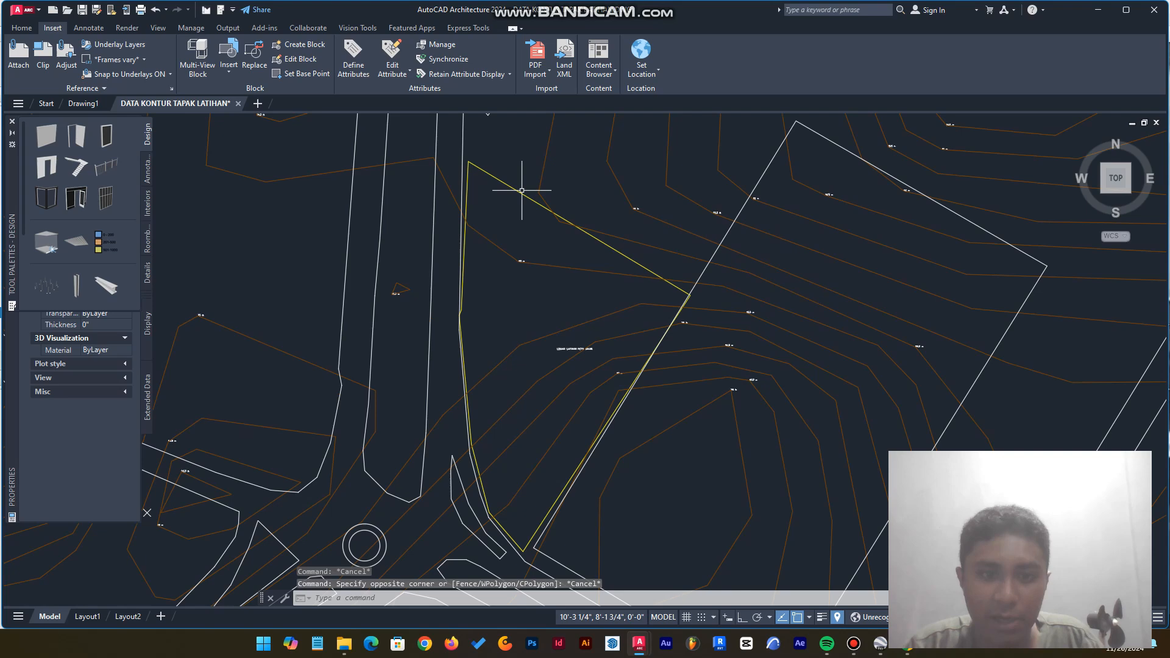
pyautogui.click(571, 348)
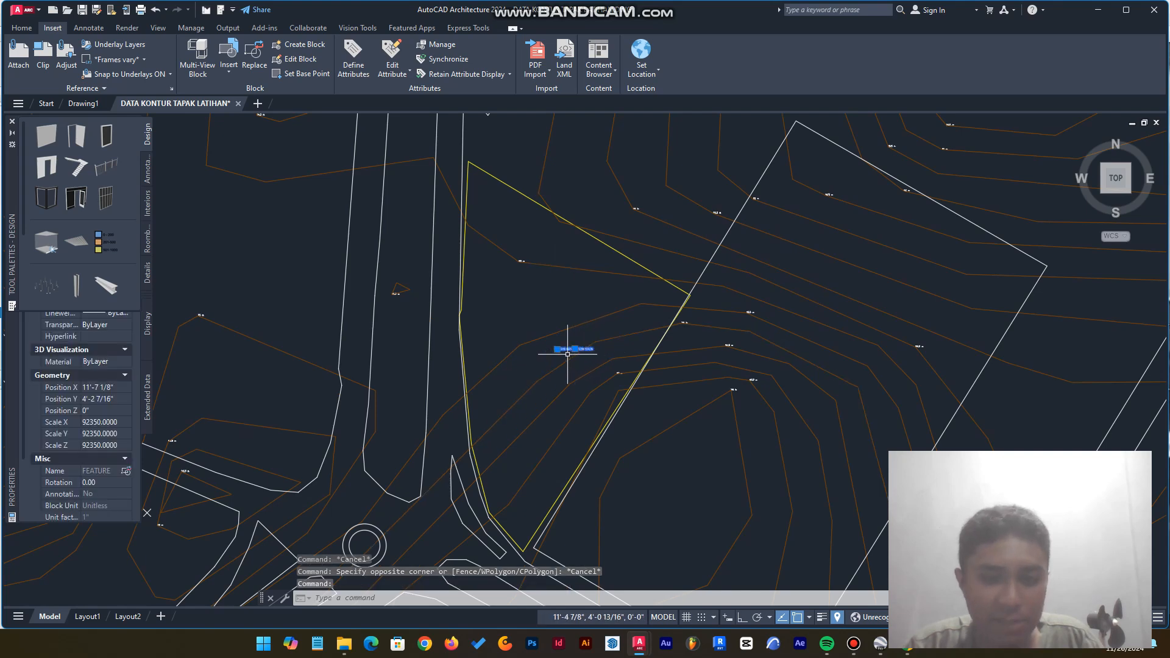
pyautogui.scroll(2, 569, 339)
pyautogui.press('Escape')
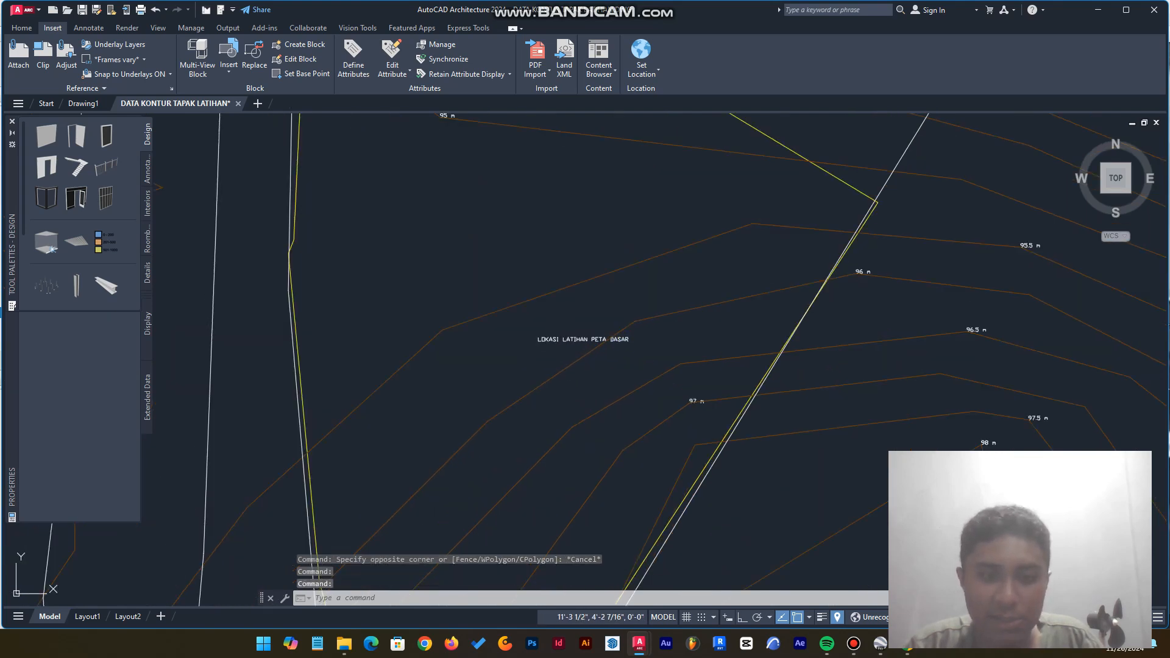
pyautogui.doubleClick(583, 340)
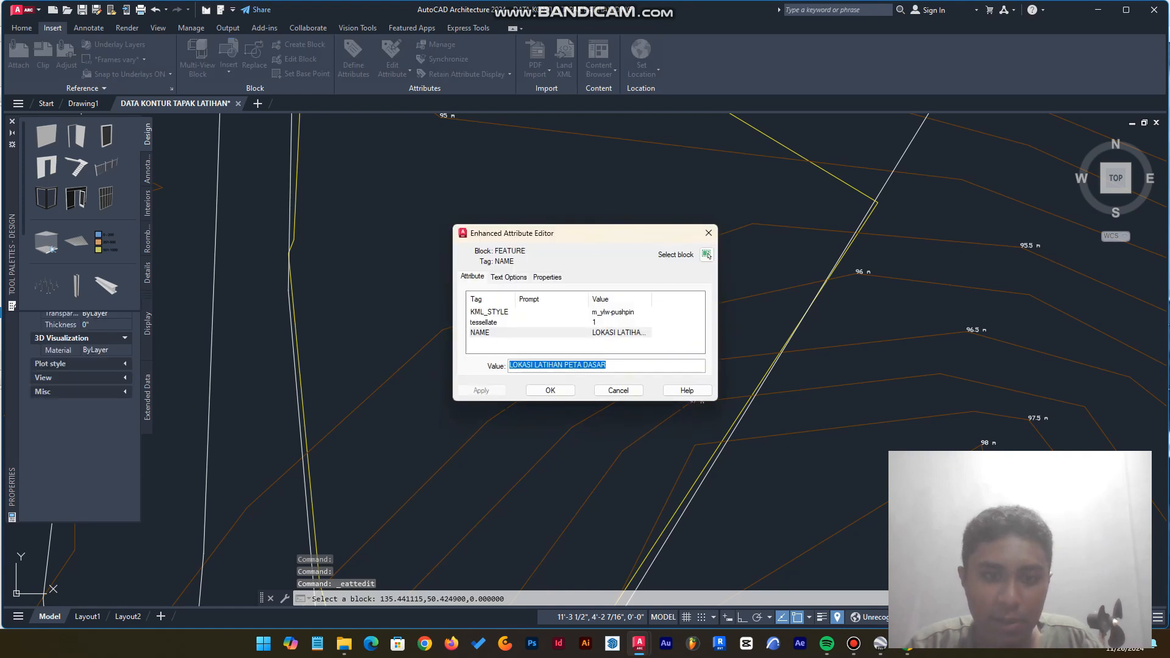
pyautogui.press('BackSpace')
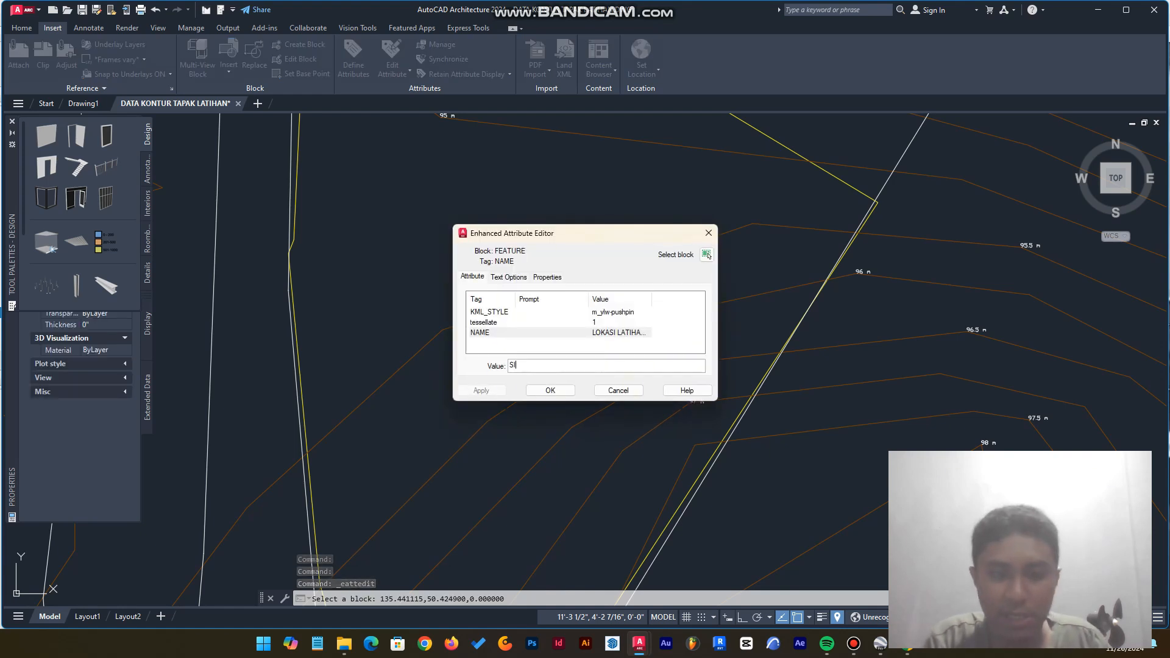
pyautogui.write('TAPAK PERANCANGAN')
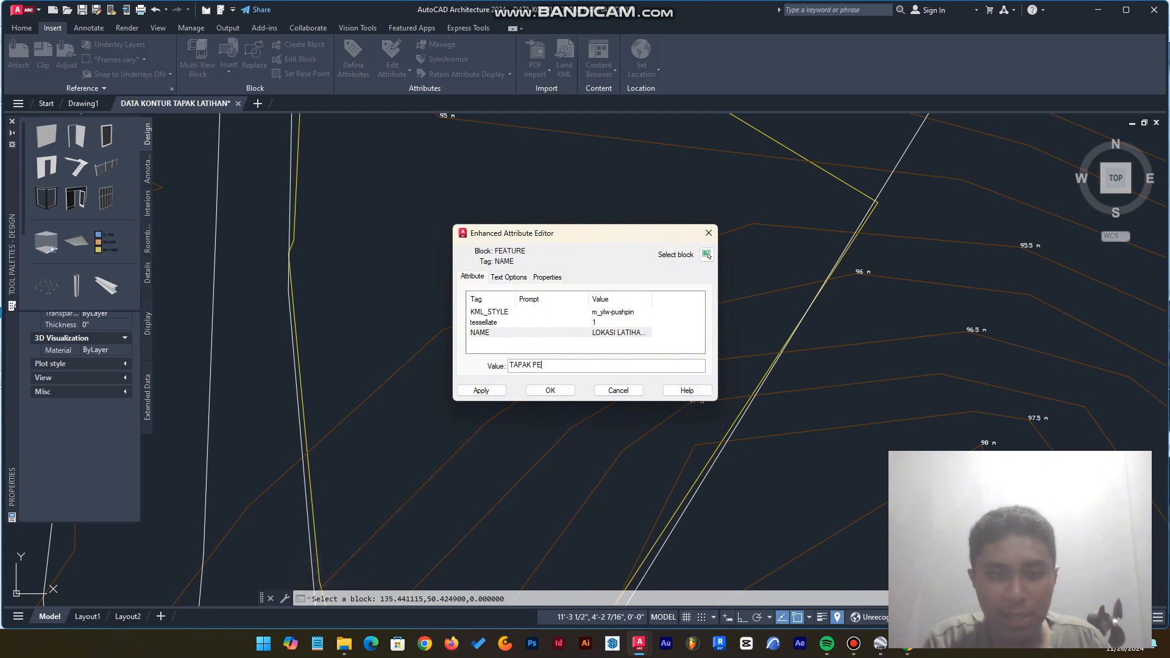
pyautogui.press('Return')
pyautogui.click(708, 255)
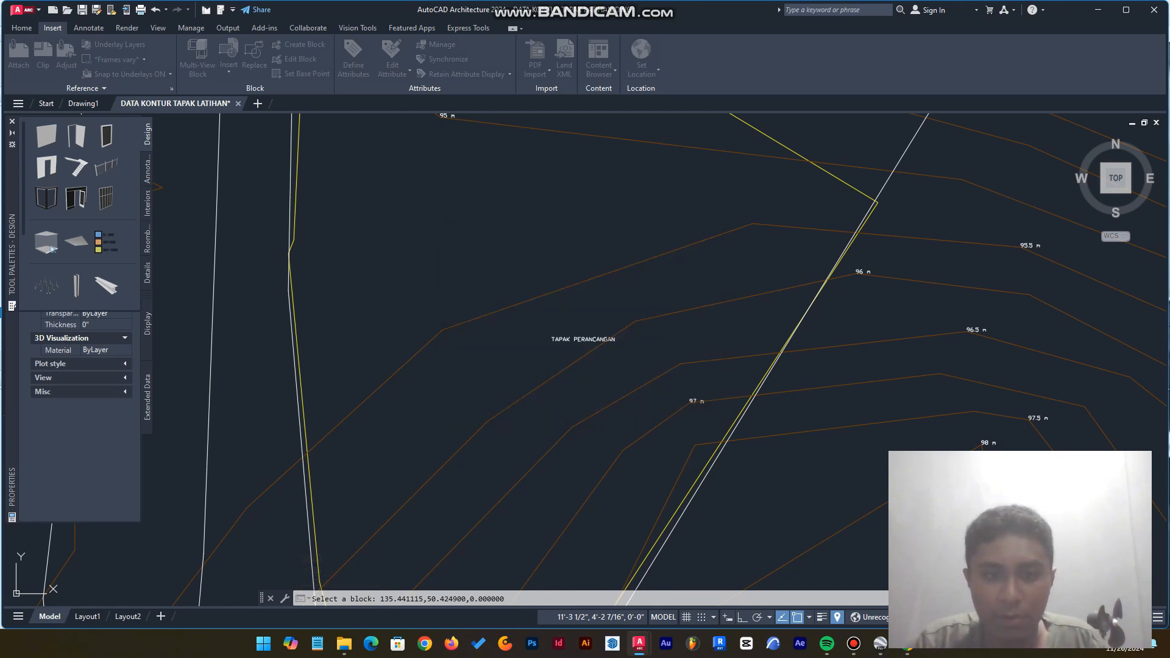
# Step: Scale the TAPAK PERANCANGAN label up about seven times from the start of its text
pyautogui.click(576, 335)
pyautogui.click(573, 329)
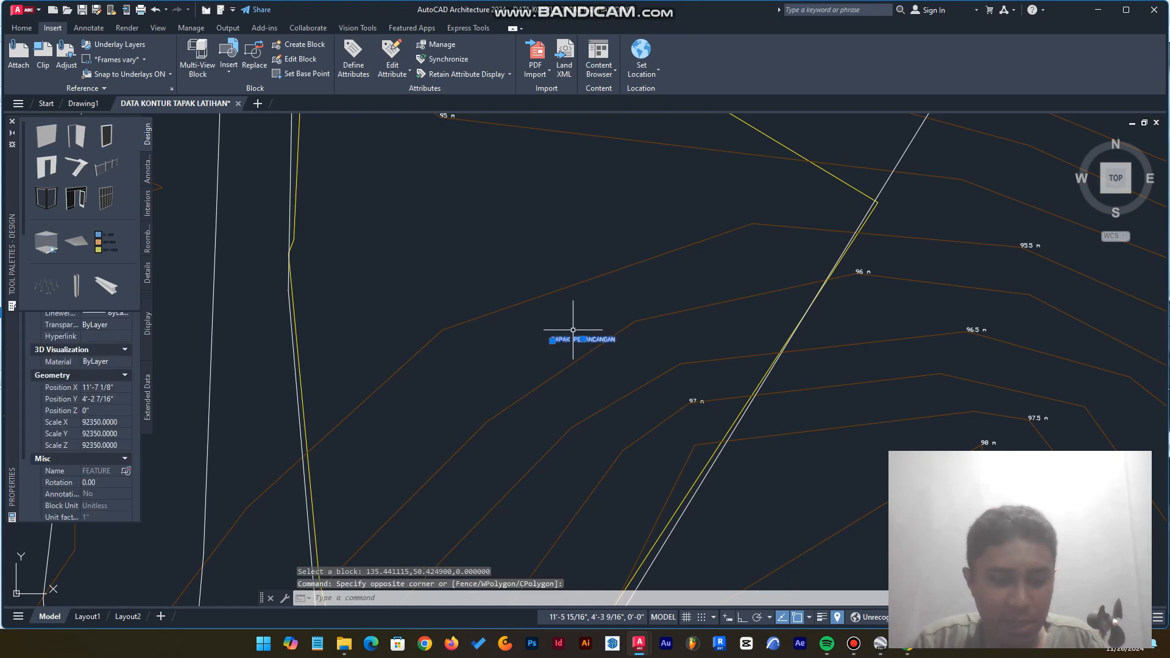
pyautogui.write('sc')
pyautogui.press('Return')
pyautogui.click(550, 338)
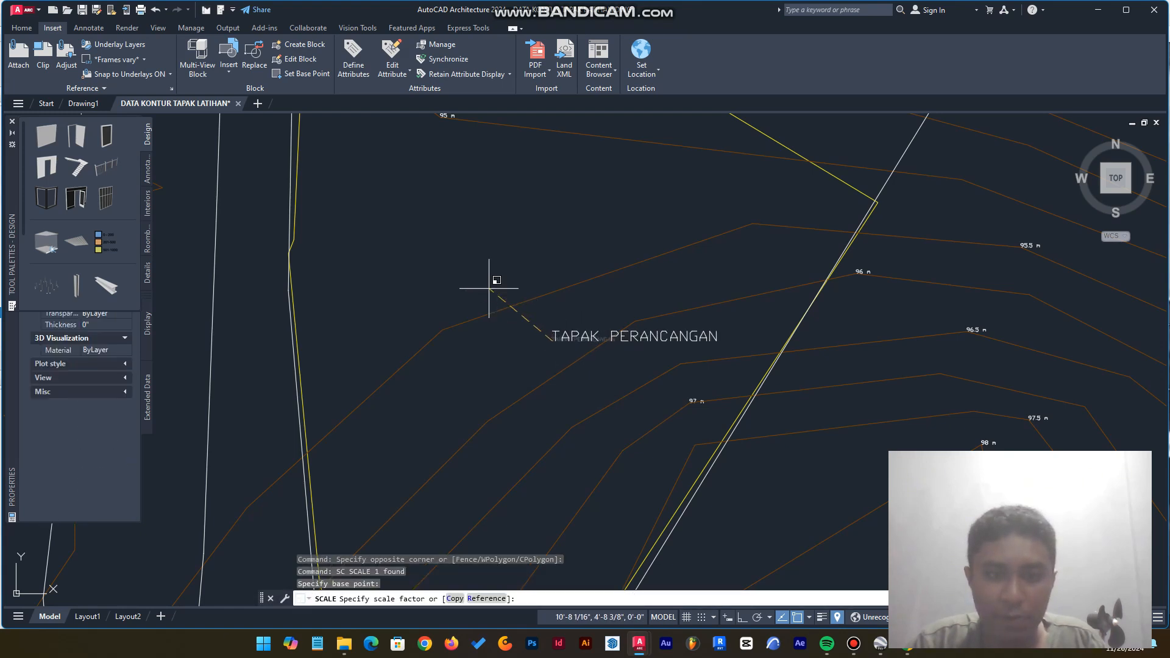
pyautogui.click(357, 222)
# Step: Move the enlarged TAPAK PERANCANGAN label west and slightly north so it sits inside the yellow site boundary
pyautogui.click(579, 330)
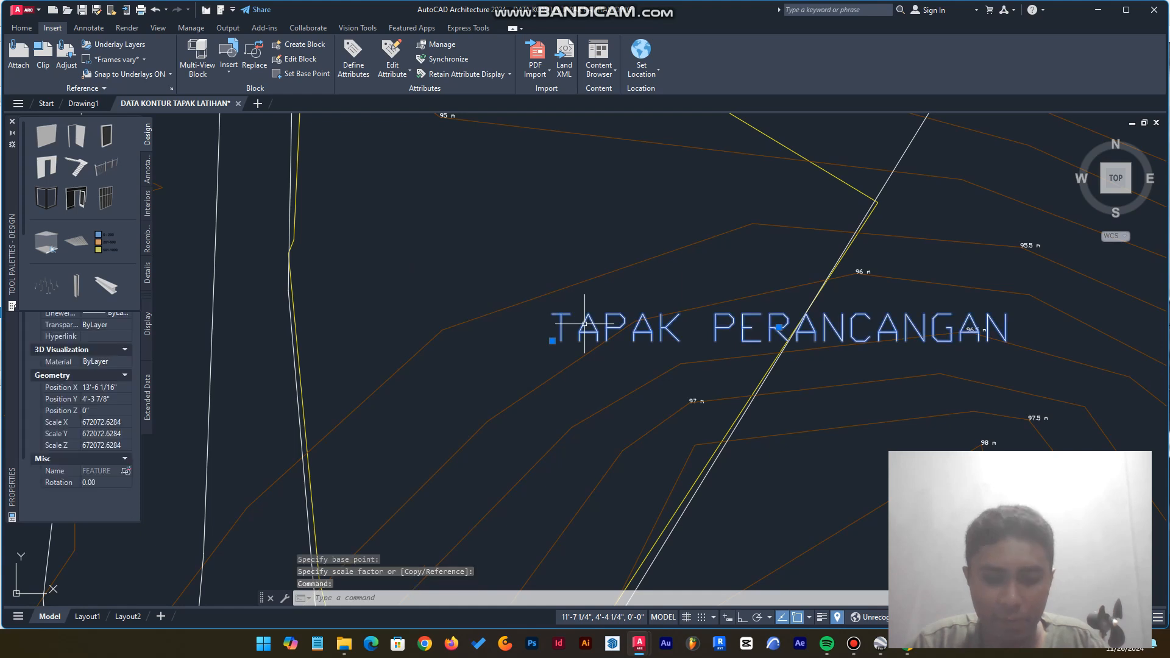
pyautogui.write('m')
pyautogui.press('Return')
pyautogui.click(604, 331)
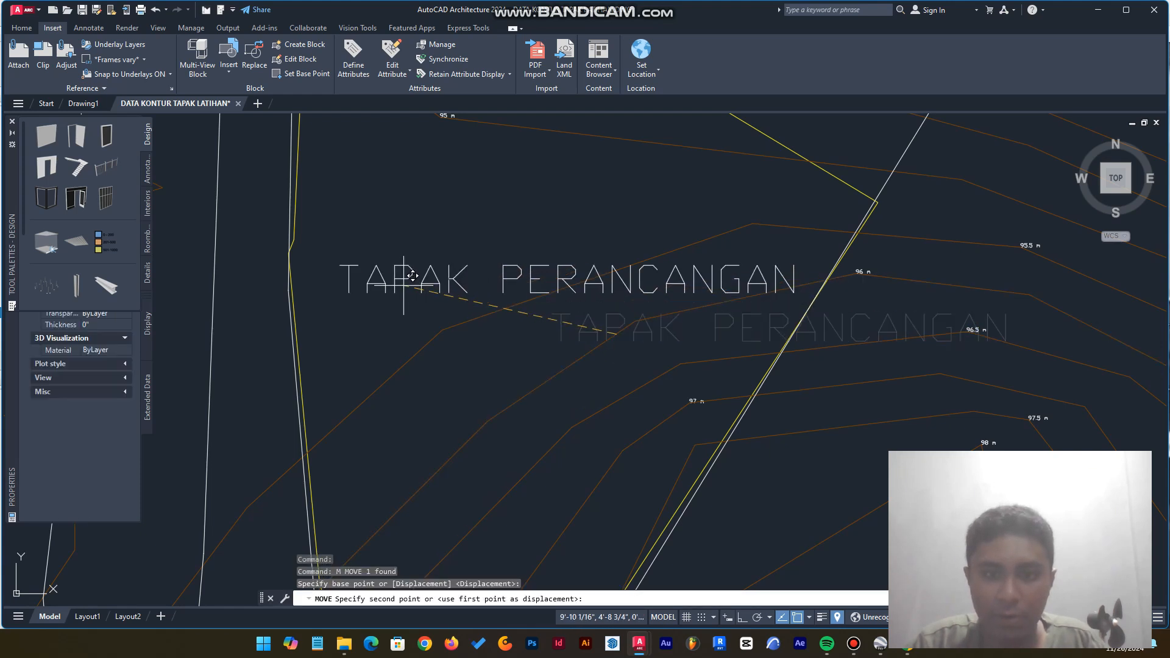
pyautogui.click(418, 290)
pyautogui.press('Escape')
pyautogui.press('Escape')
# Step: Select the yellow site boundary and close the tool palettes to expose its general properties
pyautogui.scroll(-2, 457, 321)
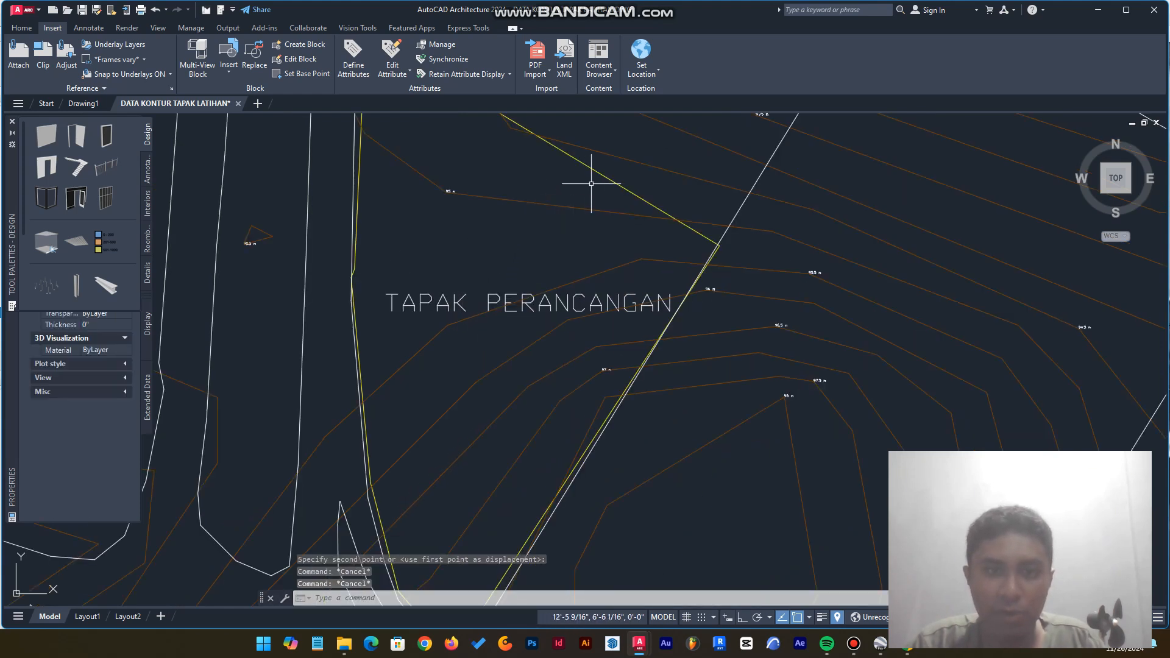
pyautogui.click(637, 199)
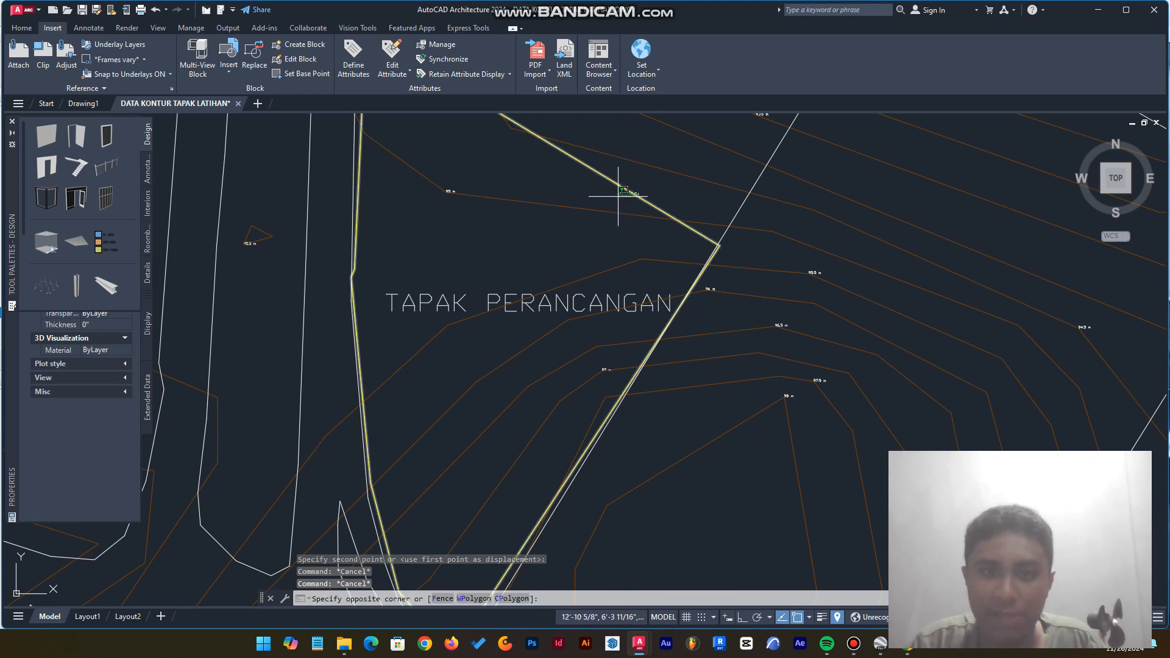
pyautogui.click(618, 196)
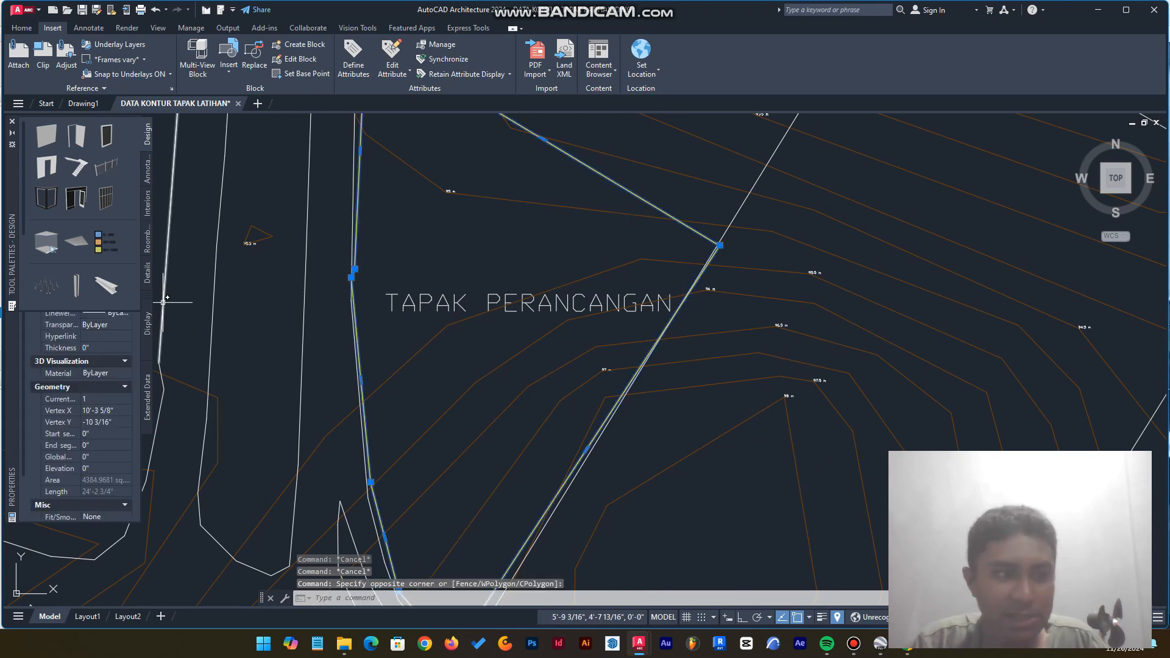
pyautogui.click(11, 121)
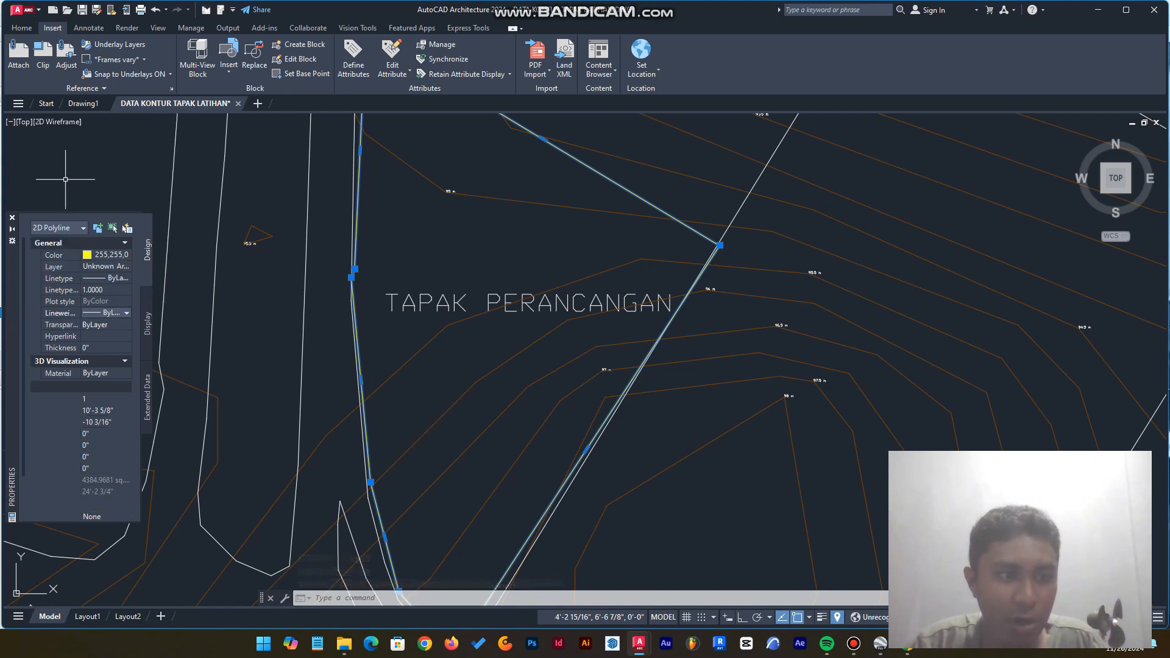
pyautogui.click(103, 336)
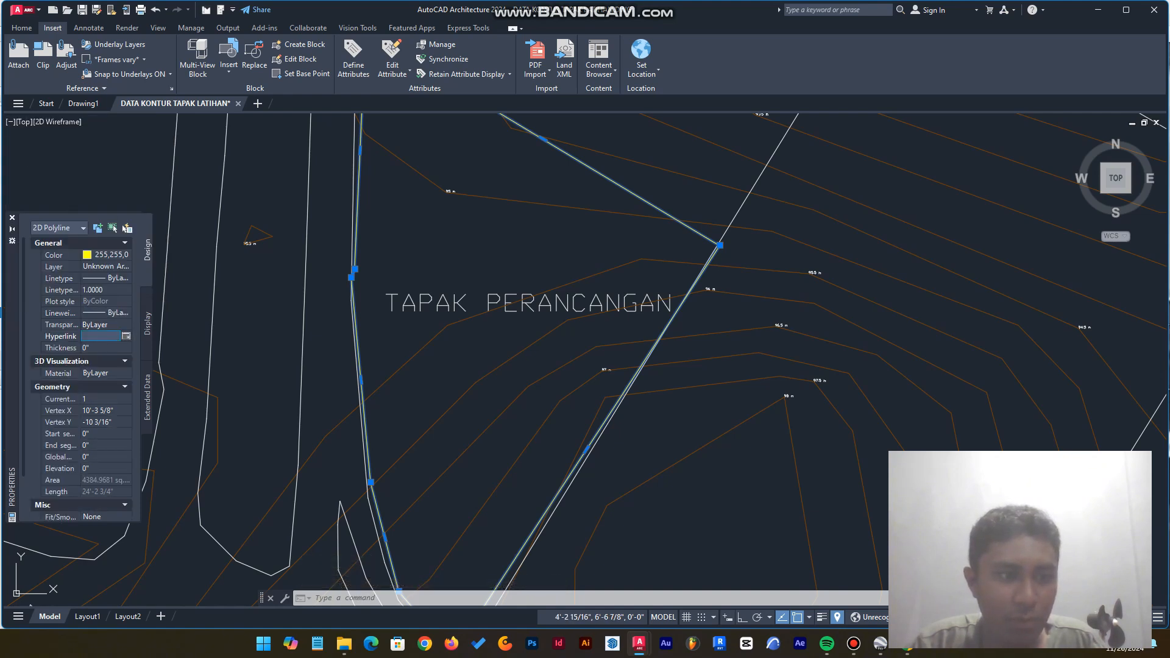
pyautogui.click(101, 290)
pyautogui.click(101, 277)
pyautogui.click(100, 289)
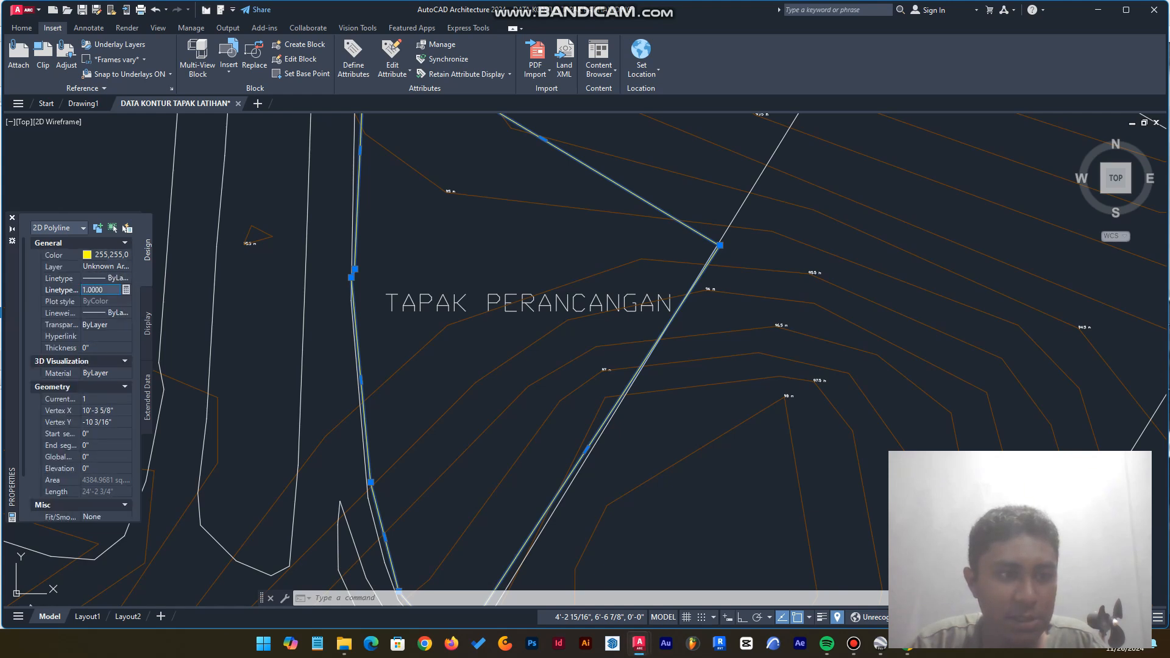
# Step: Try a thin lineweight of about 0.2 mm on the yellow site boundary
pyautogui.click(105, 324)
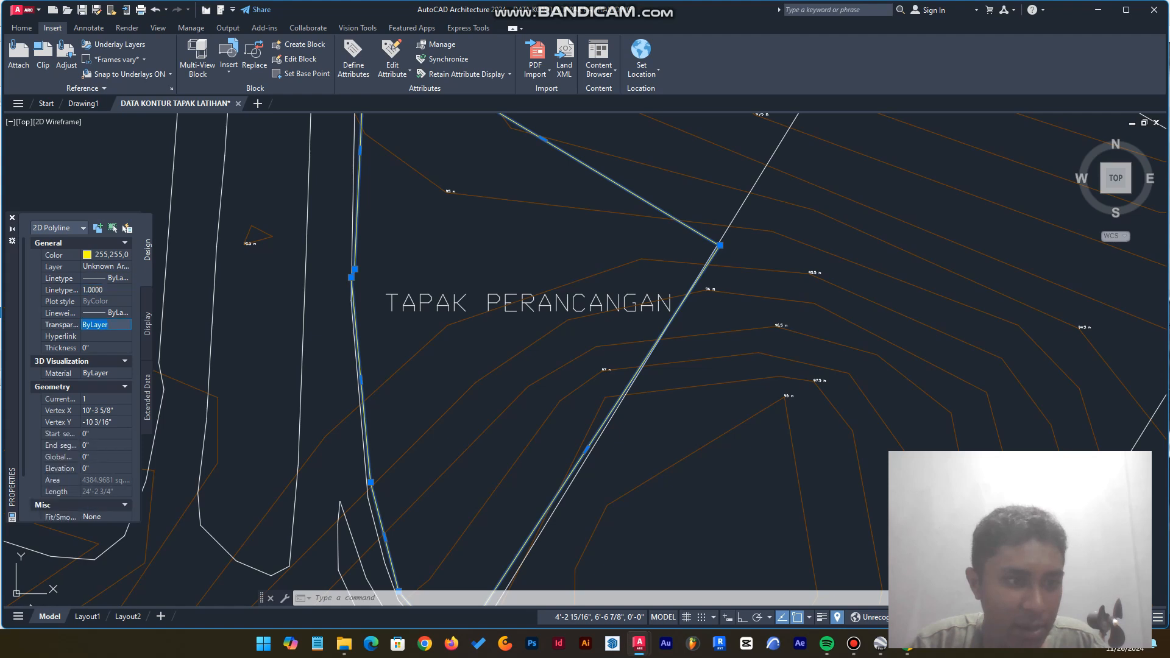
pyautogui.click(106, 312)
pyautogui.click(126, 313)
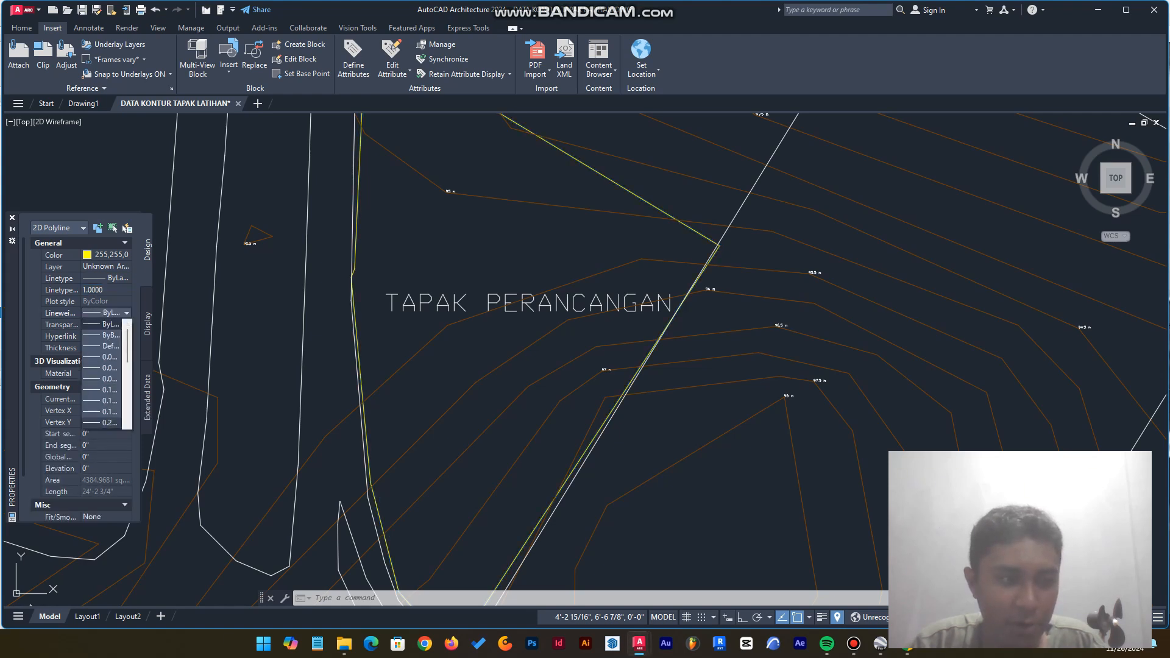
pyautogui.click(107, 422)
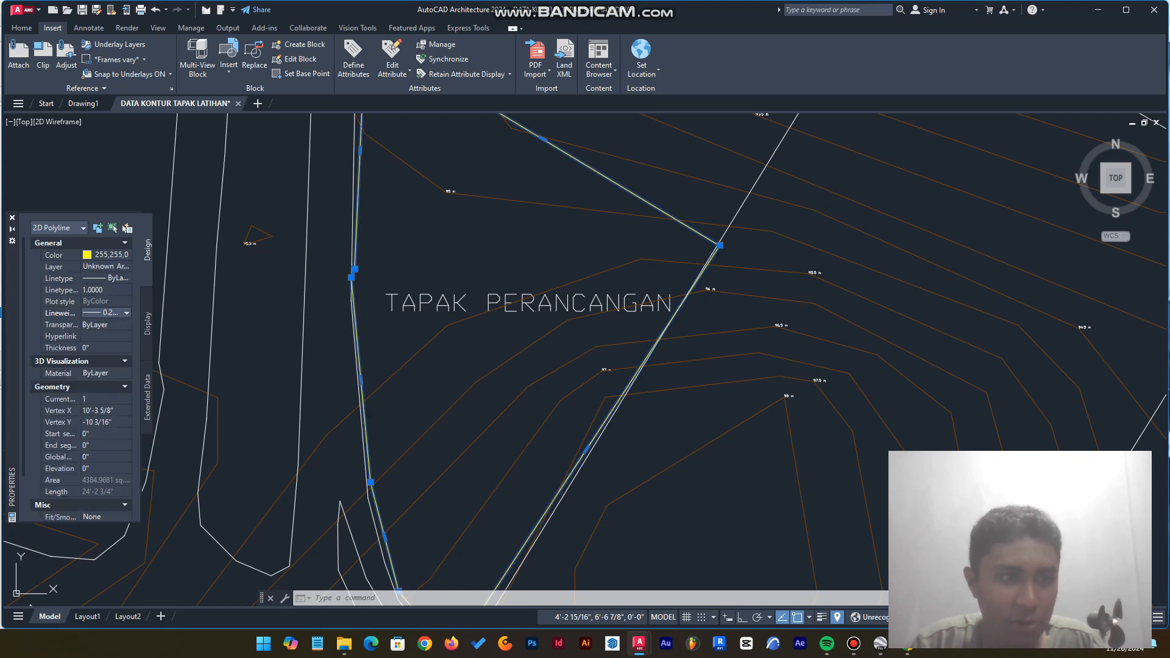
# Step: Set the yellow site boundary's lineweight to about 0.5 mm and turn on the lineweight display
pyautogui.click(126, 313)
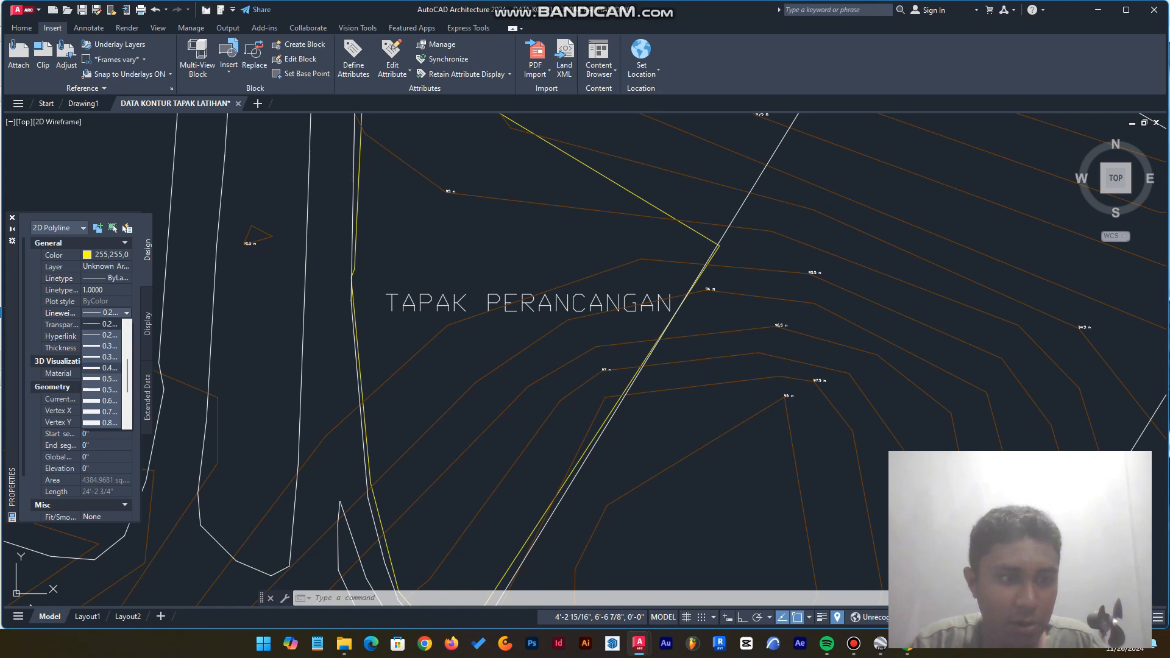
pyautogui.click(100, 389)
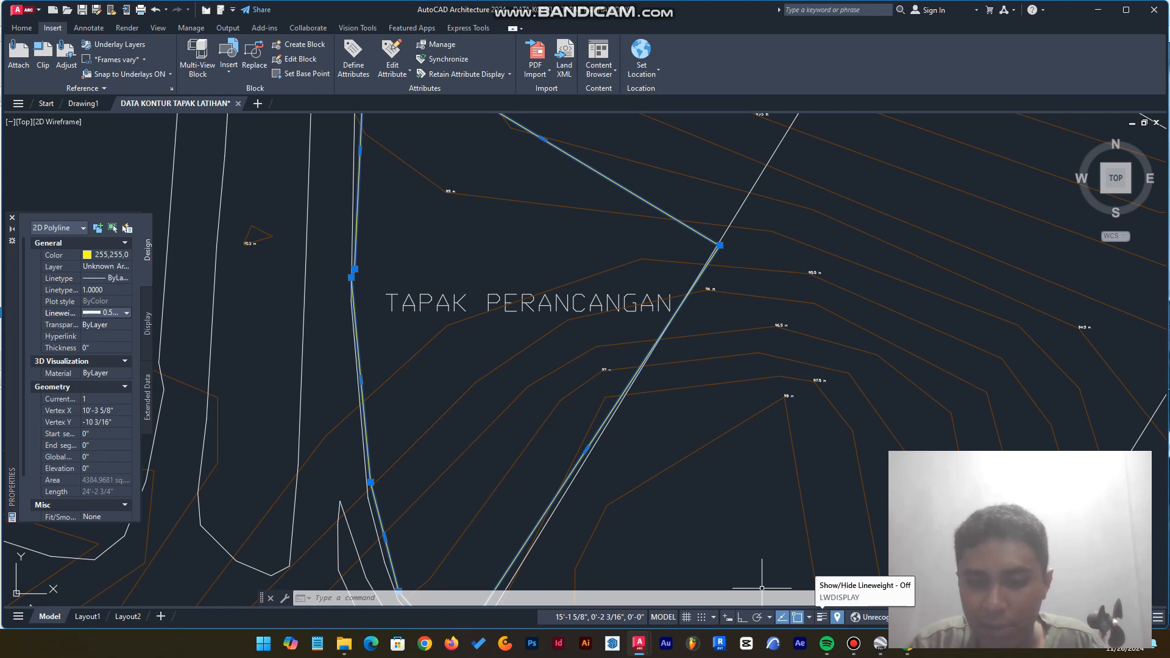
pyautogui.click(821, 616)
pyautogui.press('Escape')
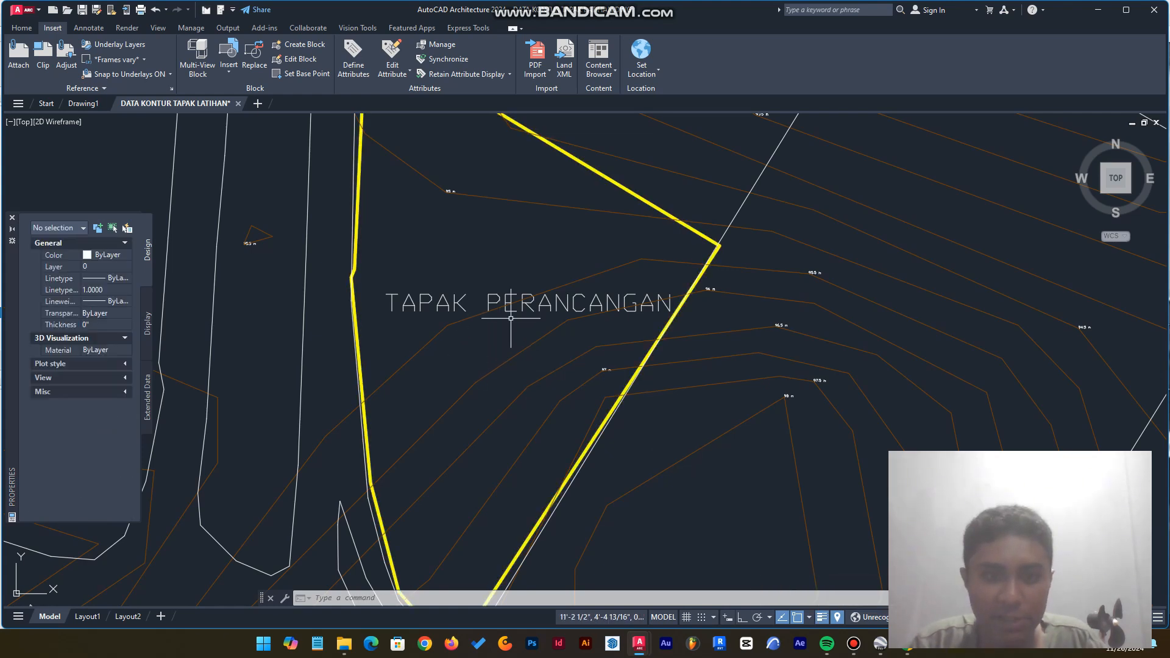
# Step: Move the TAPAK PERANCANGAN label slightly west and south to centre it inside the yellow site boundary
pyautogui.click(500, 304)
pyautogui.write('m')
pyautogui.press('Return')
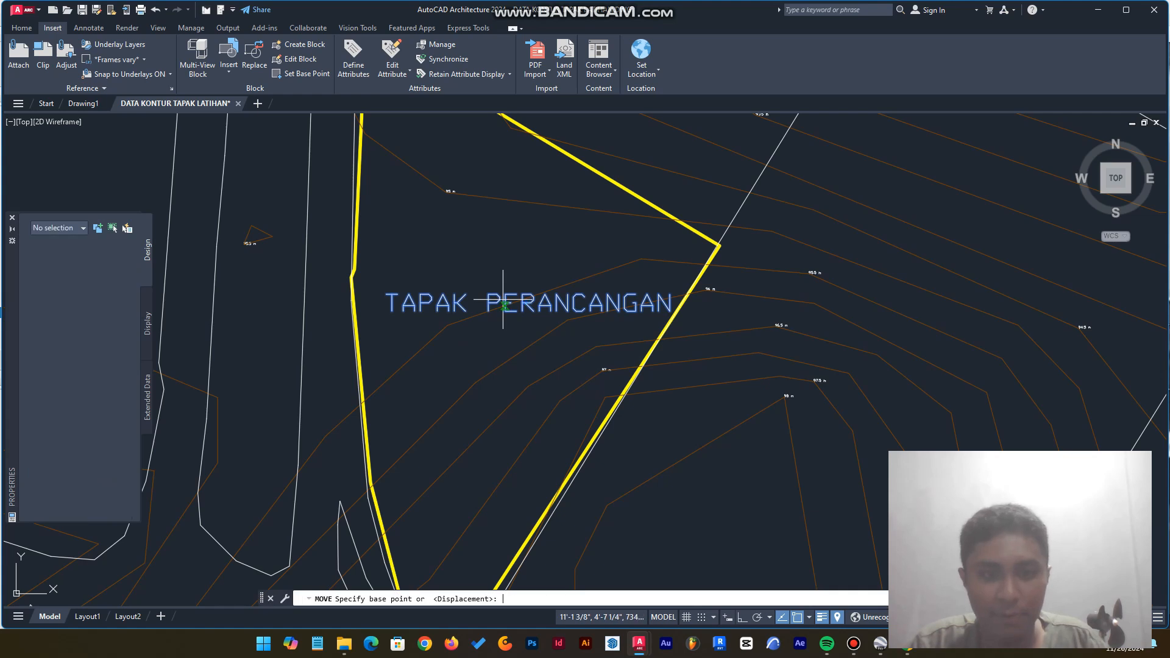
pyautogui.click(508, 306)
pyautogui.click(489, 313)
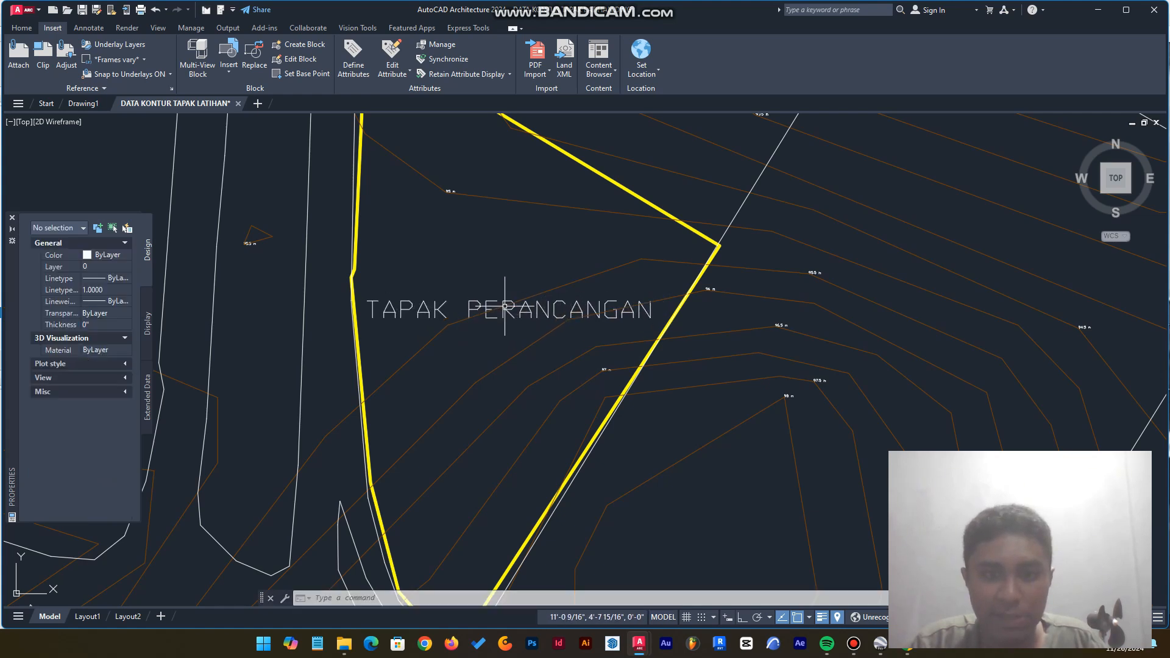
# Step: Copy the TAPAK PERANCANGAN label onto the road southeast of the site's southern tip
pyautogui.click(505, 308)
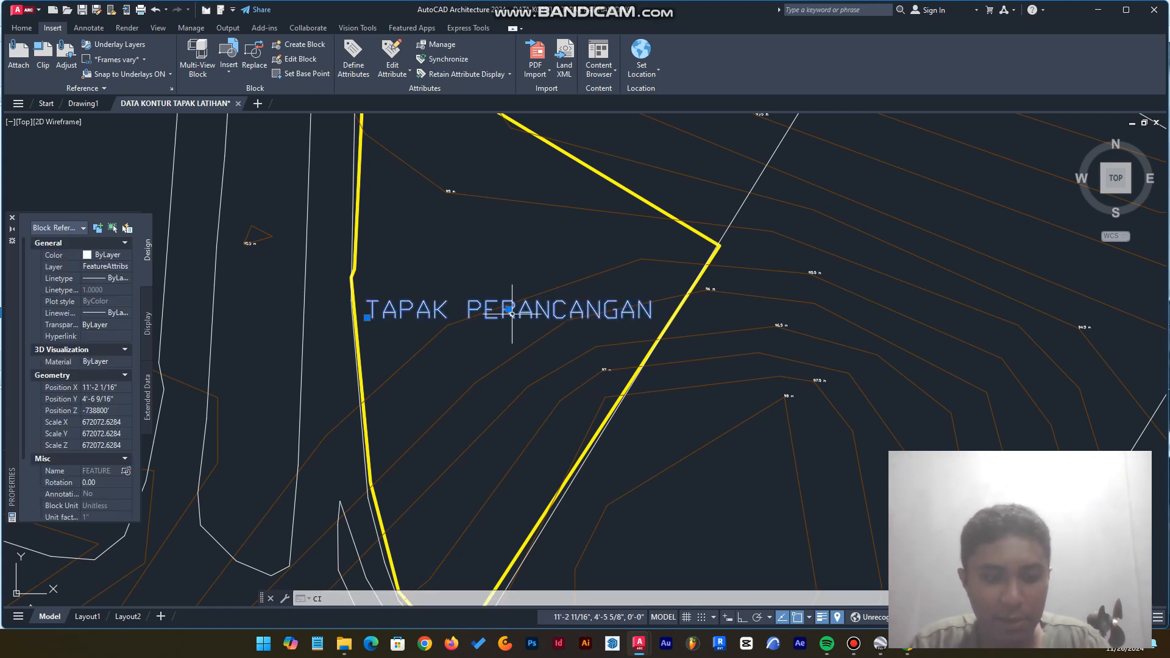
pyautogui.write('CO')
pyautogui.press('Return')
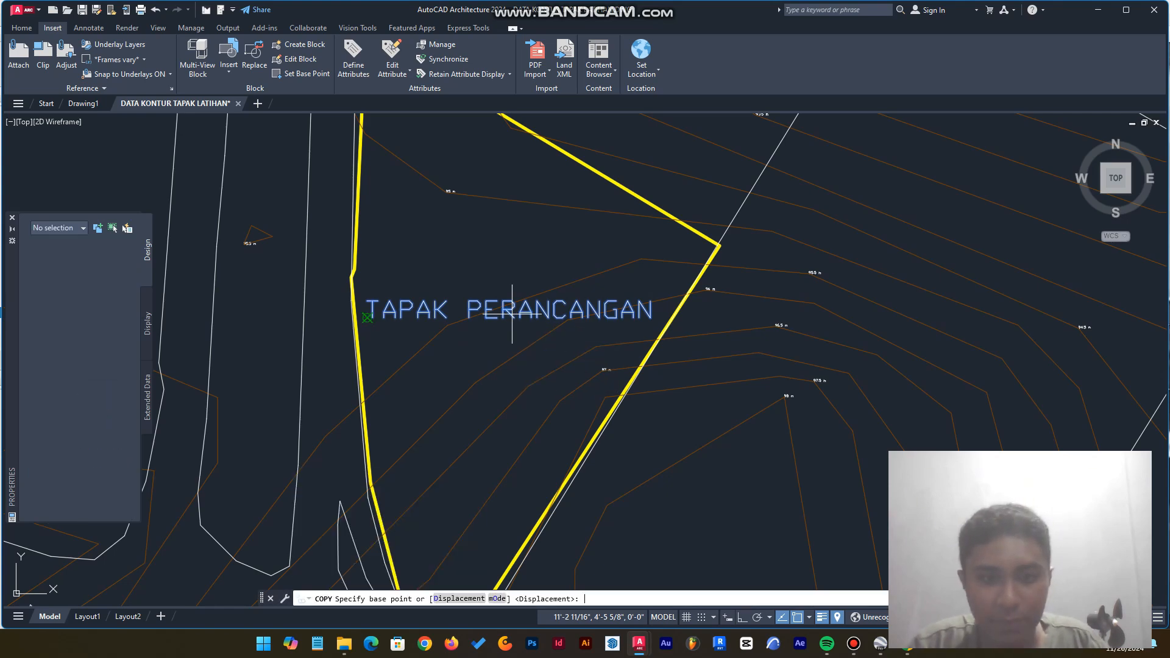
pyautogui.click(513, 312)
pyautogui.scroll(-5, 526, 313)
pyautogui.scroll(5, 492, 310)
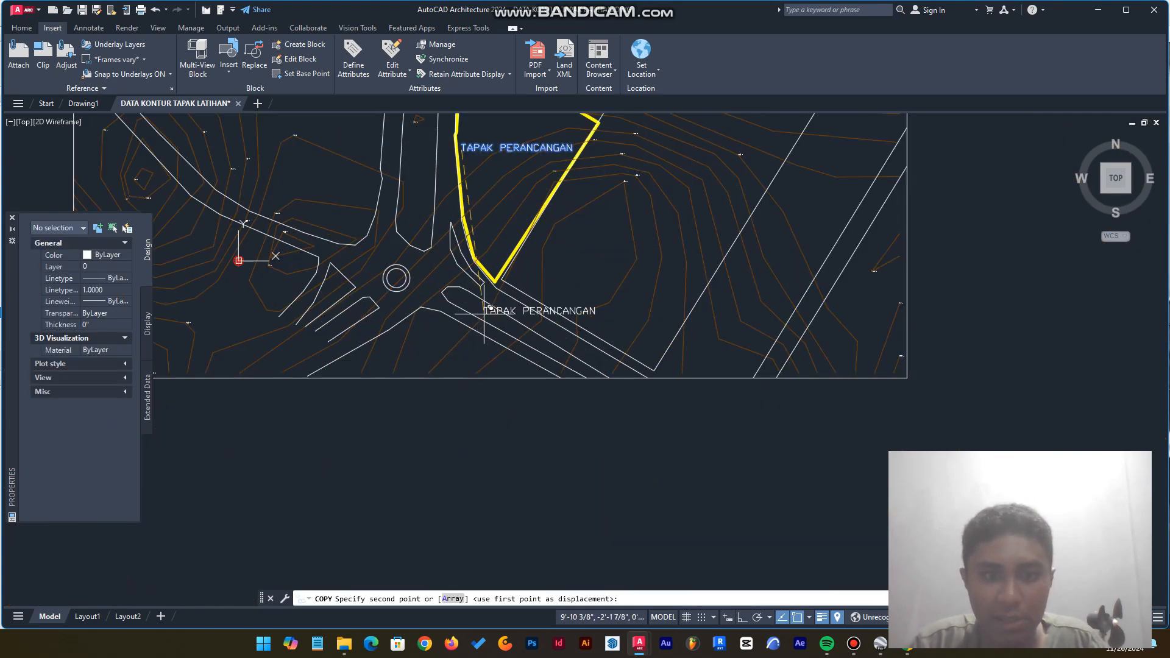
pyautogui.click(533, 269)
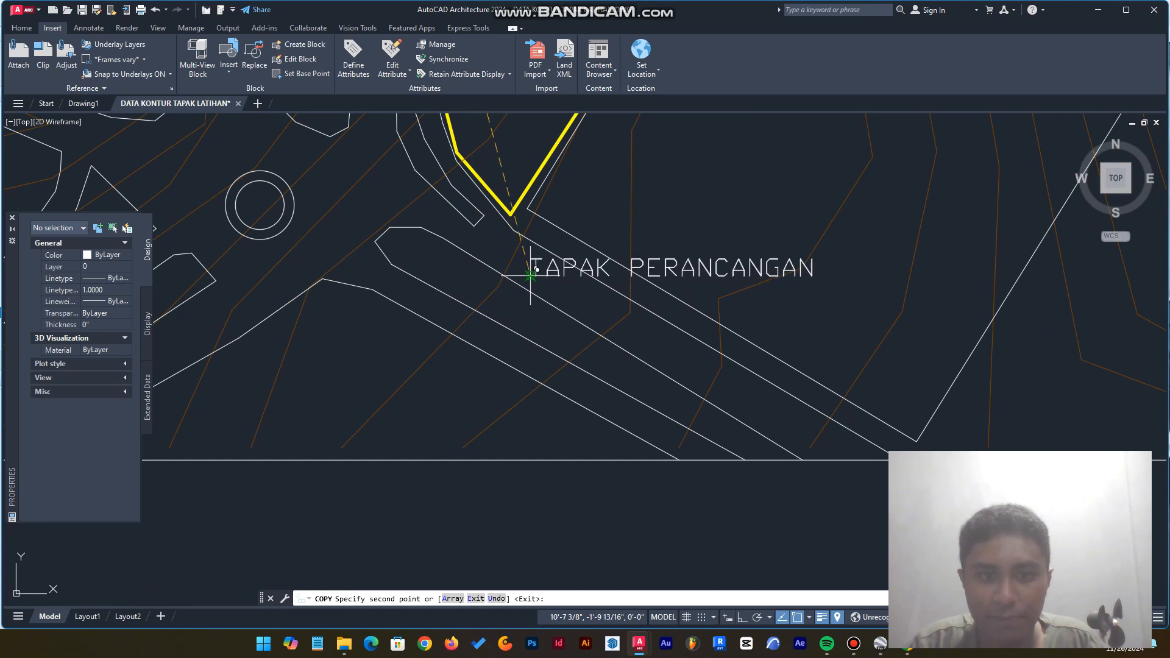
pyautogui.press('Return')
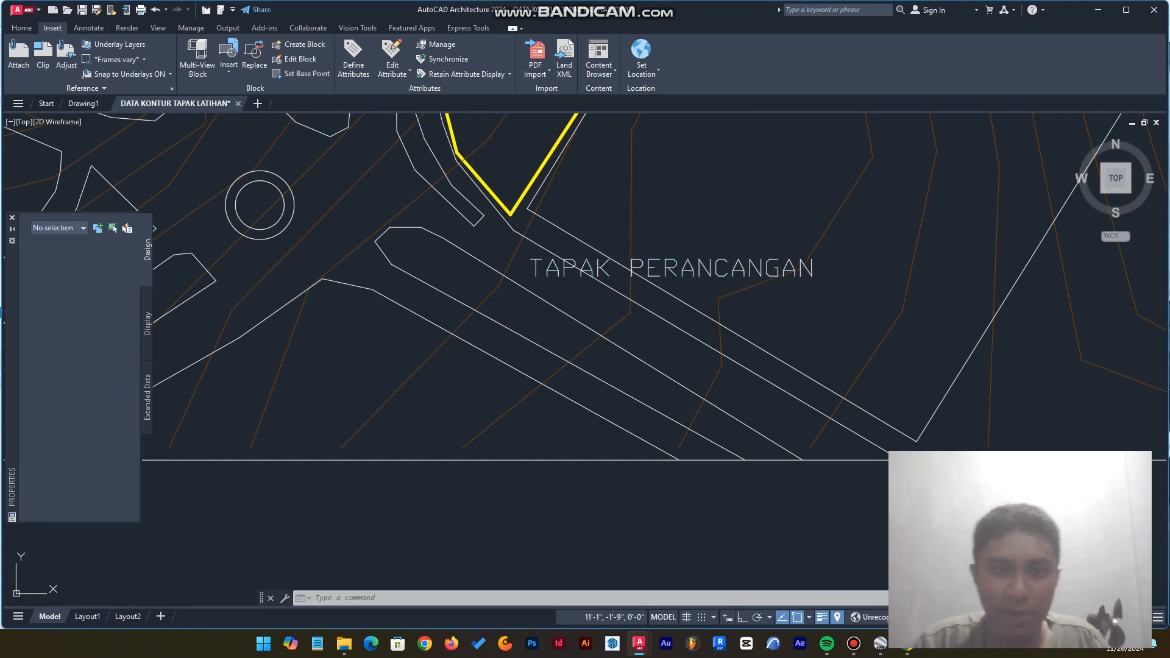
# Step: Open the attributes of the copied label on the southeast road, cancel, and delete that copy
pyautogui.doubleClick(708, 259)
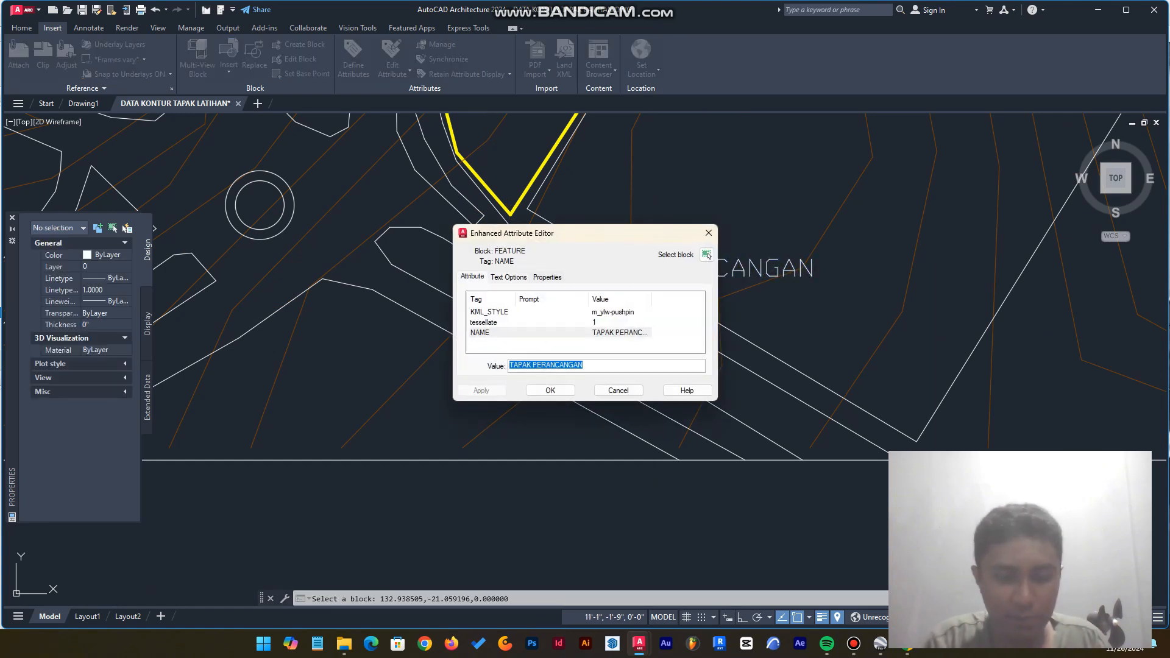
pyautogui.press('Escape')
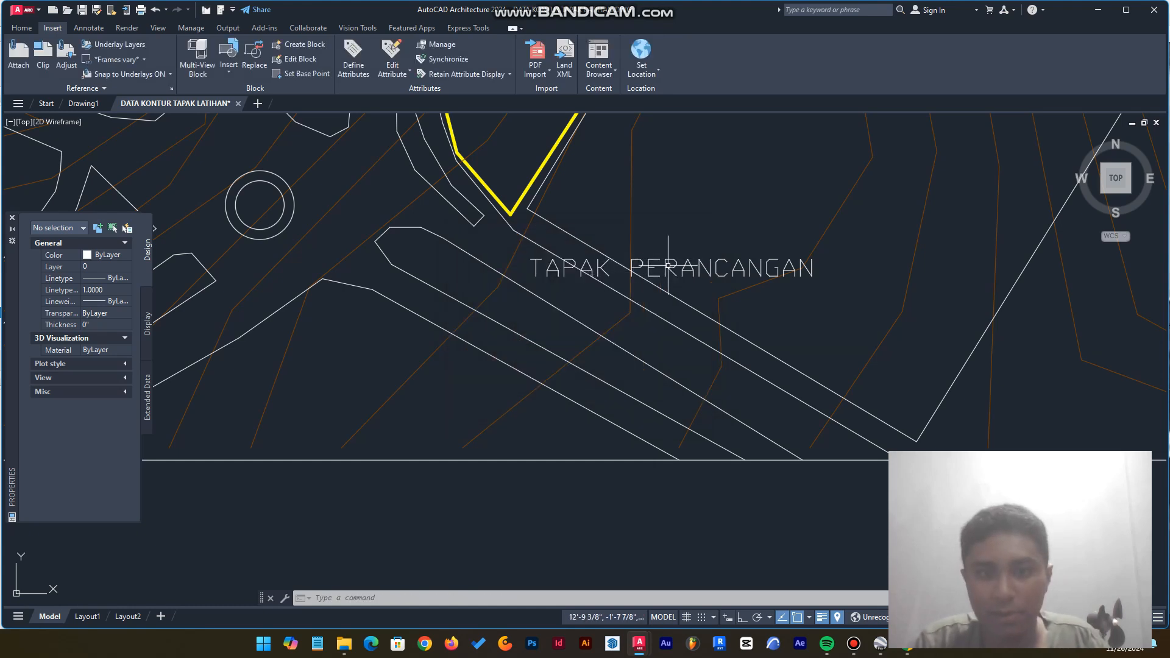
pyautogui.click(668, 266)
pyautogui.press('Delete')
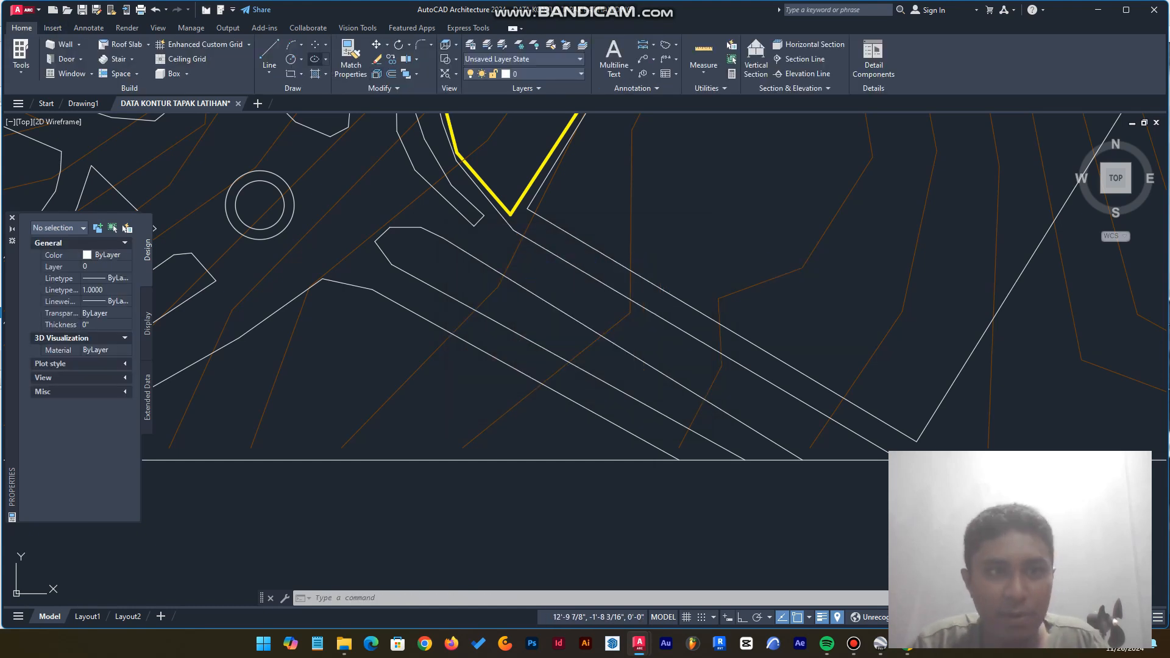
# Step: Add the single-line text "Jl. W.J.Lalamentik" just south of the roundabout
pyautogui.click(613, 70)
pyautogui.click(347, 335)
pyautogui.scroll(-2, 436, 385)
pyautogui.press('Return')
pyautogui.write('Jl. W.J.Lalamen')
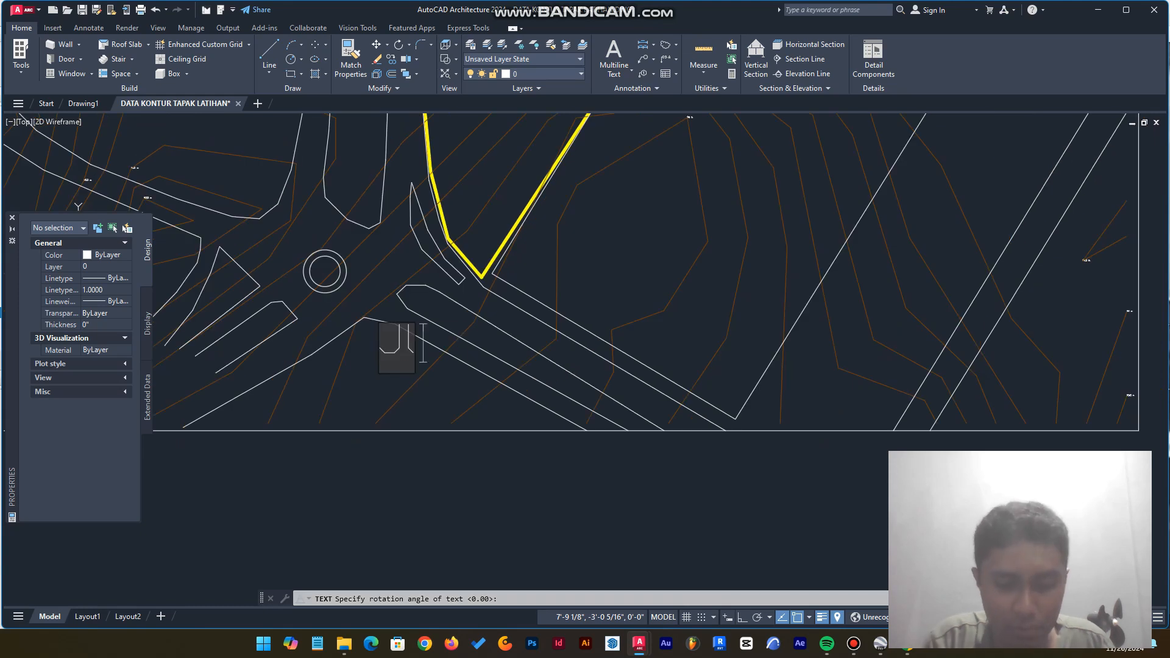
pyautogui.write('tik')
pyautogui.press('Return')
pyautogui.press('Return')
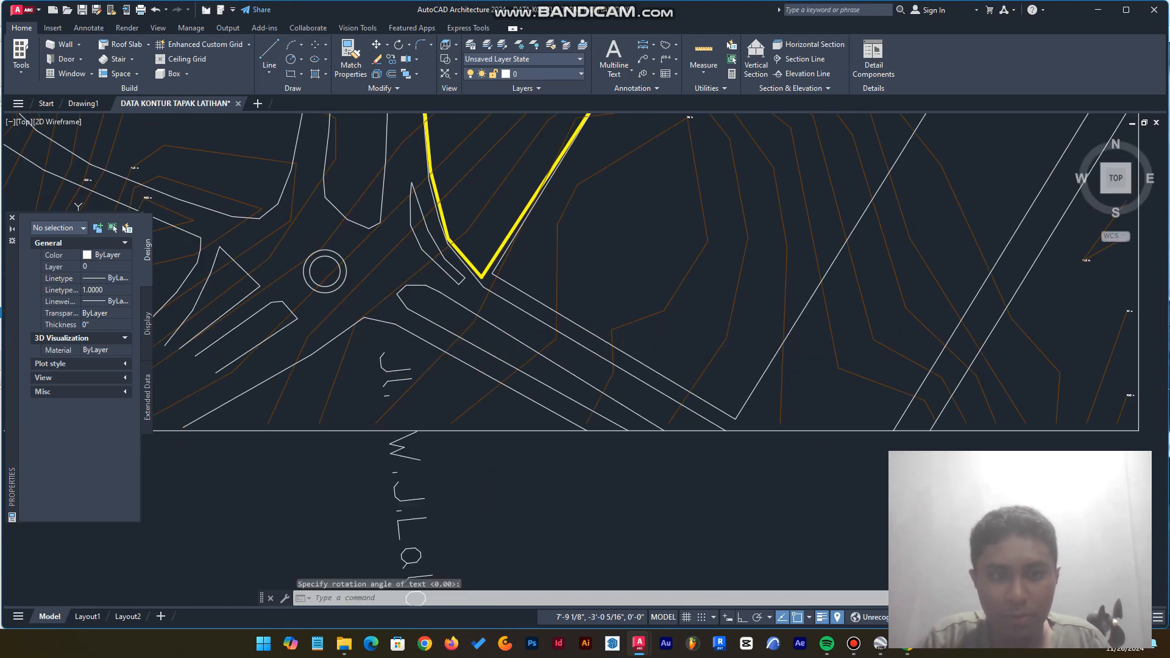
# Step: Rotate the Jl. W.J.Lalamentik text parallel to the southeast road and scale it down to fit the lane width
pyautogui.moveTo(437, 430); pyautogui.dragTo(389, 513)
pyautogui.write('ro')
pyautogui.click(410, 491)
pyautogui.click(484, 378)
pyautogui.write('sc')
pyautogui.doubleClick(381, 479)
# Step: Move the Jl. W.J.Lalamentik text into the upper lane of the southeast road, below the site's southern tip
pyautogui.moveTo(433, 478); pyautogui.dragTo(394, 488)
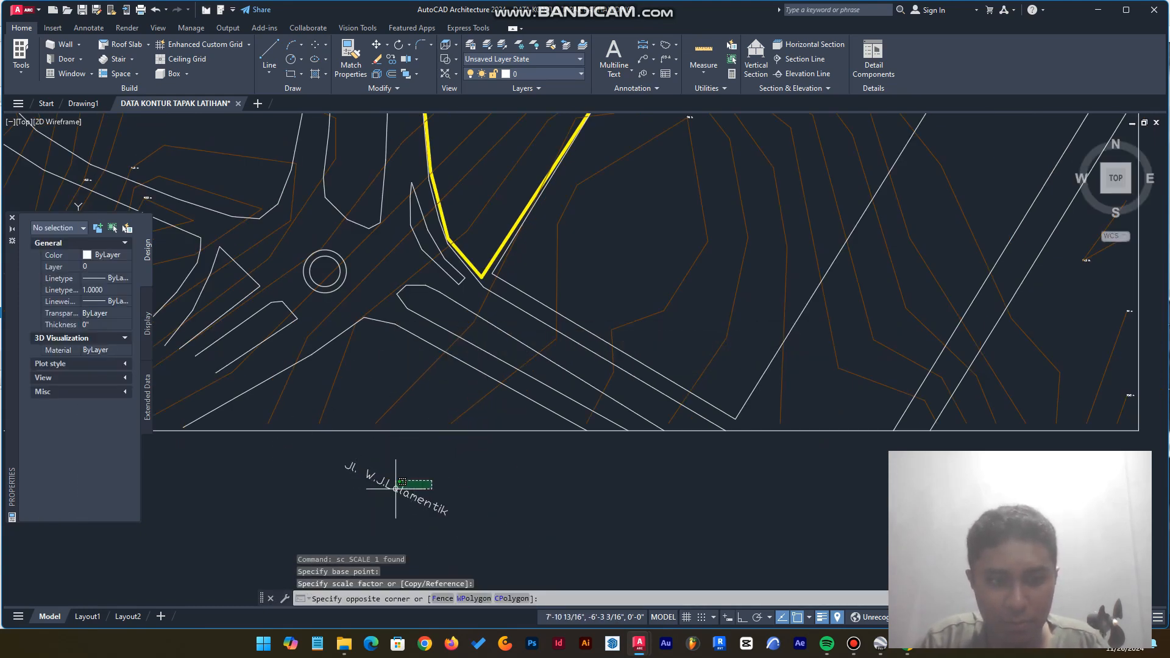
pyautogui.write('m')
pyautogui.click(405, 493)
pyautogui.scroll(2, 532, 324)
pyautogui.click(514, 339)
# Step: Copy the Jl. W.J.Lalamentik text to the lower southeast lane, the western road and the open area west of the northern road
pyautogui.click(518, 331)
pyautogui.write('co')
pyautogui.click(518, 330)
pyautogui.scroll(-3, 489, 429)
pyautogui.click(463, 422)
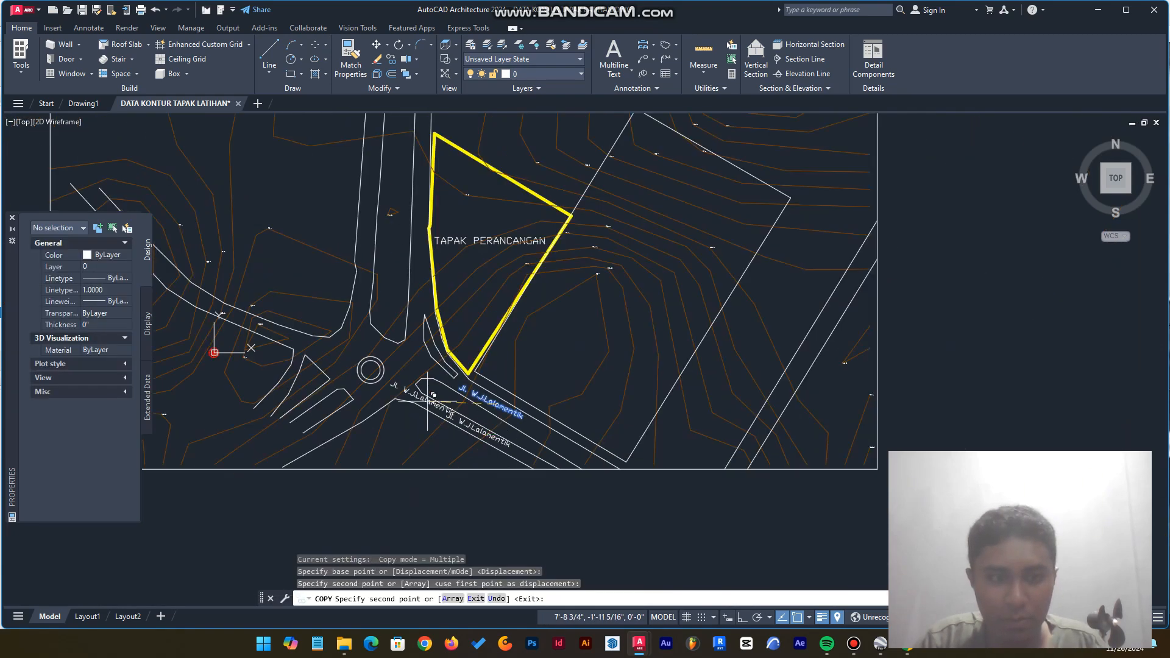
pyautogui.scroll(2, 254, 326)
pyautogui.click(334, 341)
pyautogui.scroll(-2, 461, 388)
pyautogui.click(460, 239)
pyautogui.press('Escape')
# Step: Rotate the copy beside the northern road upright along it and move it into that road's western lane
pyautogui.write('ro')
pyautogui.click(429, 261)
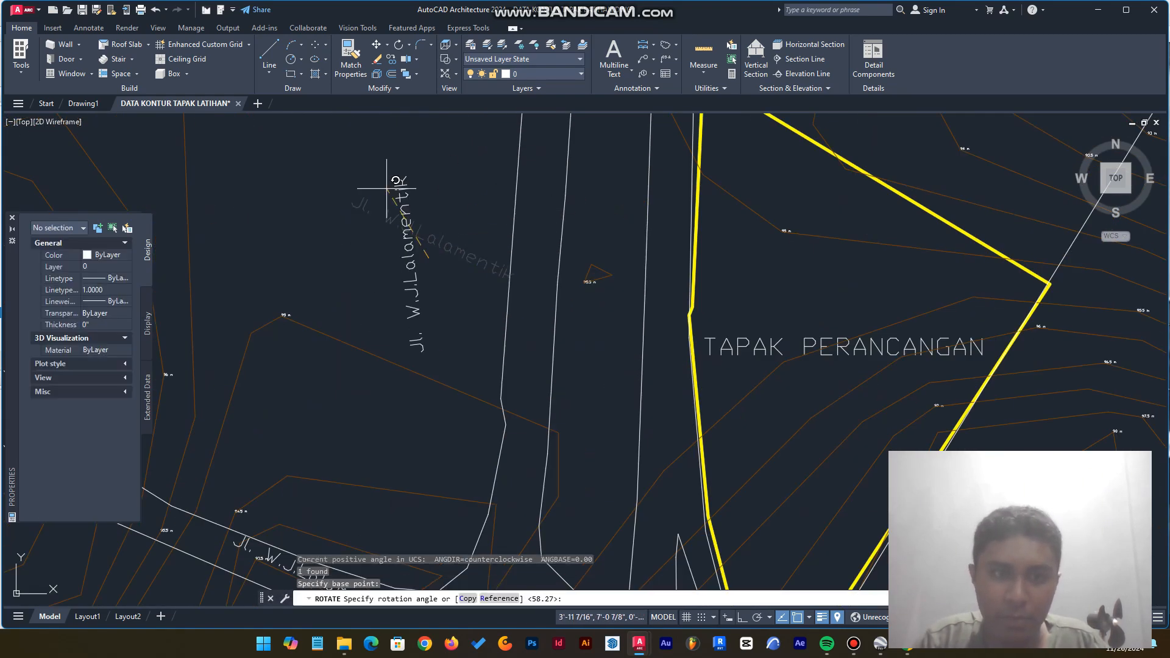
pyautogui.click(407, 190)
pyautogui.moveTo(436, 269); pyautogui.dragTo(412, 247)
pyautogui.write('m')
pyautogui.click(412, 253)
pyautogui.click(536, 261)
# Step: Copy the upright street label into the northern road's eastern lane and change the copy's text to "Jl.Frans Seda"
pyautogui.write('co')
pyautogui.click(536, 263)
pyautogui.click(674, 287)
pyautogui.press('Escape')
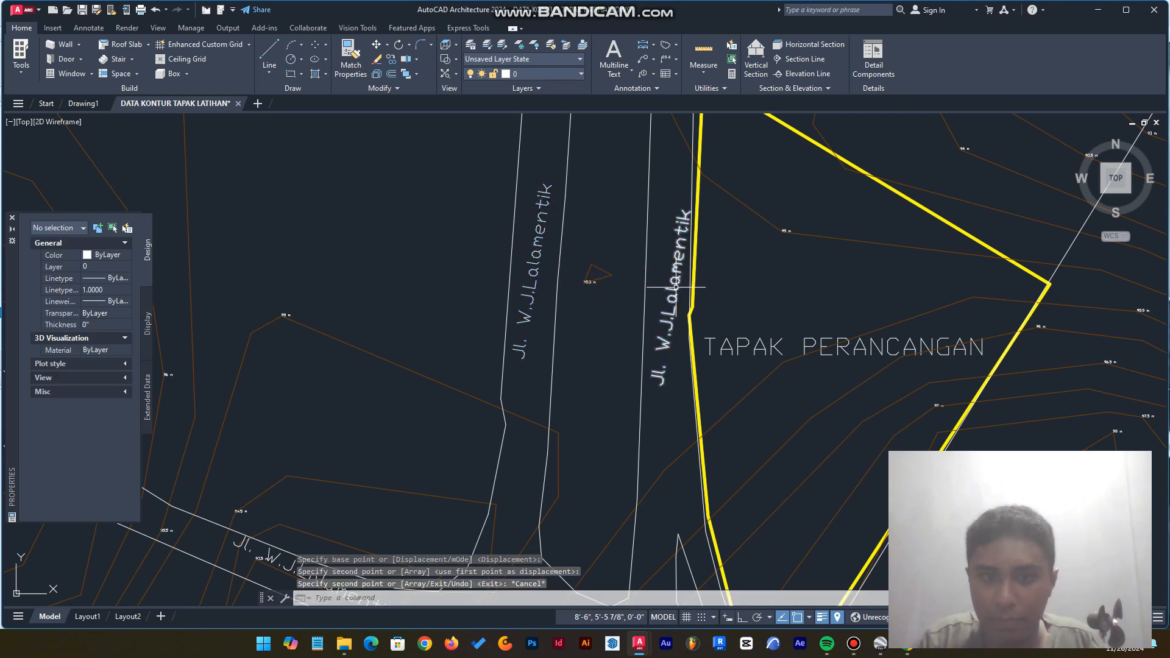
pyautogui.doubleClick(674, 287)
pyautogui.write('Jl.Frans Seda')
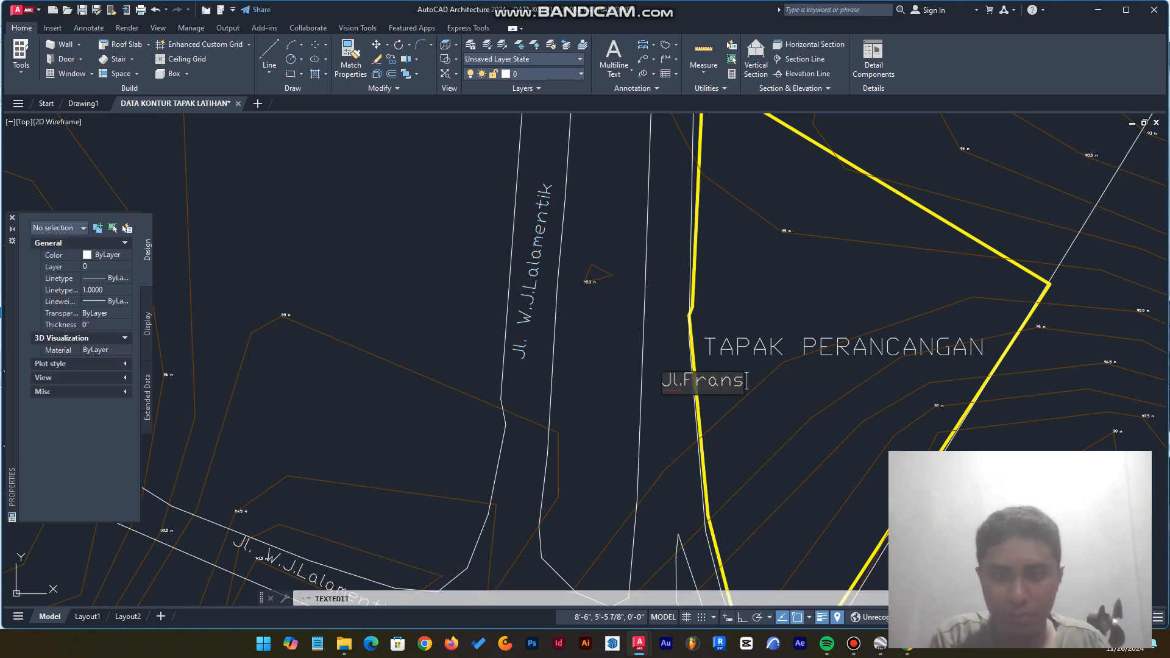
pyautogui.press('Return')
pyautogui.press('Escape')
pyautogui.press('Escape')
# Step: Try copying the TAPAK PERANCANGAN label to the plot east of the site, and delete the copy
pyautogui.scroll(-4, 490, 395)
pyautogui.scroll(2, 590, 318)
pyautogui.click(590, 318)
pyautogui.write('co')
pyautogui.click(469, 326)
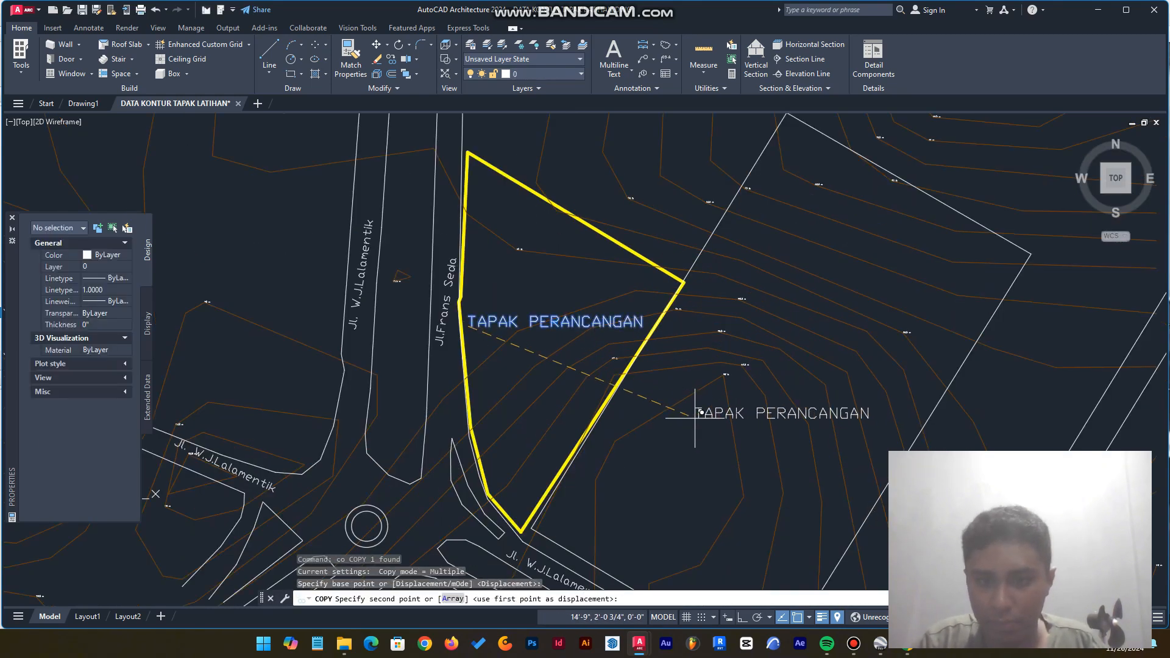
pyautogui.click(695, 413)
pyautogui.press('Escape')
pyautogui.doubleClick(736, 418)
pyautogui.press('Escape')
pyautogui.click(737, 418)
pyautogui.press('Delete')
# Step: Copy the Jl.Frans Seda text into the plot east of the site and rotate it parallel to the southeast road
pyautogui.click(444, 324)
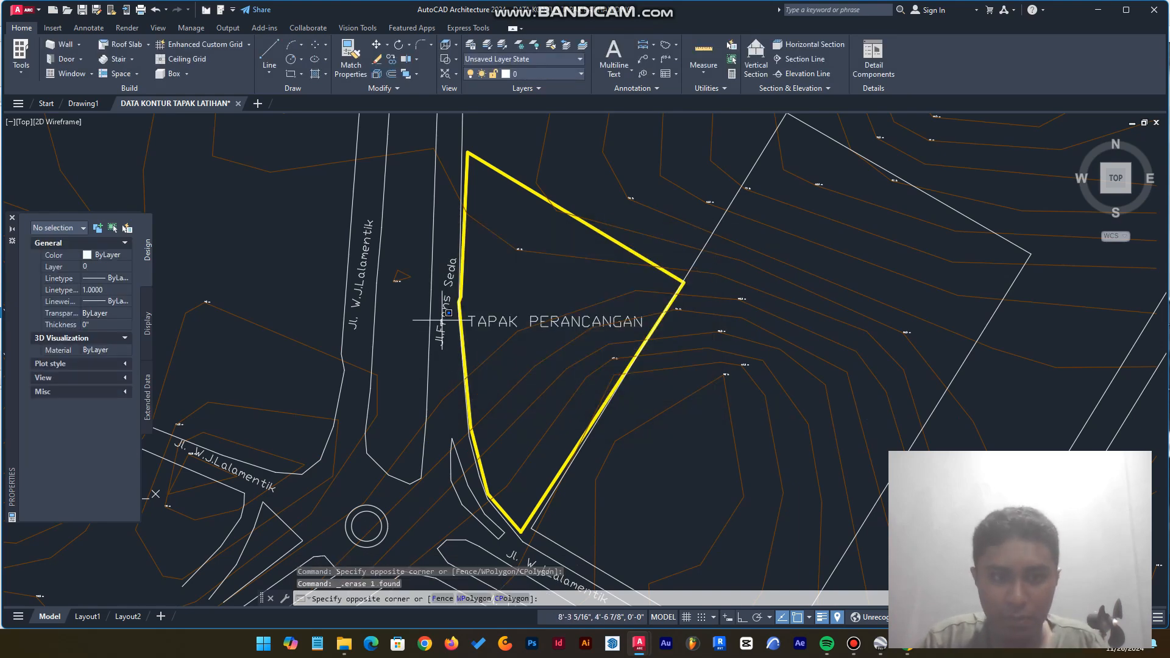
pyautogui.write('co')
pyautogui.click(437, 319)
pyautogui.click(693, 444)
pyautogui.press('Escape')
pyautogui.click(699, 430)
pyautogui.write('ro')
pyautogui.click(706, 424)
pyautogui.click(683, 523)
# Step: Change the copied text in the eastern plot to "Transmart"
pyautogui.doubleClick(707, 422)
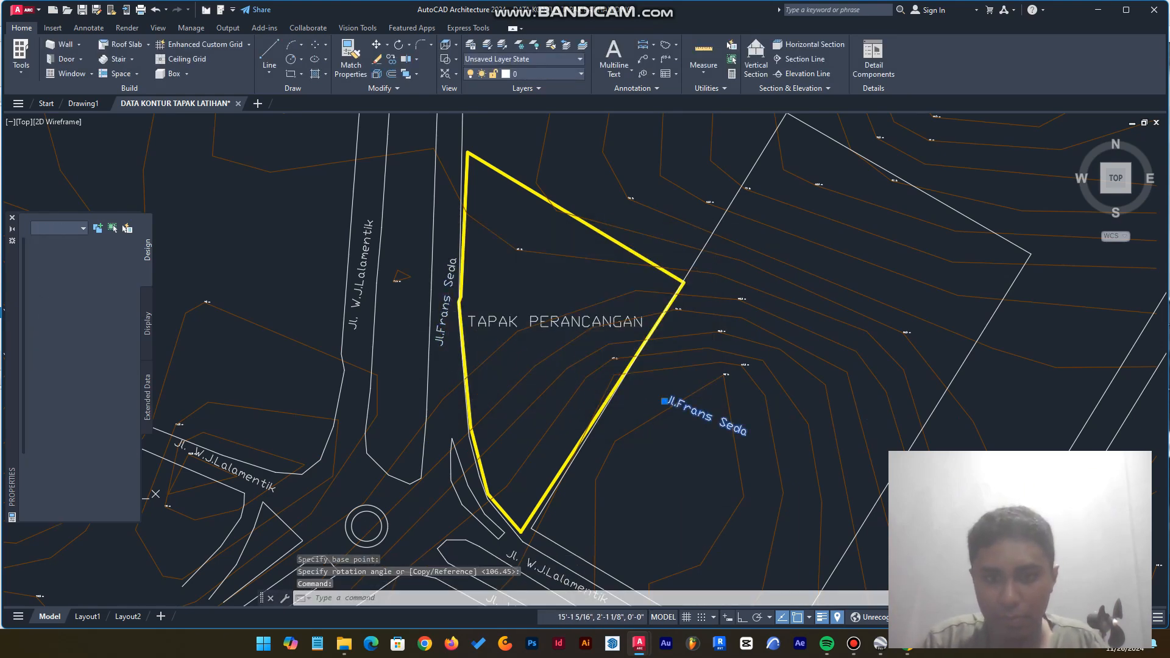
pyautogui.write('Transmart')
pyautogui.press('Return')
pyautogui.press('Escape')
# Step: Move the Transmart label slightly northeast within the plot east of the site
pyautogui.click(688, 414)
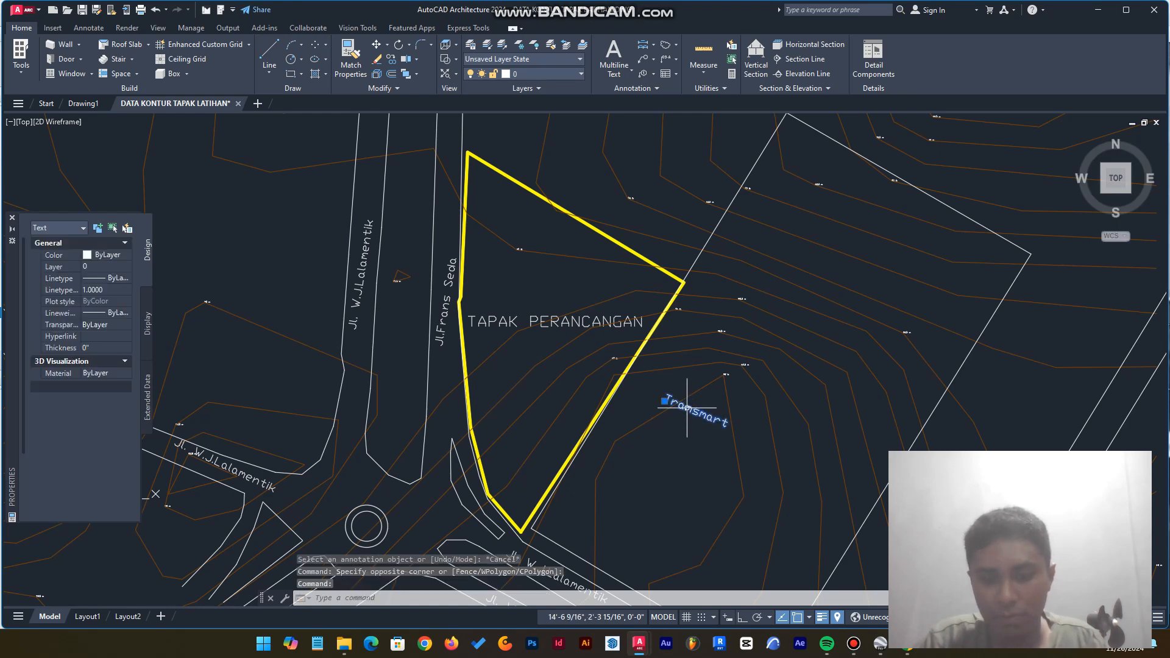
pyautogui.write('m')
pyautogui.click(697, 421)
pyautogui.click(754, 405)
pyautogui.scroll(-2, 618, 333)
pyautogui.scroll(1, 625, 352)
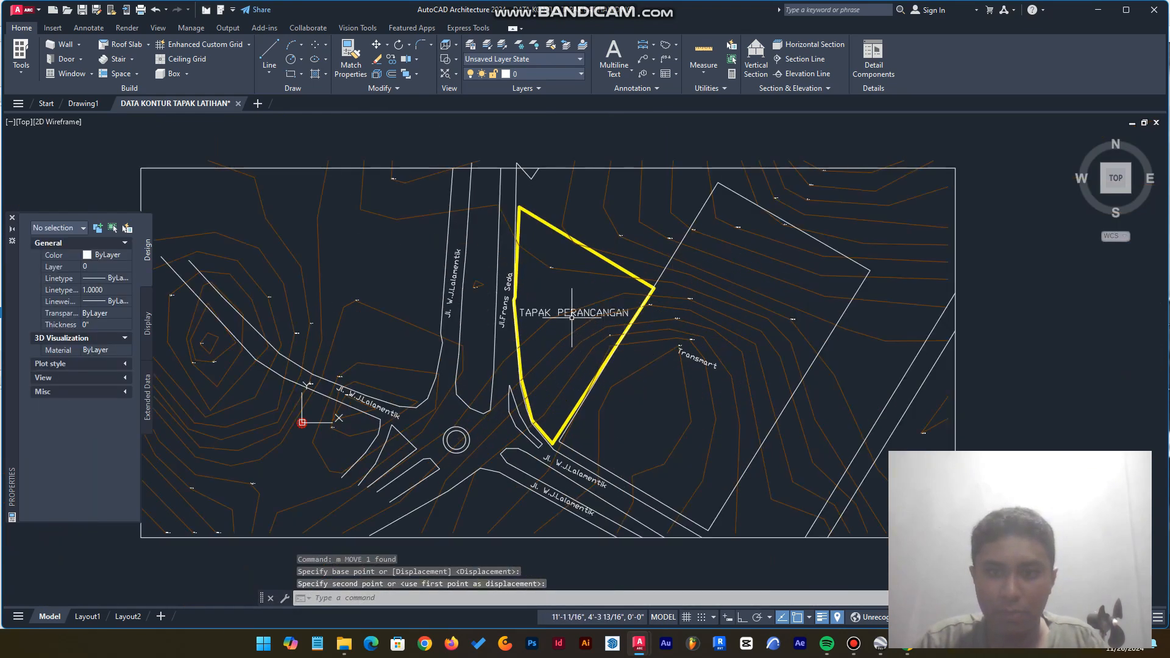
pyautogui.press('Escape')
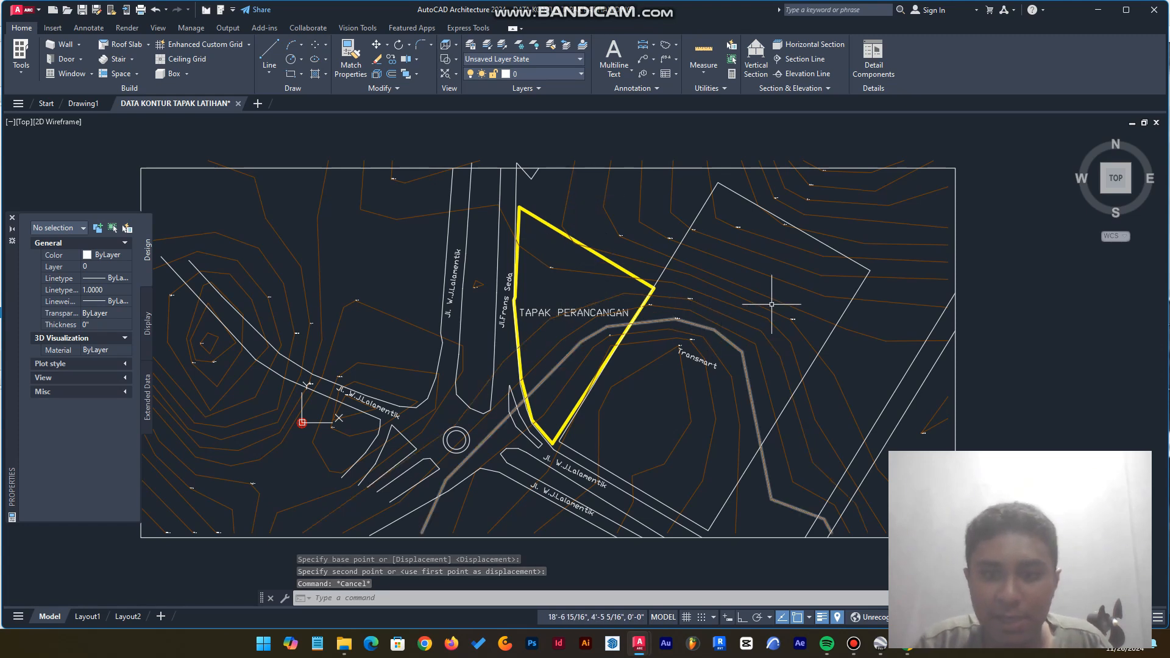
# Step: Select contour lines near the eastern plot, extend the selection to all similar objects, and set their lineweight to 0.05 mm
pyautogui.click(799, 245)
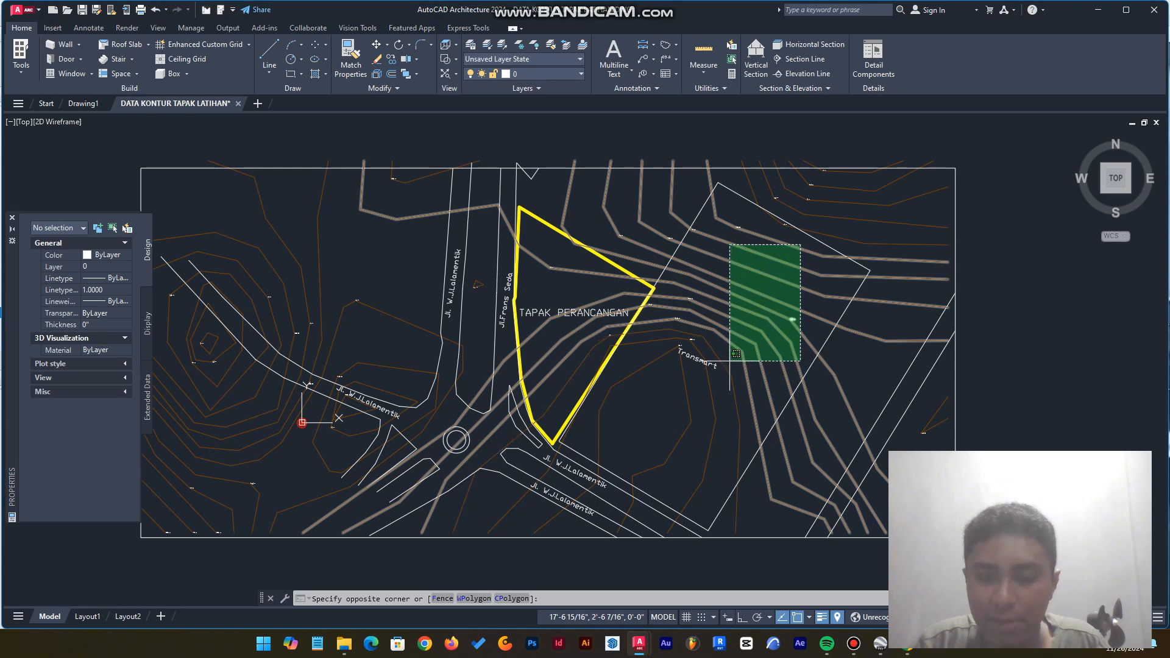
pyautogui.click(676, 366)
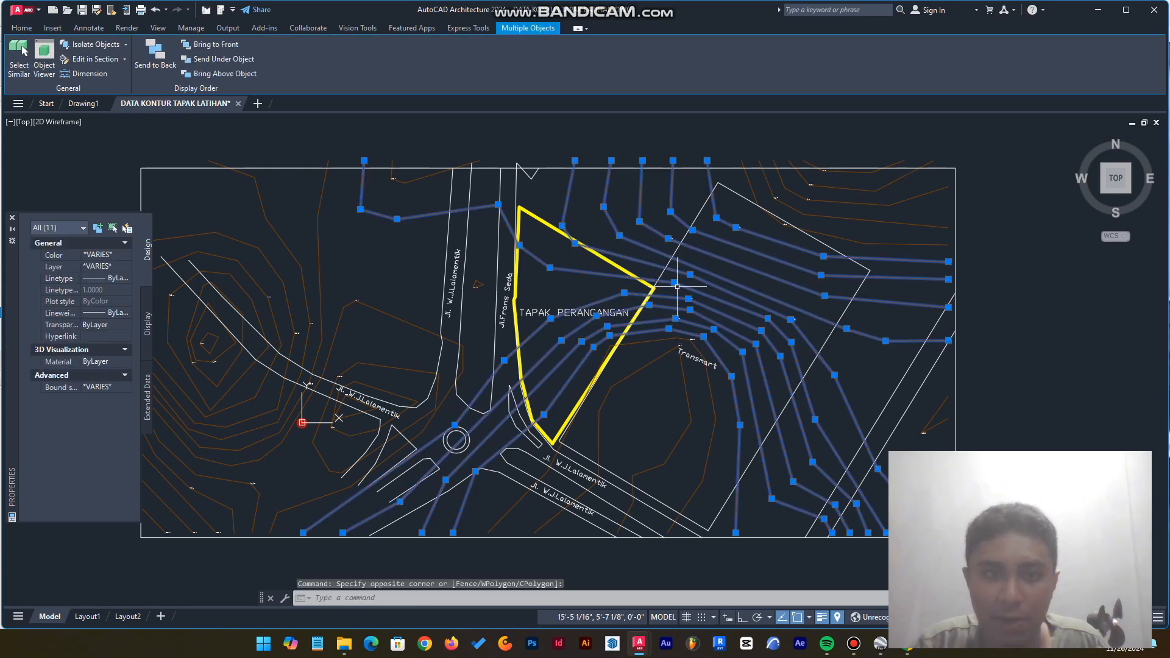
pyautogui.scroll(2, 751, 218)
pyautogui.rightClick(730, 235)
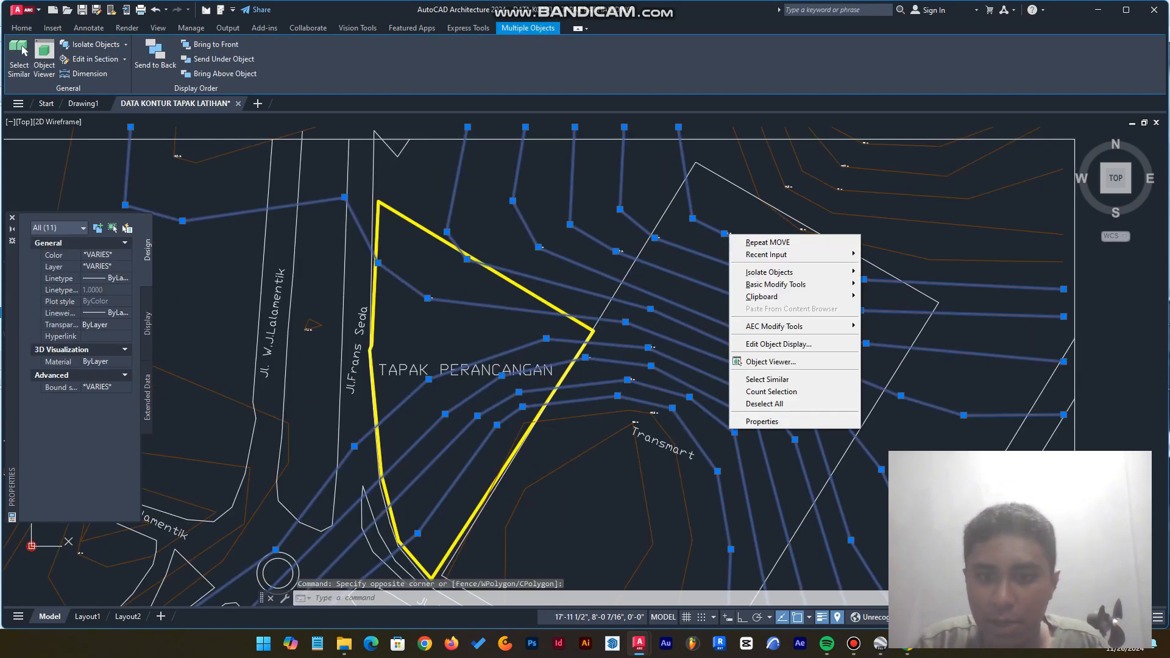
pyautogui.click(767, 379)
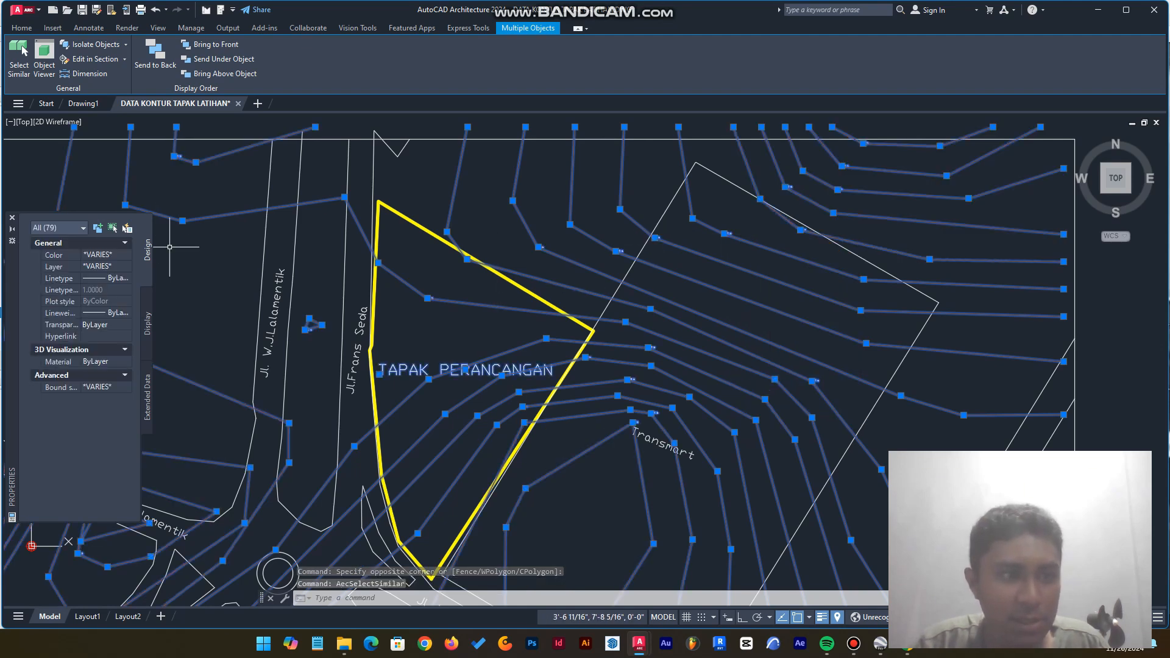
pyautogui.click(103, 277)
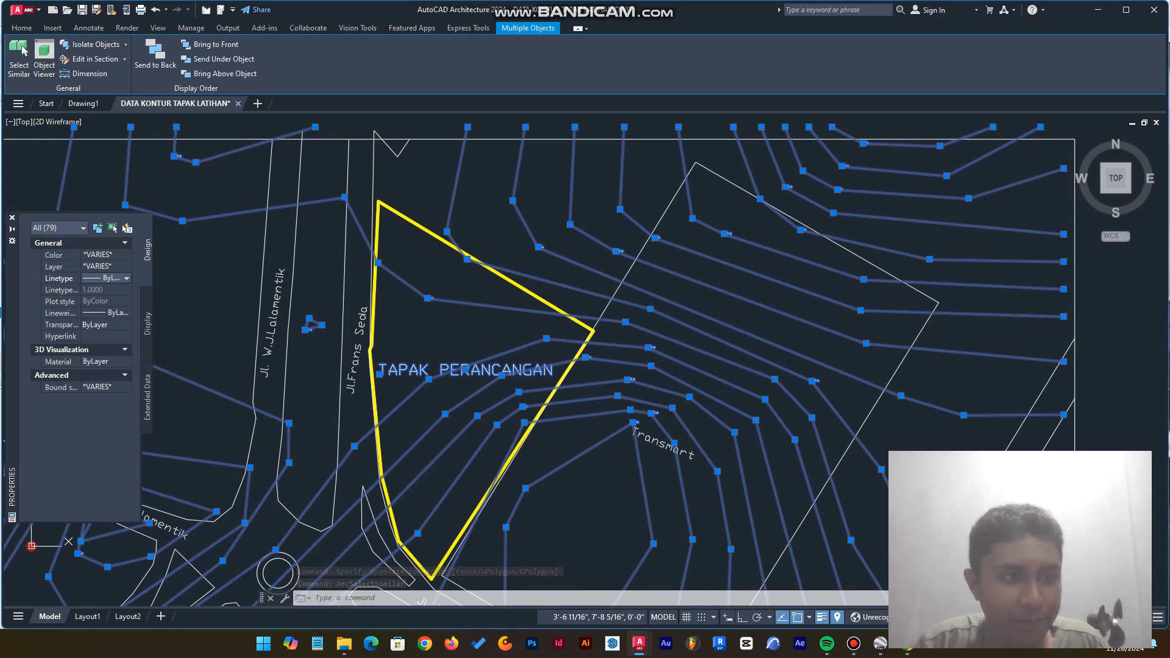
pyautogui.click(103, 290)
pyautogui.click(104, 312)
pyautogui.click(126, 313)
pyautogui.click(127, 312)
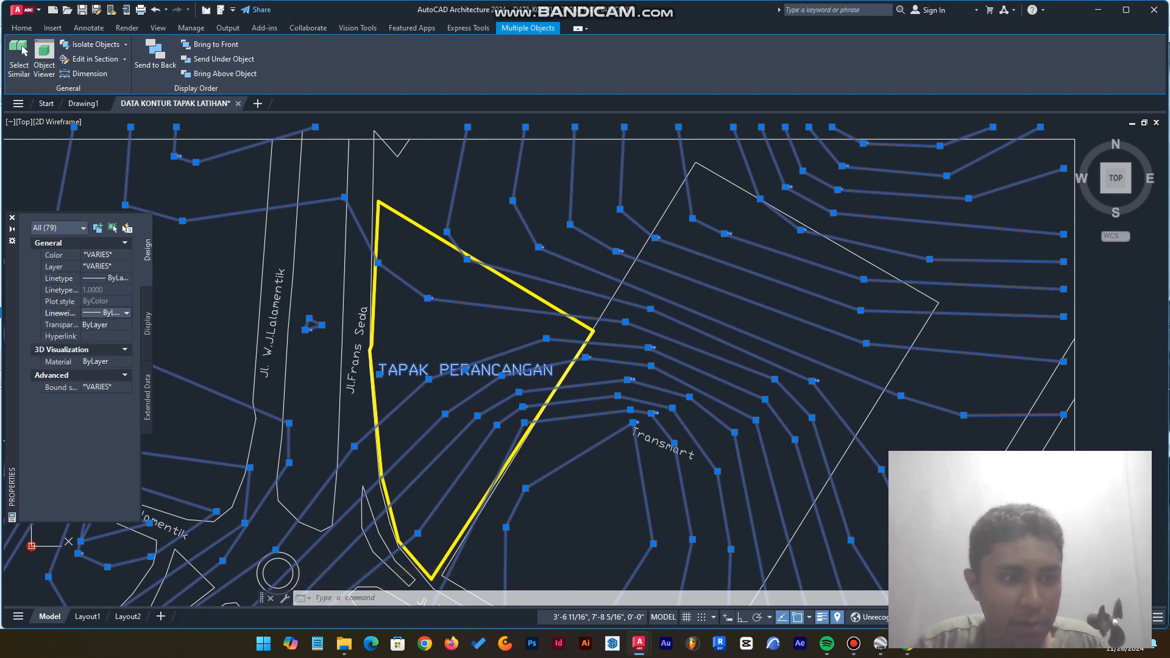
pyautogui.click(126, 313)
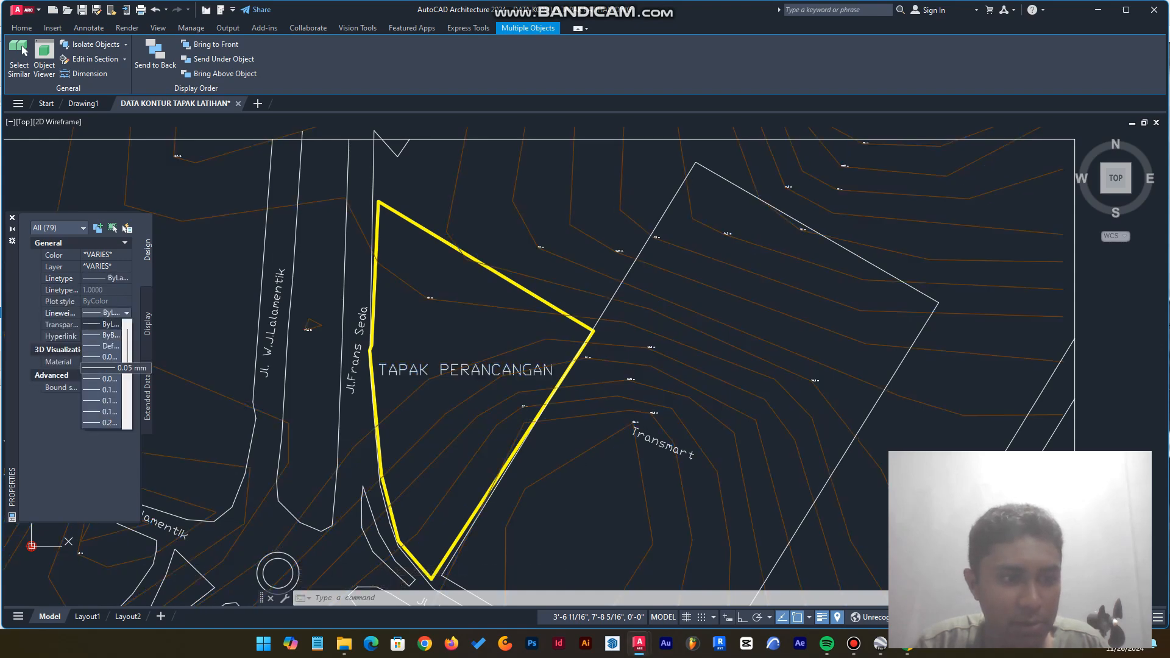
pyautogui.click(118, 367)
# Step: Change the colour of the selected contour lines to a dark grey from the index colours and clear the selection
pyautogui.click(104, 255)
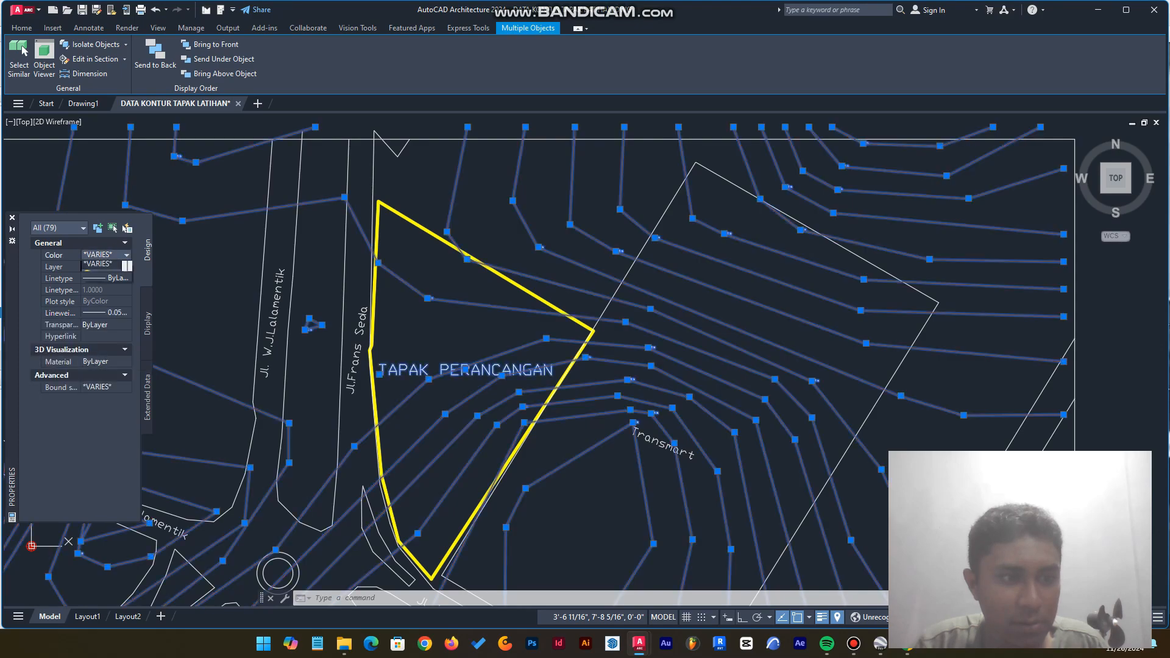
pyautogui.click(126, 254)
pyautogui.click(104, 321)
pyautogui.click(126, 254)
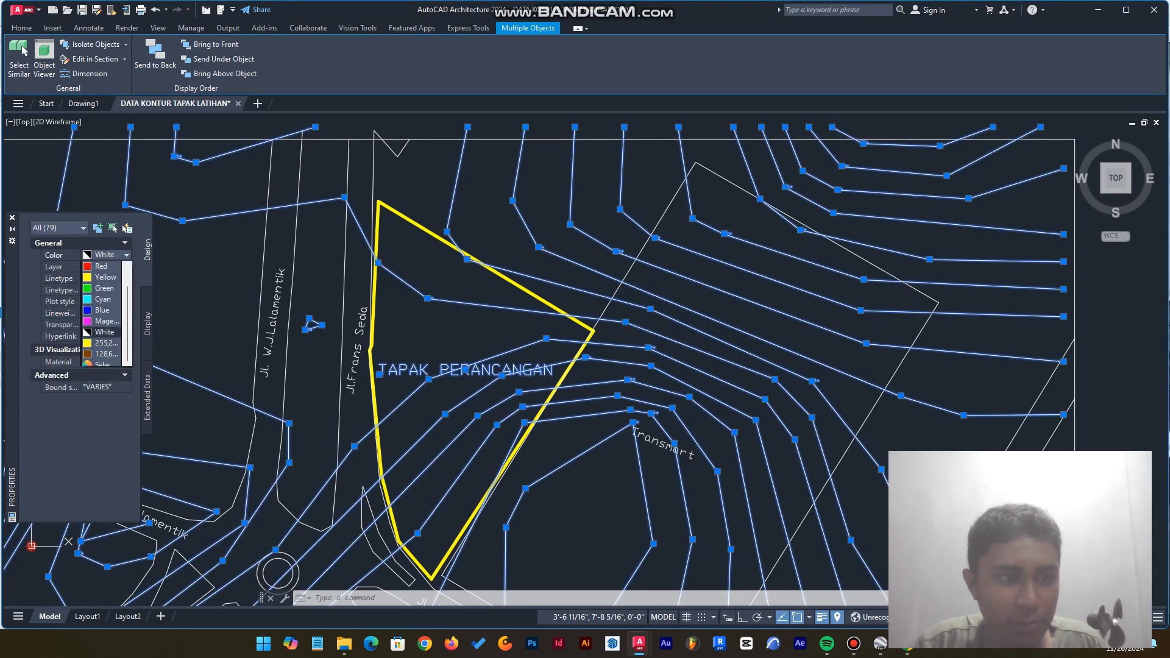
pyautogui.click(104, 364)
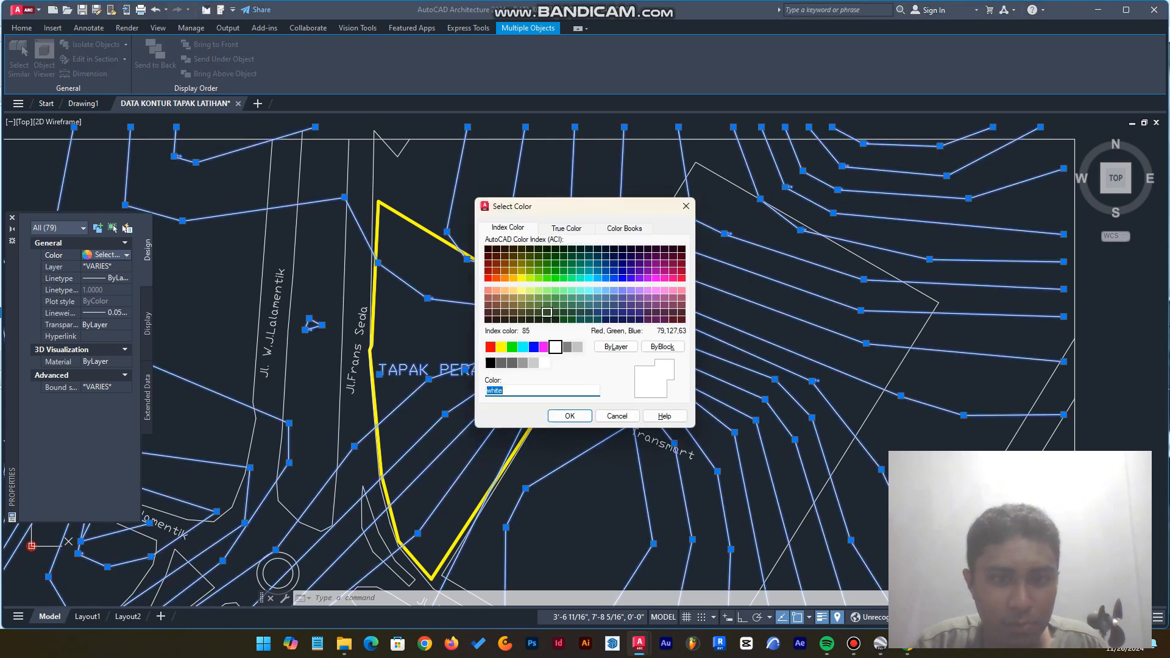
pyautogui.click(511, 363)
pyautogui.click(569, 416)
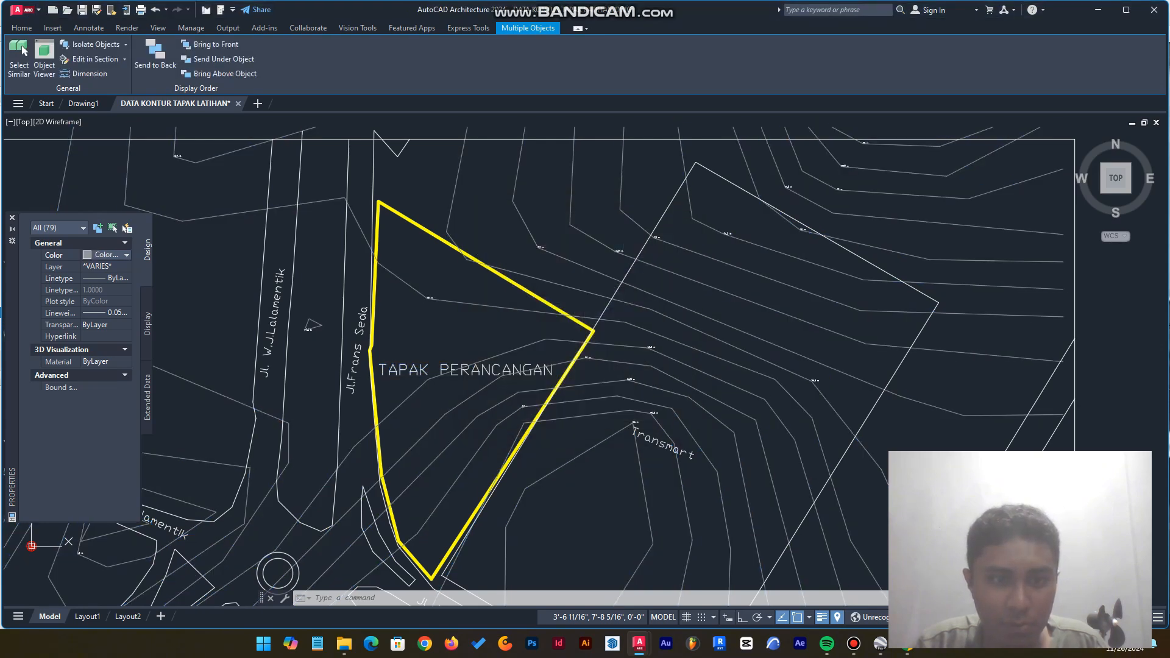
pyautogui.press('Escape')
pyautogui.press('Escape')
# Step: Extend the open road and island lines southwest of the roundabout down to the map frame's southern edge
pyautogui.scroll(-4, 583, 329)
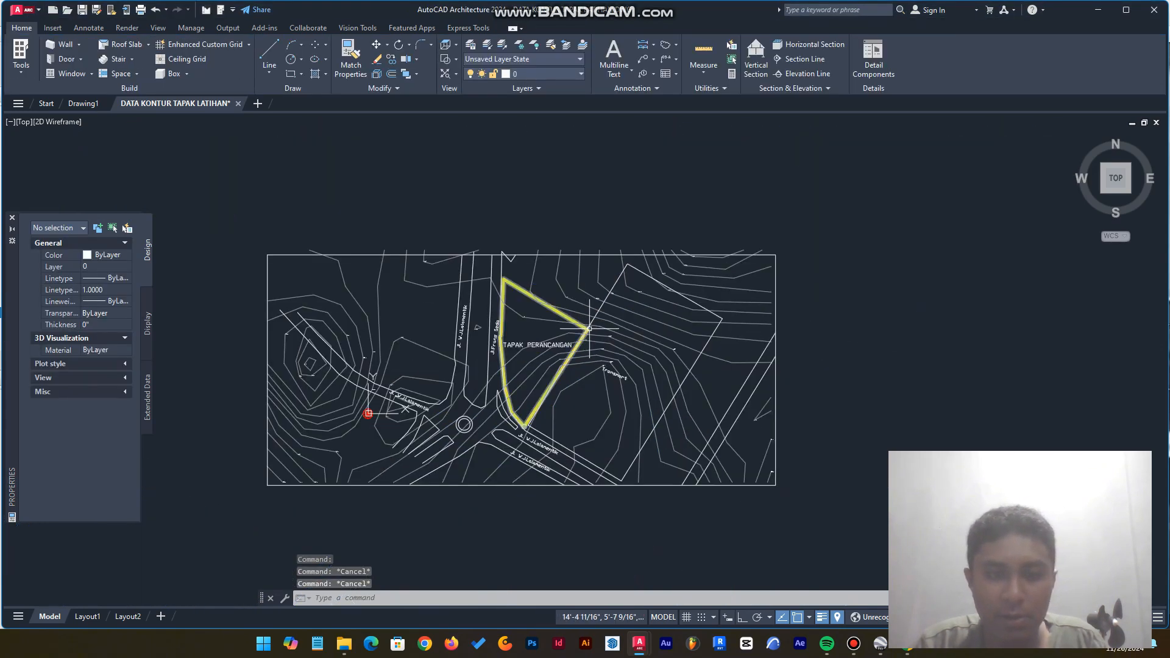
pyautogui.scroll(-2, 798, 308)
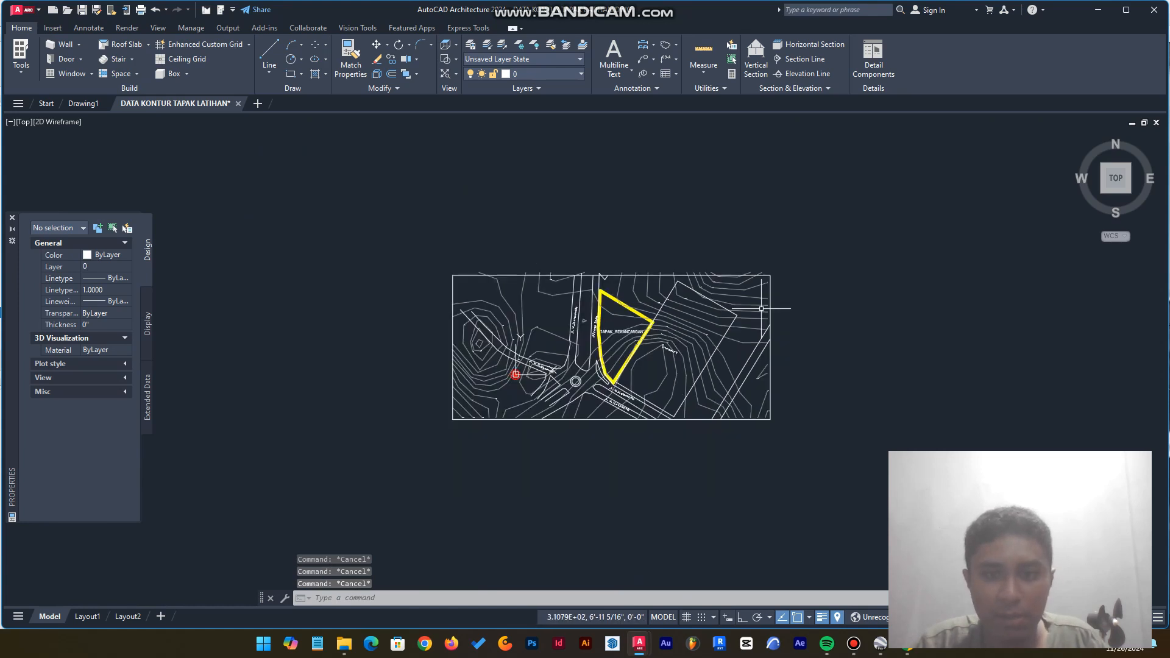
pyautogui.scroll(4, 754, 295)
pyautogui.scroll(-4, 817, 268)
pyautogui.scroll(2, 816, 268)
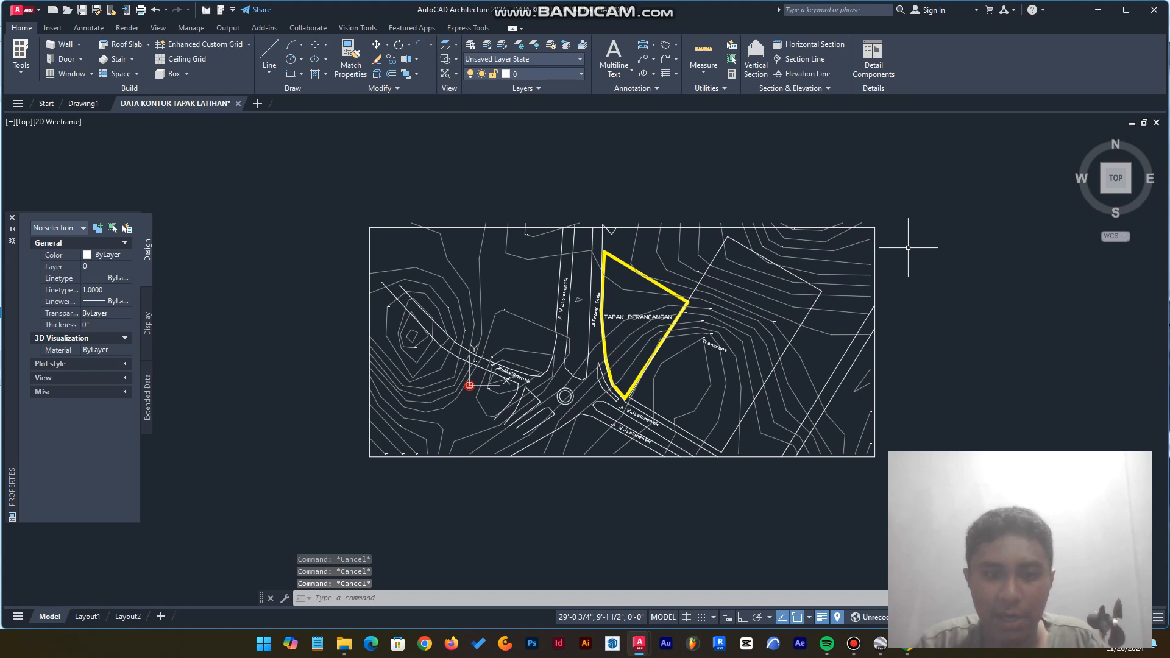
pyautogui.scroll(4, 567, 413)
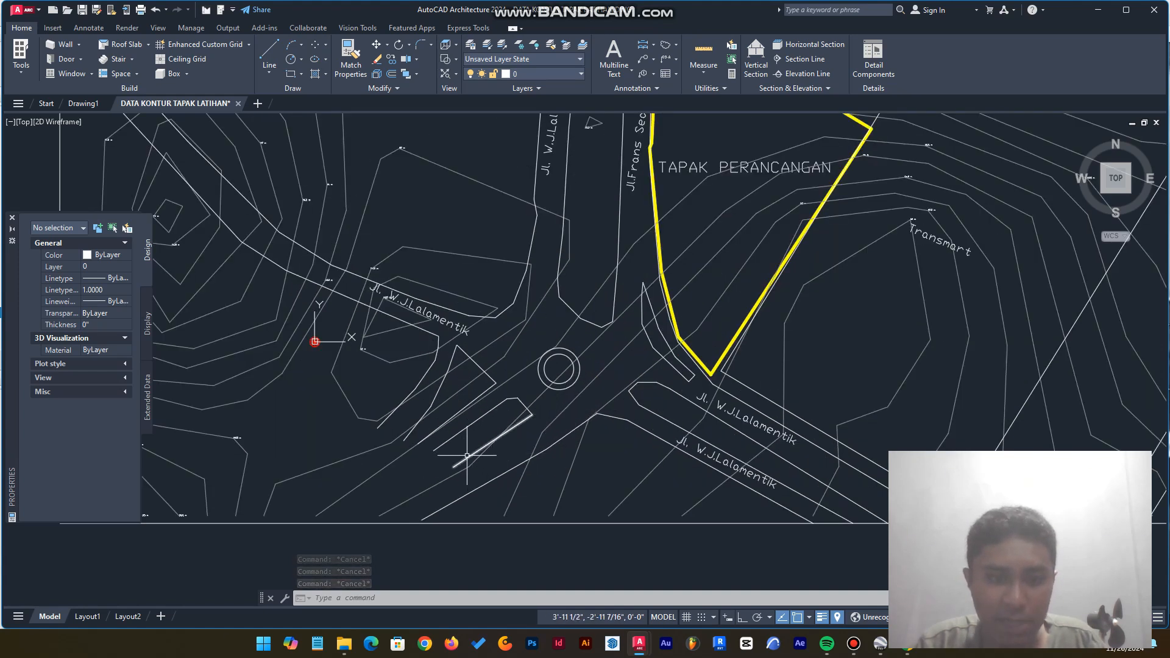
pyautogui.write('ex')
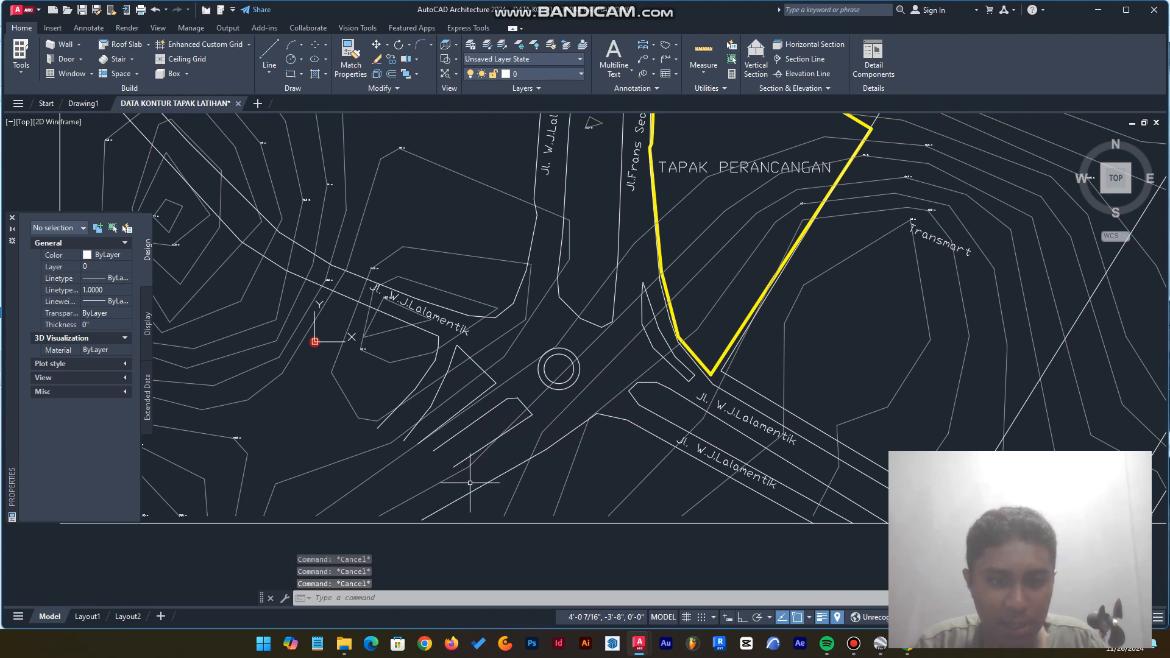
pyautogui.press('Return')
pyautogui.click(454, 464)
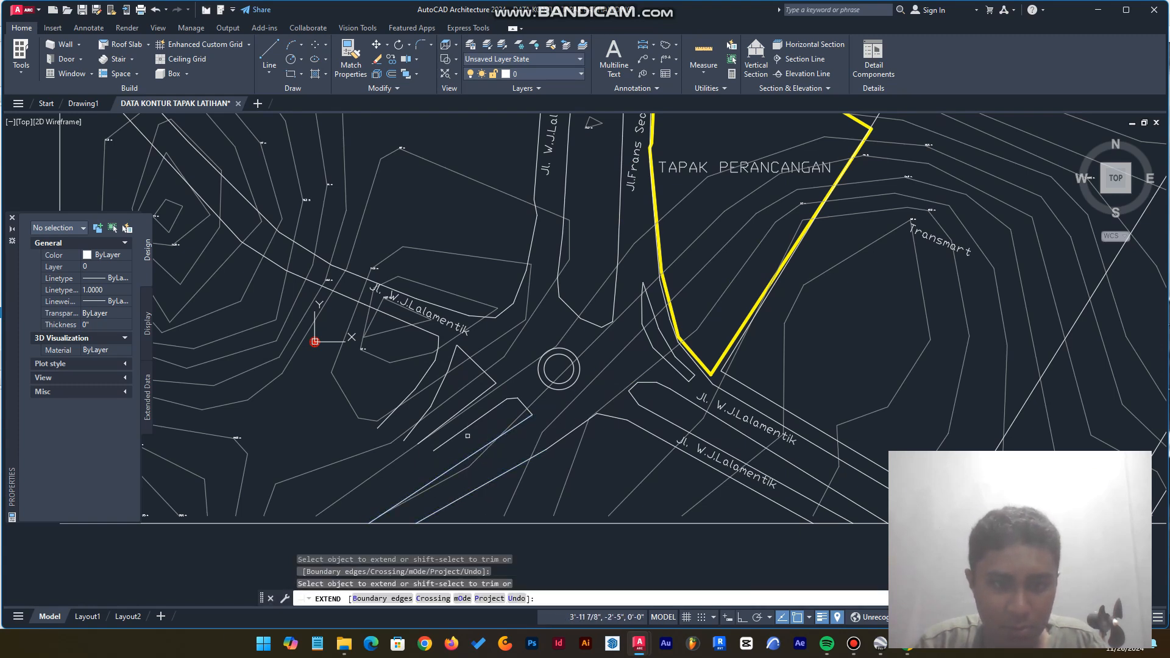
pyautogui.click(410, 433)
pyautogui.click(387, 418)
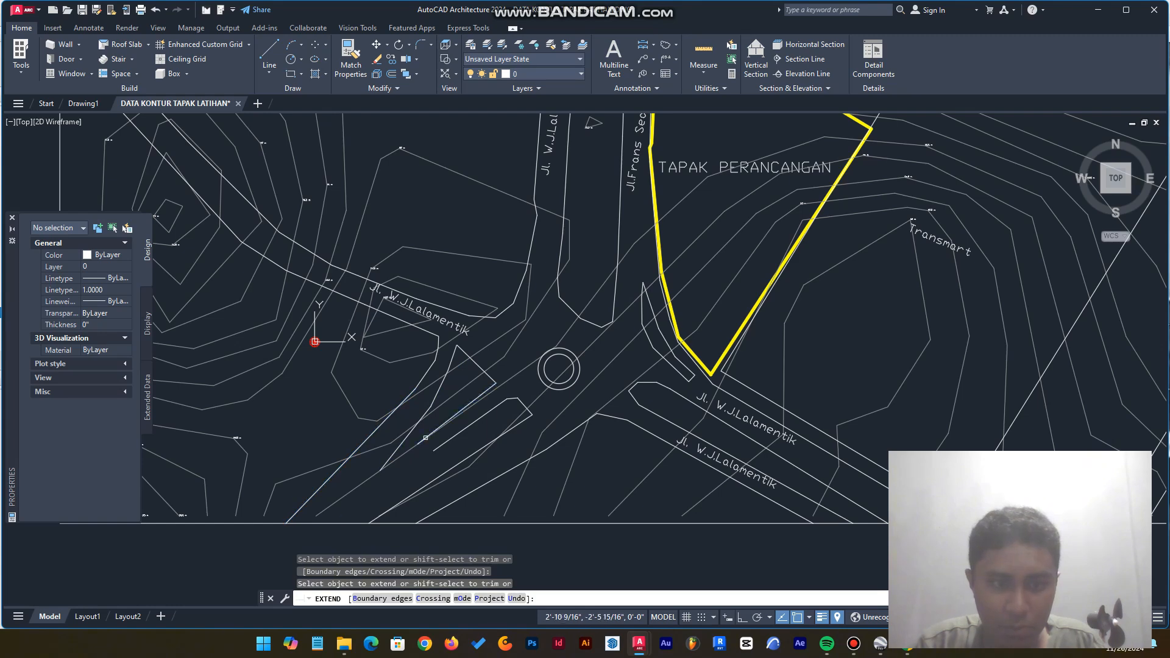
pyautogui.click(425, 438)
pyautogui.scroll(-1, 233, 534)
pyautogui.scroll(1, 220, 278)
pyautogui.press('Escape')
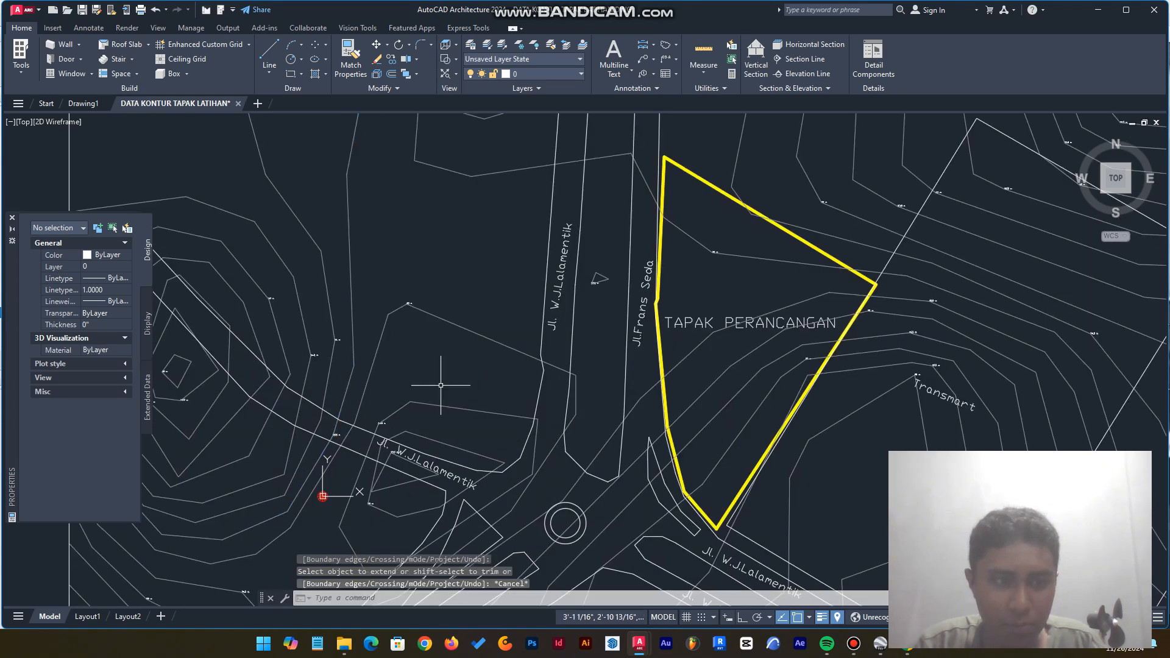
# Step: Extend both edge lines of the northwestern road to the map frame's western border
pyautogui.scroll(-1, 441, 386)
pyautogui.press('space')
pyautogui.click(243, 305)
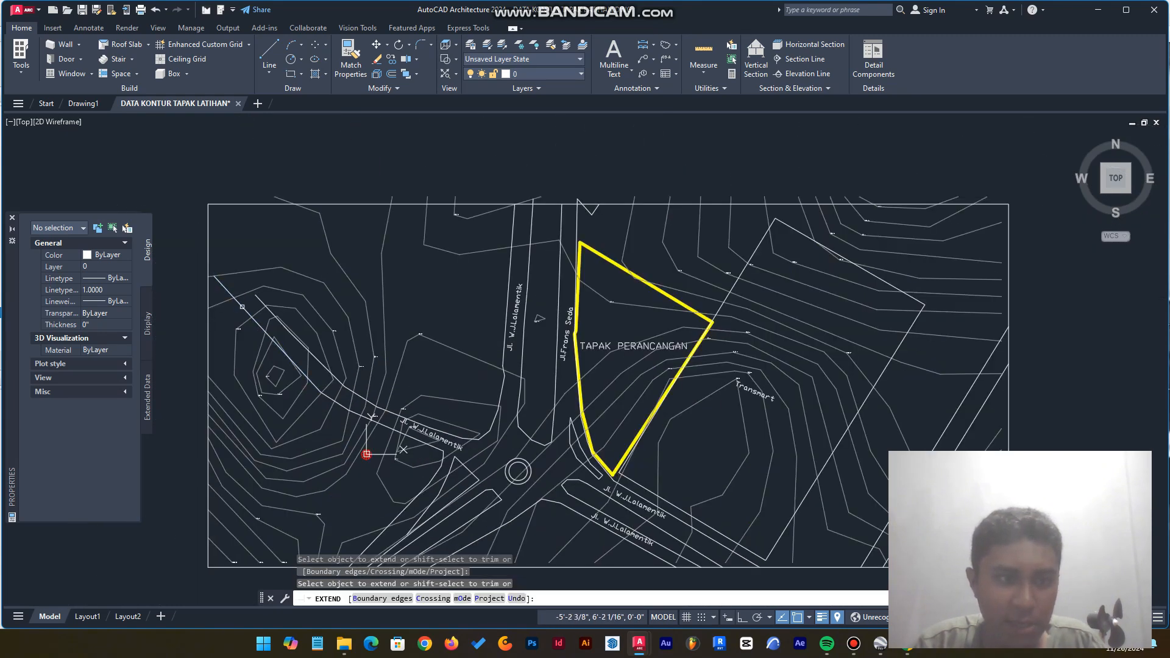
pyautogui.click(242, 307)
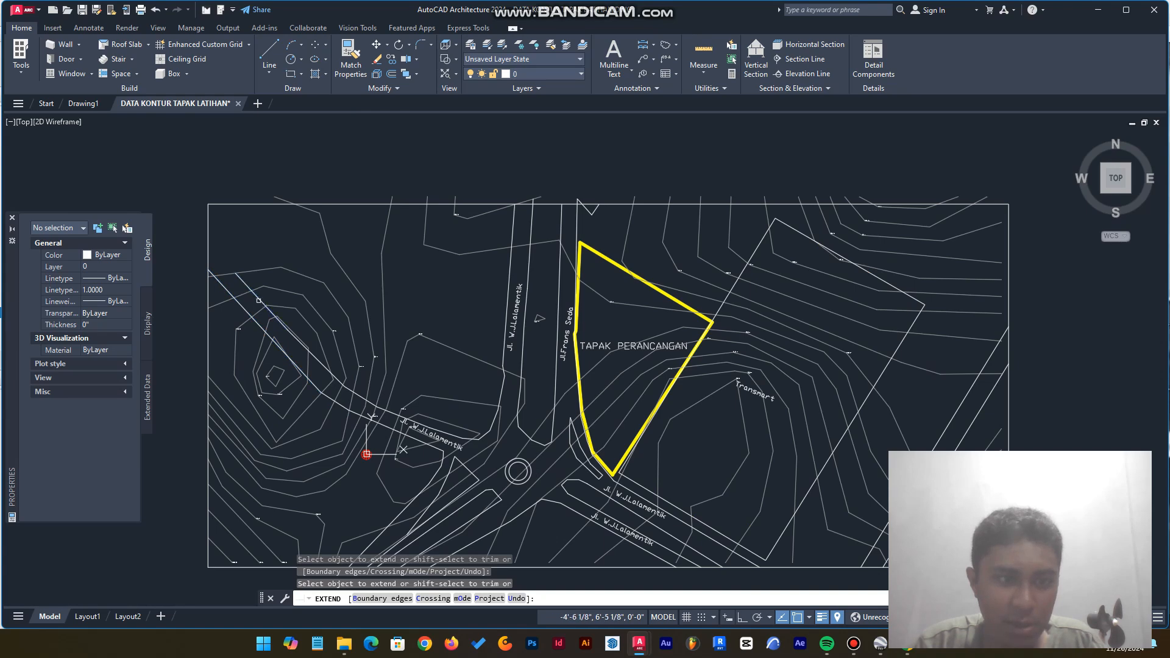
pyautogui.press('Escape')
# Step: Select both edges of the northwestern Jl. W.J.Lalamentik road, from the western frame border to its junction corner
pyautogui.scroll(-1, 328, 240)
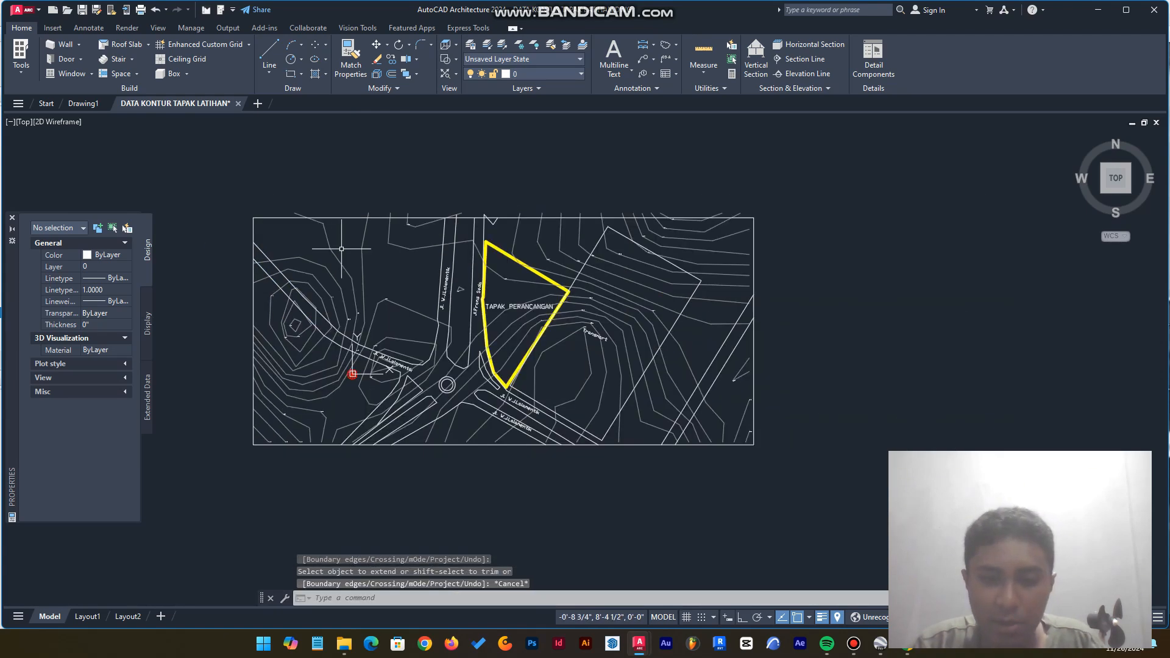
pyautogui.scroll(2, 505, 393)
pyautogui.moveTo(122, 192); pyautogui.dragTo(284, 273, button='middle')
pyautogui.scroll(5, 283, 244)
pyautogui.click(285, 209)
pyautogui.click(249, 227)
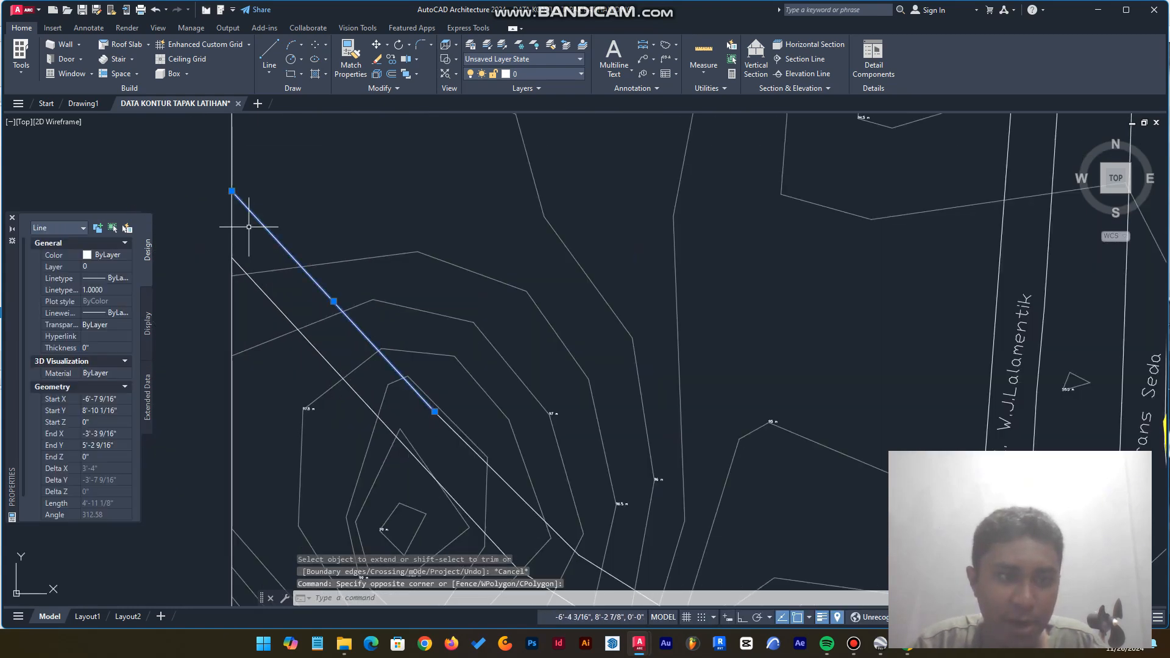
pyautogui.click(280, 308)
pyautogui.scroll(-2, 295, 271)
pyautogui.click(433, 412)
pyautogui.scroll(2, 445, 454)
pyautogui.click(437, 439)
pyautogui.click(517, 420)
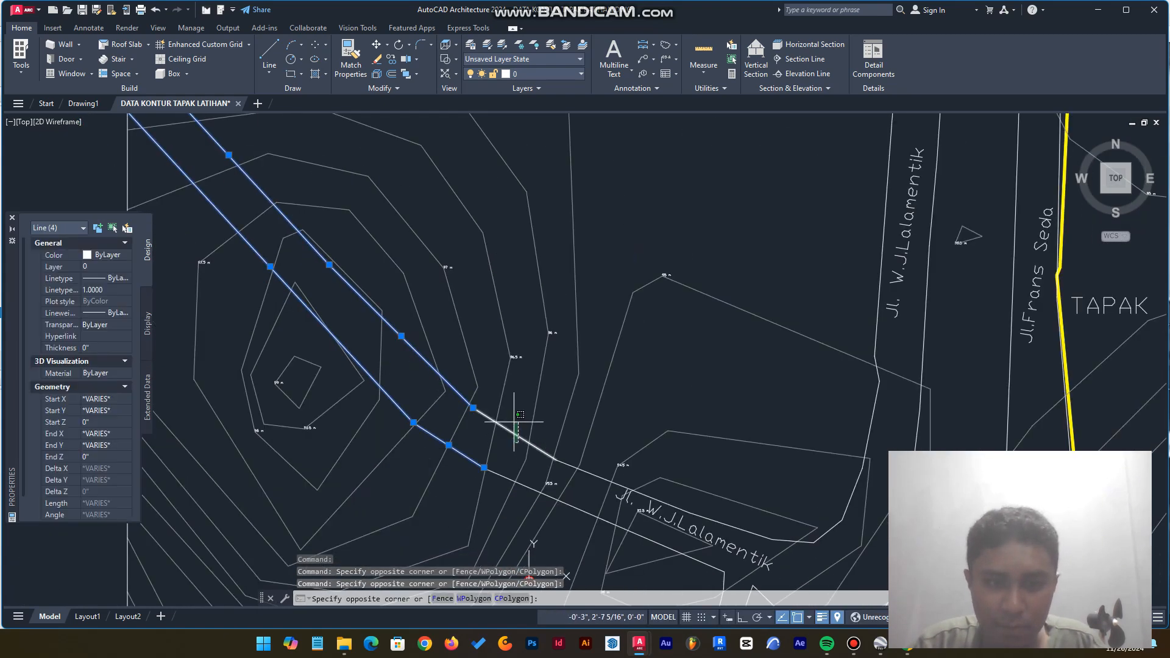
pyautogui.click(500, 440)
pyautogui.click(573, 506)
pyautogui.click(597, 477)
pyautogui.scroll(-2, 423, 318)
pyautogui.scroll(2, 530, 401)
pyautogui.click(546, 427)
pyautogui.click(535, 443)
pyautogui.click(552, 452)
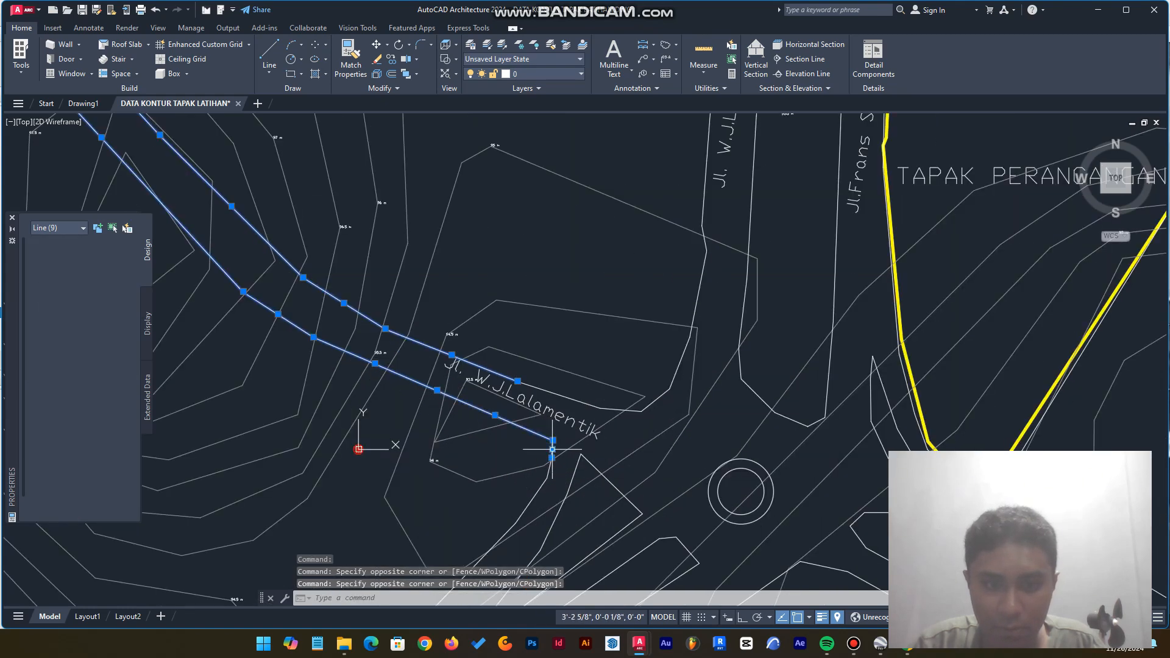
# Step: Add the southwestern branch road's edge and the outline of the pointed traffic island beside it to the selection
pyautogui.click(558, 472)
pyautogui.click(529, 493)
pyautogui.moveTo(528, 492); pyautogui.dragTo(561, 412, button='middle')
pyautogui.click(507, 488)
pyautogui.click(481, 504)
pyautogui.moveTo(491, 495); pyautogui.dragTo(478, 475, button='middle')
pyautogui.click(608, 353)
pyautogui.click(590, 357)
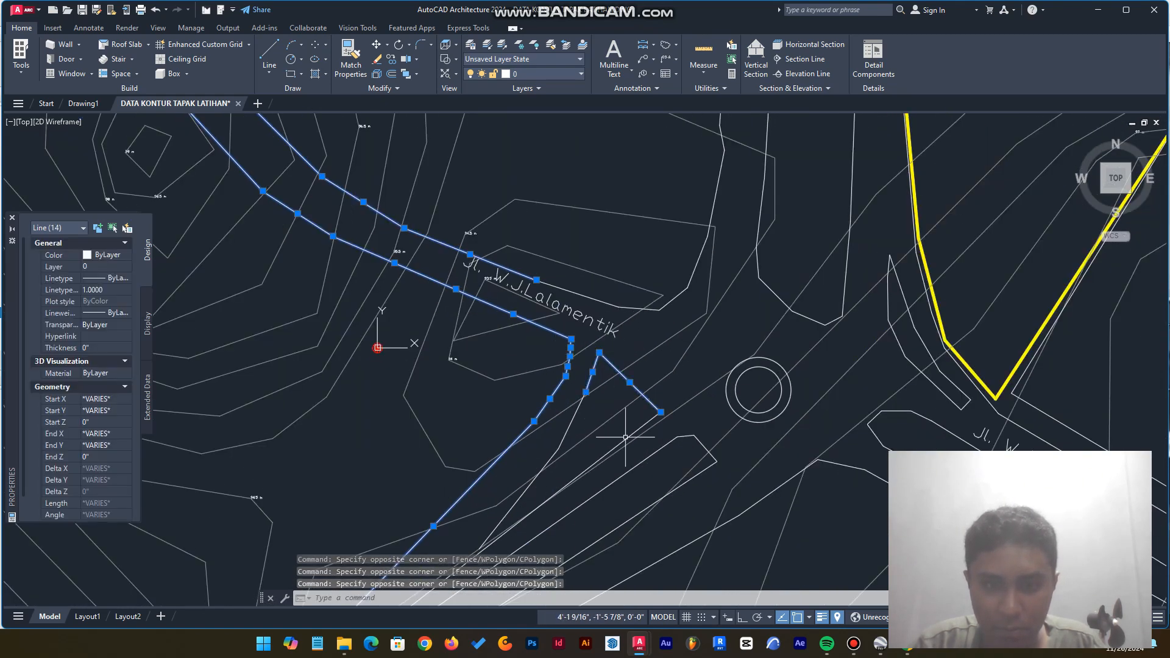
pyautogui.click(634, 431)
pyautogui.click(562, 447)
pyautogui.scroll(3, 564, 448)
pyautogui.click(517, 410)
pyautogui.click(499, 494)
pyautogui.scroll(-3, 546, 271)
# Step: Add the outline of the long median strip southwest of the roundabout to the selection
pyautogui.click(609, 333)
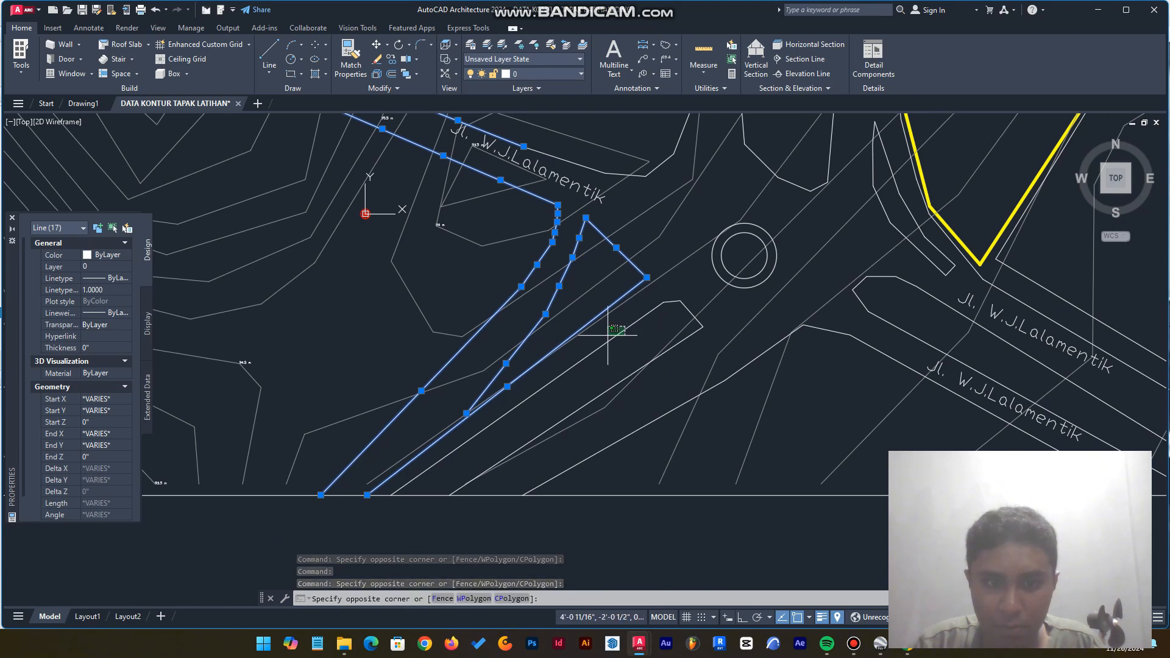
pyautogui.click(623, 335)
pyautogui.click(623, 335)
pyautogui.click(616, 328)
pyautogui.scroll(2, 707, 297)
pyautogui.click(697, 360)
pyautogui.click(640, 304)
pyautogui.scroll(-2, 633, 303)
# Step: Add the continuous southern road edge, from the southwestern frame edge around to the southeastern road, to the selection
pyautogui.click(627, 420)
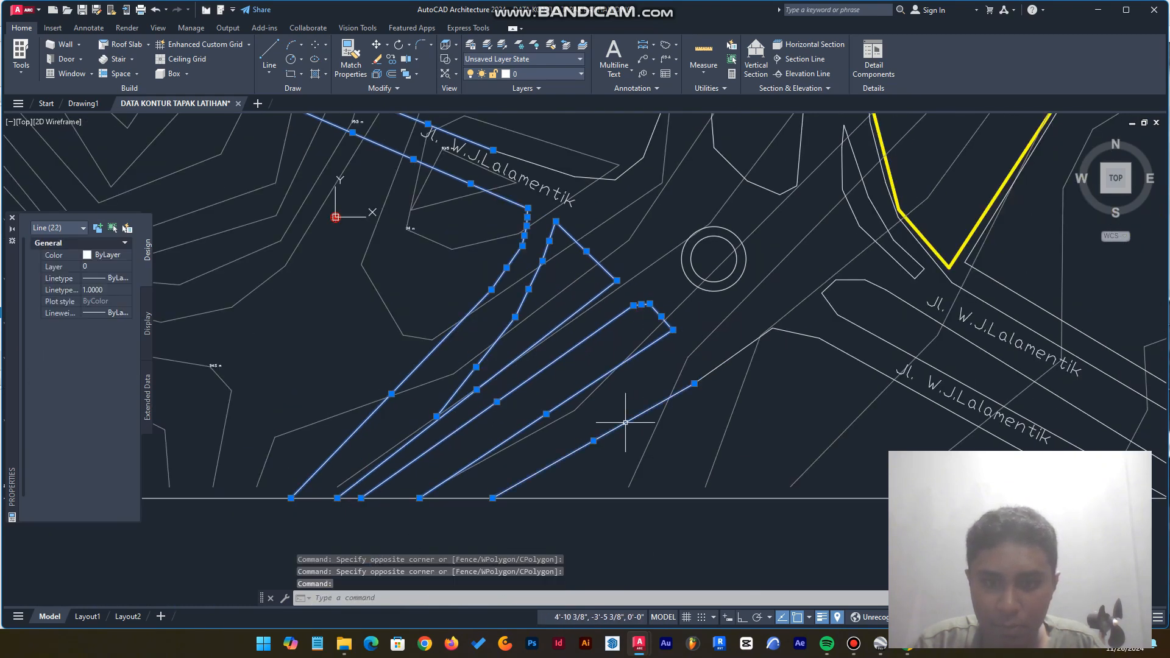
pyautogui.click(717, 367)
pyautogui.click(825, 355)
pyautogui.click(809, 332)
# Step: Add the rounded median between the two southeastern Jl. W.J.Lalamentik carriageways to the selection
pyautogui.moveTo(940, 323); pyautogui.dragTo(713, 297, button='middle')
pyautogui.click(621, 292)
pyautogui.click(609, 280)
pyautogui.click(600, 274)
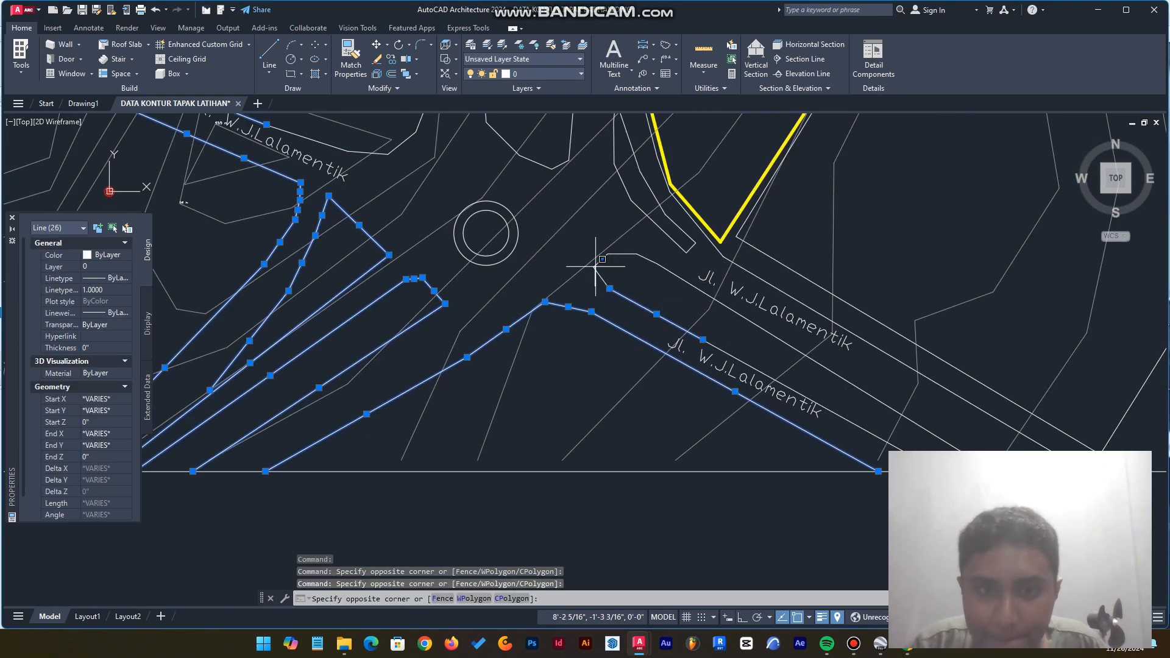
pyautogui.click(615, 254)
pyautogui.scroll(3, 614, 271)
pyautogui.click(542, 235)
pyautogui.scroll(-4, 543, 236)
pyautogui.click(583, 239)
pyautogui.scroll(2, 590, 216)
pyautogui.click(537, 271)
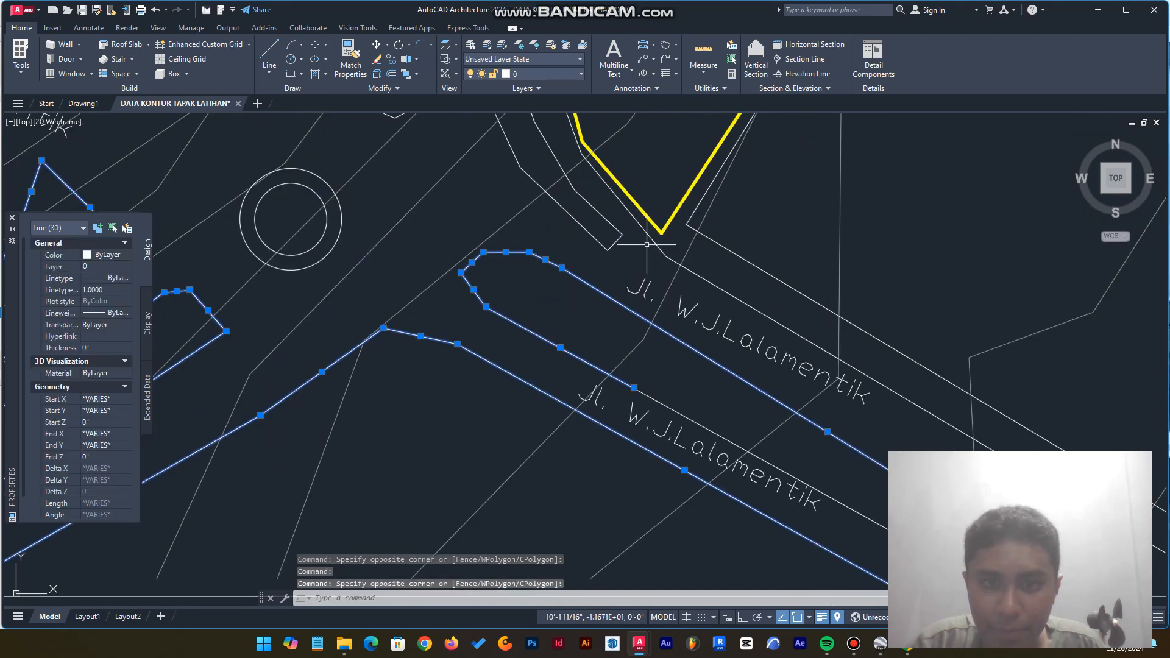
# Step: Add the road edge around the design site's southern tip and the curved slip-lane island to the selection
pyautogui.click(724, 277)
pyautogui.click(668, 244)
pyautogui.click(656, 243)
pyautogui.click(616, 247)
pyautogui.click(544, 186)
pyautogui.moveTo(544, 183); pyautogui.dragTo(527, 341, button='middle')
pyautogui.click(501, 229)
pyautogui.click(510, 321)
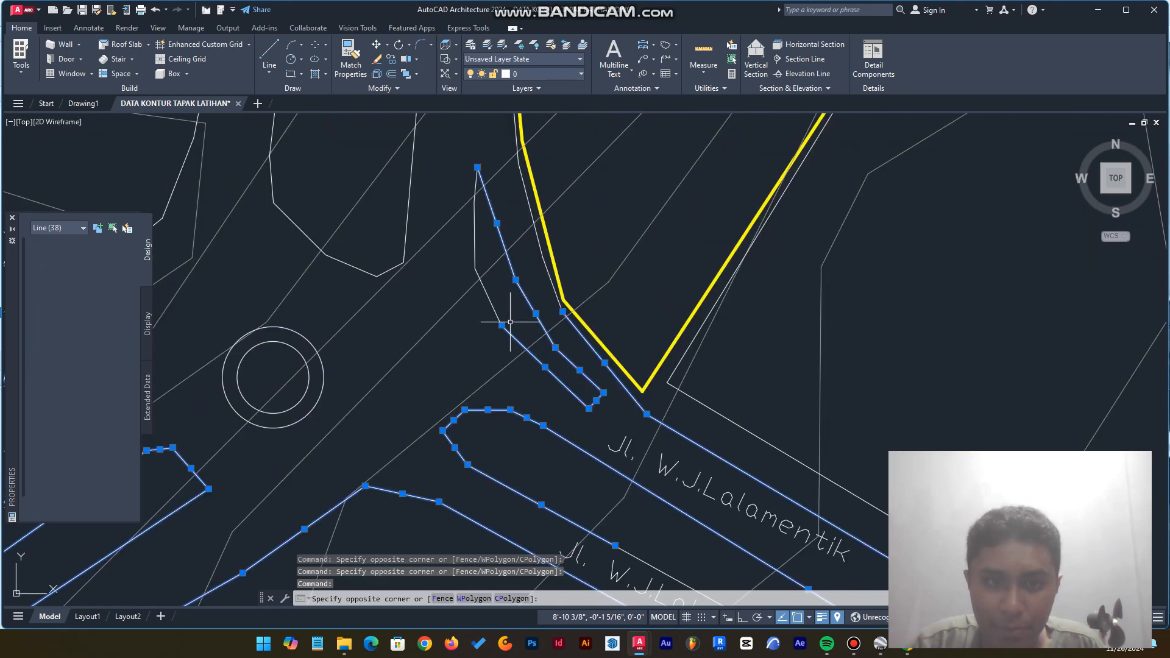
pyautogui.click(507, 315)
pyautogui.click(496, 299)
pyautogui.click(467, 238)
pyautogui.click(548, 279)
pyautogui.click(528, 208)
# Step: Add the Jl.Frans Seda edge lines running north along the design site's western side to the selection
pyautogui.scroll(-2, 510, 358)
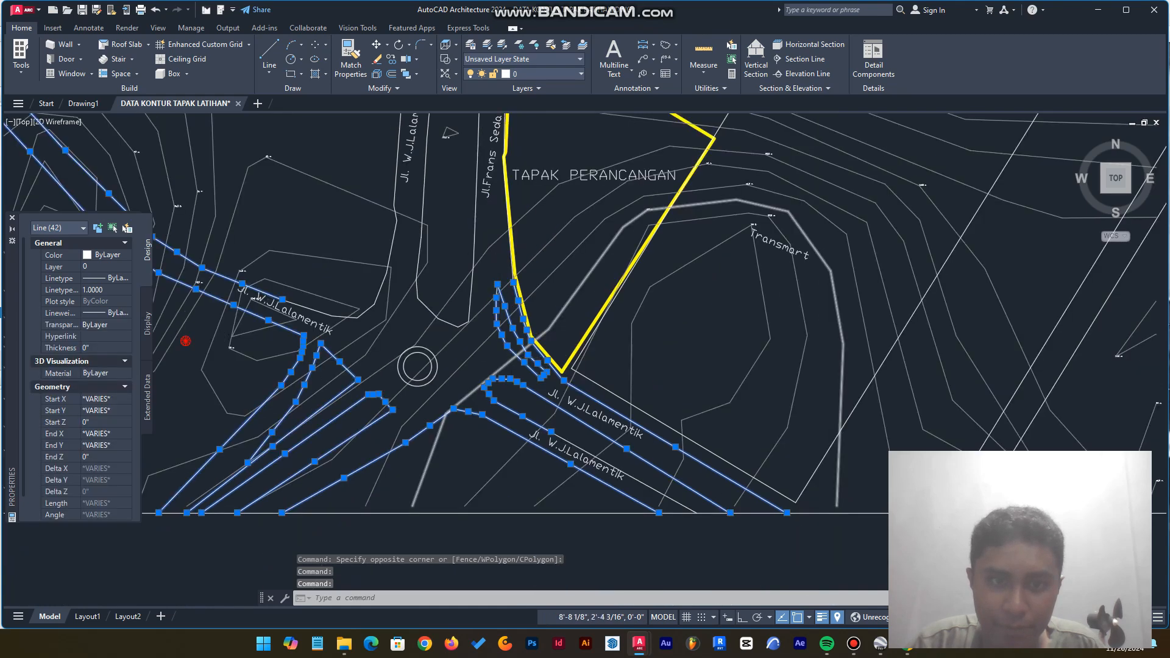
pyautogui.scroll(2, 513, 235)
pyautogui.click(504, 262)
pyautogui.scroll(-2, 482, 368)
pyautogui.scroll(5, 458, 274)
pyautogui.moveTo(543, 128); pyautogui.dragTo(511, 362, button='middle')
pyautogui.scroll(-5, 511, 363)
pyautogui.click(498, 318)
pyautogui.click(483, 270)
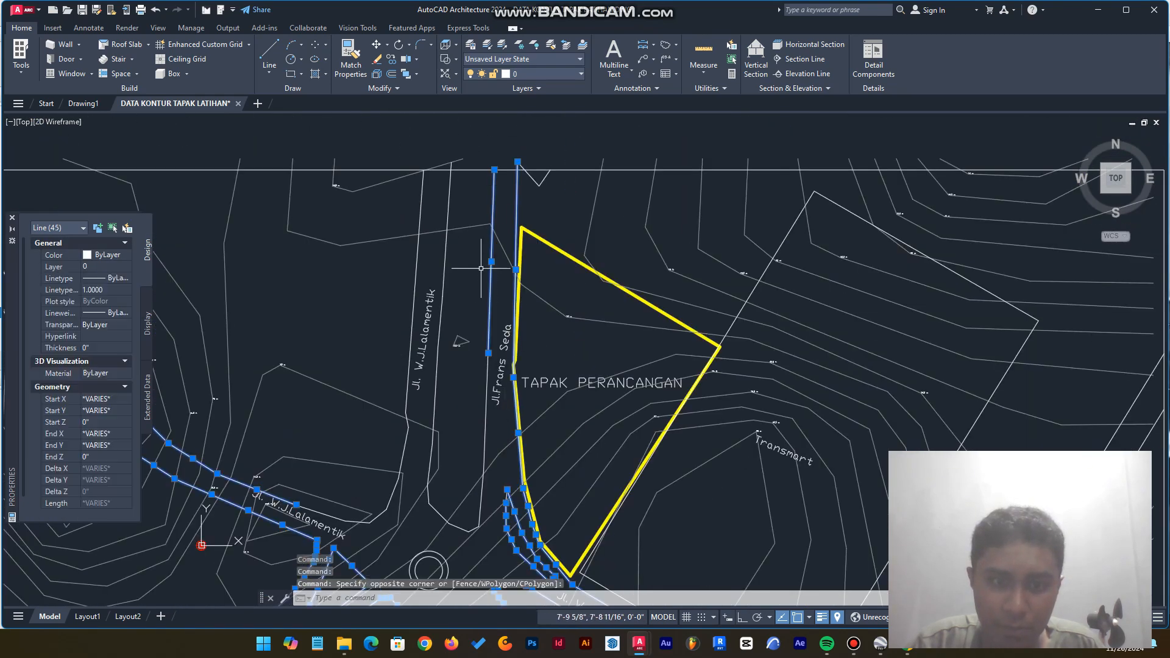
# Step: Add the rounded southern end of the median between Jl.Frans Seda and northern Jl. W.J.Lalamentik to the selection
pyautogui.scroll(6, 466, 532)
pyautogui.click(553, 490)
pyautogui.click(516, 522)
pyautogui.click(420, 513)
pyautogui.click(290, 421)
pyautogui.click(221, 341)
pyautogui.scroll(-2, 486, 405)
pyautogui.click(383, 262)
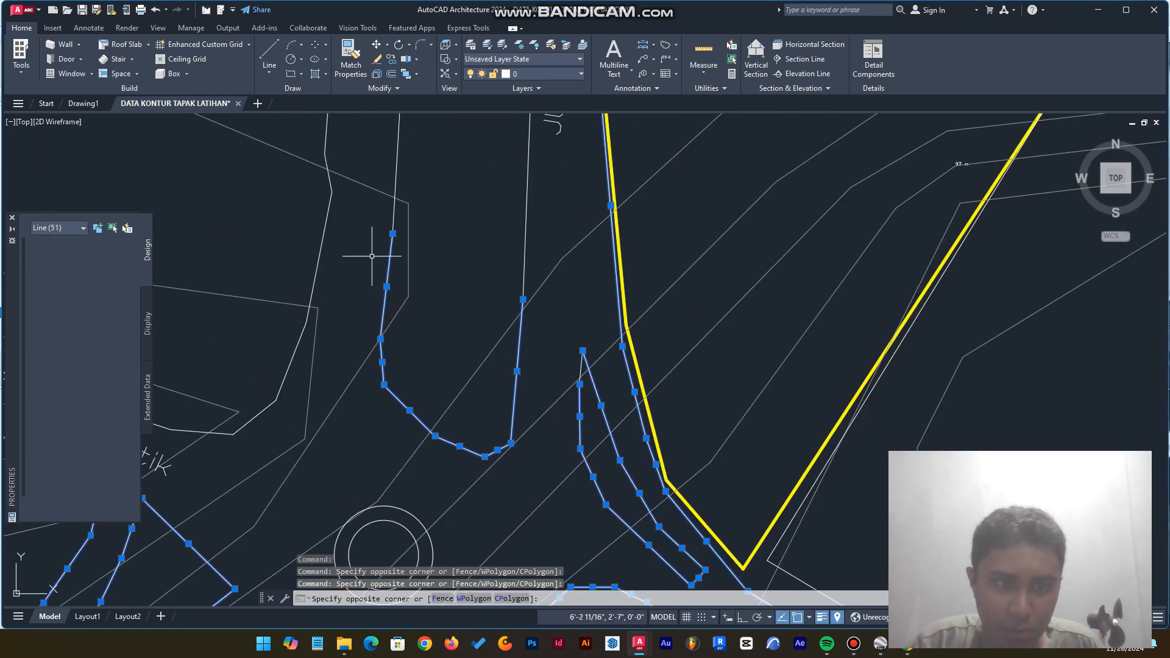
pyautogui.click(372, 256)
# Step: Add the curved road edge northwest of the roundabout and the western edge of northern Jl. W.J.Lalamentik to the selection
pyautogui.scroll(-2, 426, 362)
pyautogui.scroll(1, 306, 388)
pyautogui.click(381, 392)
pyautogui.click(376, 390)
pyautogui.click(419, 349)
pyautogui.click(411, 341)
pyautogui.click(441, 282)
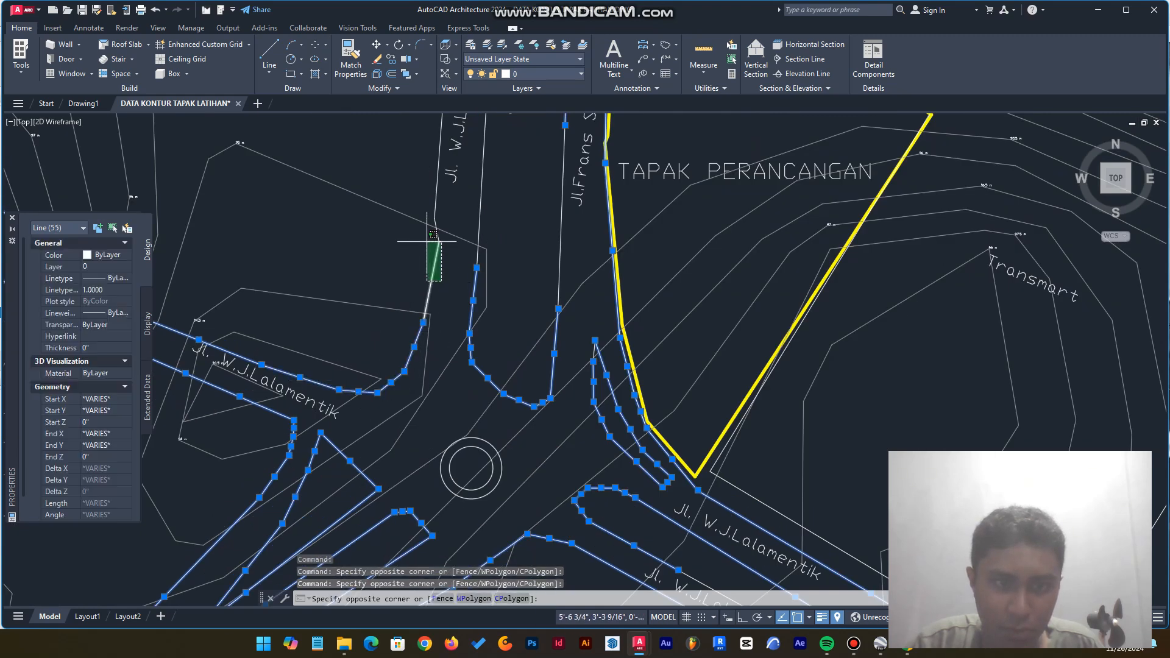
pyautogui.click(433, 240)
pyautogui.click(454, 208)
pyautogui.click(434, 200)
pyautogui.moveTo(434, 199); pyautogui.dragTo(405, 454, button='middle')
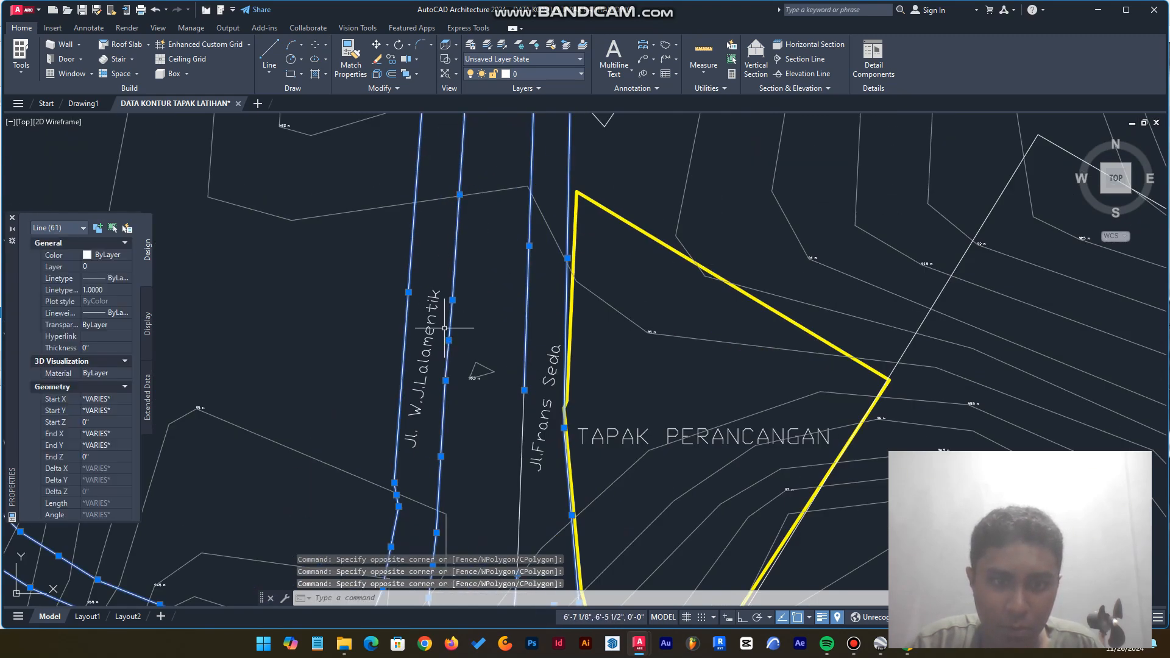
# Step: Add the parallel edge lines of the diagonal road in the map's southeastern corner to the selection
pyautogui.scroll(-4, 456, 238)
pyautogui.scroll(3, 670, 374)
pyautogui.click(728, 295)
pyautogui.click(674, 249)
pyautogui.click(685, 360)
pyautogui.click(661, 339)
pyautogui.scroll(-2, 698, 456)
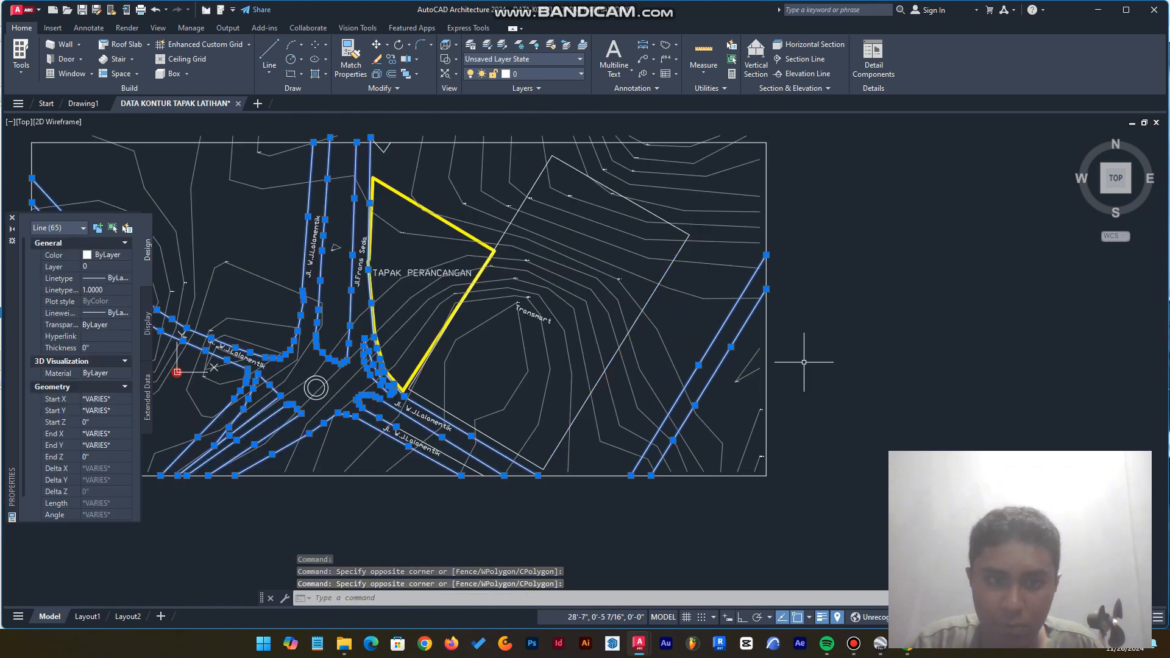
# Step: Set the lineweight of the selected road lines to 0.18 mm and clear the selection
pyautogui.click(107, 313)
pyautogui.click(126, 312)
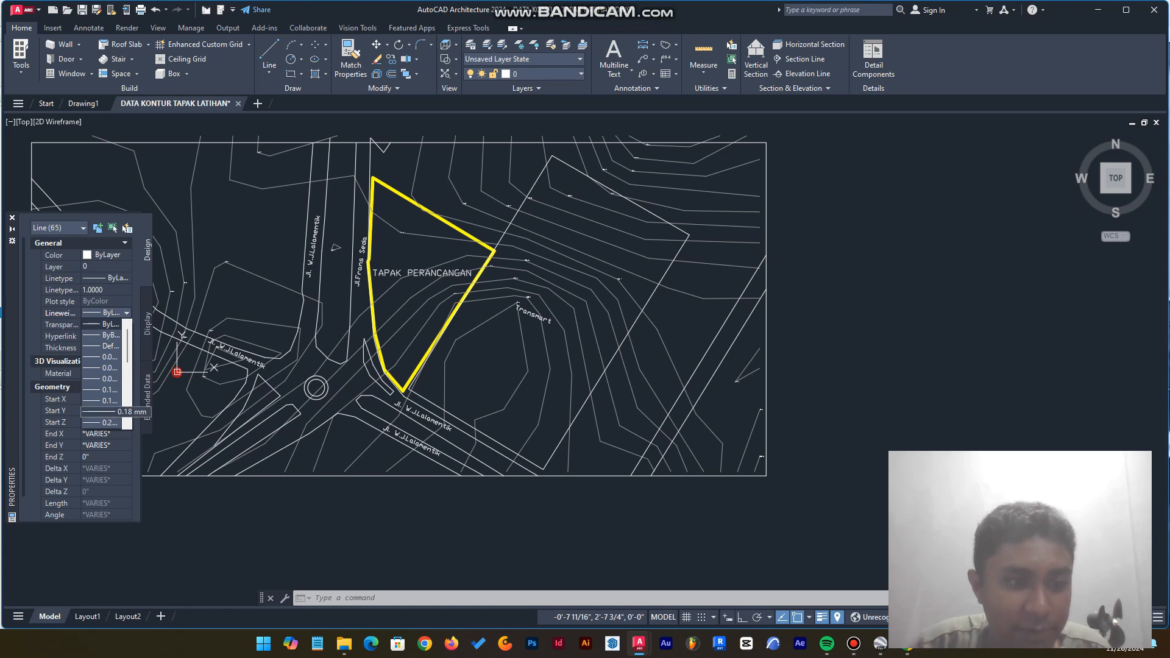
pyautogui.click(122, 412)
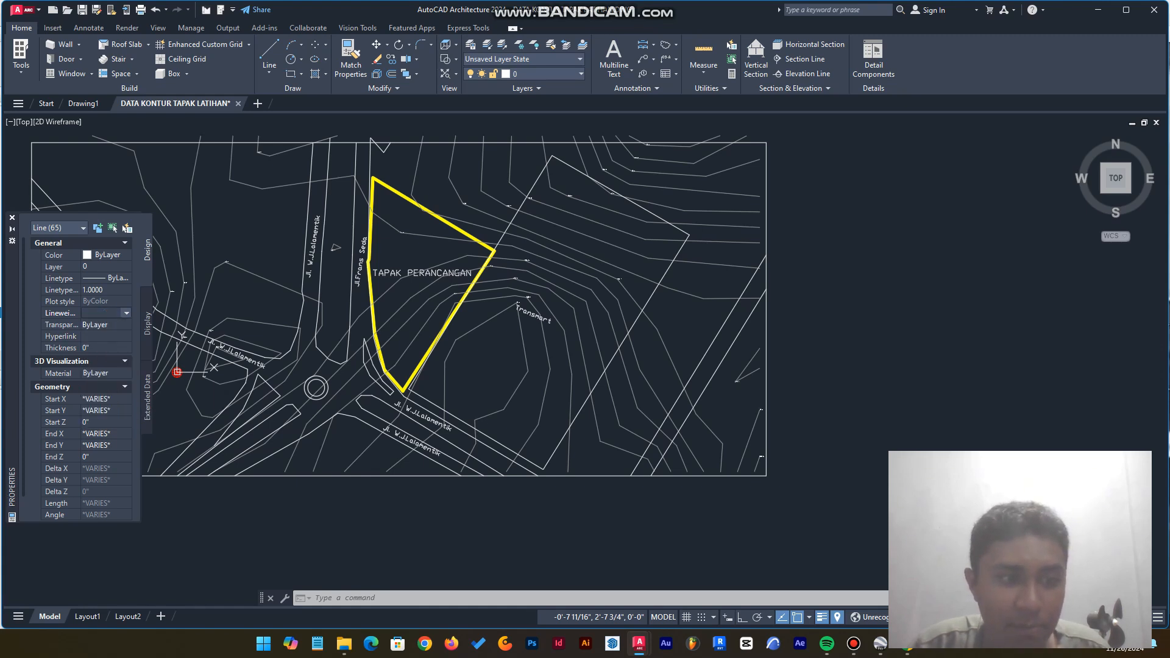
pyautogui.press('Escape')
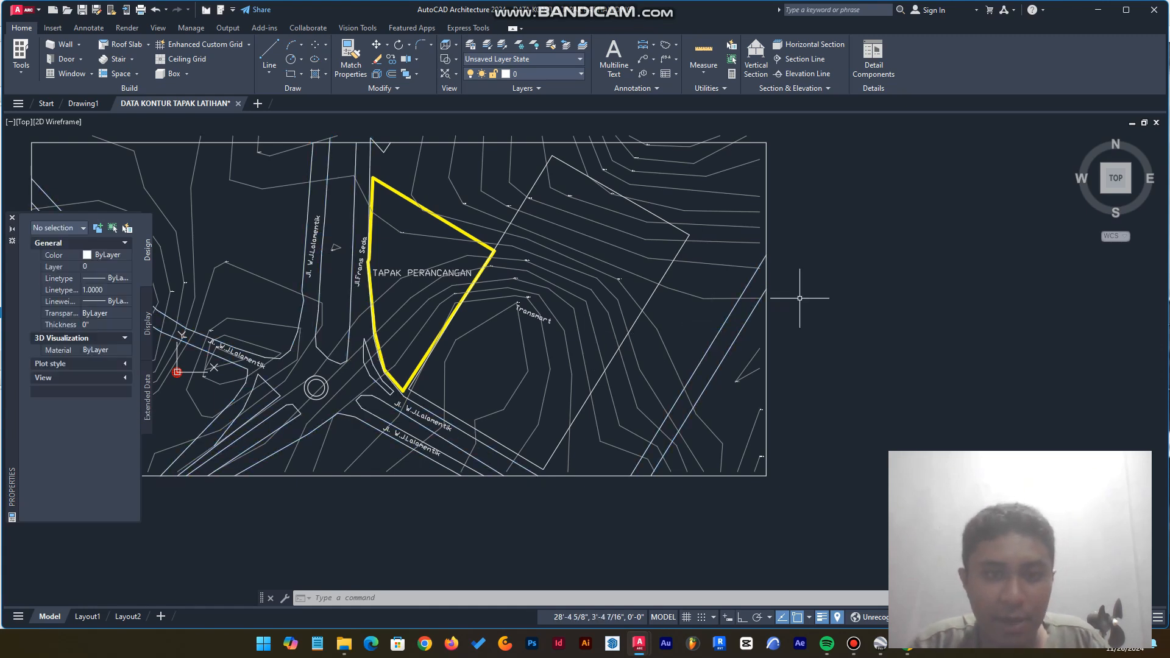
# Step: Examine the restyled road lines against the contours around the design site and across the whole map
pyautogui.scroll(2, 827, 274)
pyautogui.scroll(-4, 827, 274)
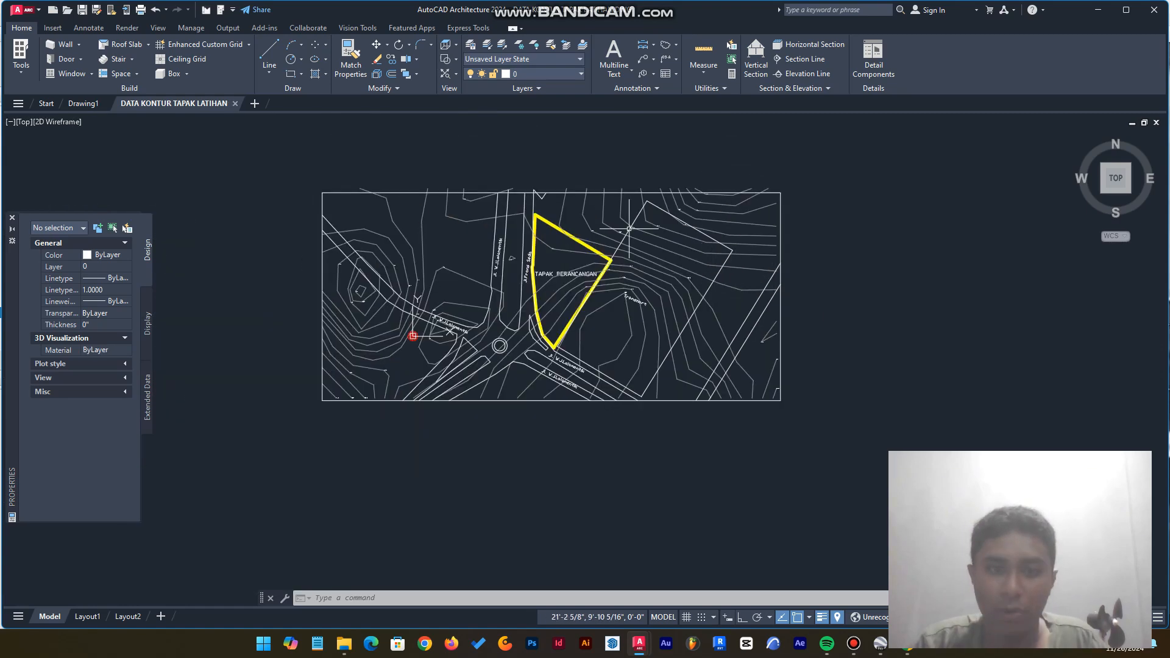
pyautogui.scroll(4, 534, 246)
pyautogui.scroll(1, 472, 247)
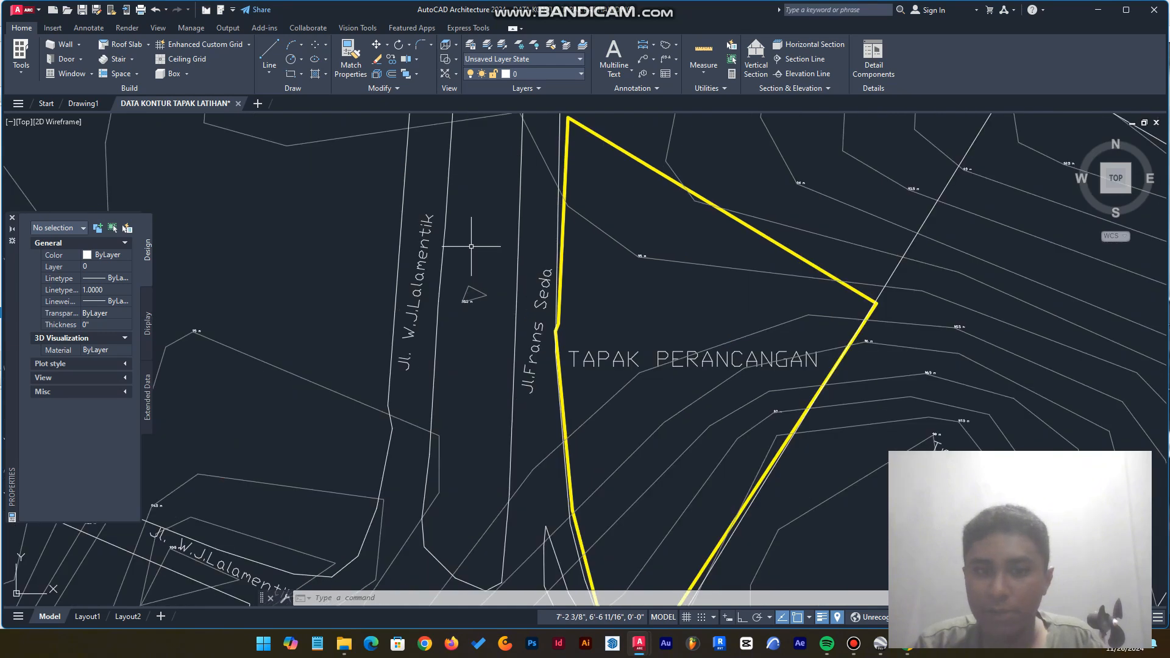
pyautogui.scroll(-1, 472, 246)
pyautogui.scroll(1, 472, 246)
pyautogui.scroll(-3, 472, 246)
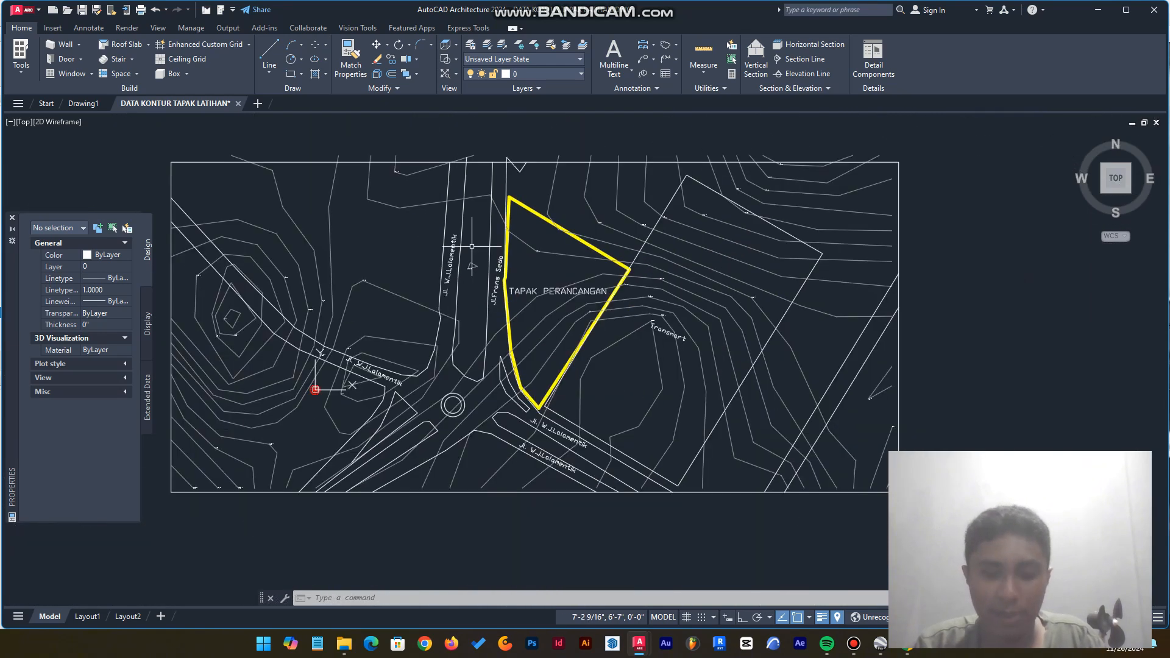
pyautogui.press('Escape')
# Step: Start plotting the drawing as a single sheet using the previous plot's page setup
pyautogui.hotkey('ctrl', 'p')
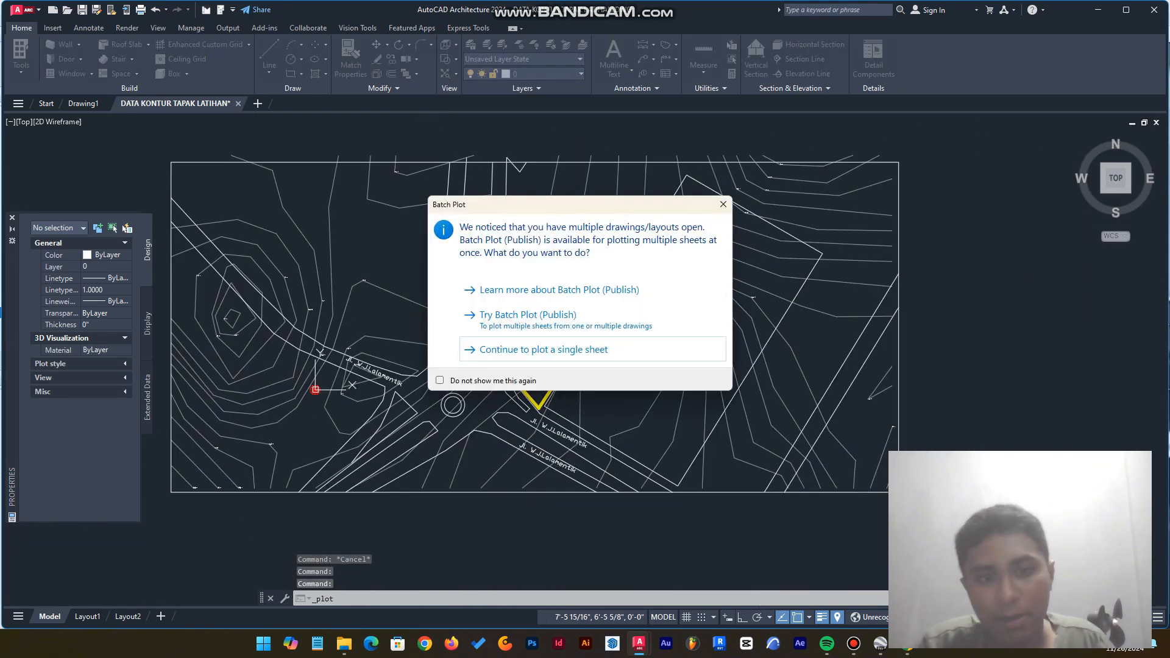
pyautogui.click(543, 349)
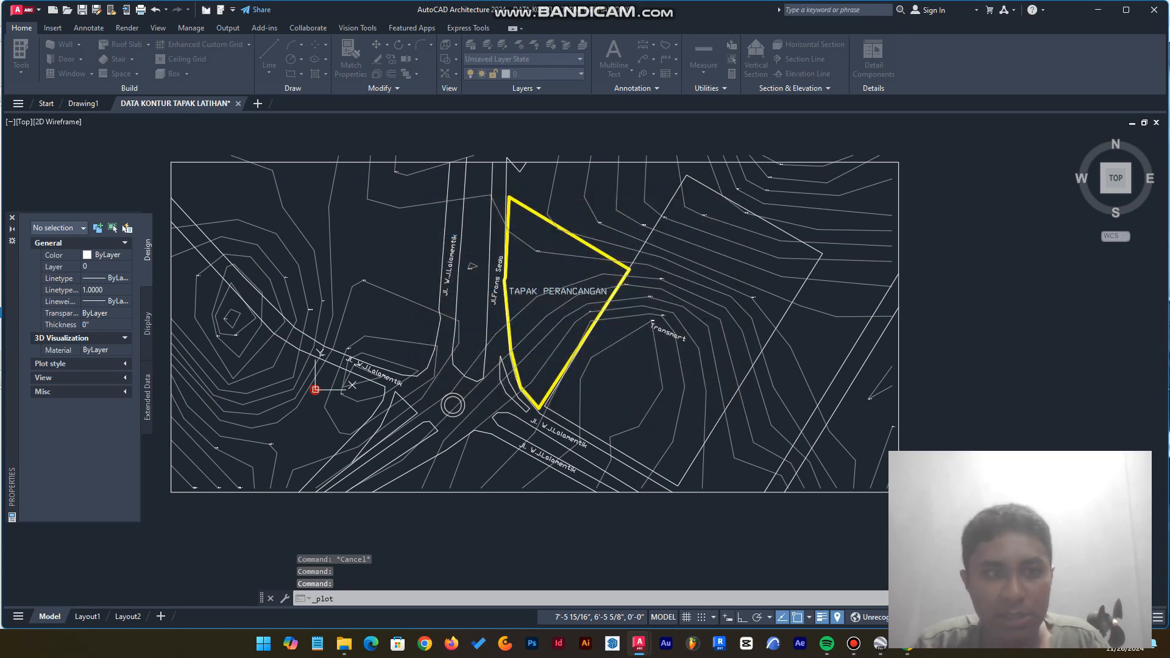
pyautogui.click(500, 192)
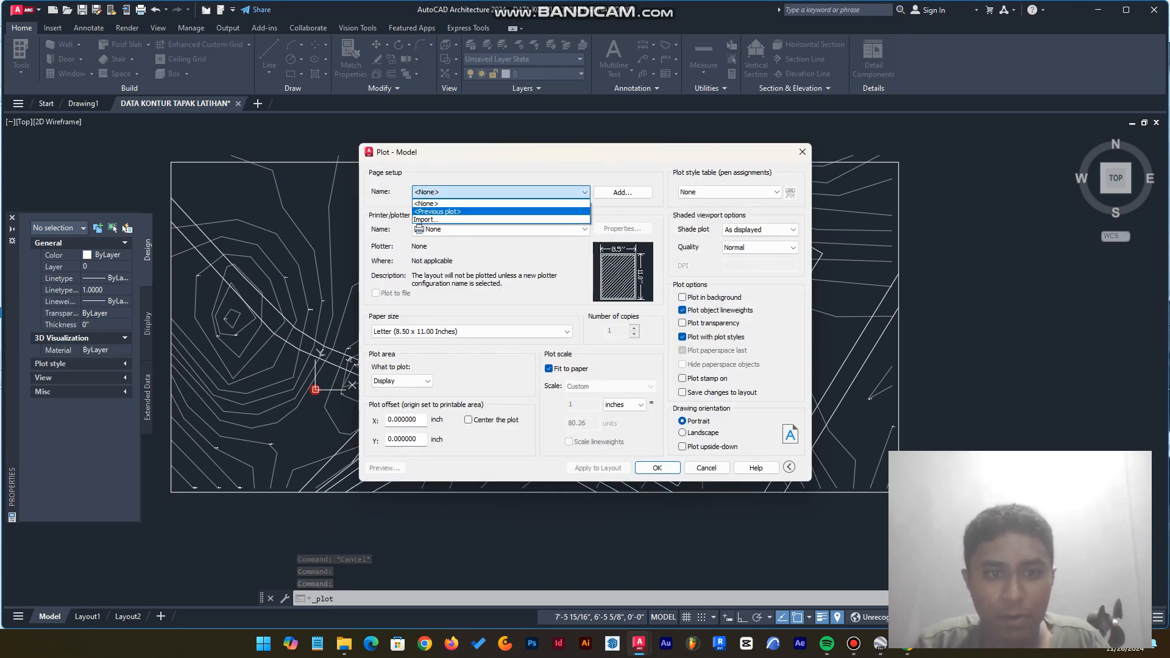
pyautogui.click(439, 212)
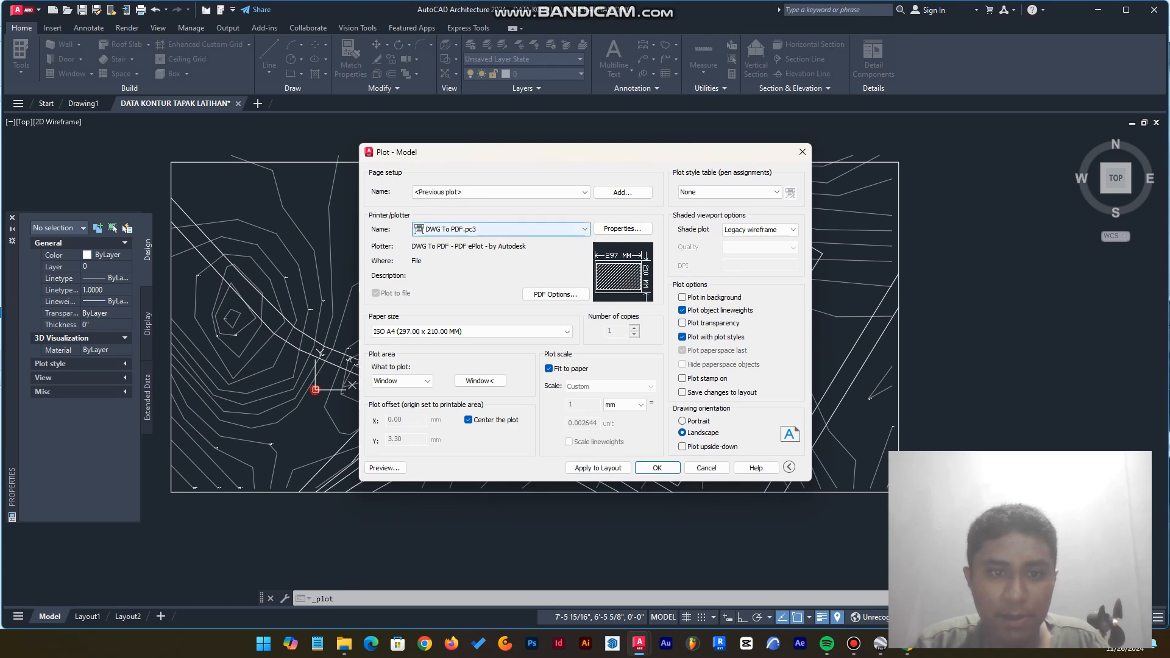
# Step: Review the plotter and paper size choices, keeping DWG To PDF.pc3 and ISO A4 (297.00 x 210.00 MM)
pyautogui.click(500, 229)
pyautogui.click(499, 229)
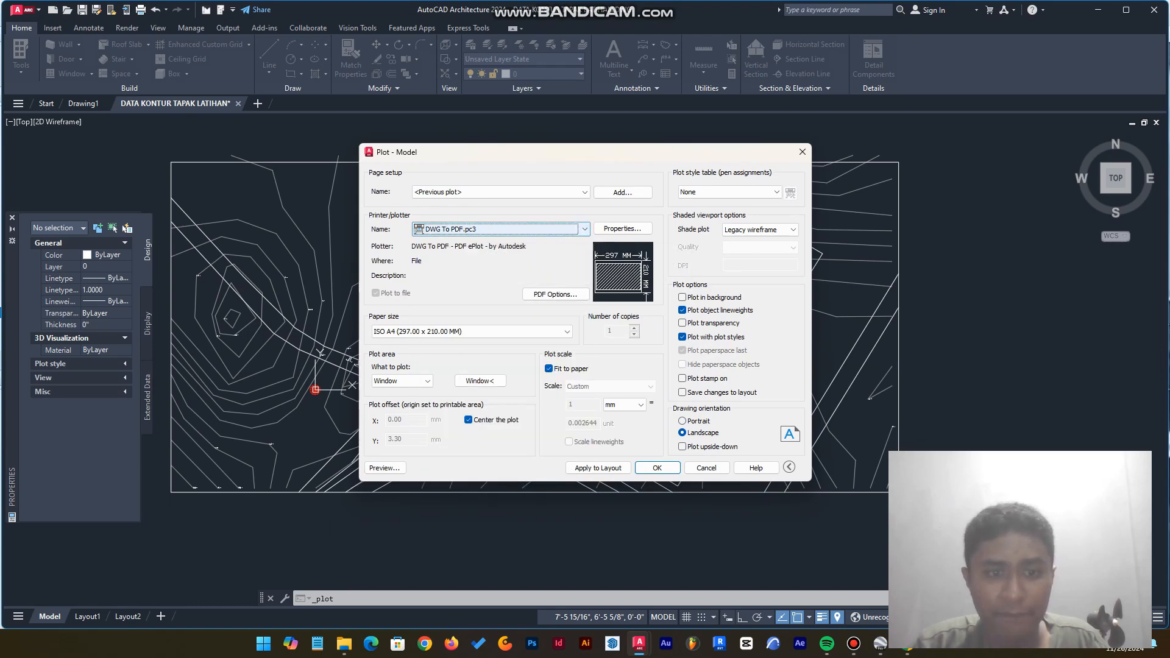
pyautogui.click(471, 331)
pyautogui.click(471, 331)
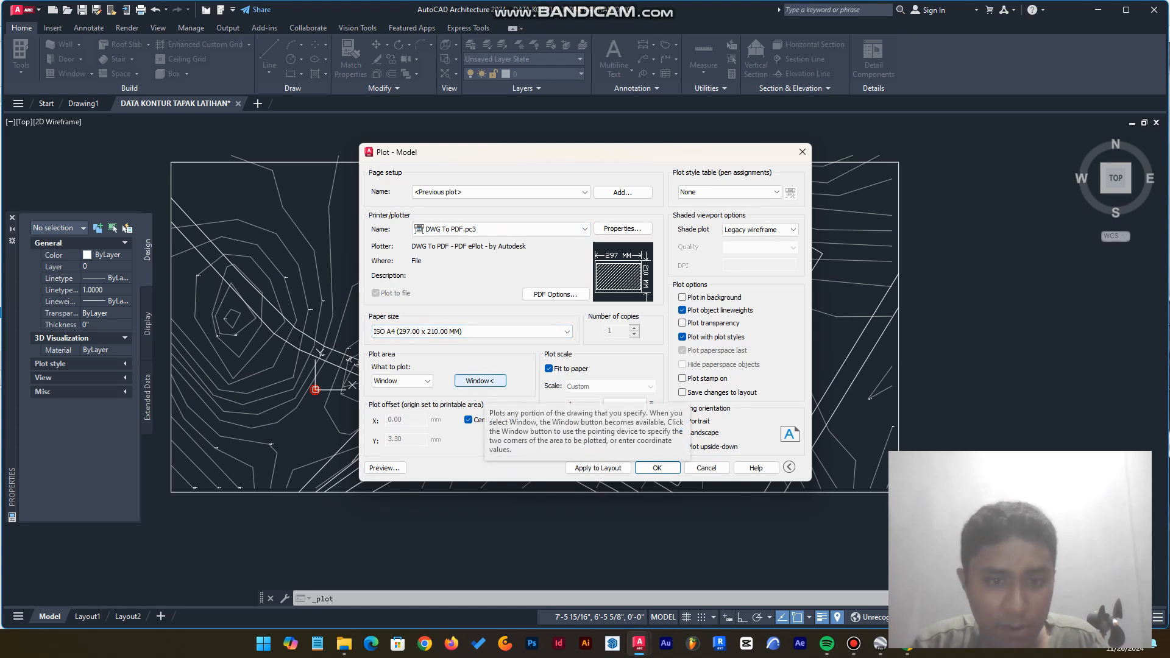
pyautogui.click(471, 331)
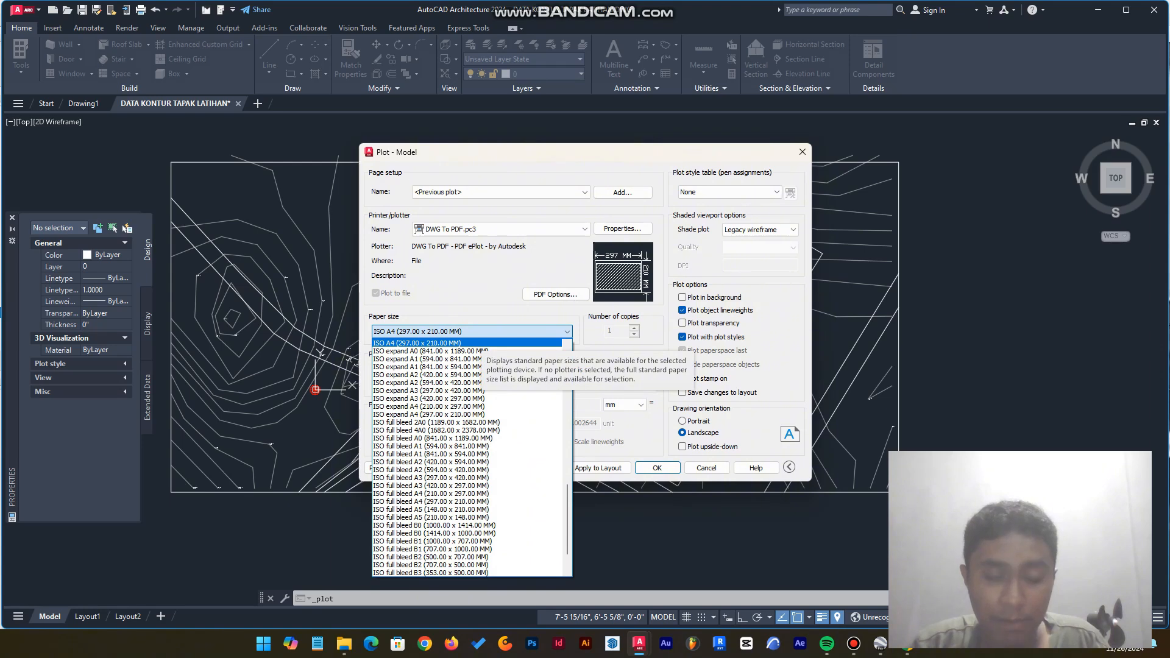
pyautogui.click(471, 333)
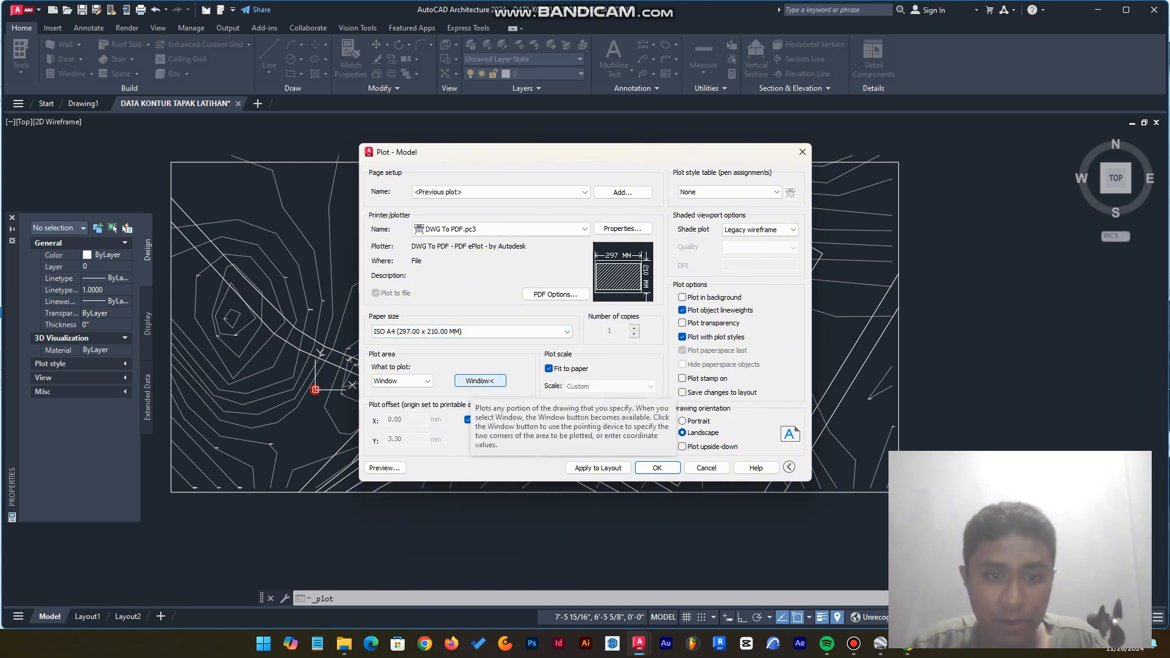
# Step: Define the plot window from the upper-left to the lower-right corner of the rectangular map frame
pyautogui.click(481, 380)
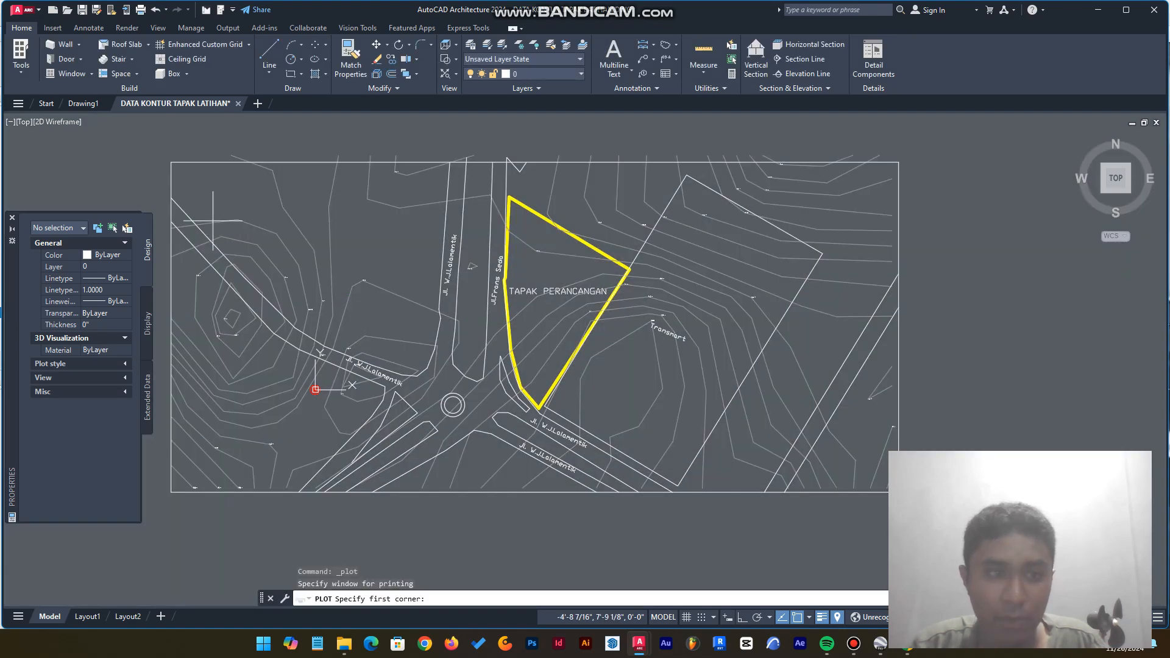
pyautogui.click(172, 163)
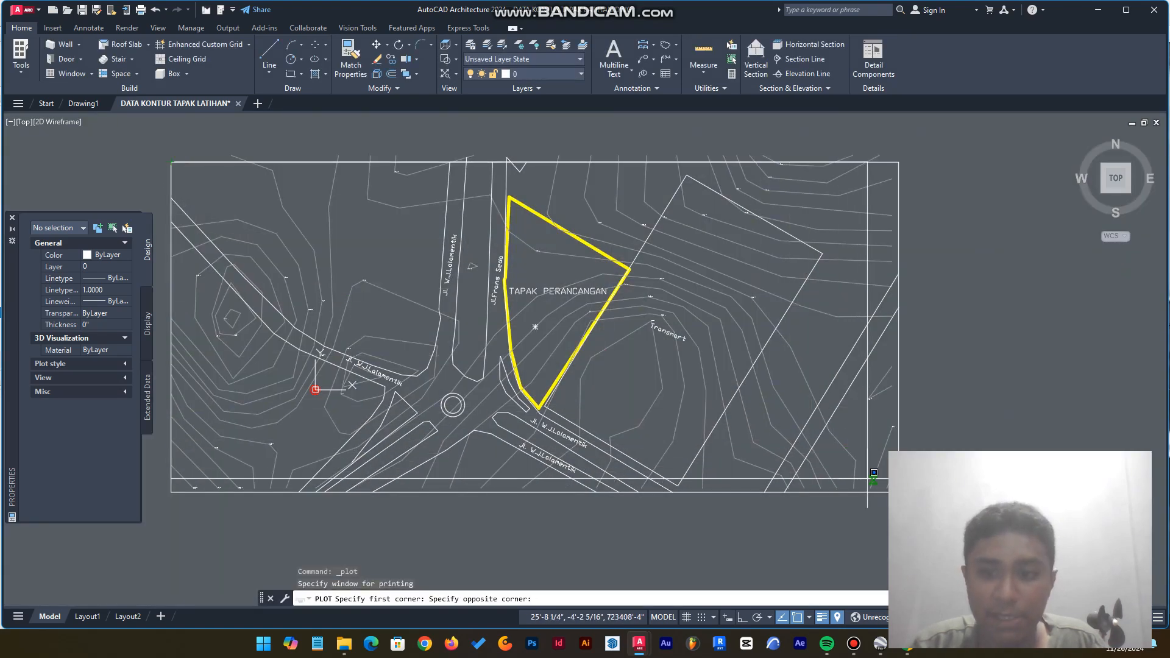
pyautogui.scroll(-3, 330, 308)
pyautogui.scroll(2, 444, 342)
pyautogui.click(508, 370)
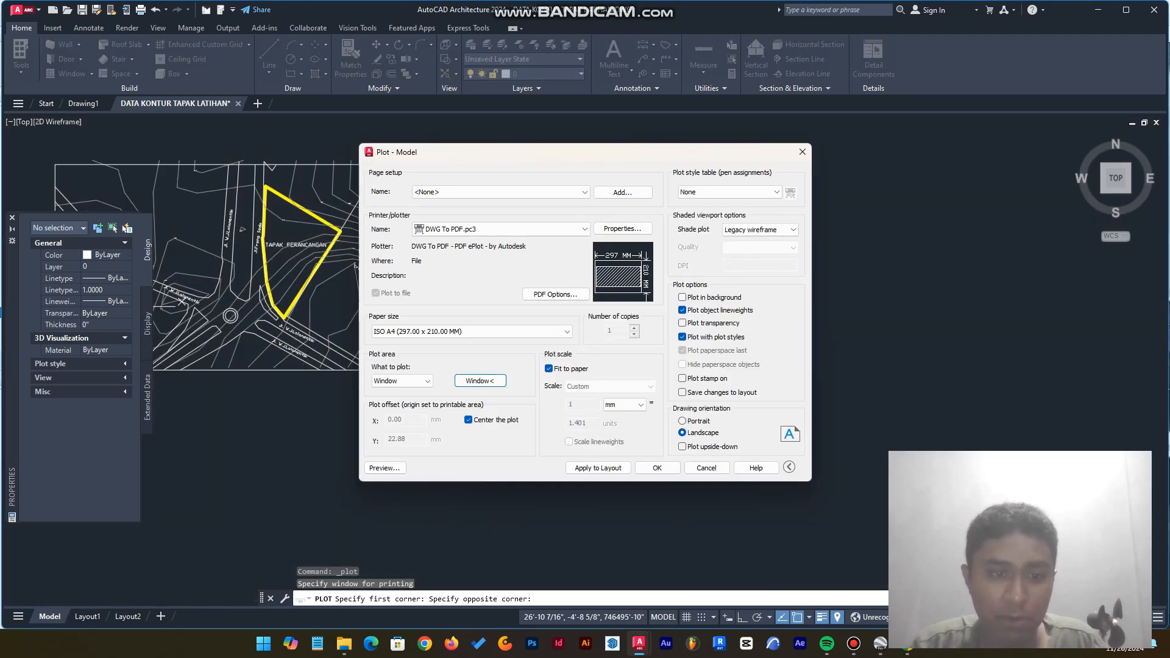
# Step: Preview the plot and examine how the roads, contours and yellow design site outline appear on the sheet
pyautogui.click(385, 468)
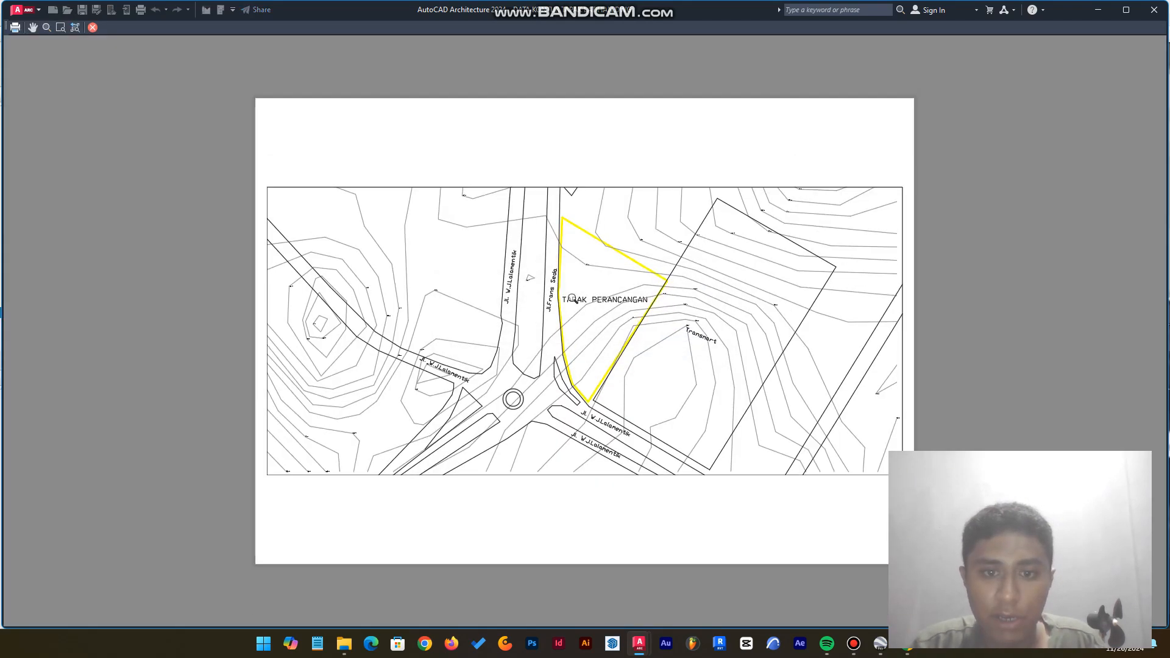
pyautogui.scroll(2, 573, 298)
pyautogui.scroll(-2, 421, 226)
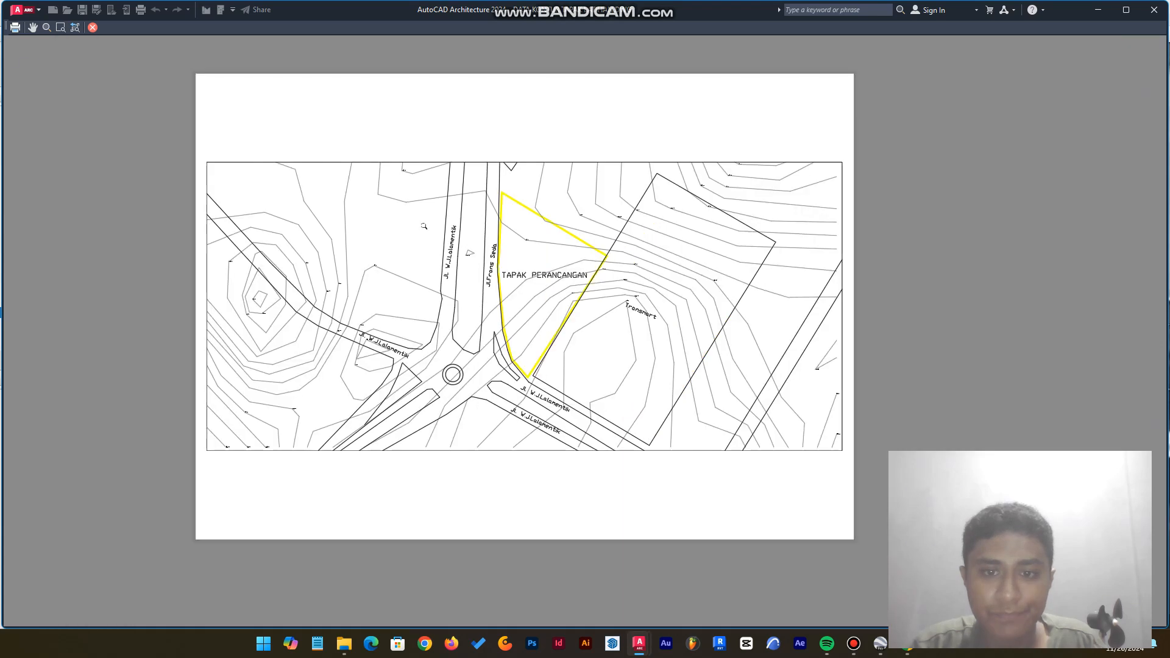
pyautogui.scroll(2, 539, 243)
pyautogui.scroll(-2, 498, 254)
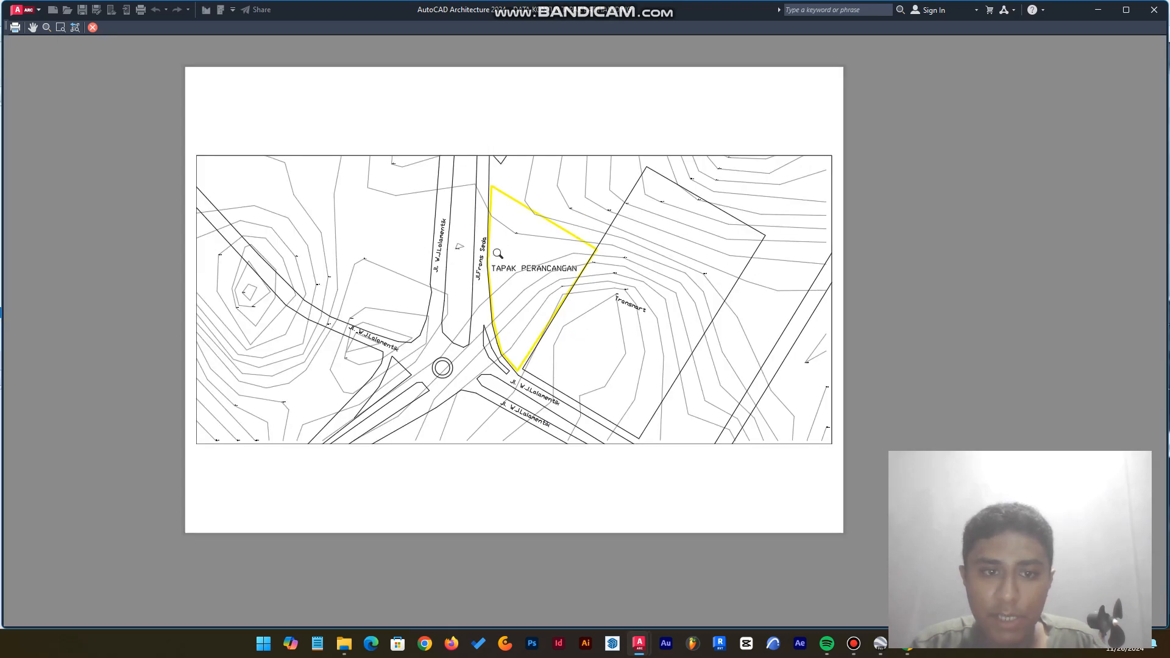
pyautogui.scroll(2, 498, 253)
pyautogui.scroll(-2, 609, 235)
pyautogui.scroll(-2, 525, 234)
pyautogui.scroll(2, 525, 233)
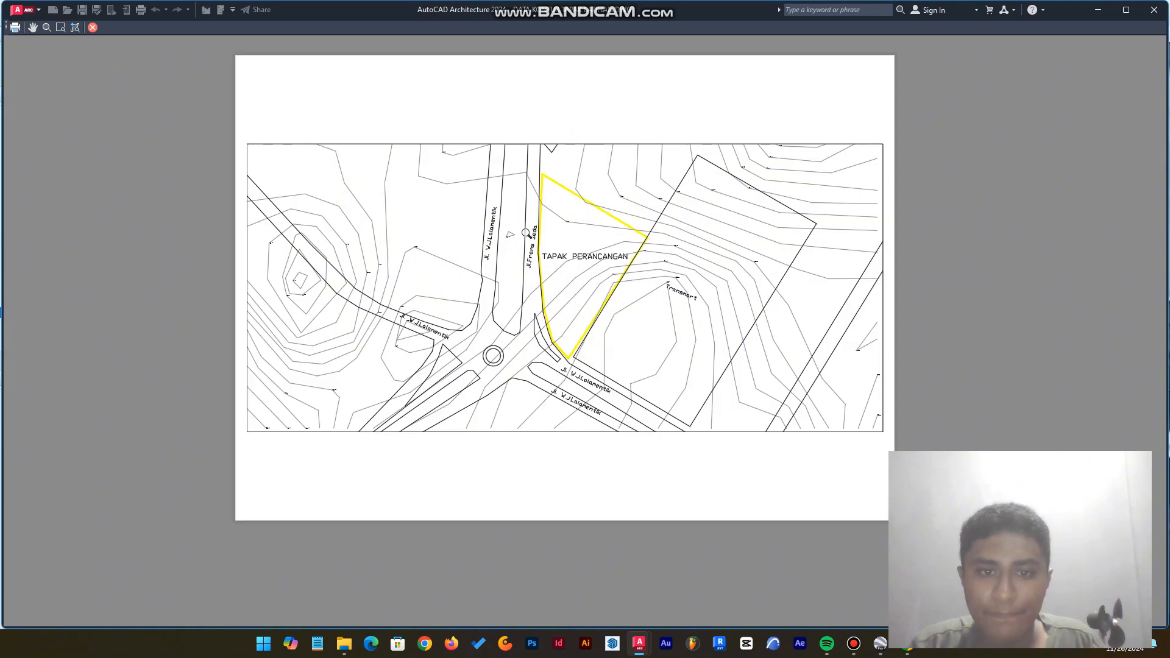
pyautogui.scroll(2, 525, 233)
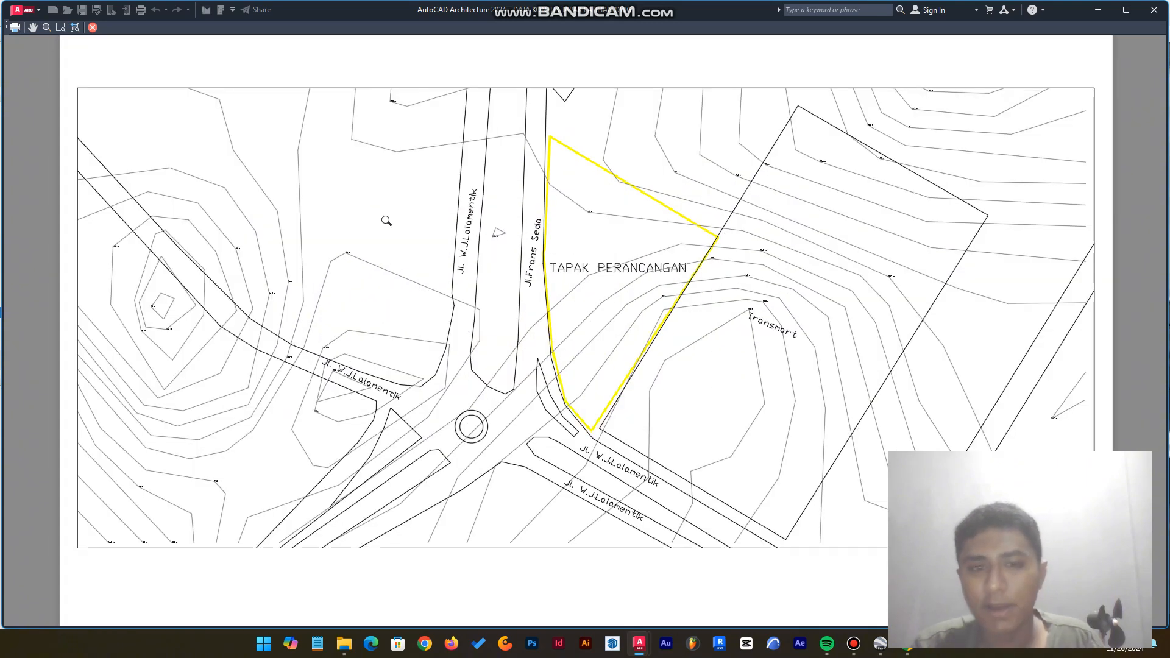